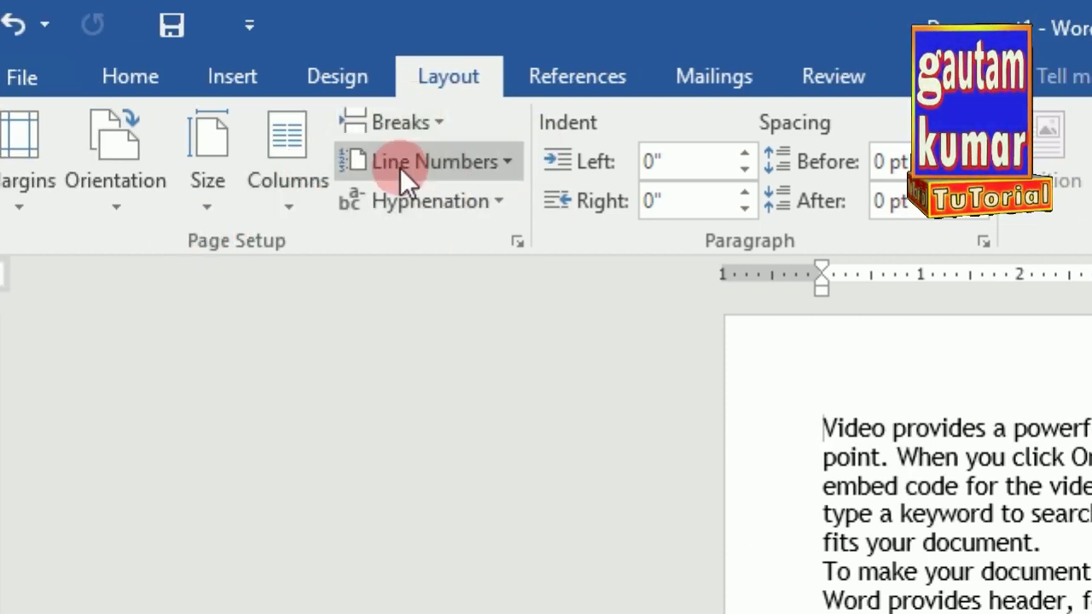
# Turn on continuous line numbering for the document and check the numbers running onto the second page
pyautogui.click(509, 162)
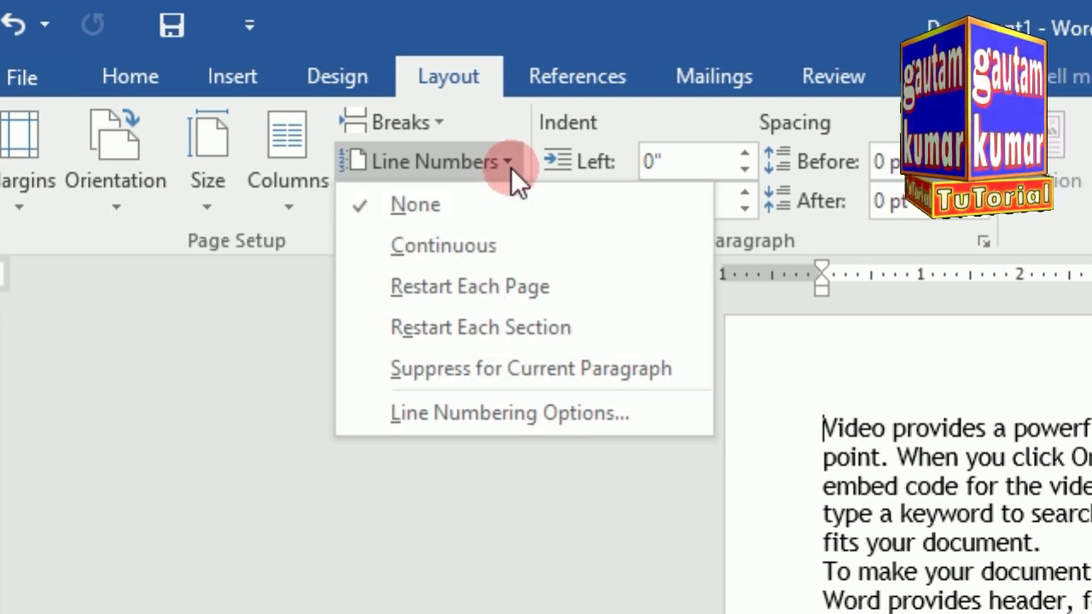
pyautogui.click(453, 250)
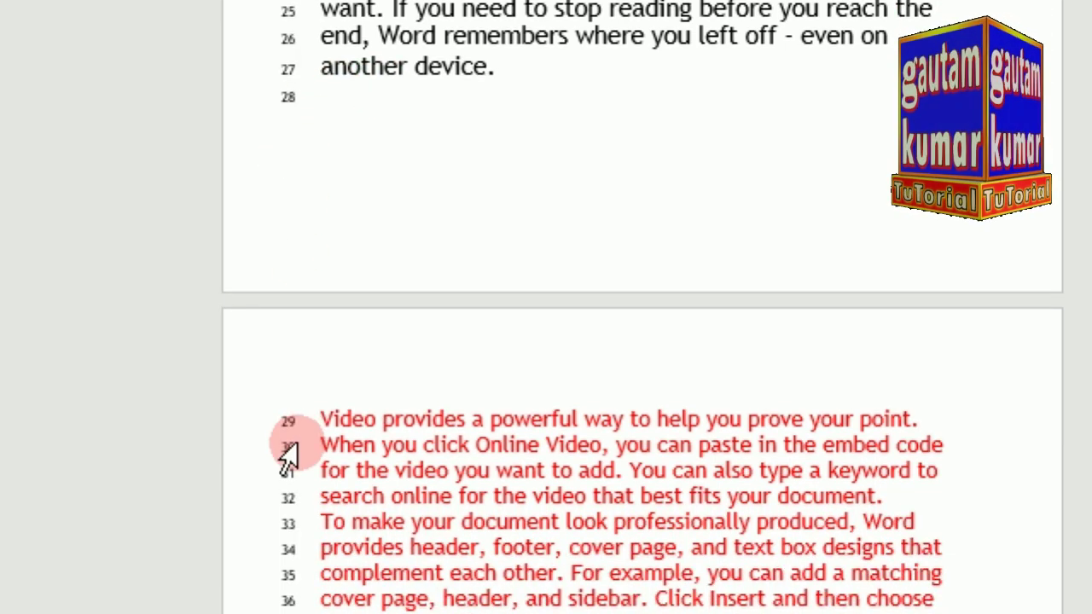
pyautogui.scroll(-1, 288, 451)
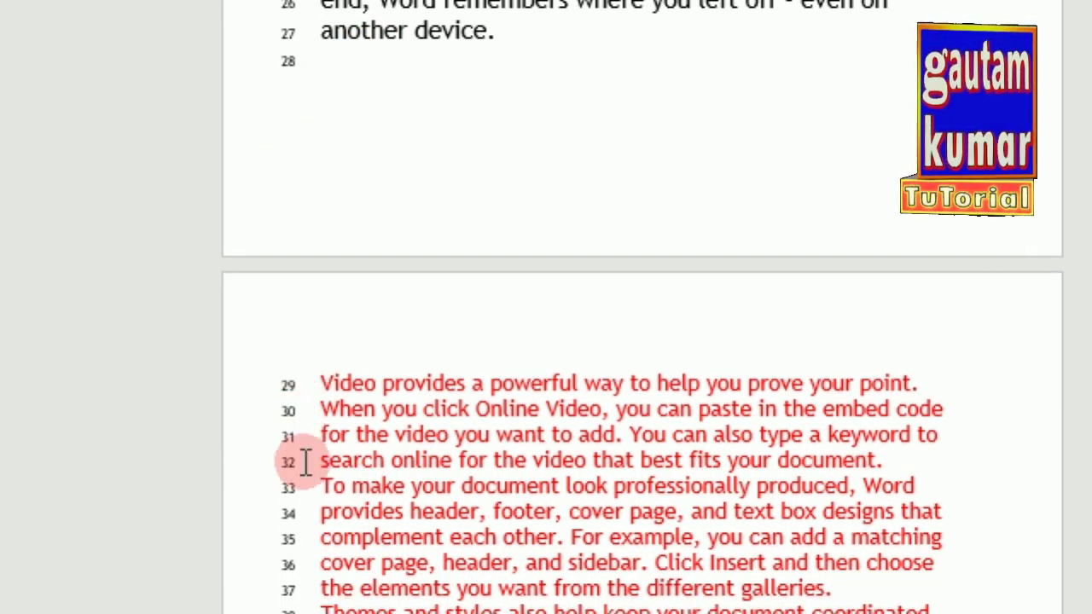
pyautogui.scroll(-2, 309, 448)
pyautogui.scroll(-2, 297, 452)
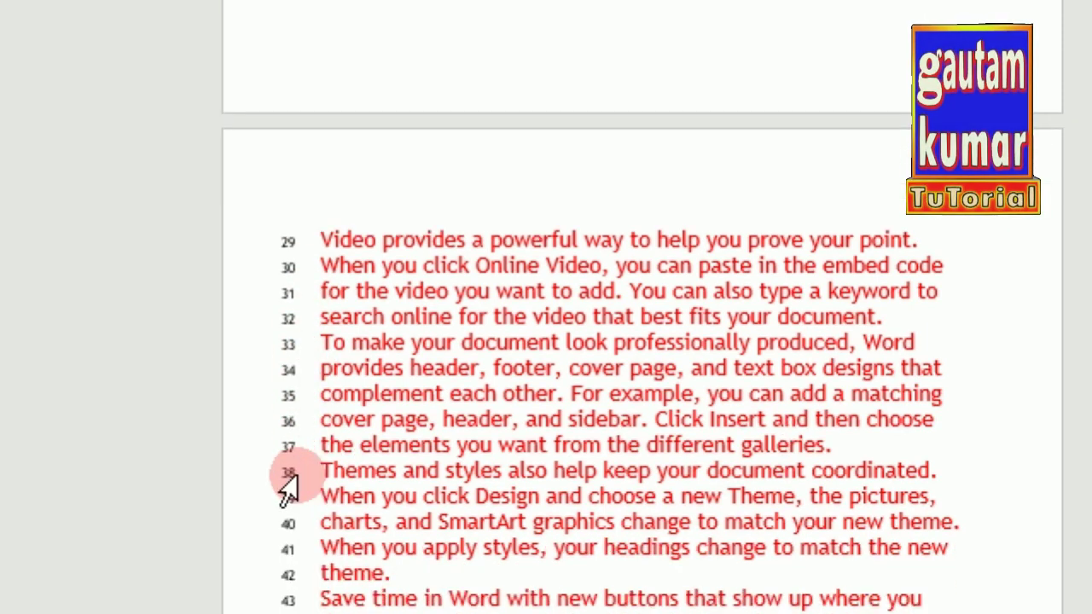
pyautogui.scroll(-2, 287, 486)
pyautogui.scroll(4, 276, 49)
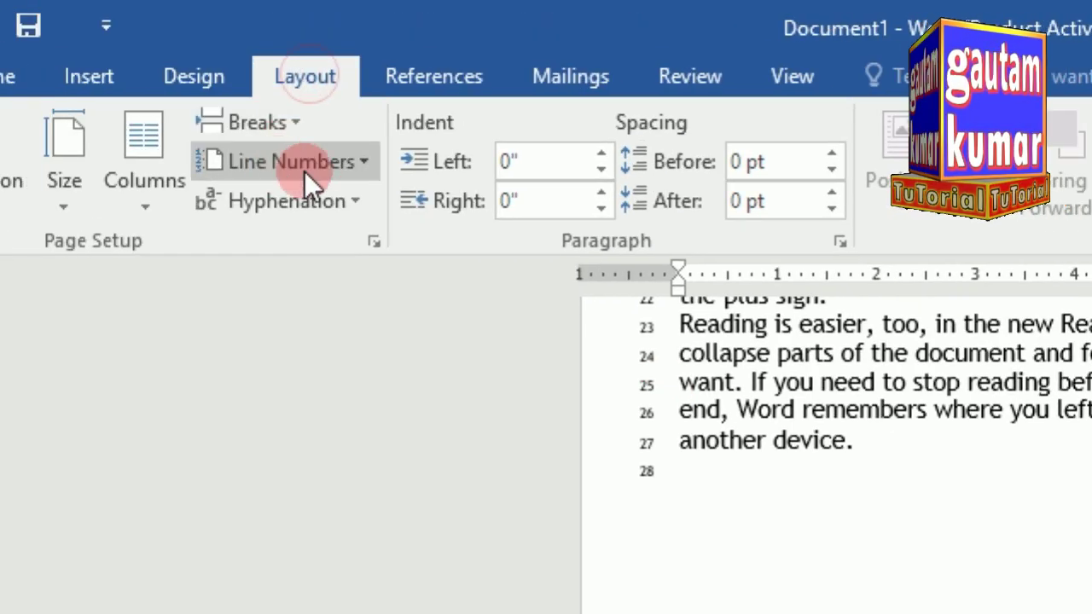
# Turn off the continuous line numbering
pyautogui.click(304, 171)
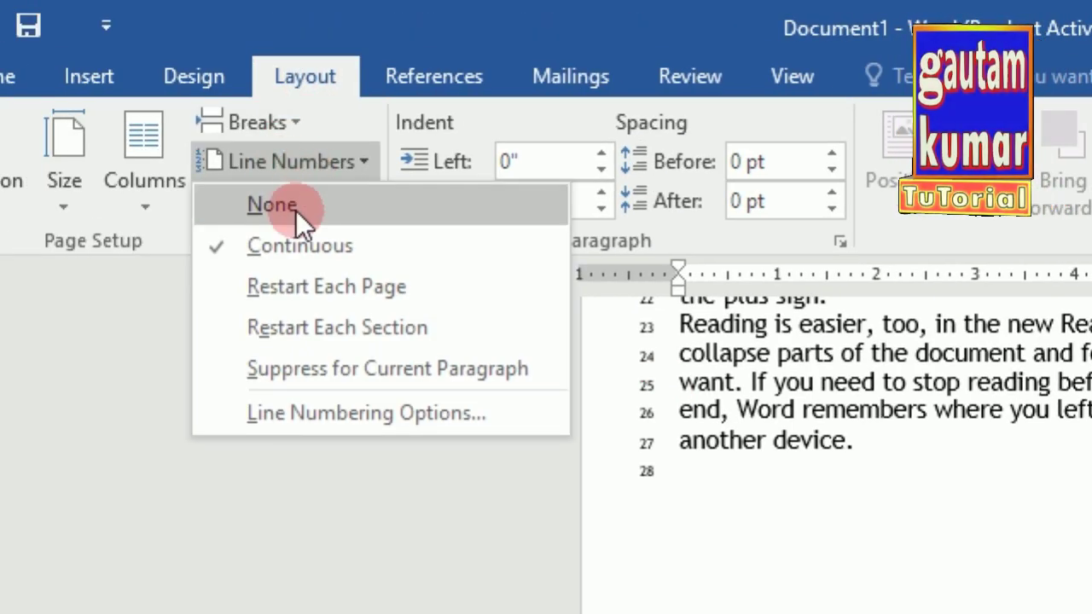
pyautogui.click(294, 212)
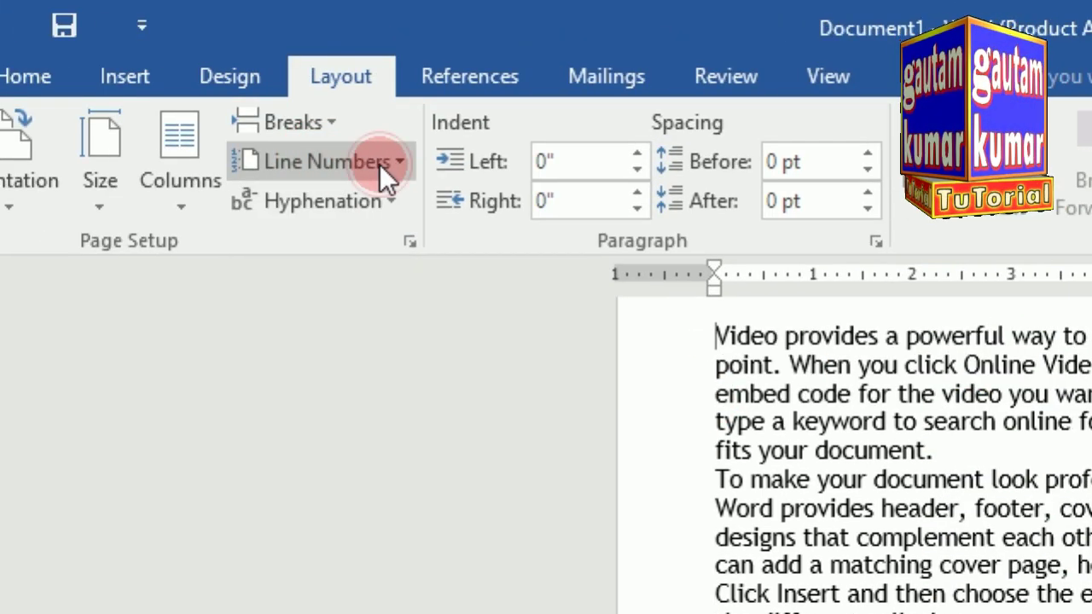
# Set the line numbering to restart on each page and check the numbers beside the red text
pyautogui.click(380, 164)
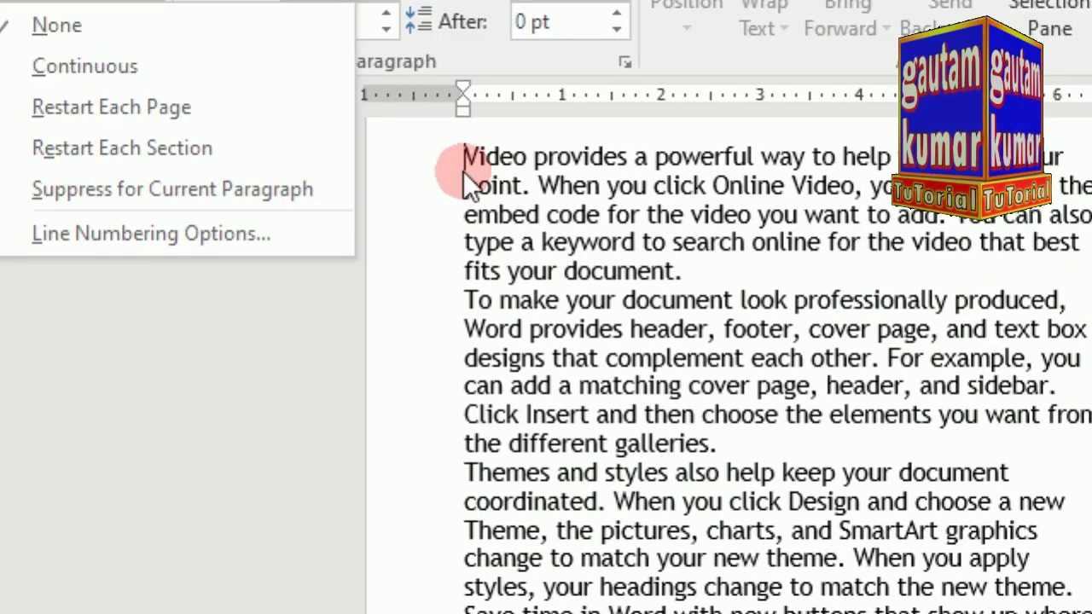
pyautogui.click(464, 163)
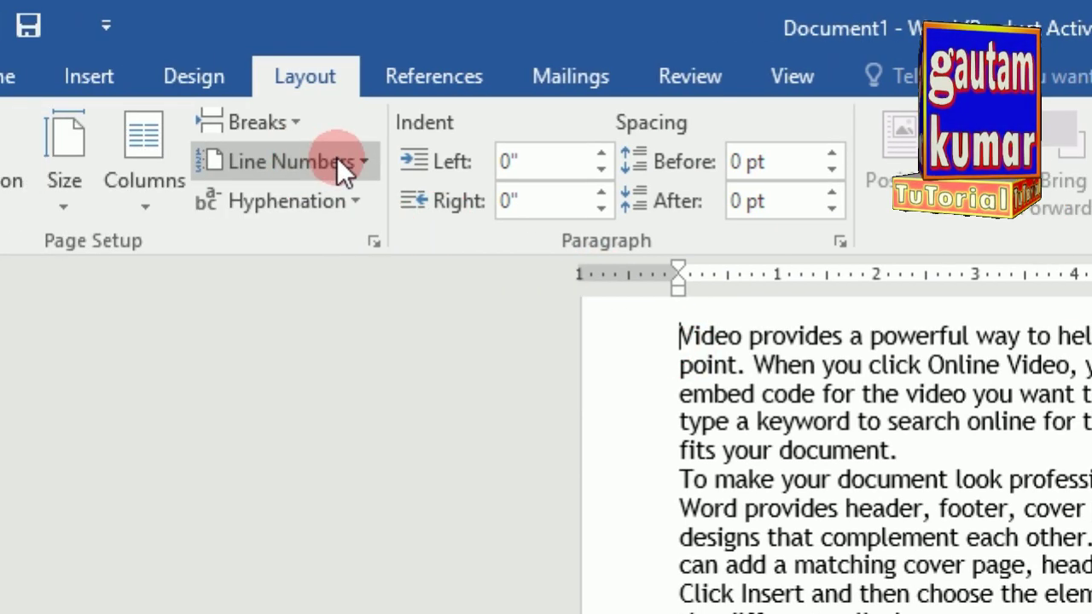
pyautogui.click(338, 159)
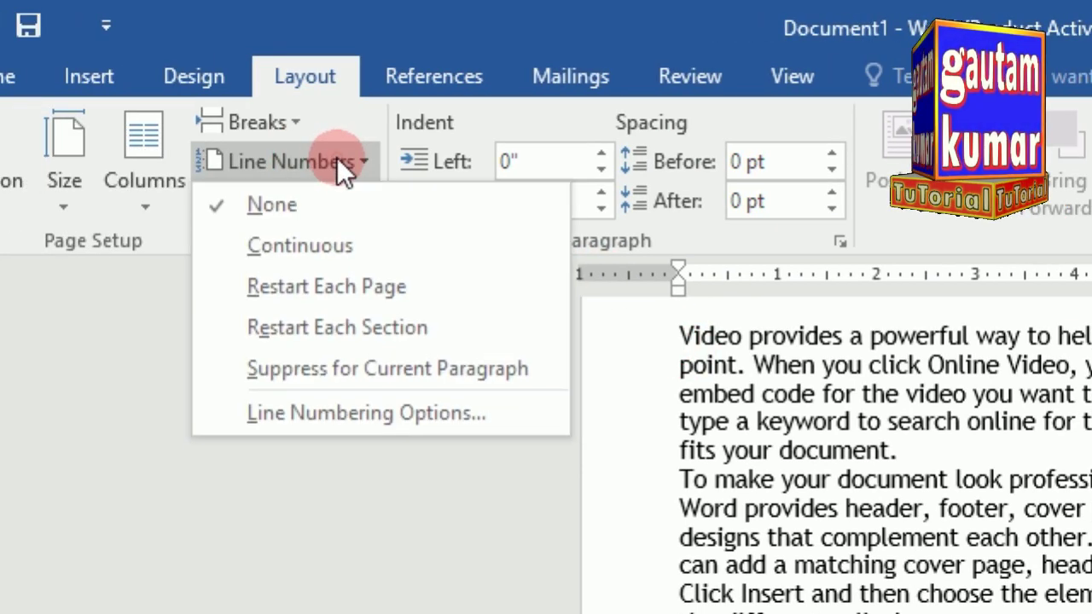
pyautogui.click(353, 287)
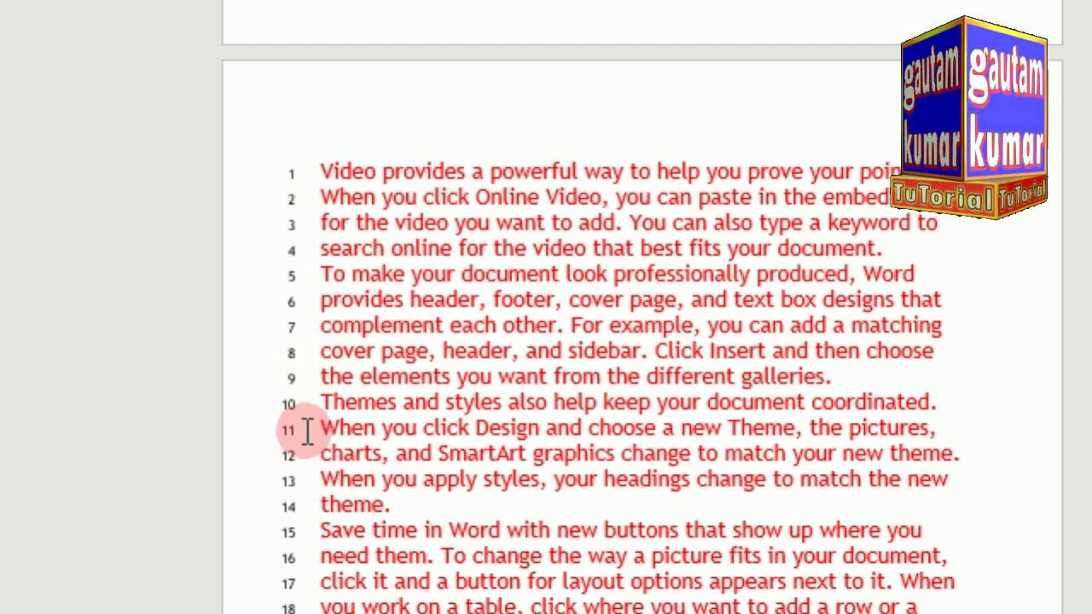
pyautogui.scroll(-3, 304, 427)
pyautogui.scroll(1, 320, 167)
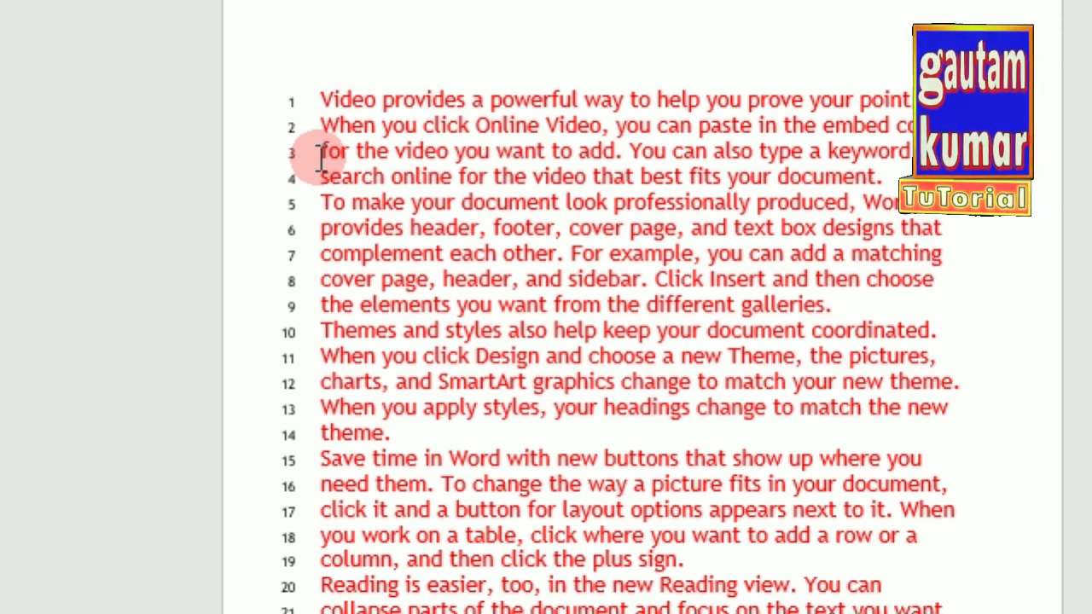
pyautogui.scroll(1, 321, 158)
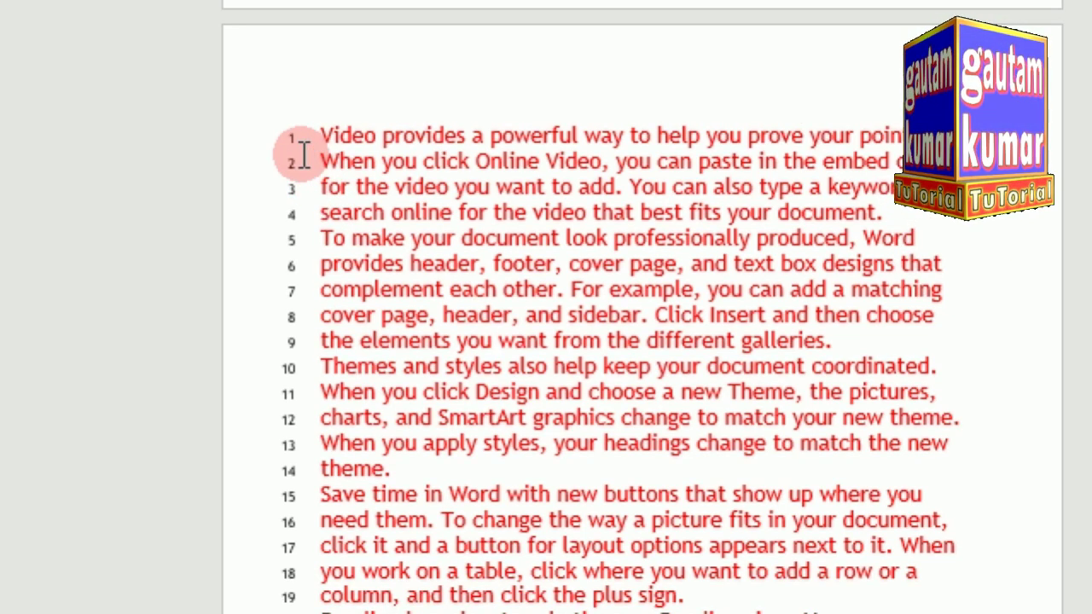
pyautogui.scroll(1, 305, 158)
pyautogui.scroll(-3, 295, 461)
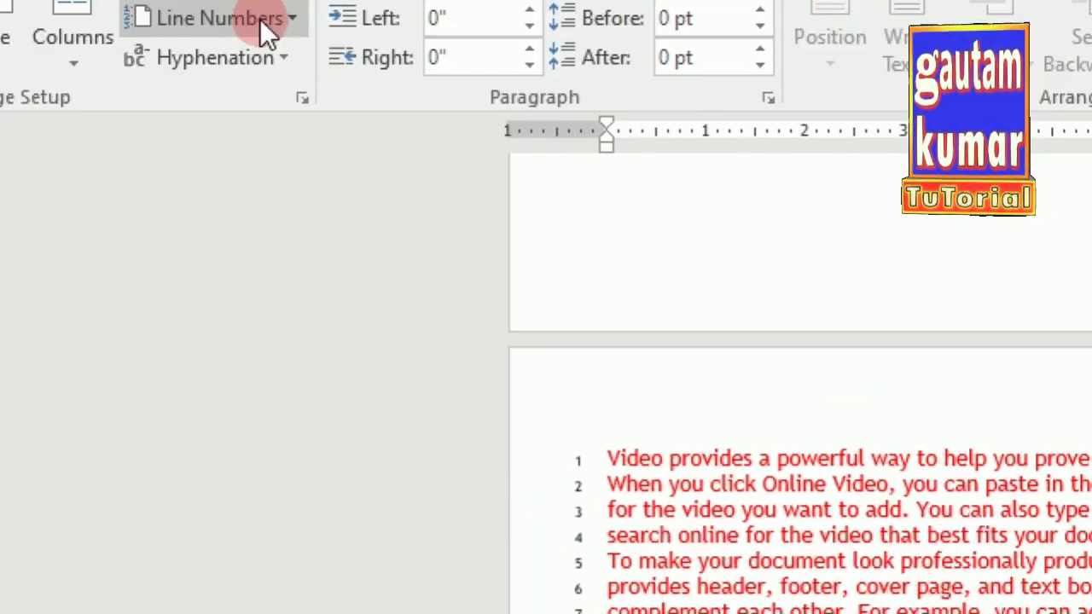
# Turn off the per-page line numbering by setting line numbers to None
pyautogui.click(261, 26)
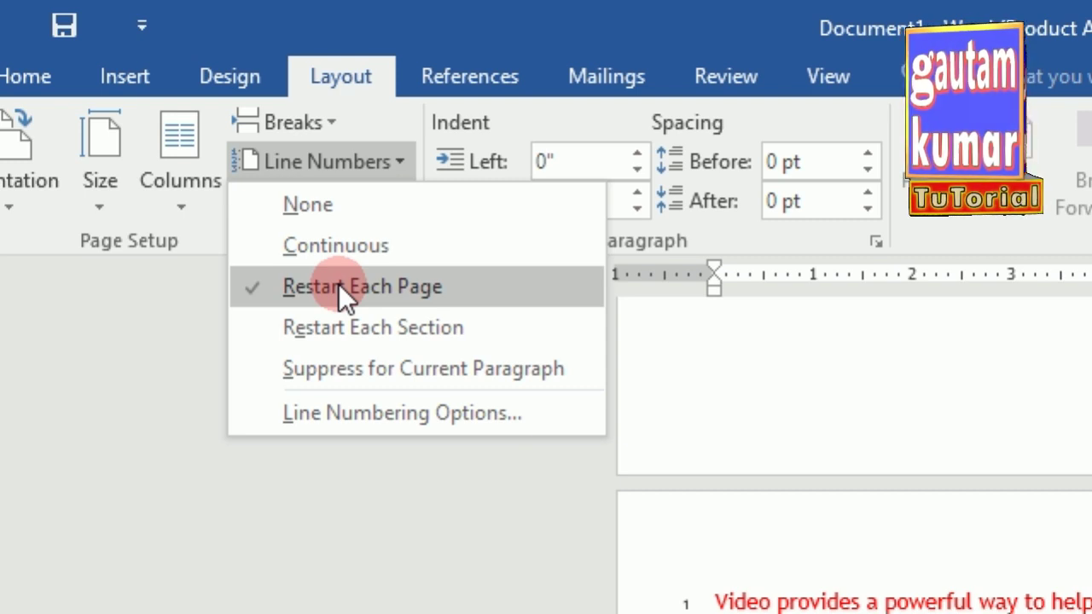
pyautogui.click(334, 204)
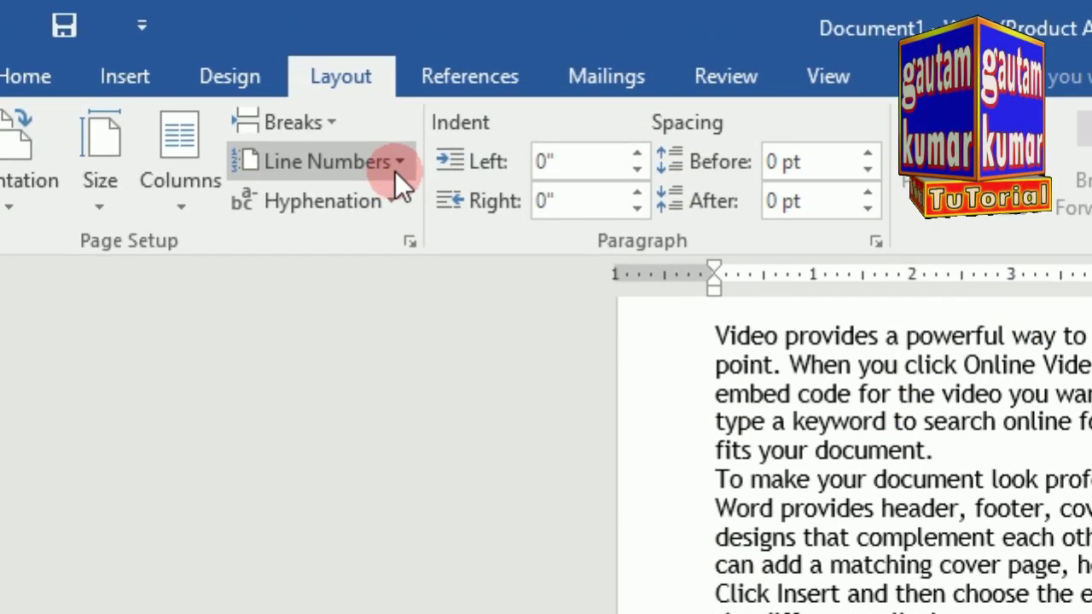
pyautogui.click(397, 24)
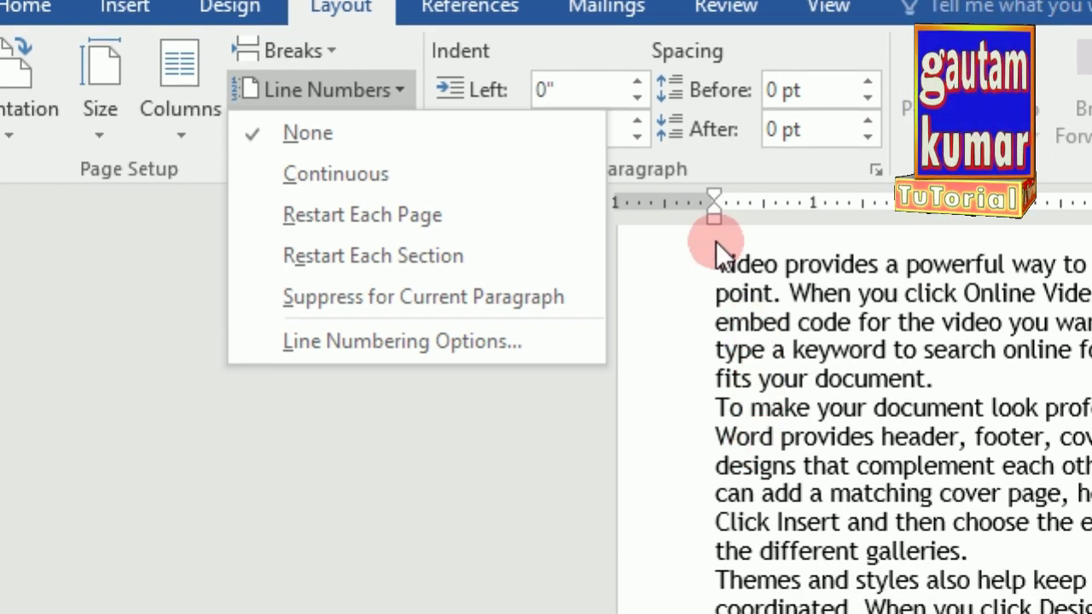
pyautogui.click(715, 258)
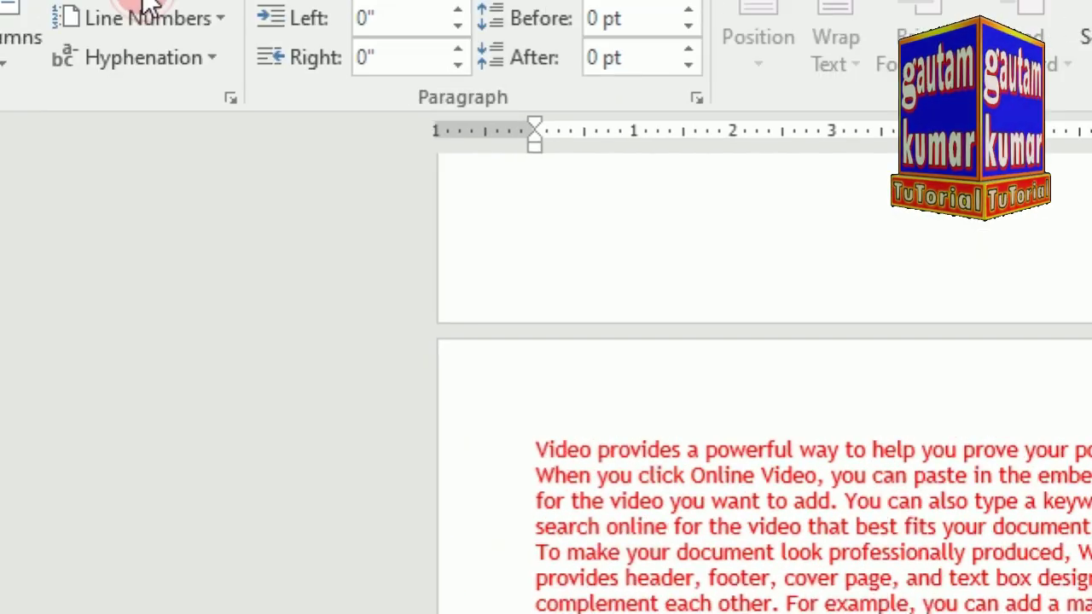
# Insert a Next Page section break at the start of the red text on the second page
pyautogui.click(253, 99)
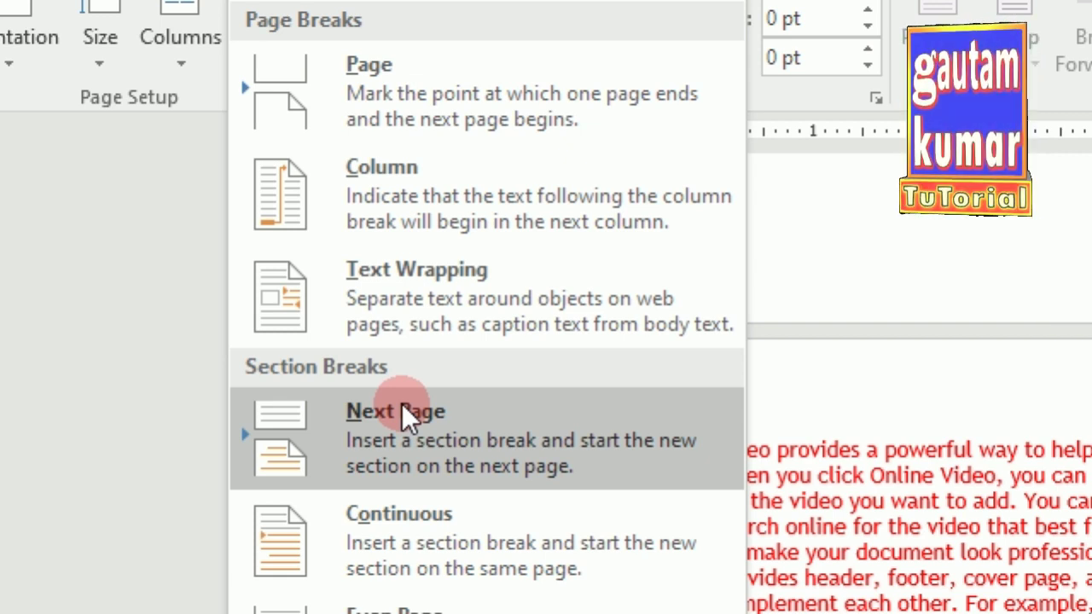
pyautogui.click(781, 417)
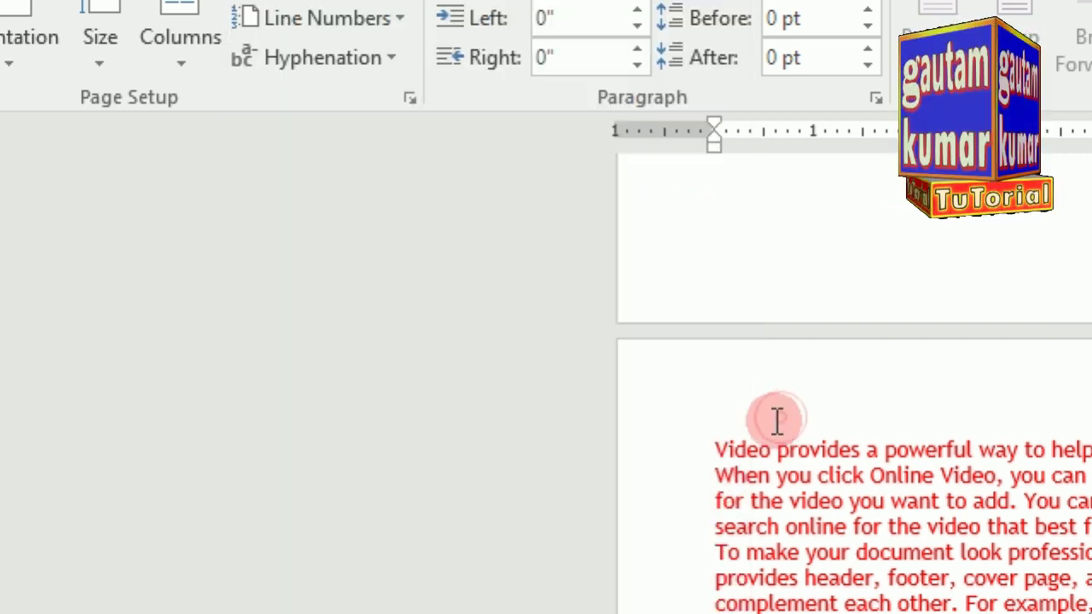
pyautogui.click(714, 459)
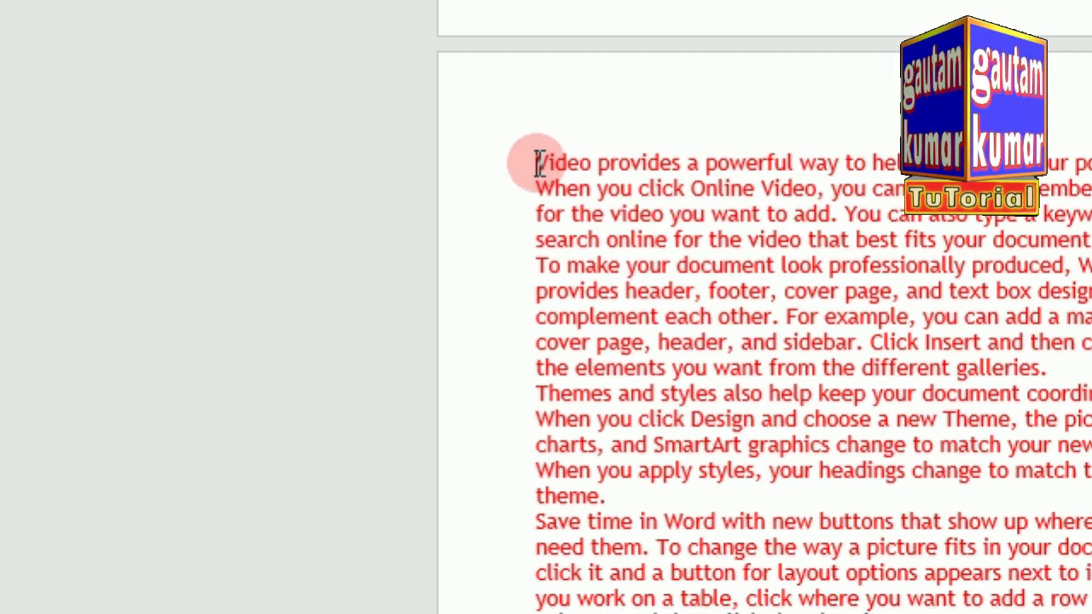
pyautogui.click(537, 163)
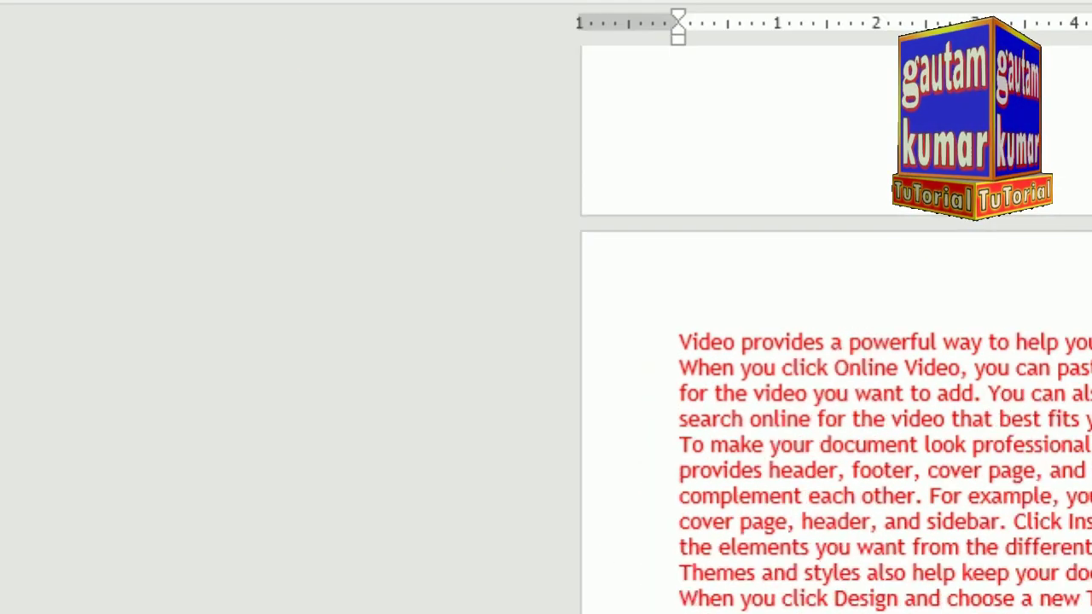
pyautogui.click(282, 27)
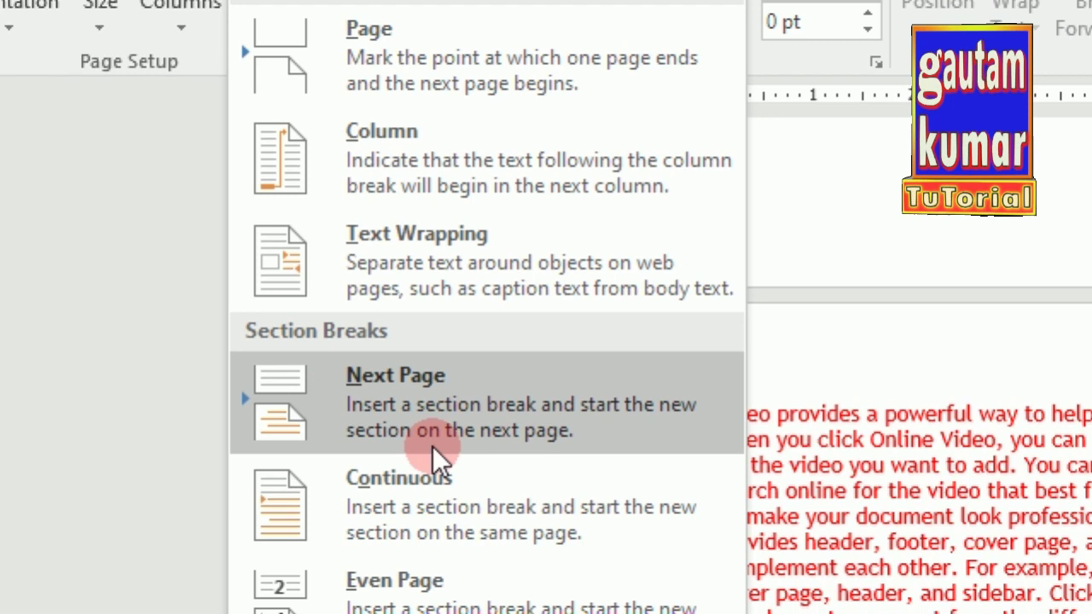
pyautogui.click(455, 399)
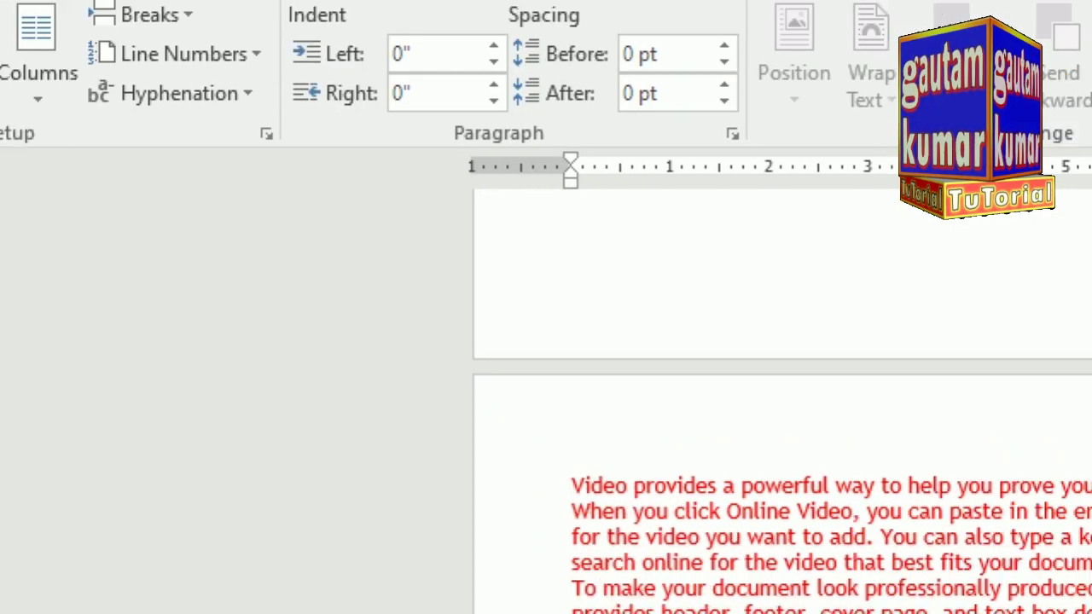
# Change the section containing the red text to landscape orientation
pyautogui.click(16, 180)
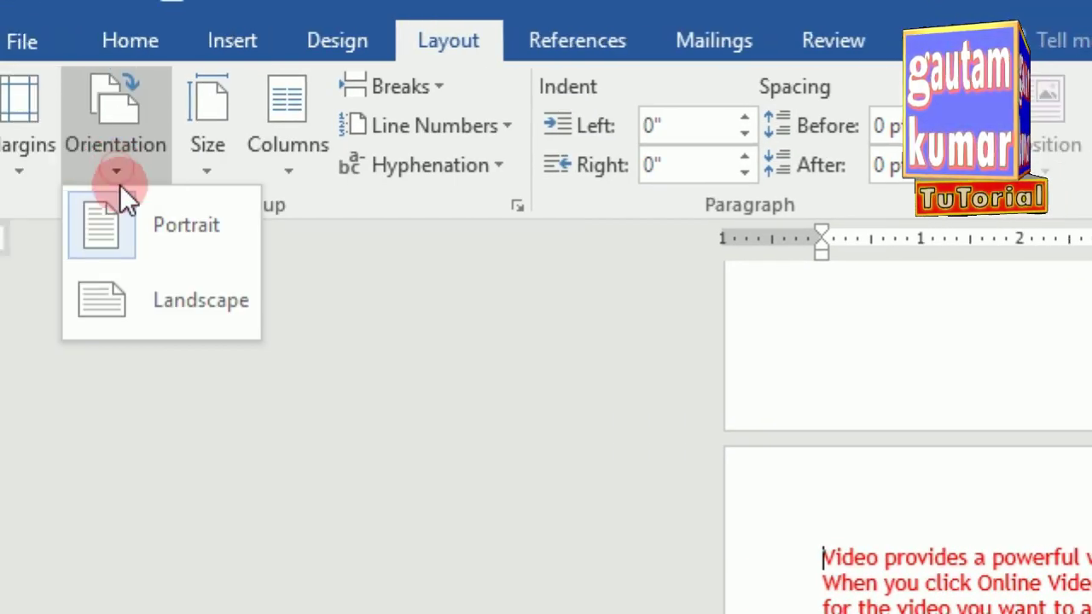
pyautogui.click(51, 307)
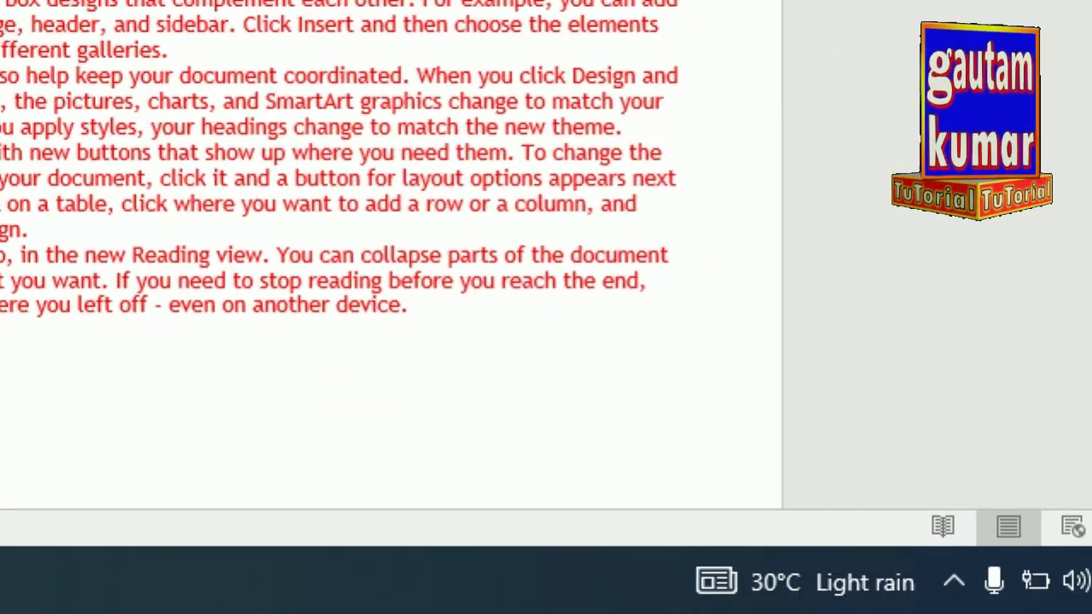
pyautogui.click(859, 526)
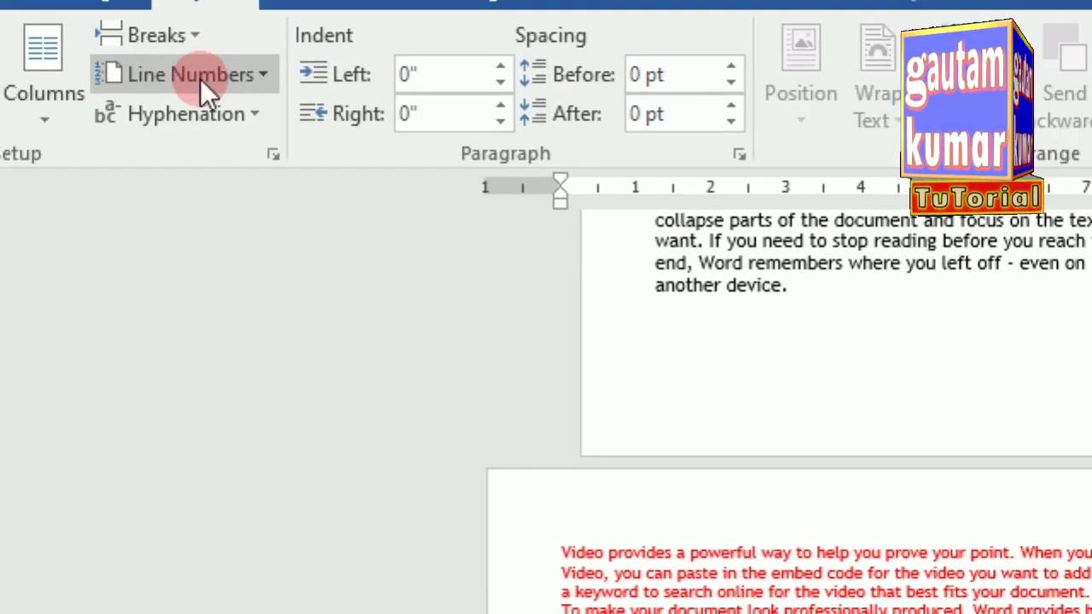
# Set the line numbering to restart at each section and check the numbers beside the red text
pyautogui.click(200, 79)
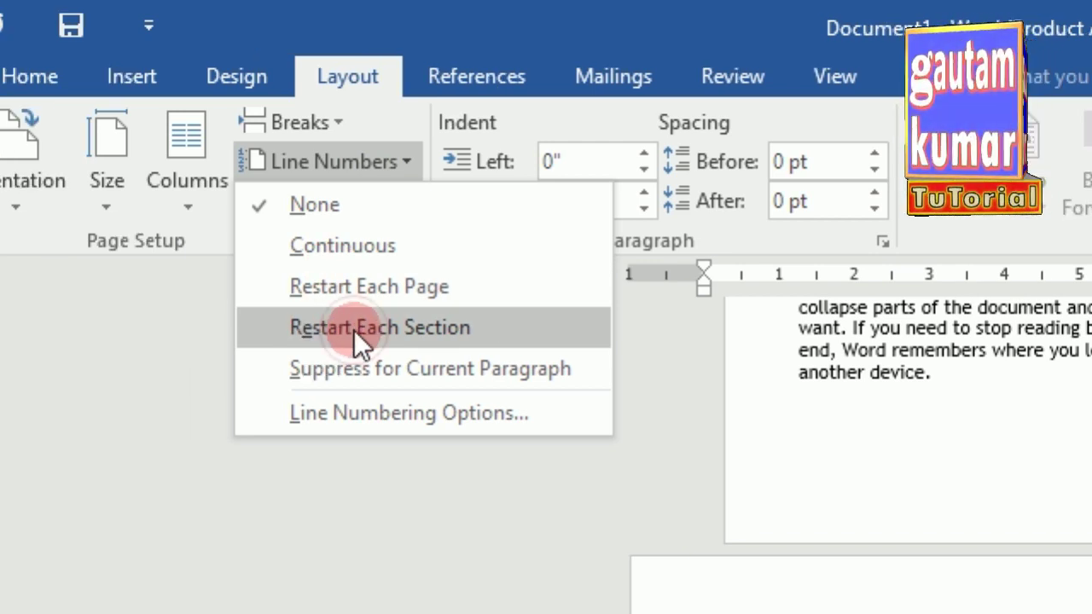
pyautogui.click(354, 330)
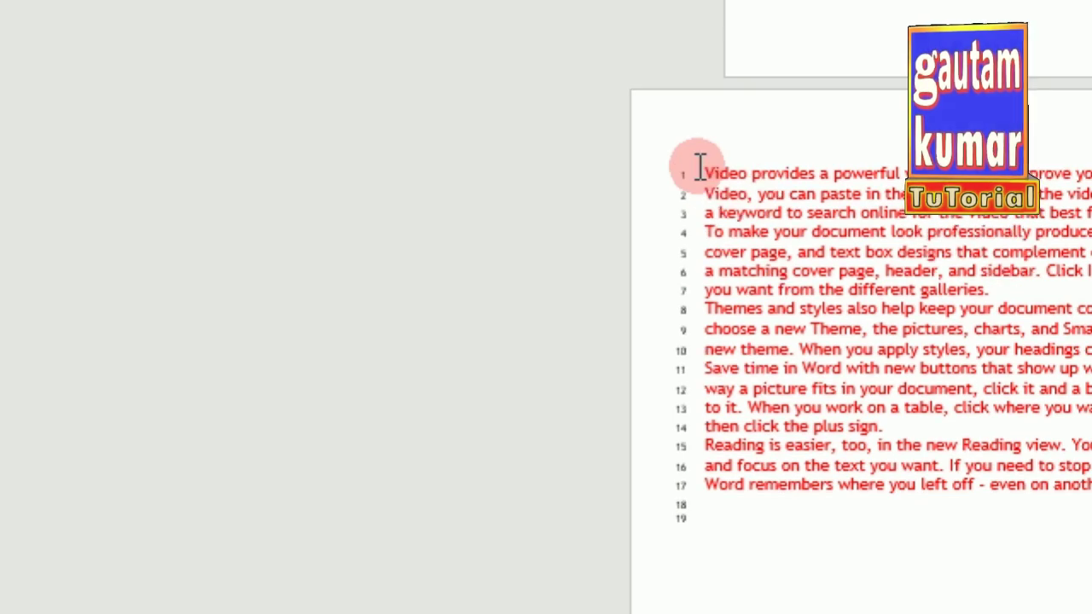
pyautogui.scroll(-1, 690, 435)
pyautogui.scroll(1, 678, 320)
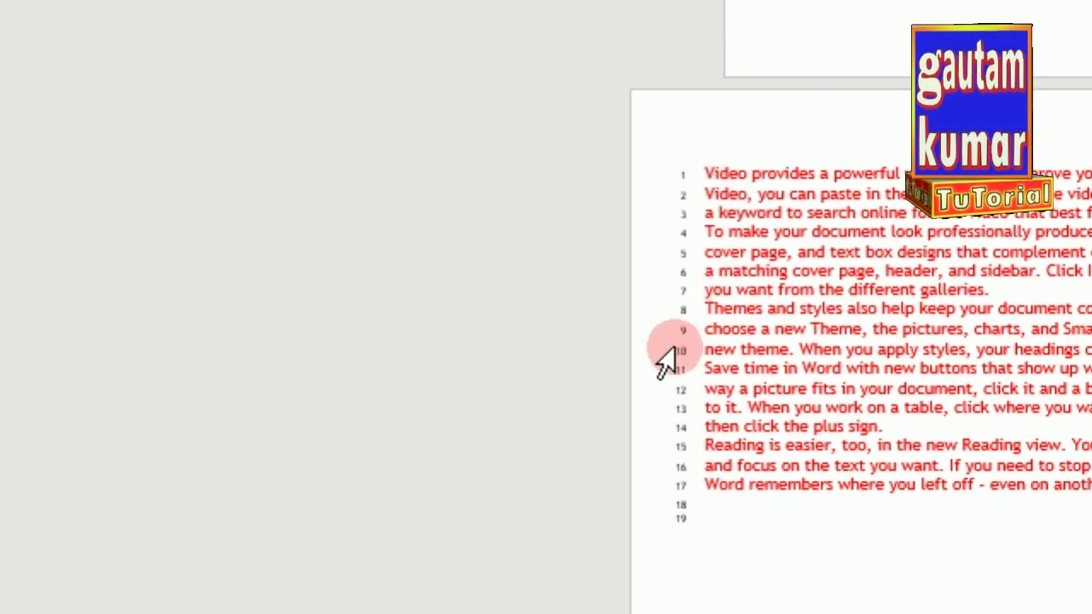
pyautogui.click(384, 25)
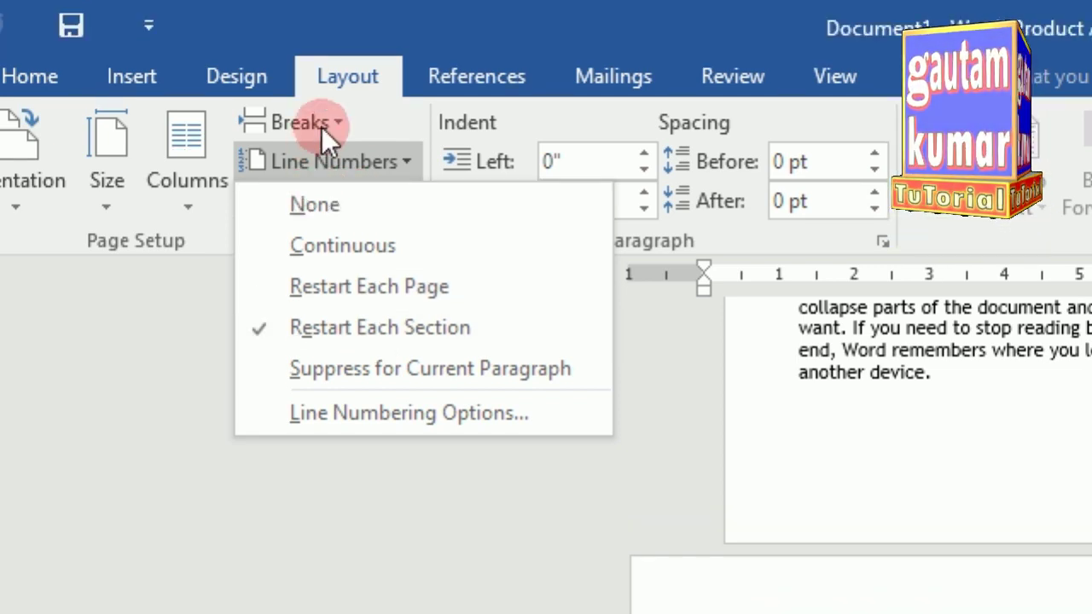
pyautogui.click(323, 90)
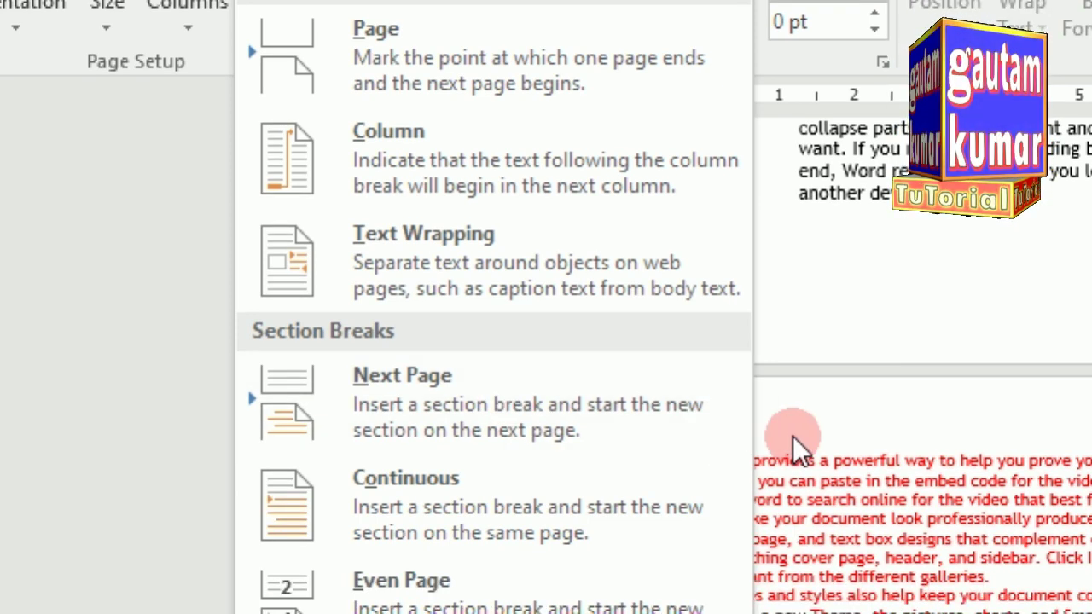
pyautogui.click(793, 484)
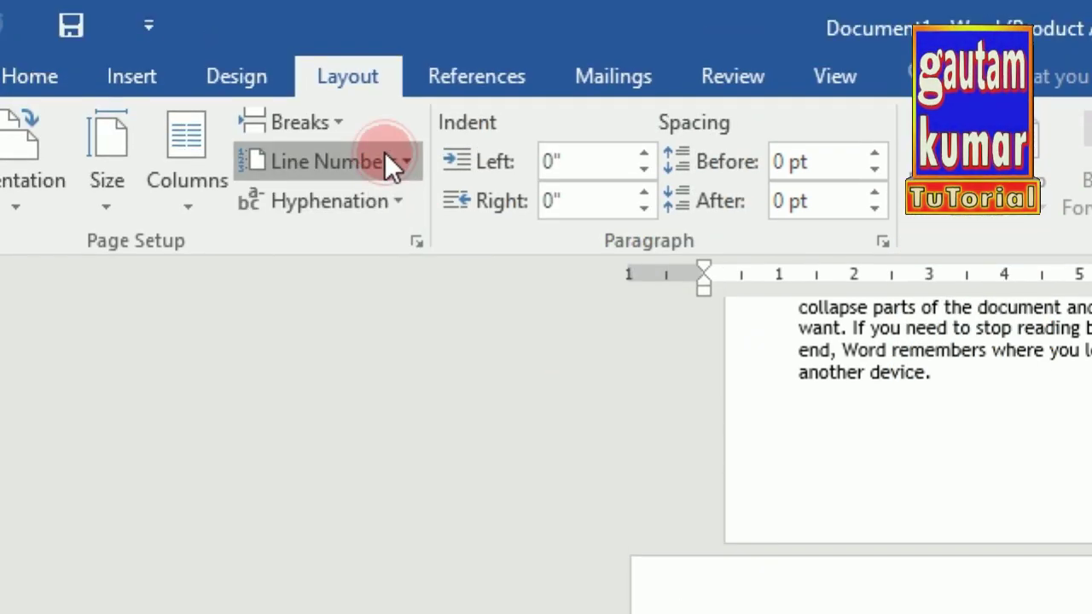
pyautogui.click(384, 85)
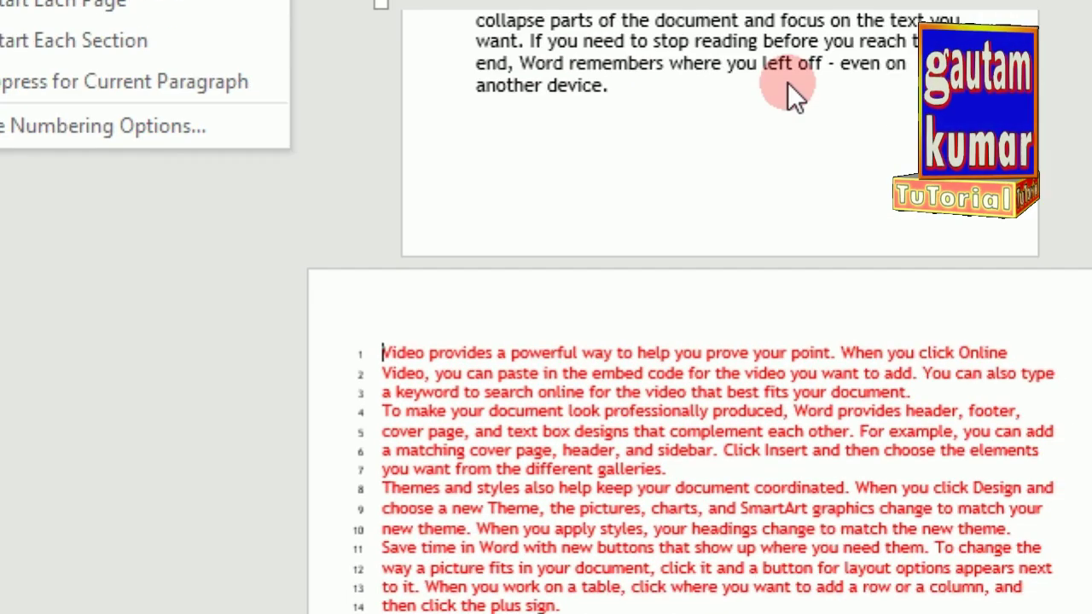
pyautogui.scroll(8, 785, 86)
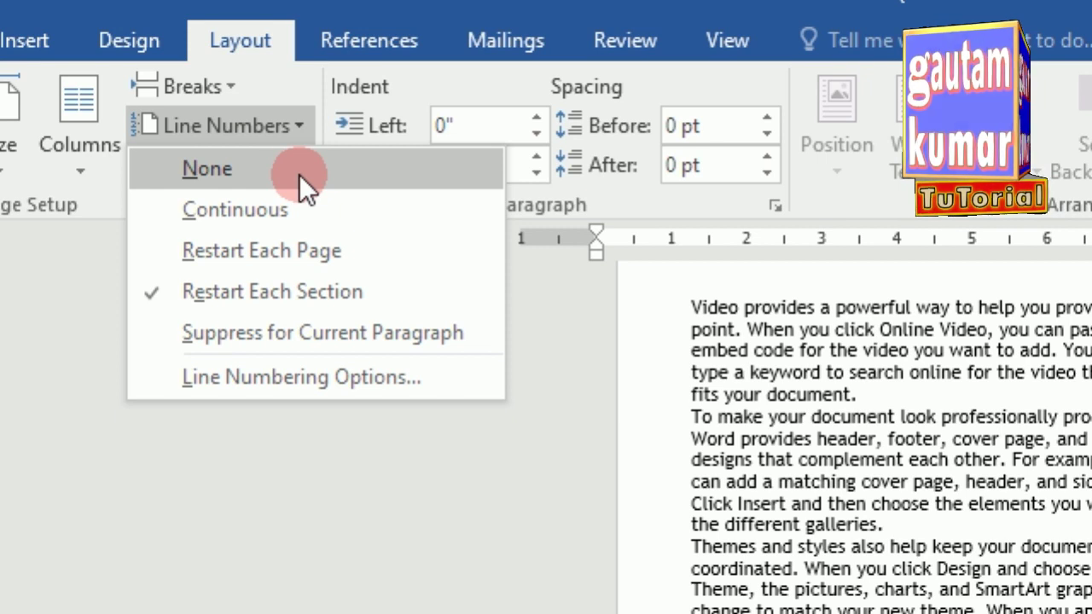
# Turn off the per-section line numbering and apply continuous line numbering with the cursor at the start of the first paragraph
pyautogui.click(299, 174)
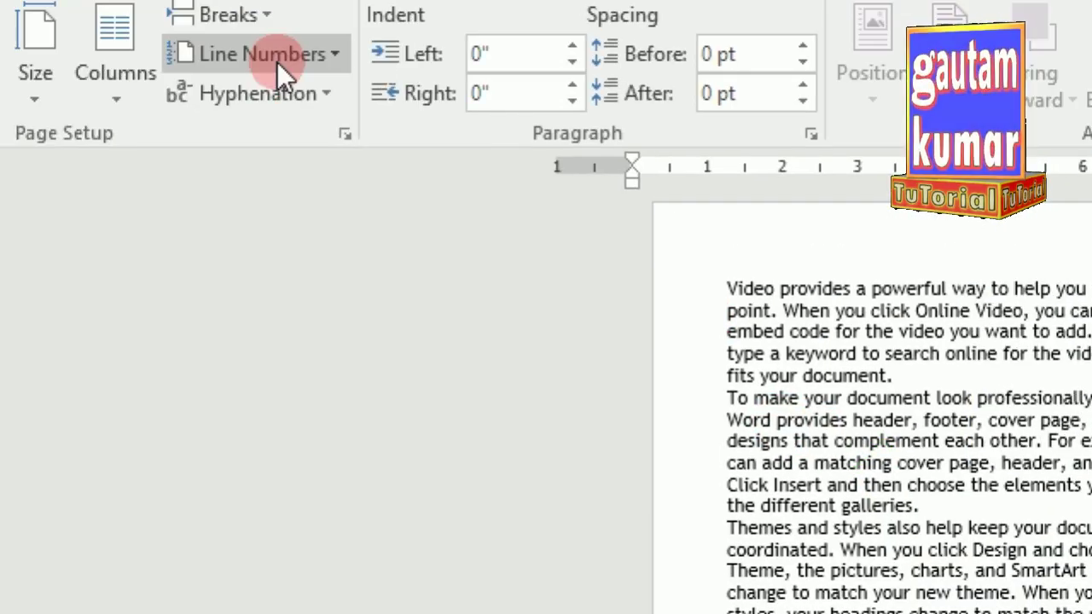
pyautogui.click(277, 63)
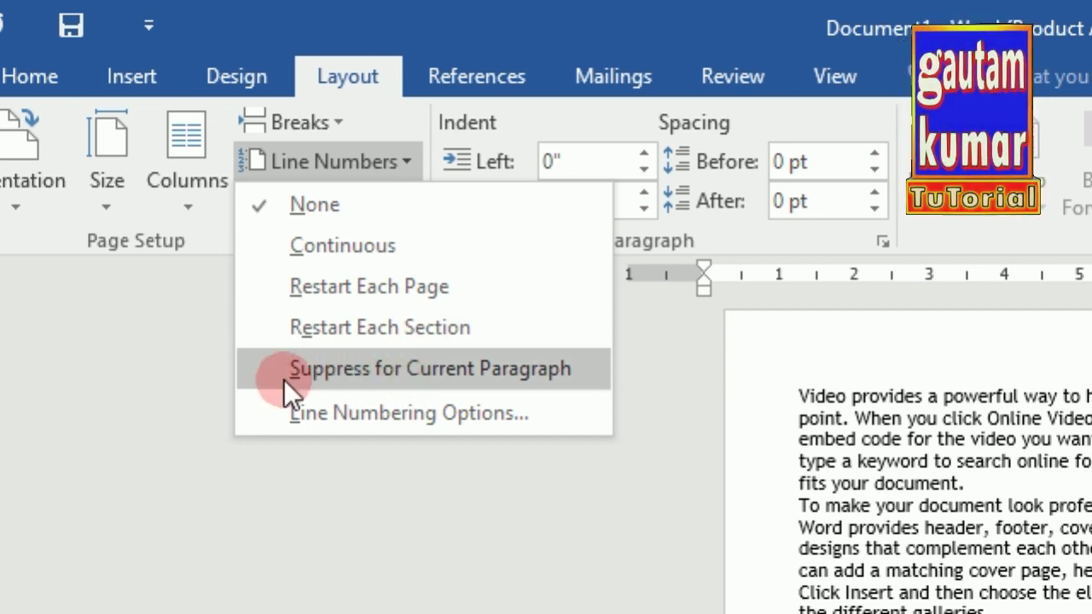
pyautogui.click(801, 395)
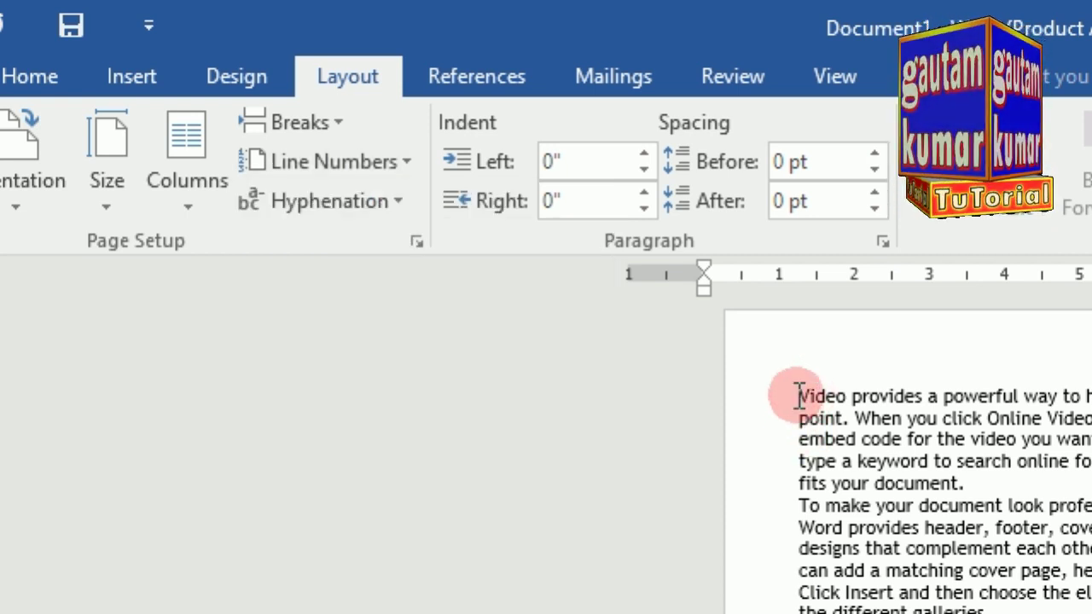
pyautogui.click(806, 417)
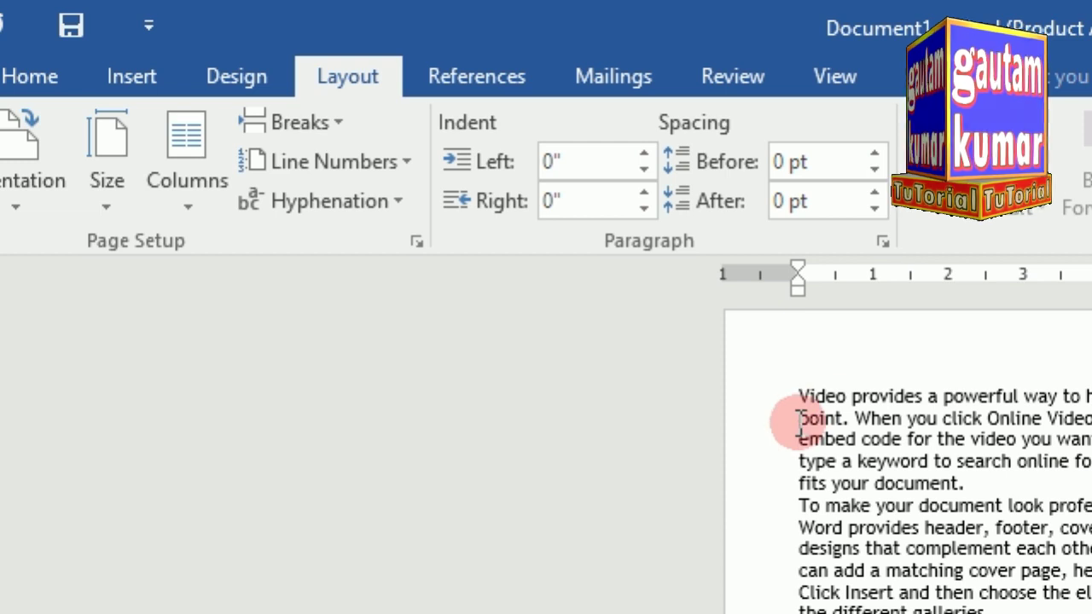
pyautogui.click(354, 169)
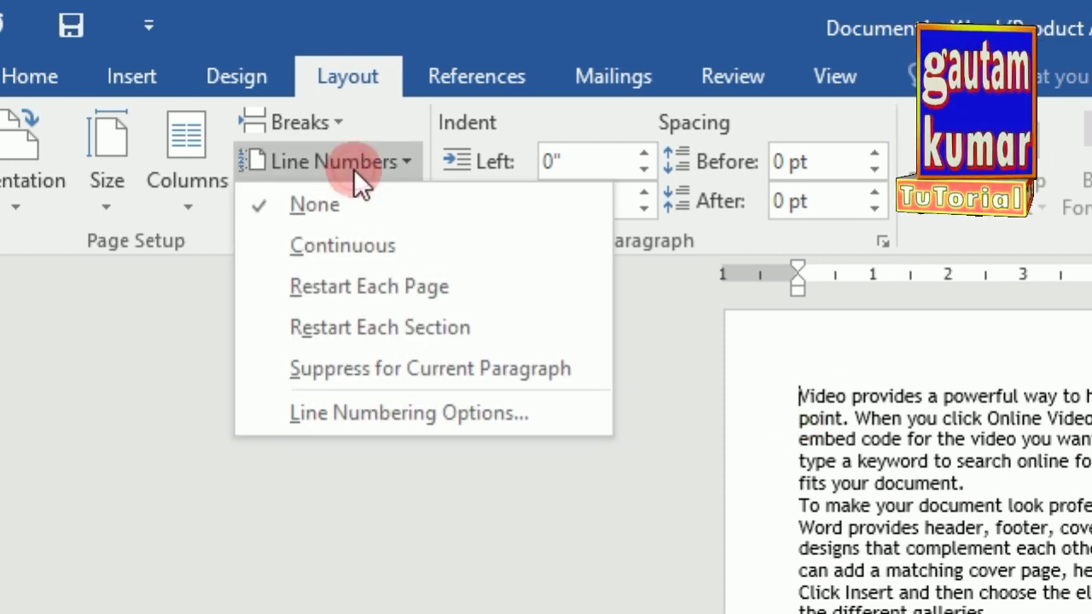
pyautogui.click(353, 244)
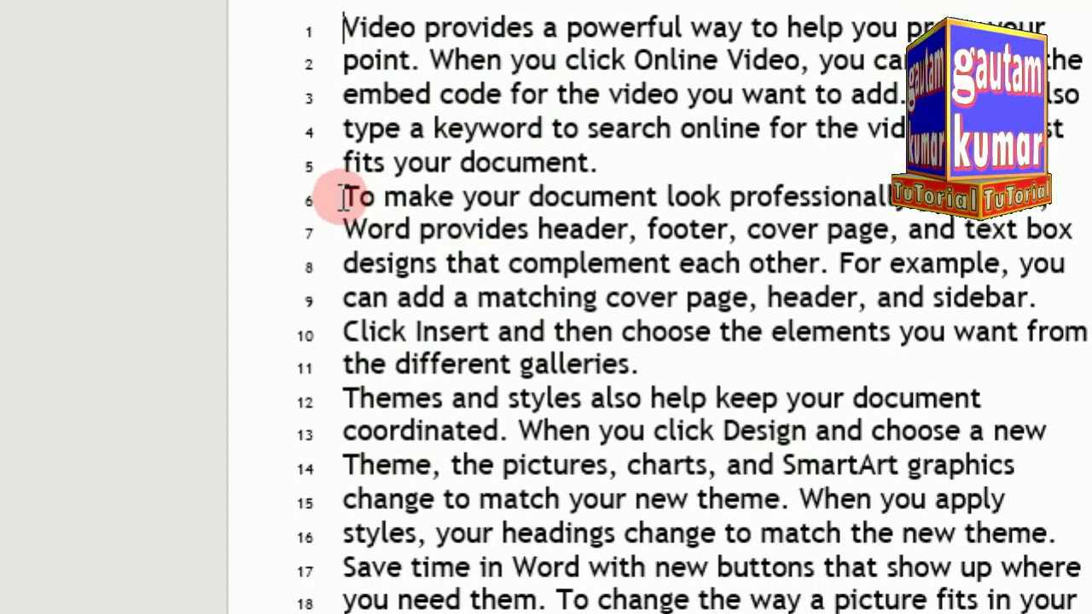
# Suppress line numbering for the second paragraph, "To make your document look professionally produced", and check the numbering around it
pyautogui.moveTo(341, 197); pyautogui.dragTo(633, 356)
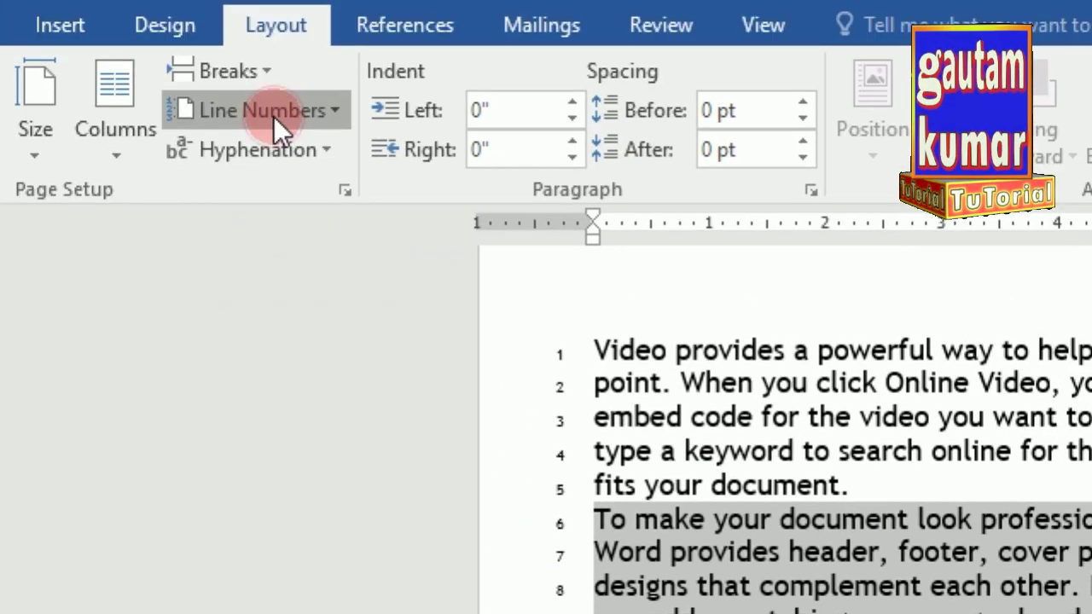
pyautogui.click(273, 152)
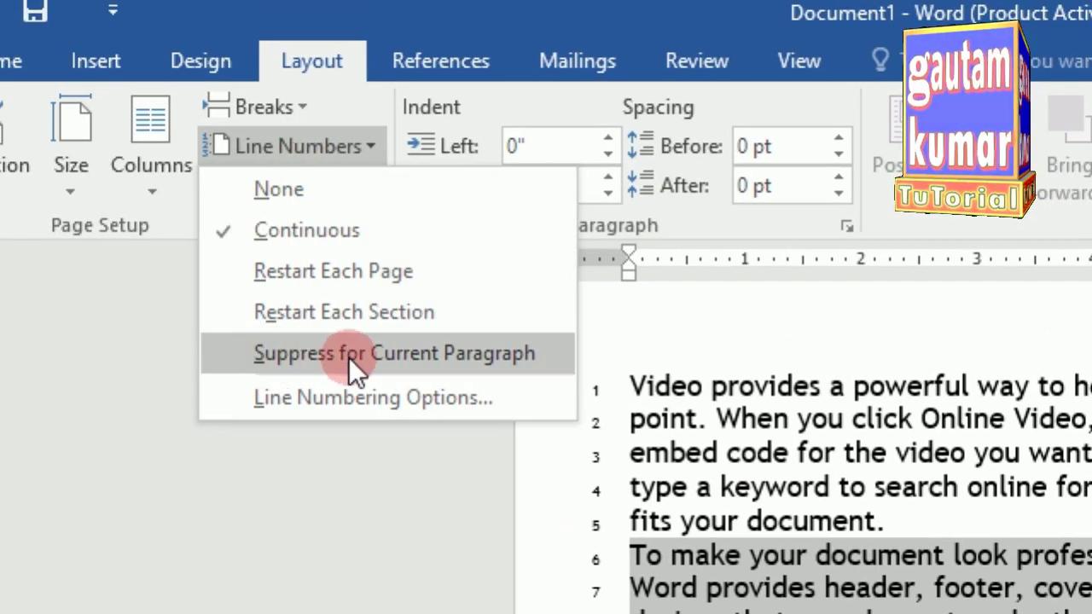
pyautogui.click(397, 357)
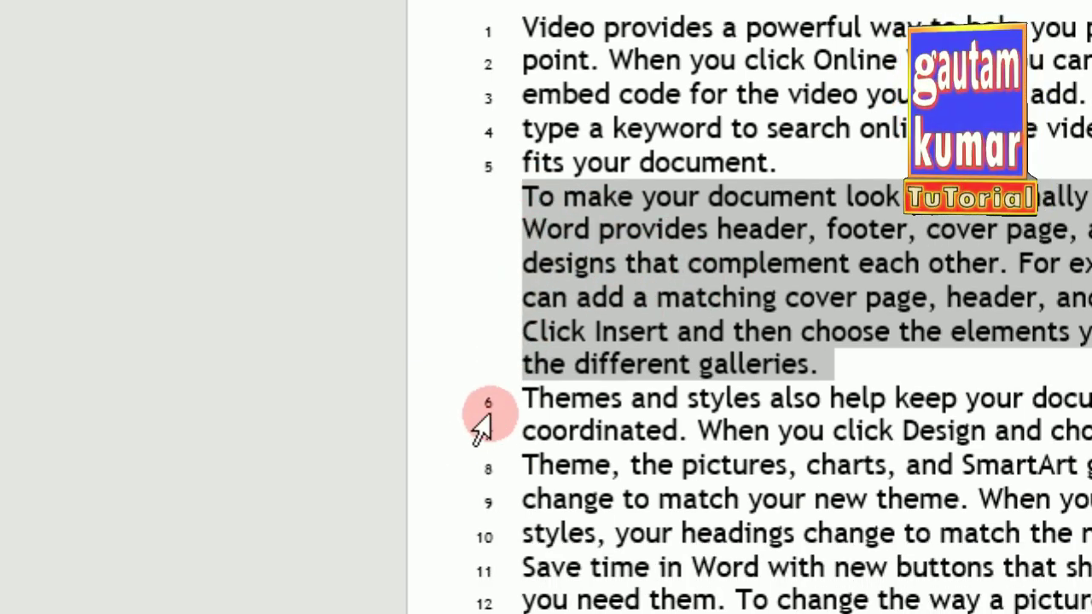
pyautogui.scroll(-1, 483, 453)
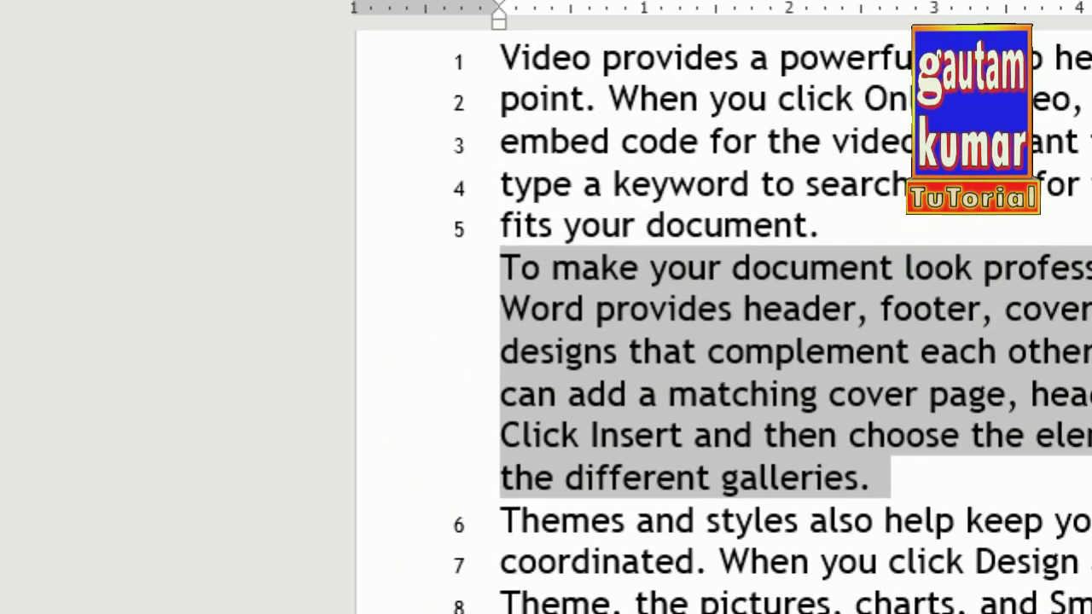
# Remove the line number suppression from the selected second paragraph and set line numbers to None
pyautogui.click(310, 25)
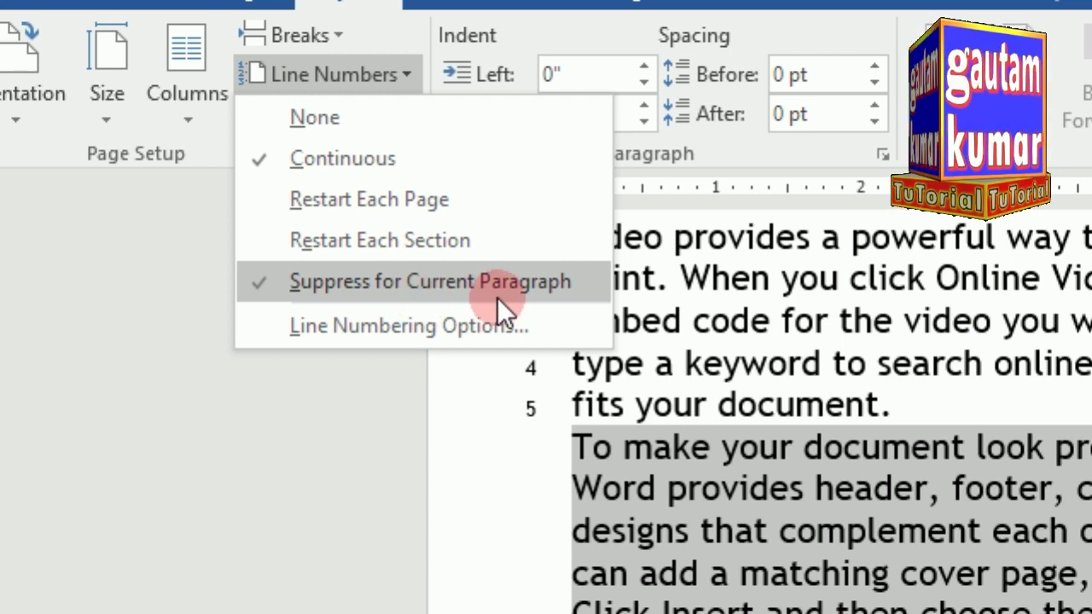
pyautogui.click(260, 281)
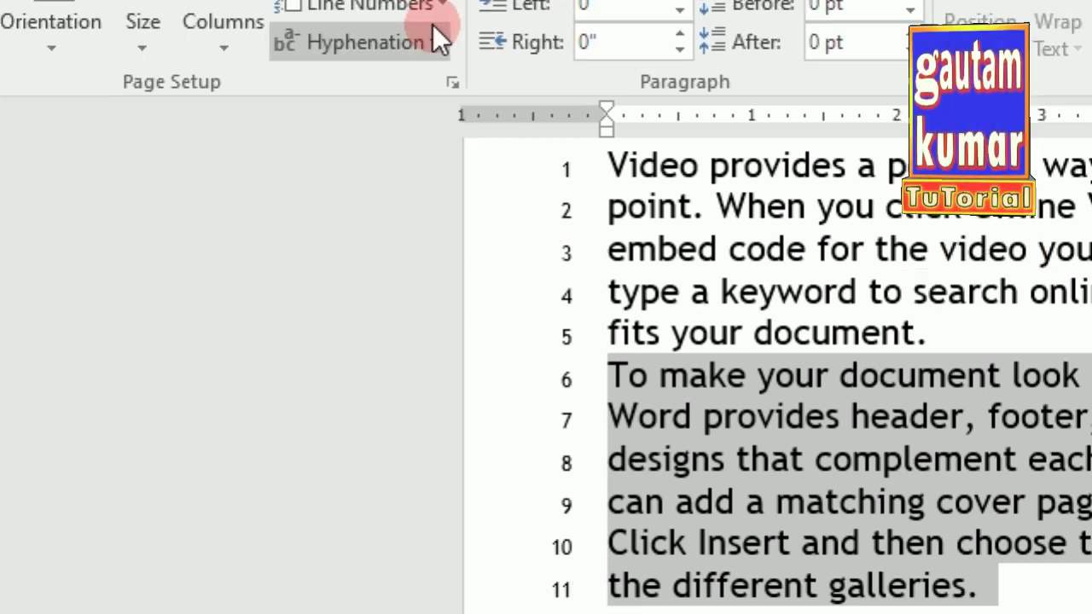
pyautogui.click(414, 154)
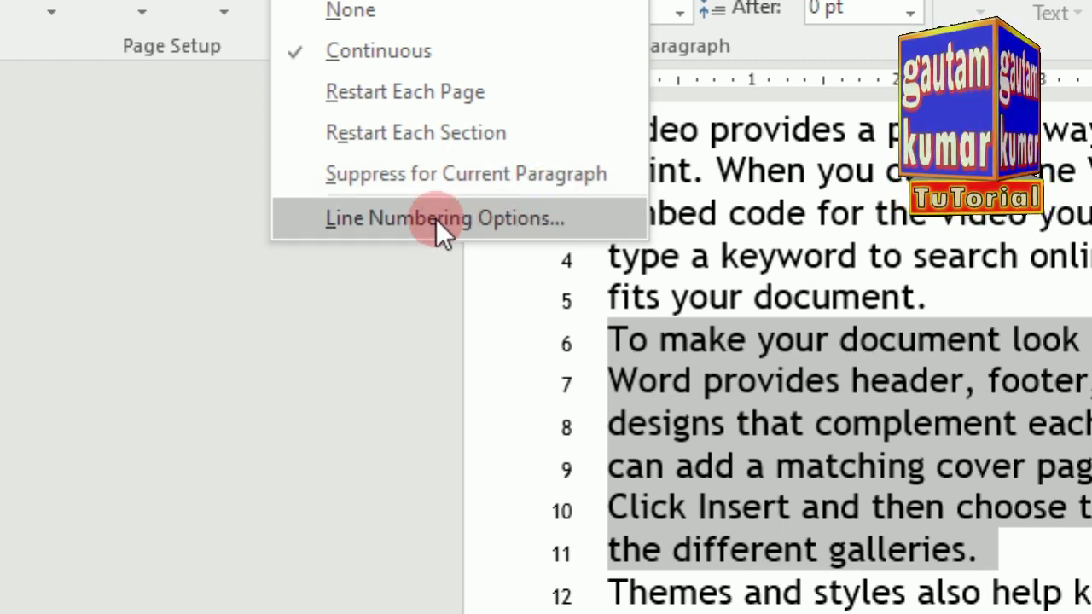
pyautogui.click(381, 128)
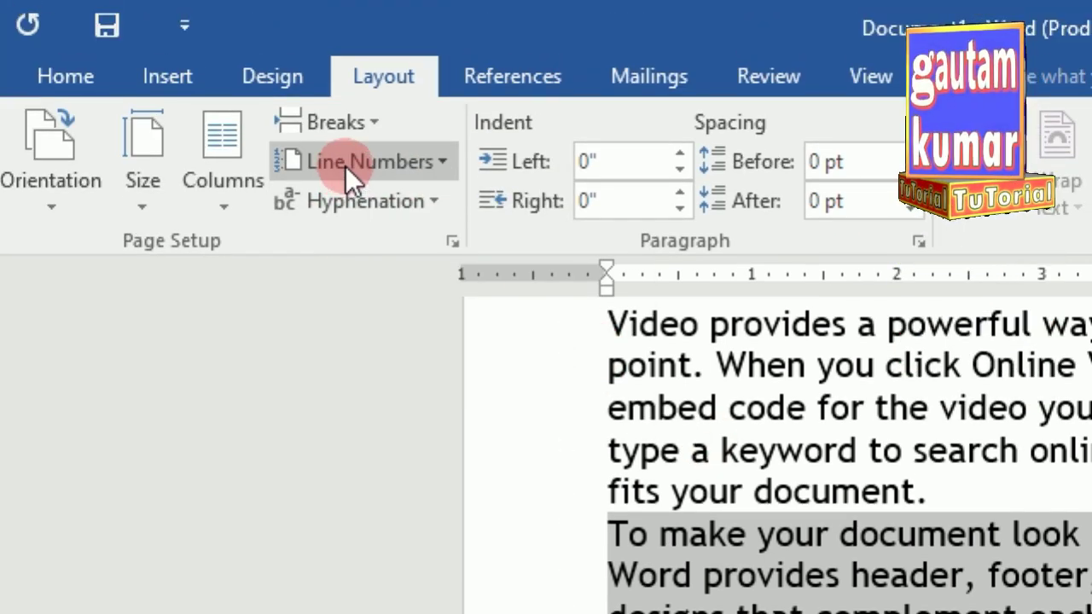
pyautogui.click(346, 111)
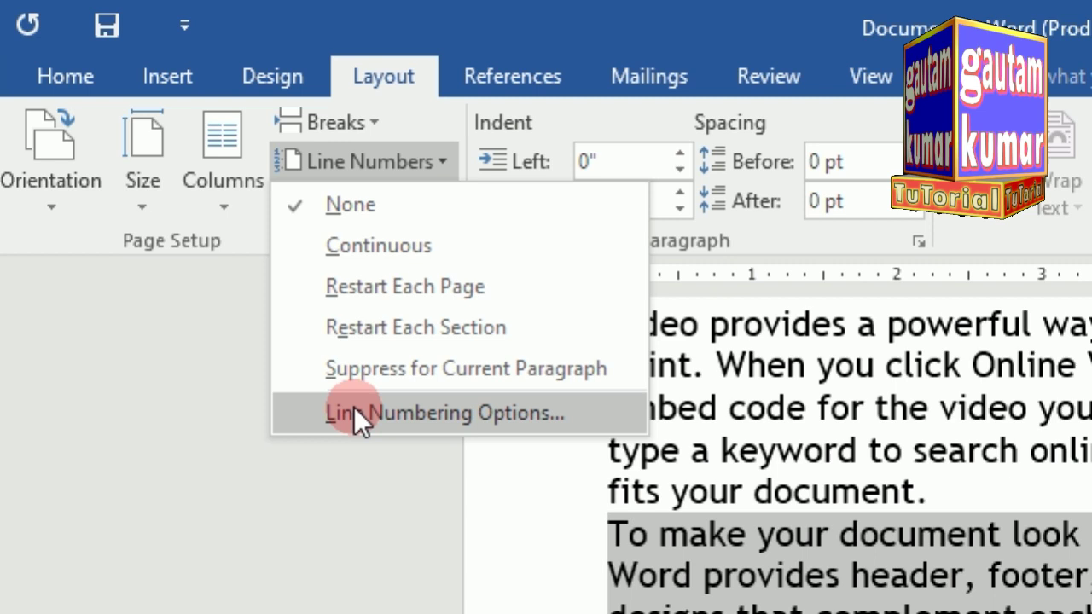
pyautogui.click(508, 419)
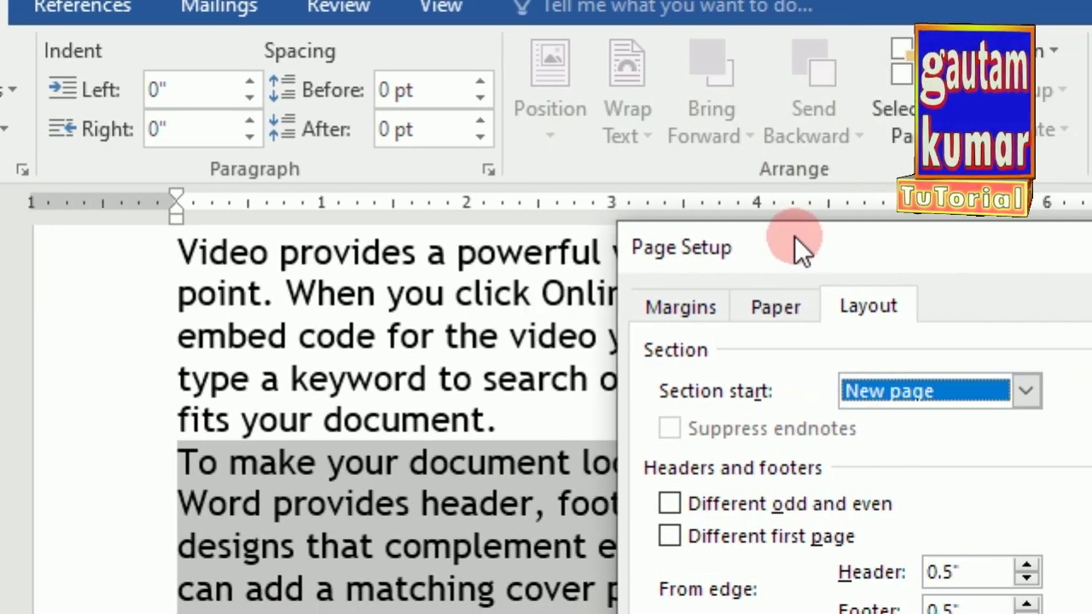
pyautogui.moveTo(866, 236); pyautogui.dragTo(766, 111)
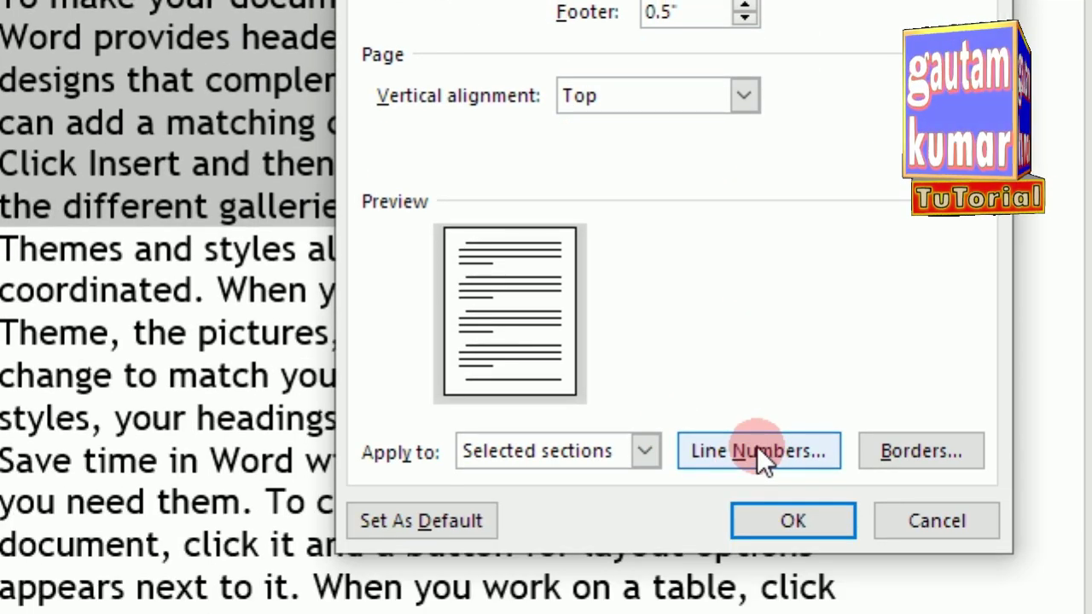
pyautogui.click(742, 485)
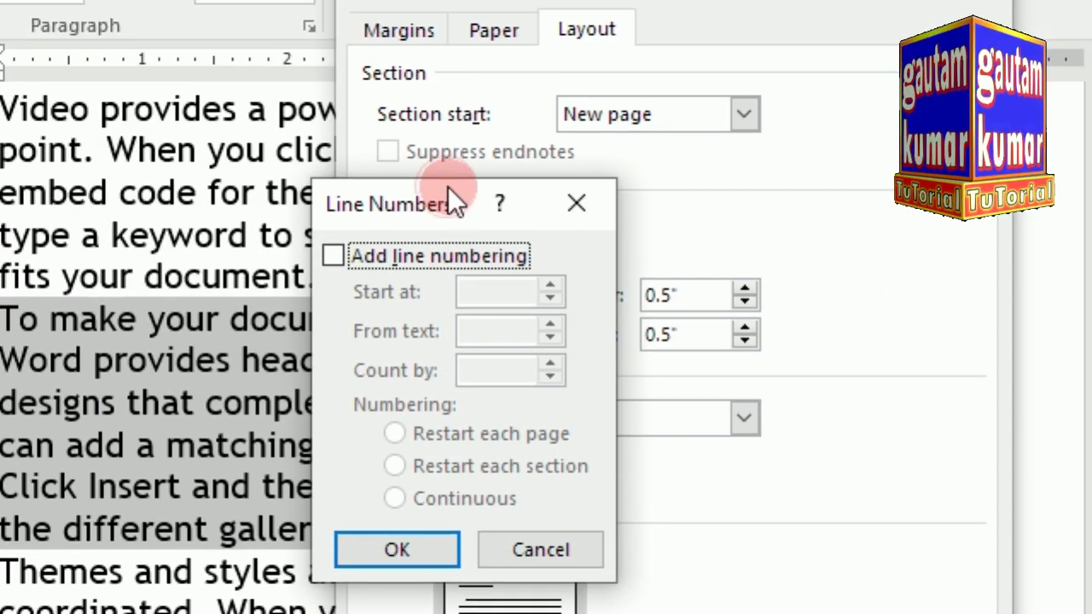
pyautogui.moveTo(446, 170); pyautogui.dragTo(526, 146)
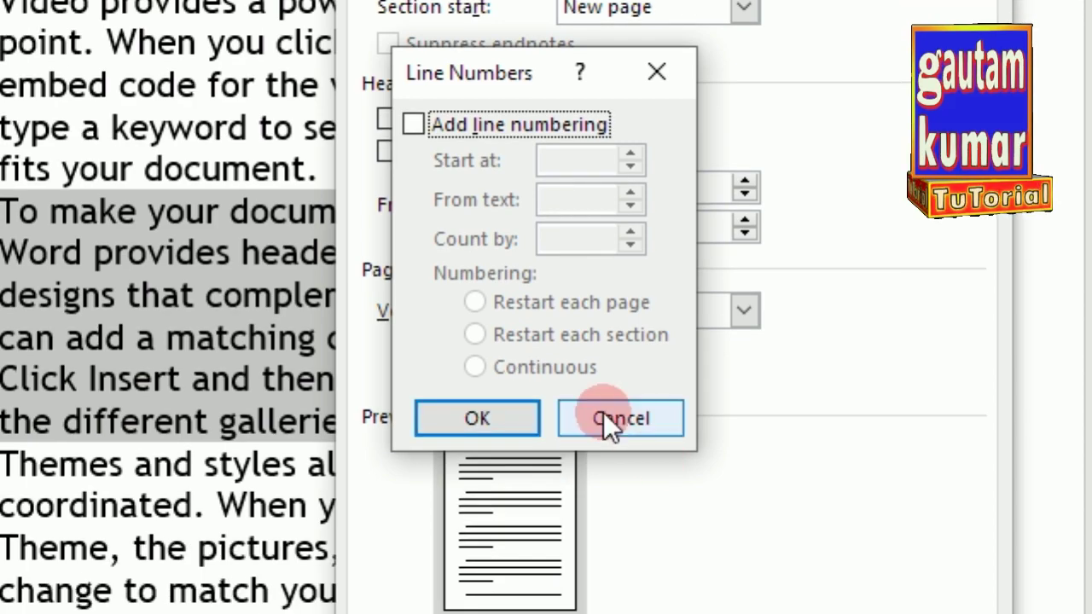
pyautogui.click(614, 522)
pyautogui.click(806, 562)
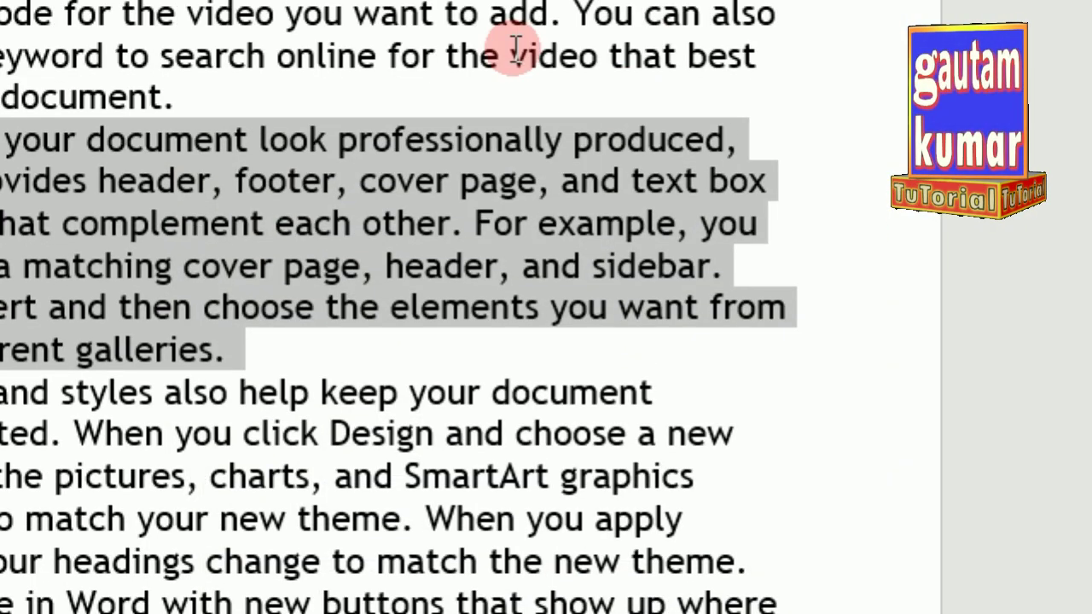
# Place the cursor at the start of the first paragraph and enable line numbering for this section in the detailed Line Numbers settings
pyautogui.click(391, 278)
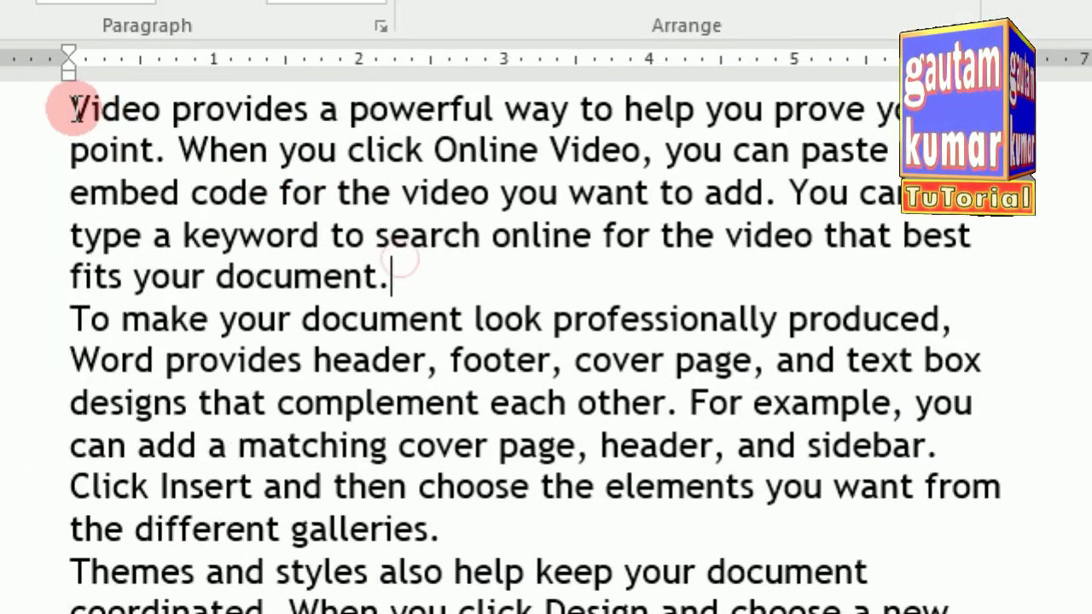
pyautogui.click(72, 109)
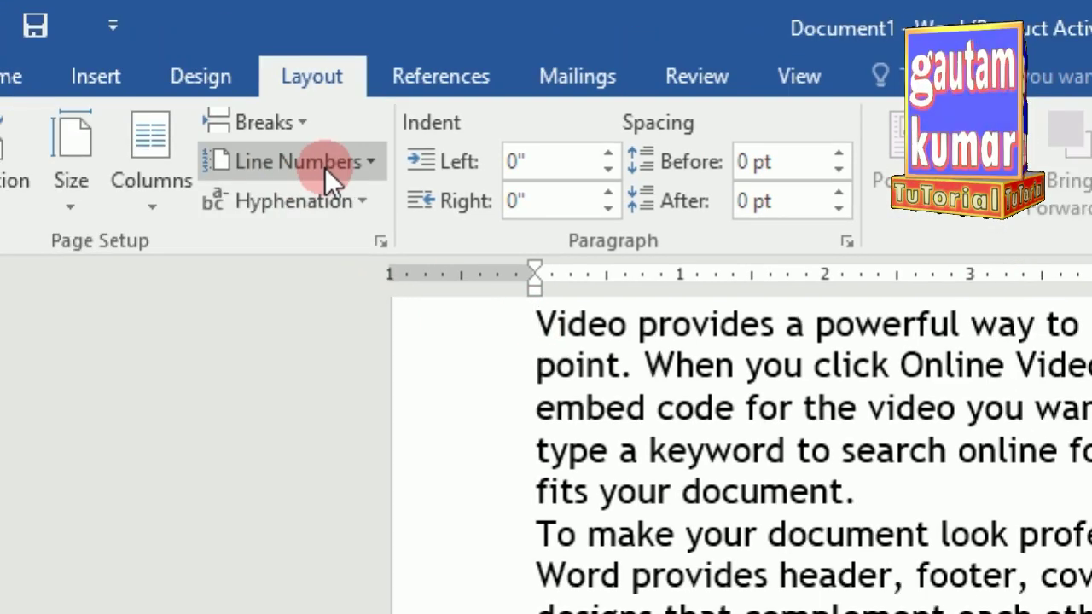
pyautogui.click(289, 129)
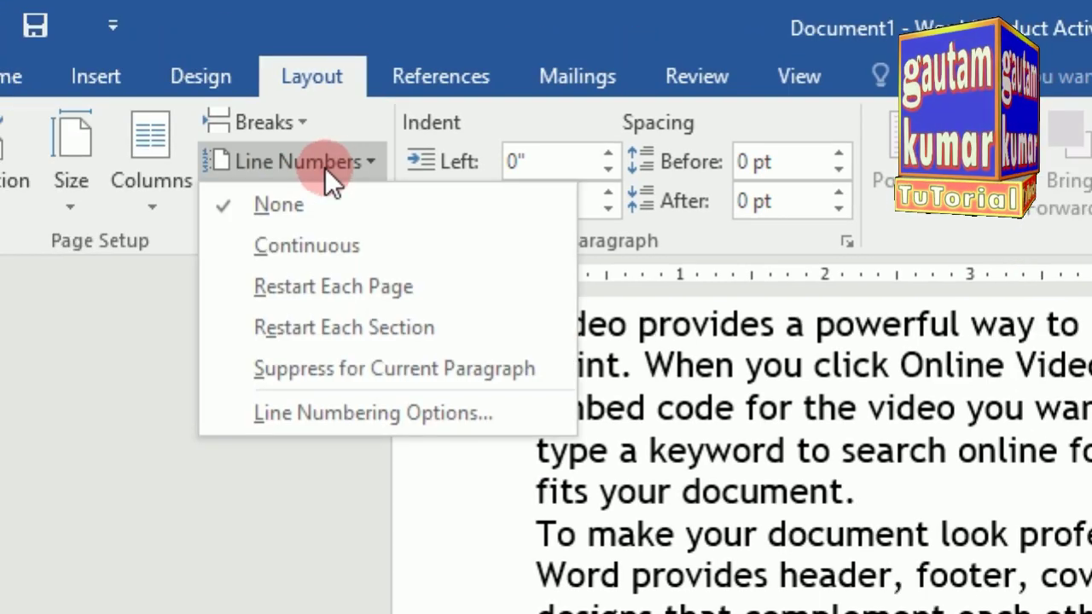
pyautogui.click(324, 409)
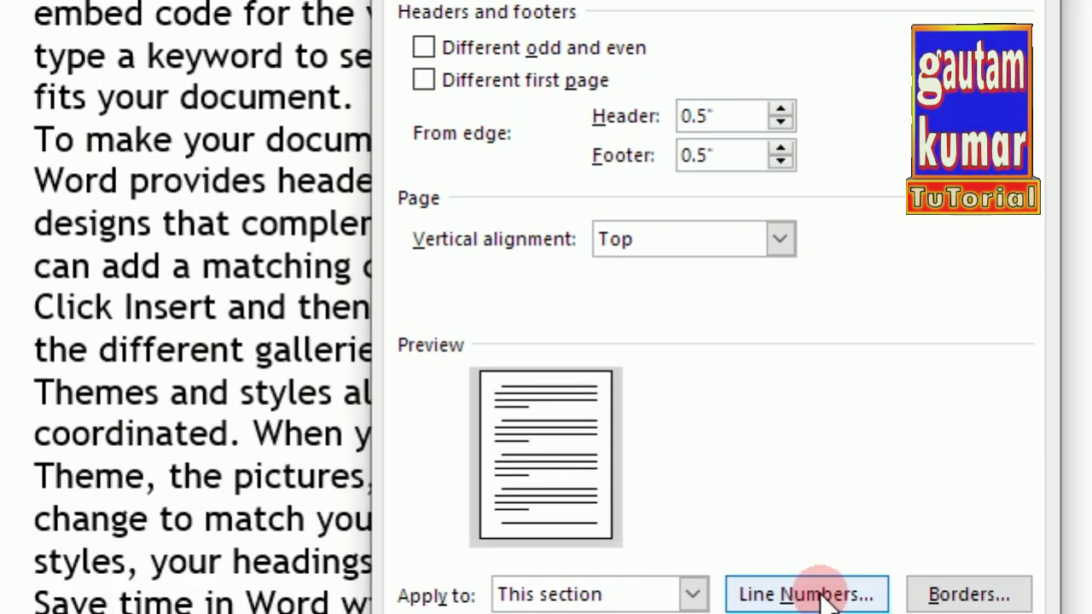
pyautogui.click(819, 595)
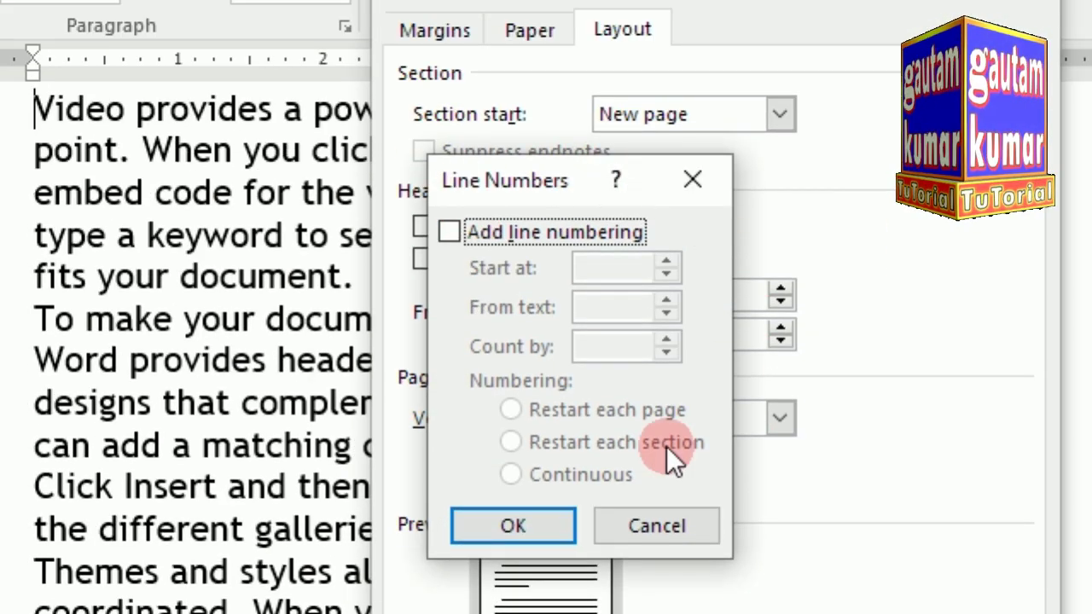
pyautogui.click(454, 234)
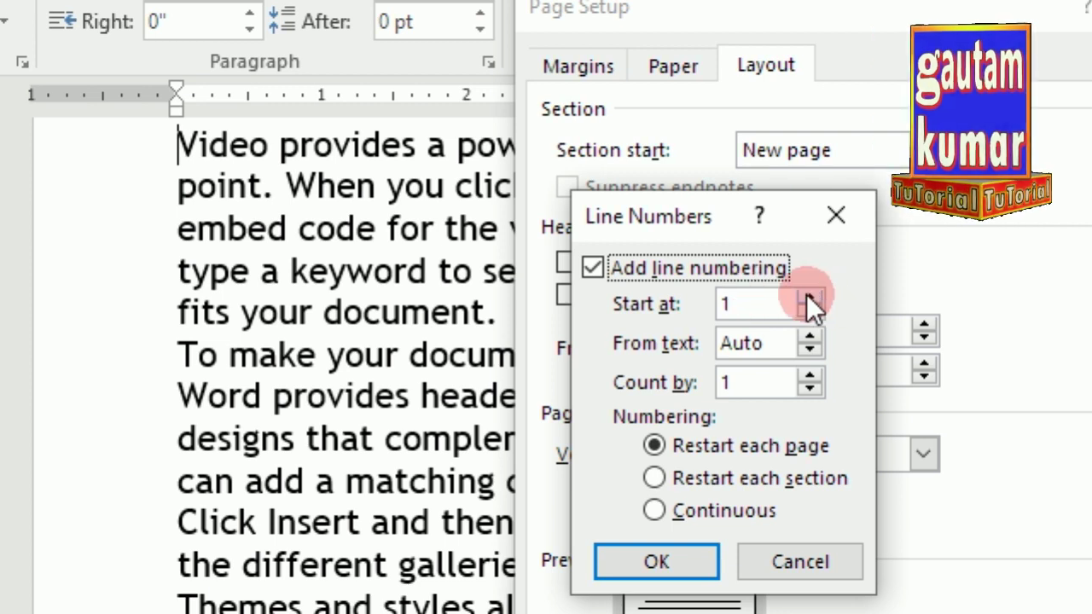
# Set the line numbering to start at 5, apply it to this section and check the numbers beside the text
pyautogui.click(914, 296)
pyautogui.click(914, 296)
pyautogui.click(806, 295)
pyautogui.click(806, 295)
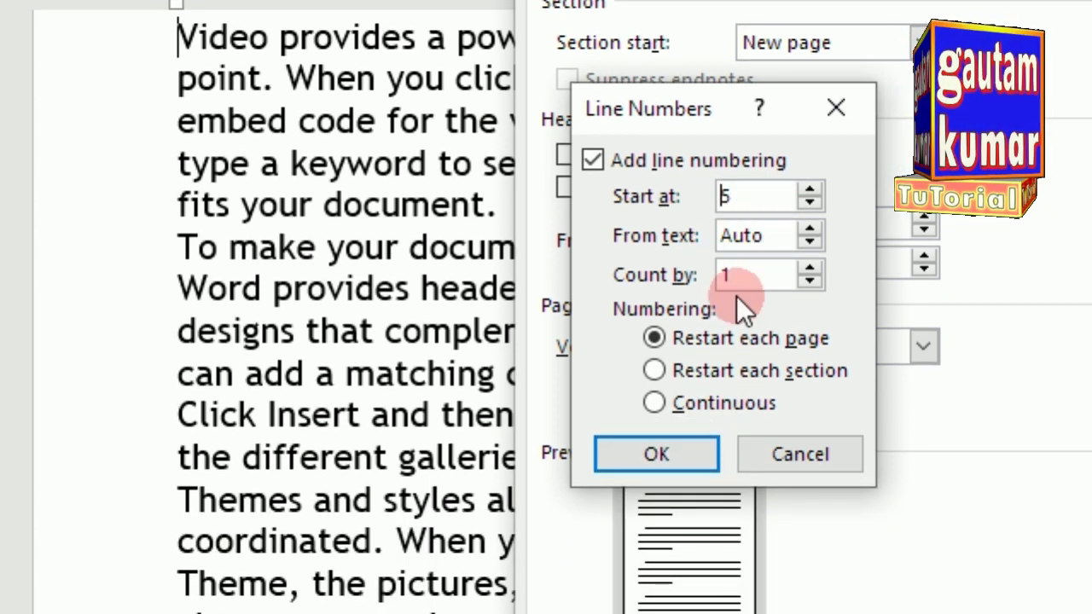
pyautogui.click(696, 453)
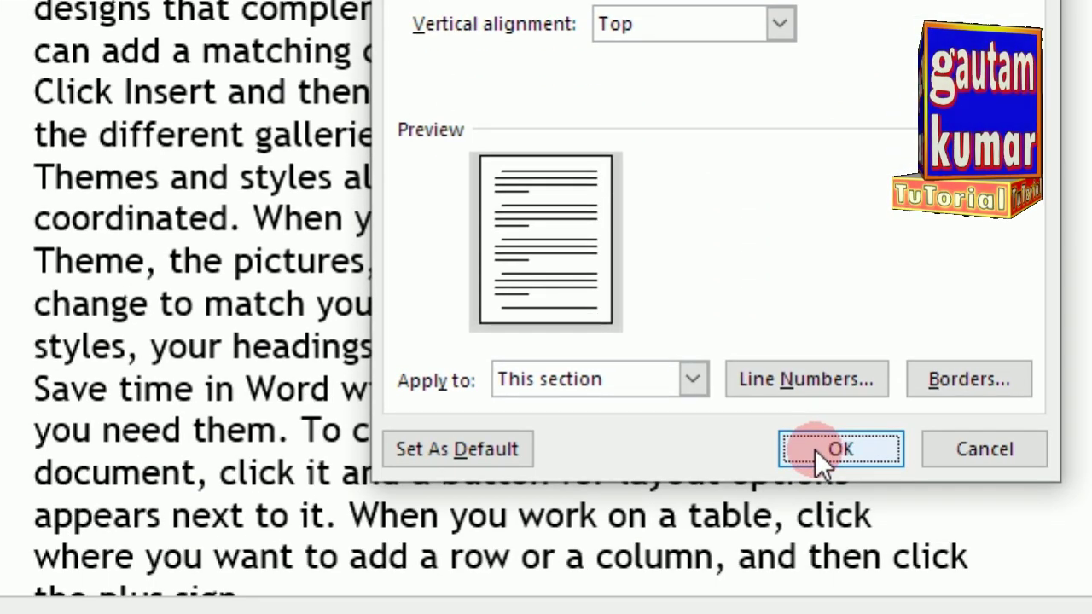
pyautogui.click(816, 452)
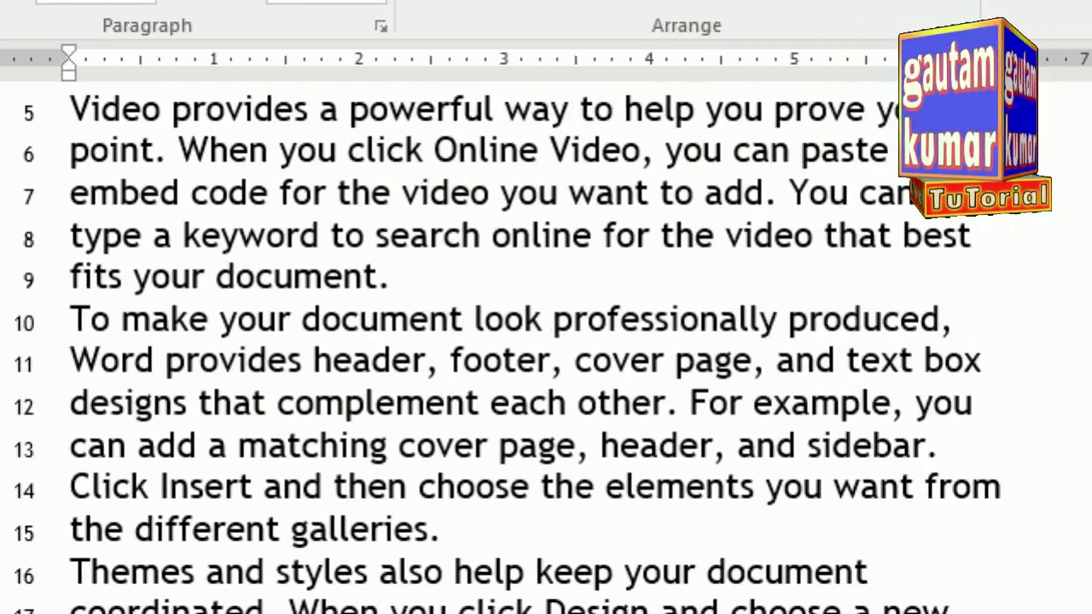
pyautogui.scroll(1, 546, 341)
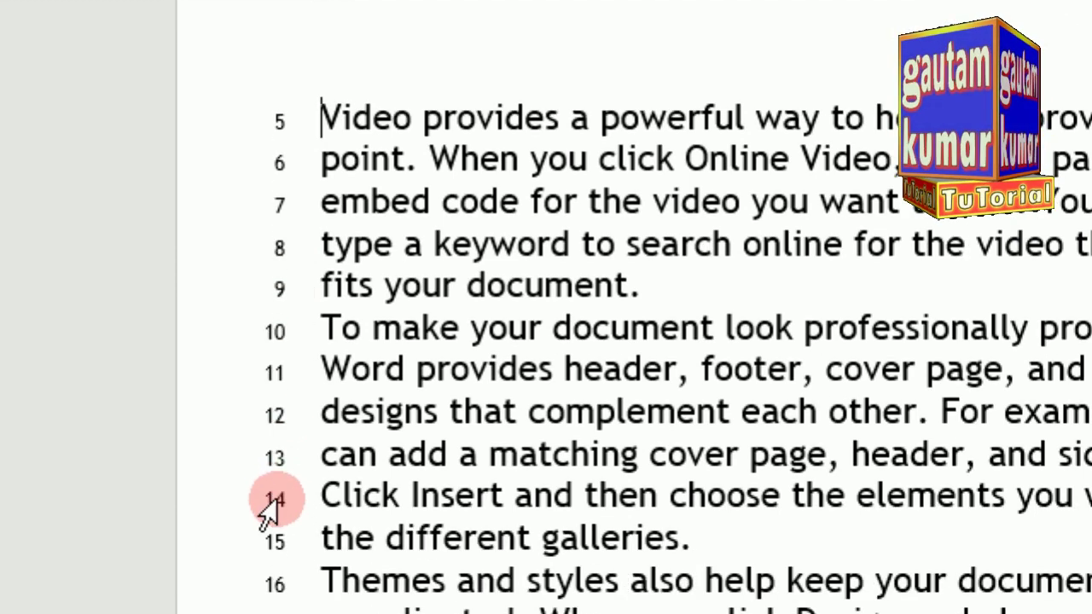
pyautogui.scroll(-1, 269, 514)
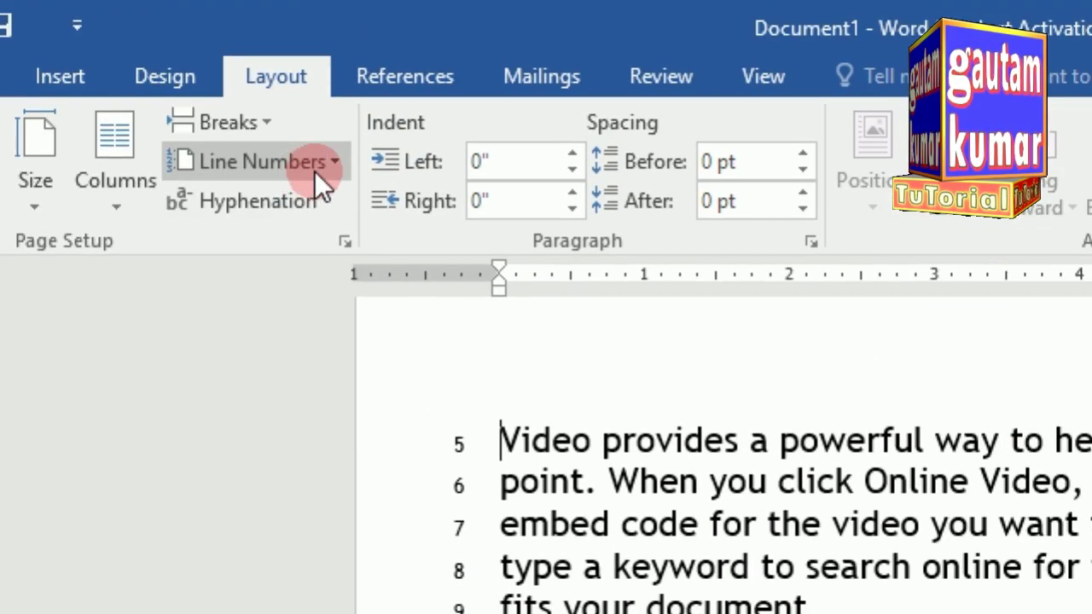
# Reopen the section's detailed Line Numbers settings and set the starting number to 1
pyautogui.click(315, 171)
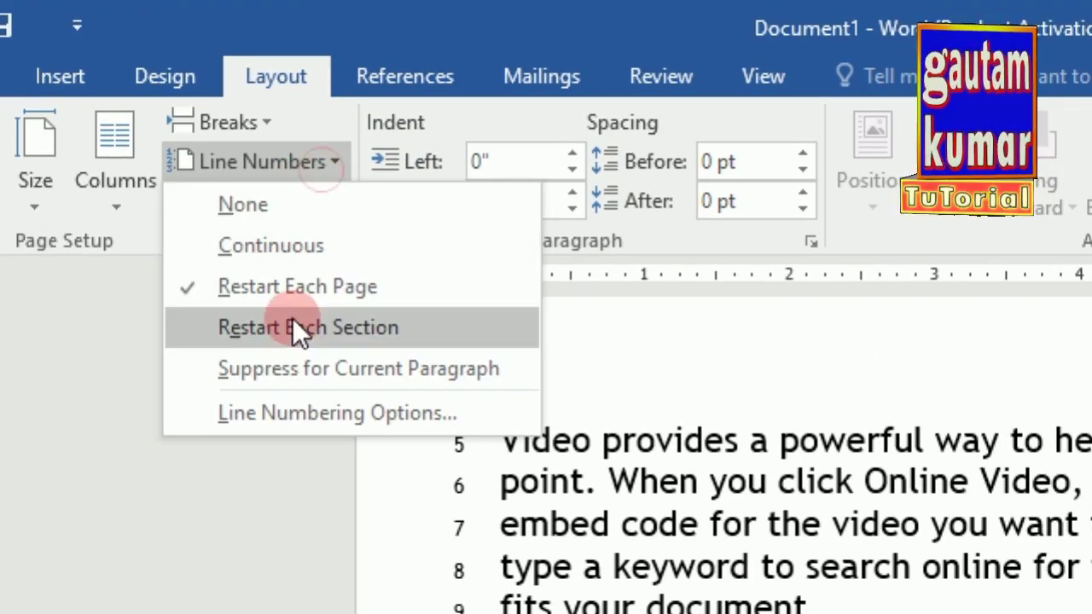
pyautogui.click(392, 419)
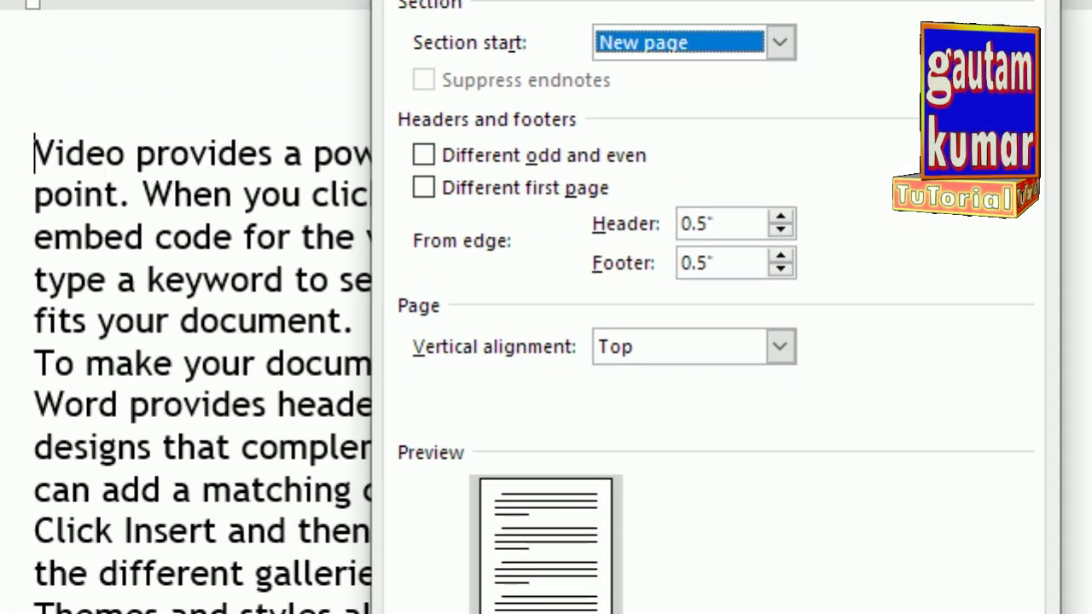
pyautogui.click(1067, 613)
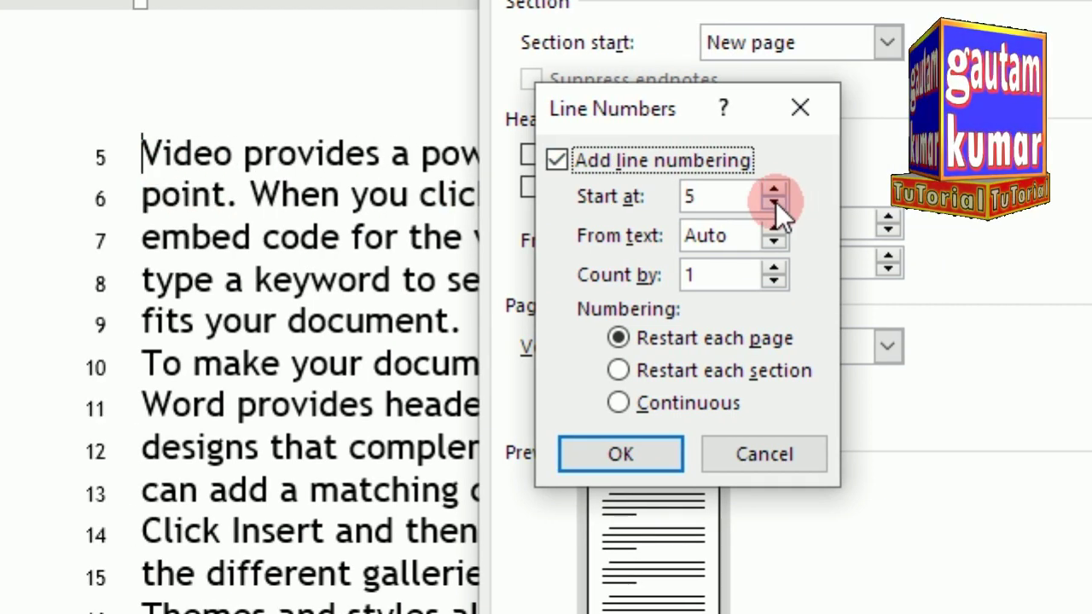
pyautogui.click(776, 202)
pyautogui.click(776, 203)
pyautogui.click(776, 202)
pyautogui.click(776, 202)
pyautogui.click(713, 203)
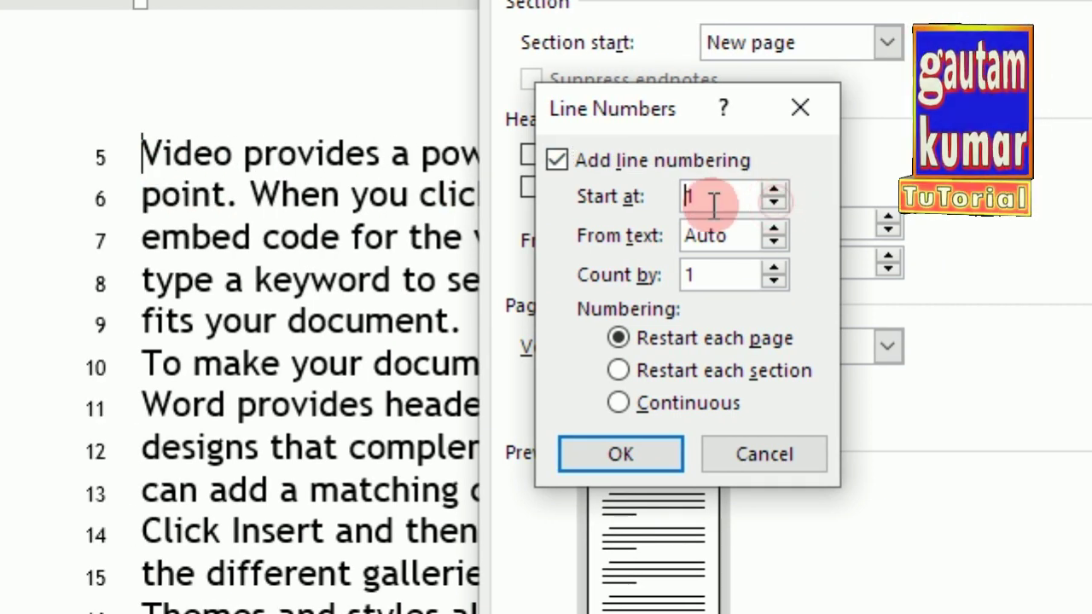
# Apply the line numbering starting number of 1 to this section, and set line numbers to None
pyautogui.click(675, 463)
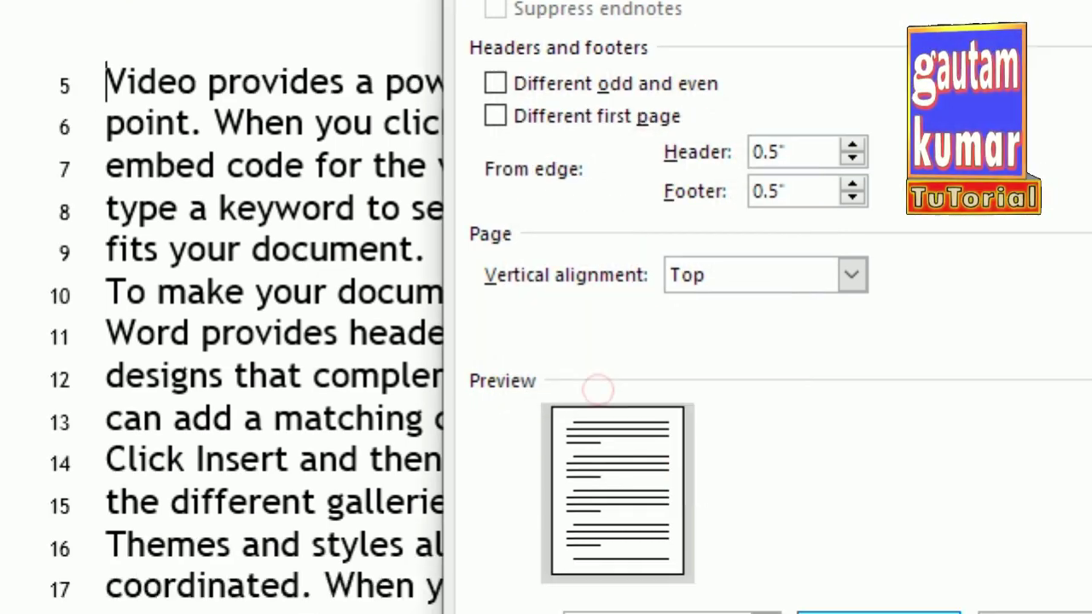
pyautogui.click(939, 613)
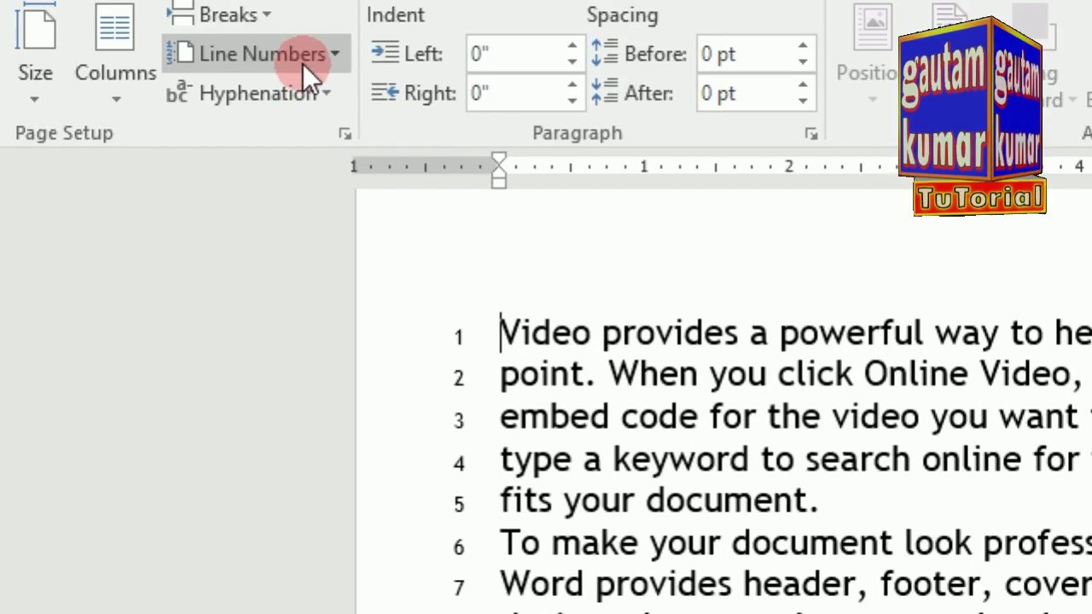
pyautogui.click(304, 66)
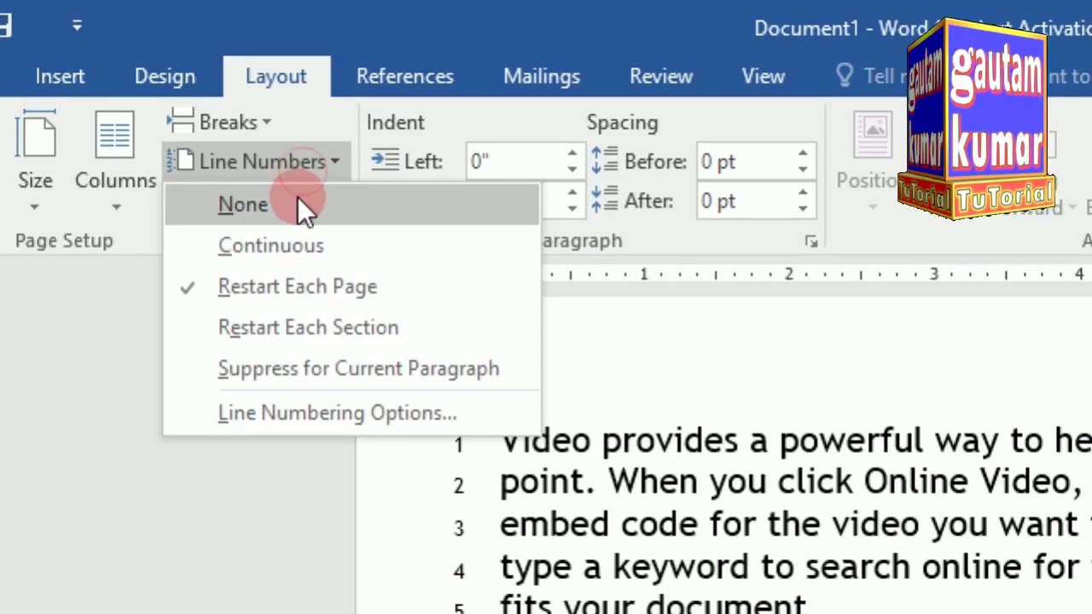
pyautogui.click(300, 204)
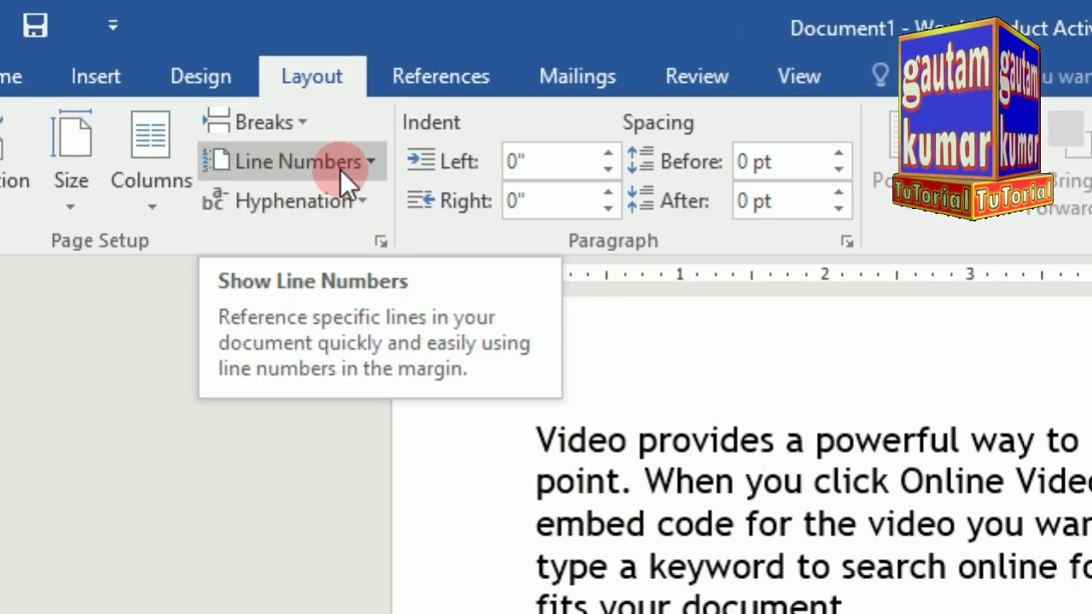
# Enable line numbering for this section in the detailed Line Numbers settings, with Count by set to 3
pyautogui.click(340, 169)
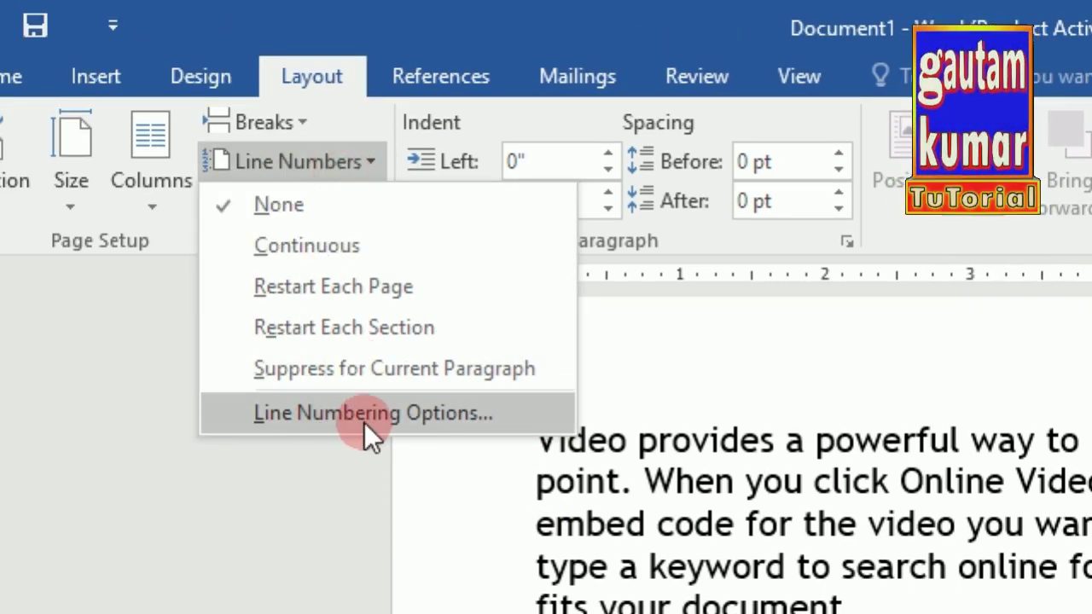
pyautogui.click(388, 410)
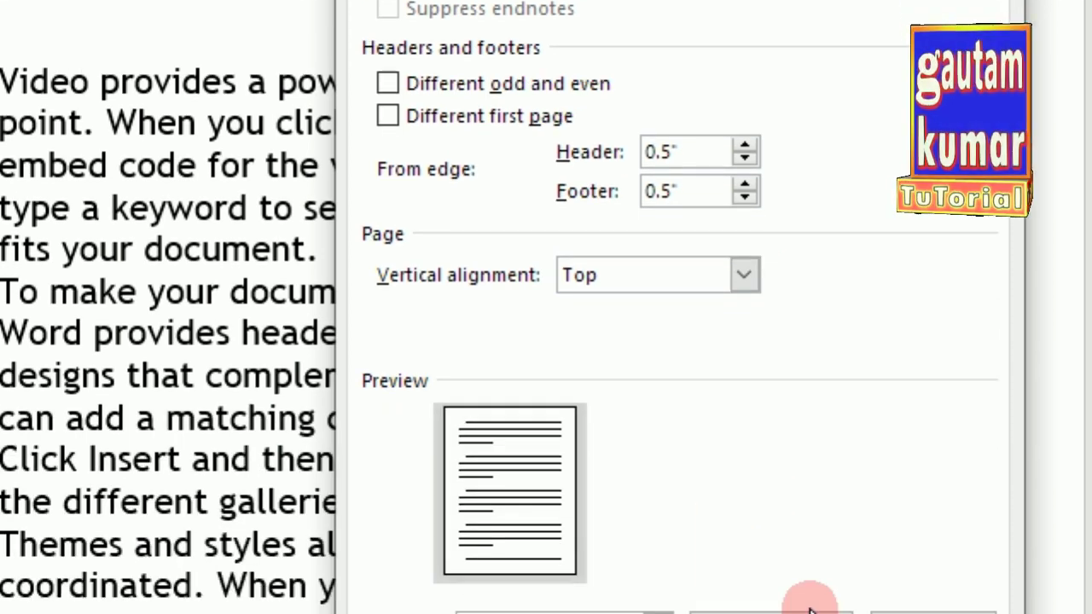
pyautogui.click(781, 487)
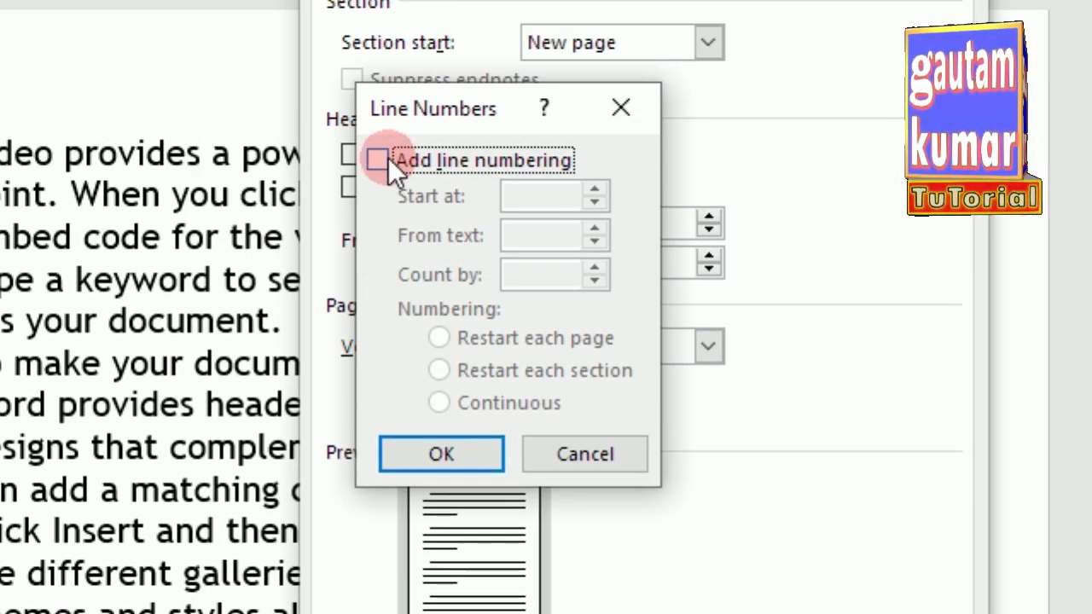
pyautogui.click(388, 158)
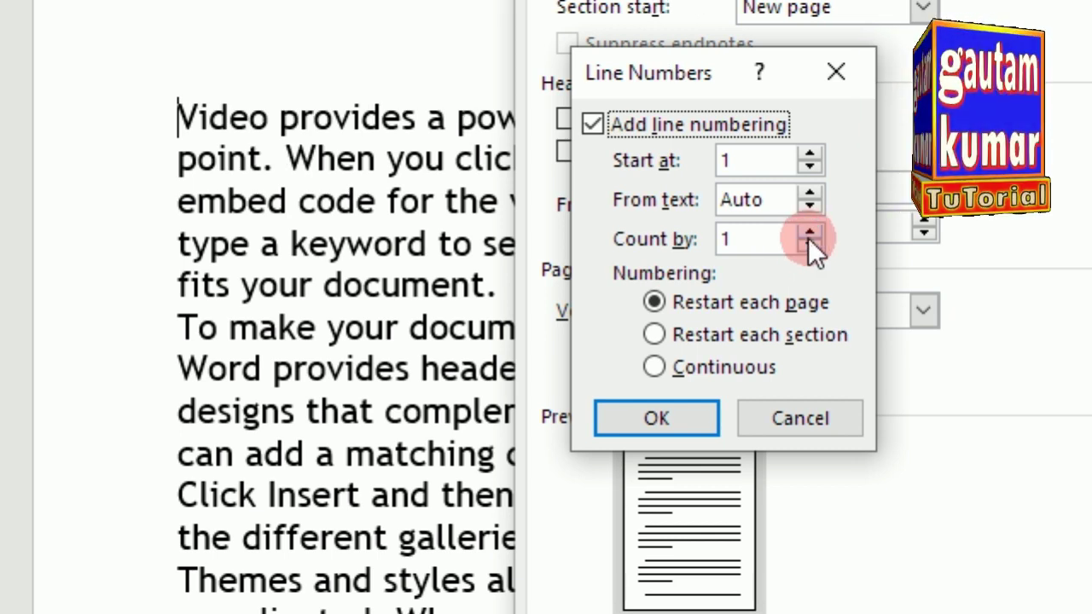
pyautogui.click(813, 234)
pyautogui.click(814, 233)
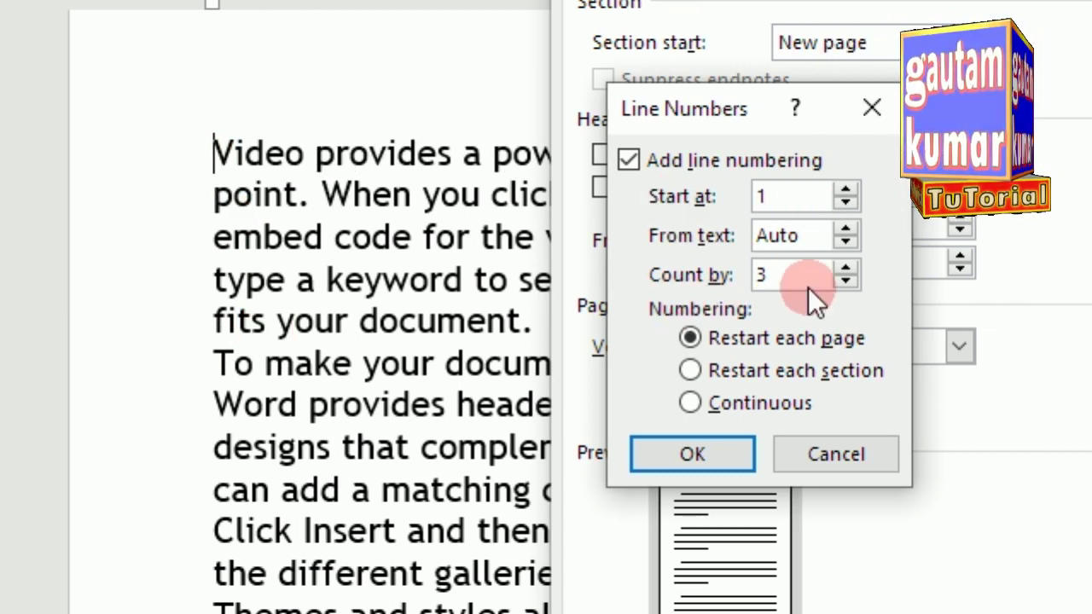
pyautogui.click(730, 453)
pyautogui.click(785, 561)
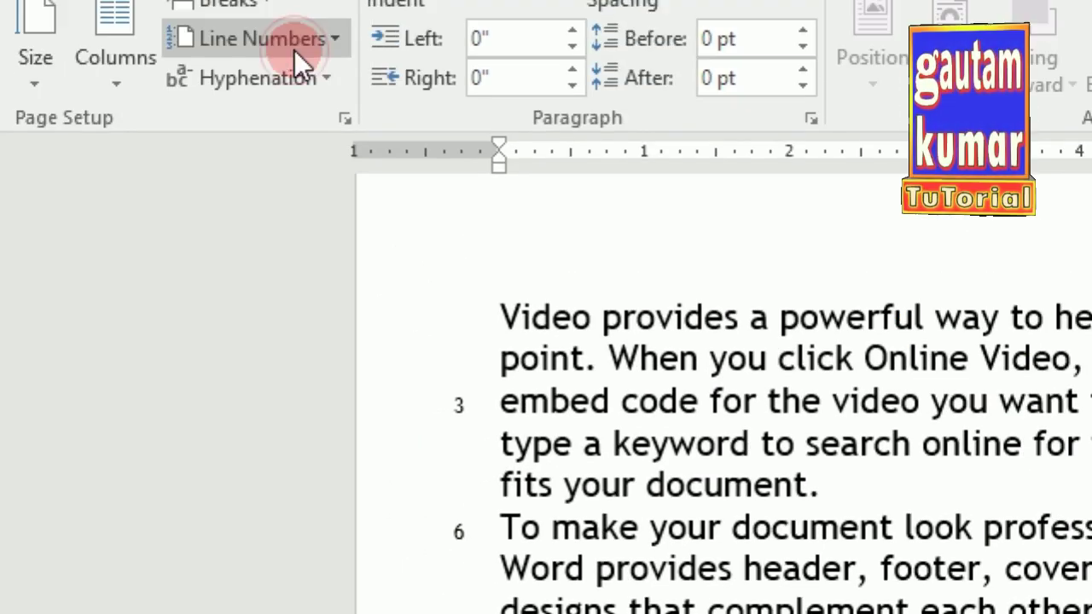
# Set the section's line numbering Count by value to 1 and apply it
pyautogui.click(294, 50)
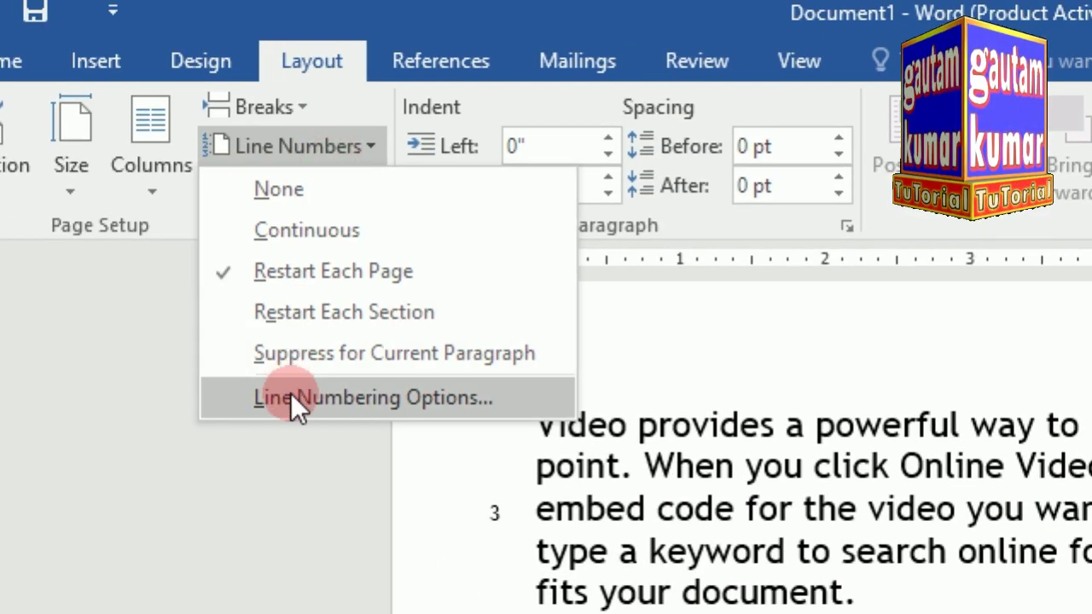
pyautogui.click(256, 287)
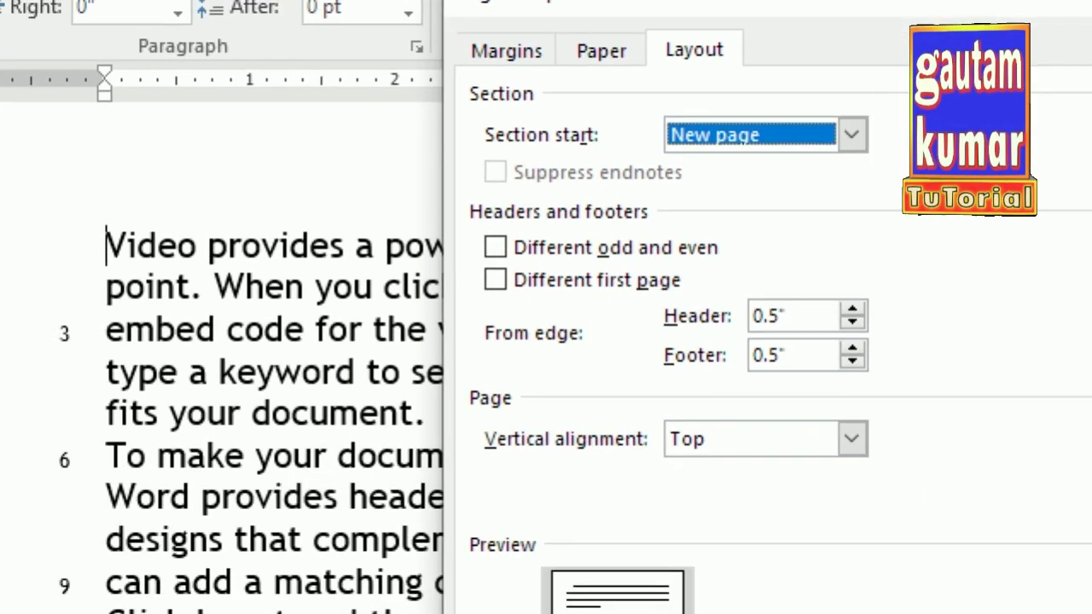
pyautogui.click(785, 602)
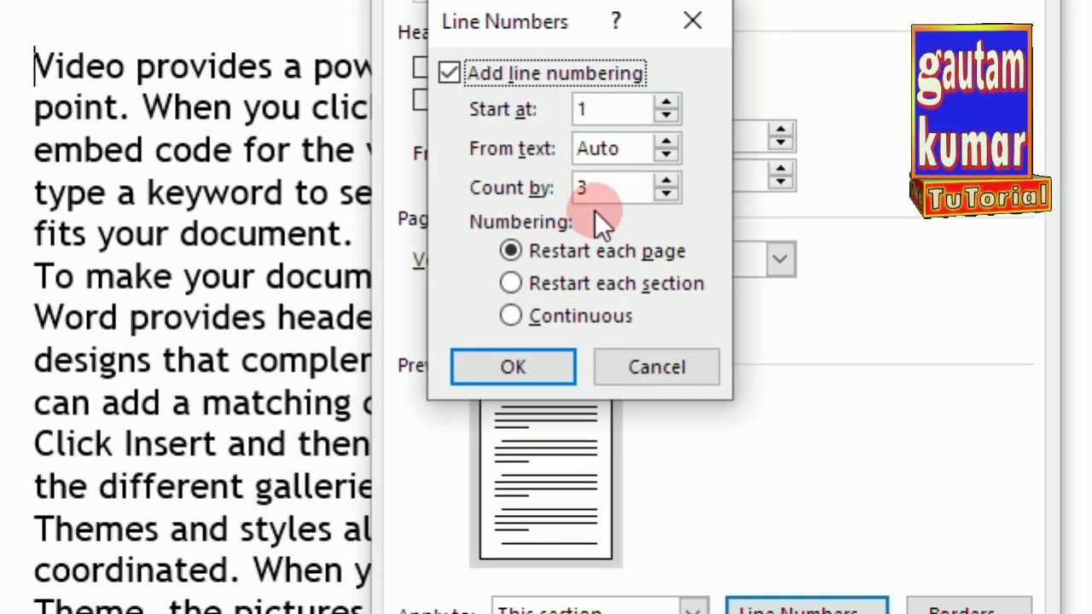
pyautogui.doubleClick(665, 195)
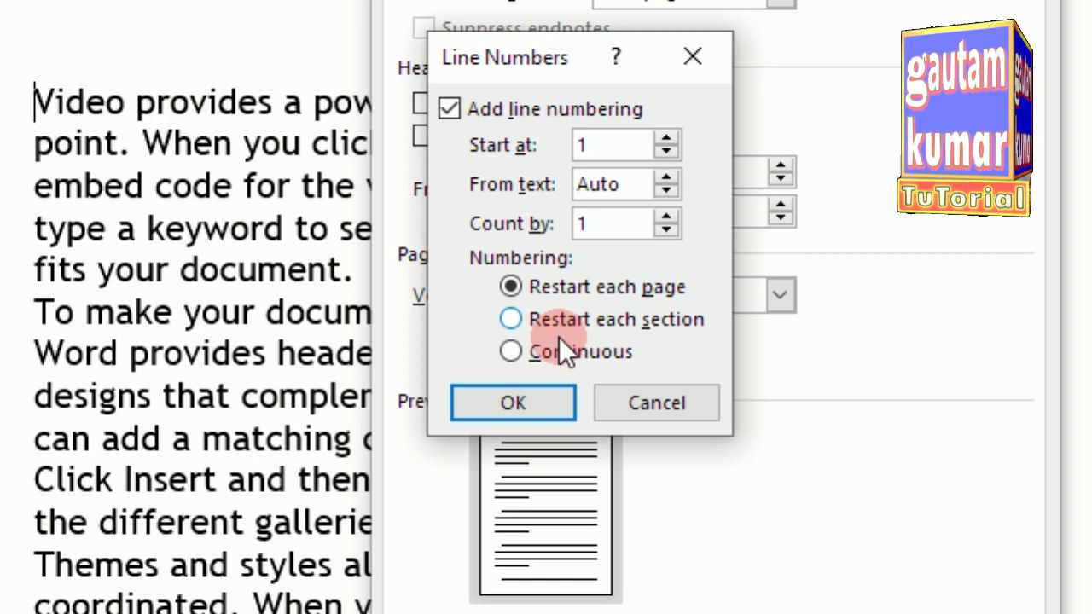
pyautogui.click(531, 399)
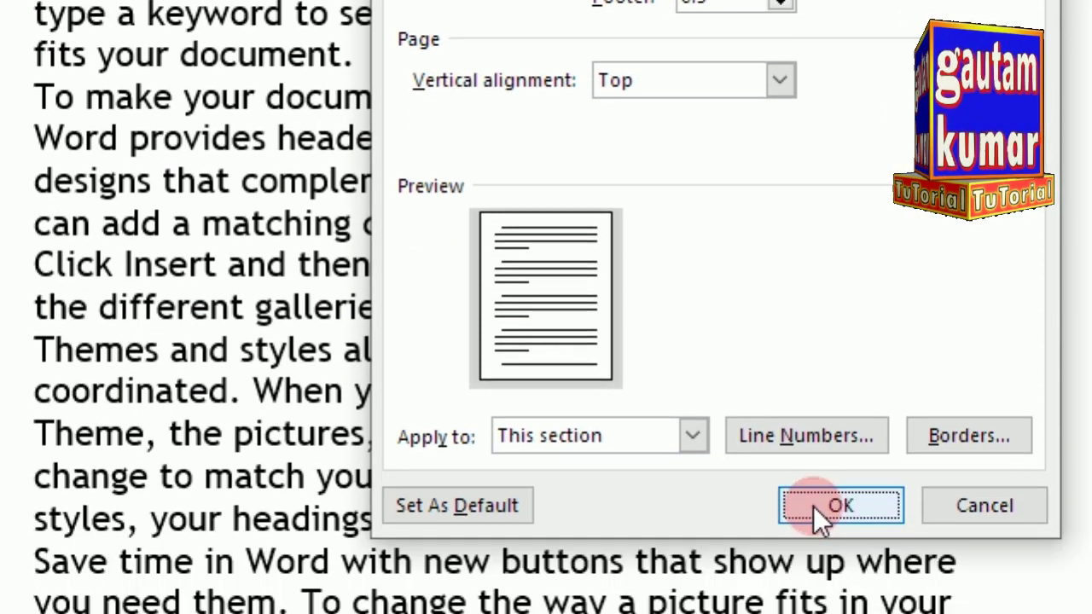
pyautogui.click(813, 505)
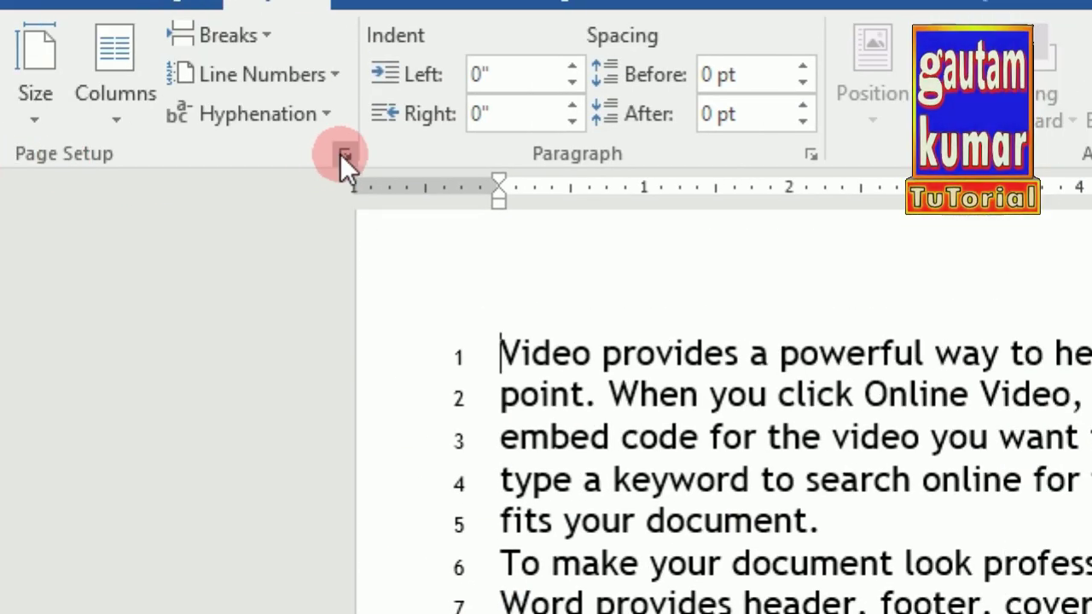
# Review this section's line number settings in Page Setup without applying changes, and set line numbers to None
pyautogui.click(343, 154)
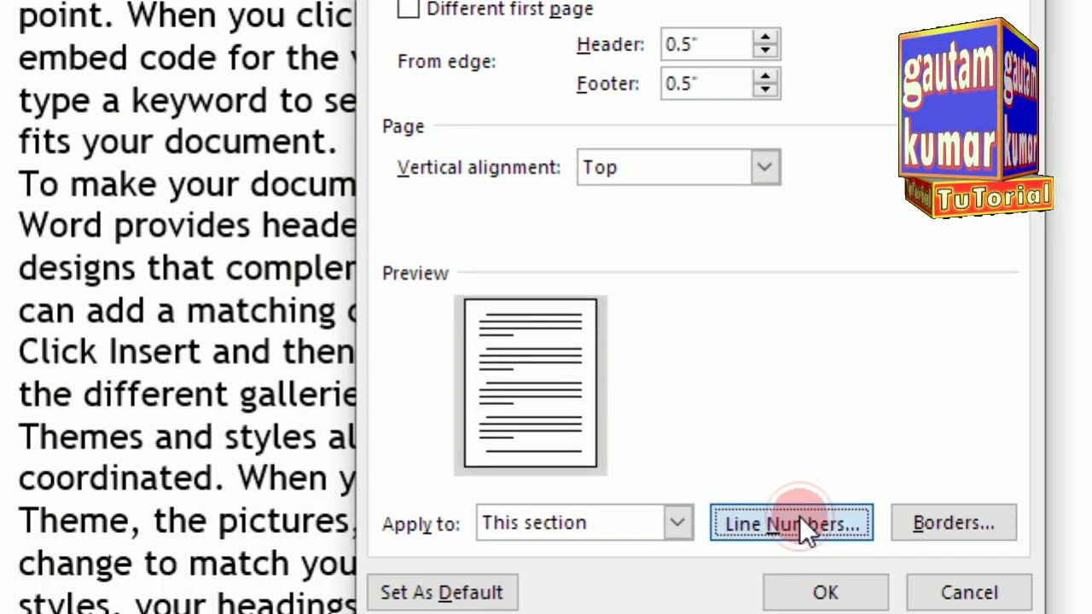
pyautogui.click(1007, 613)
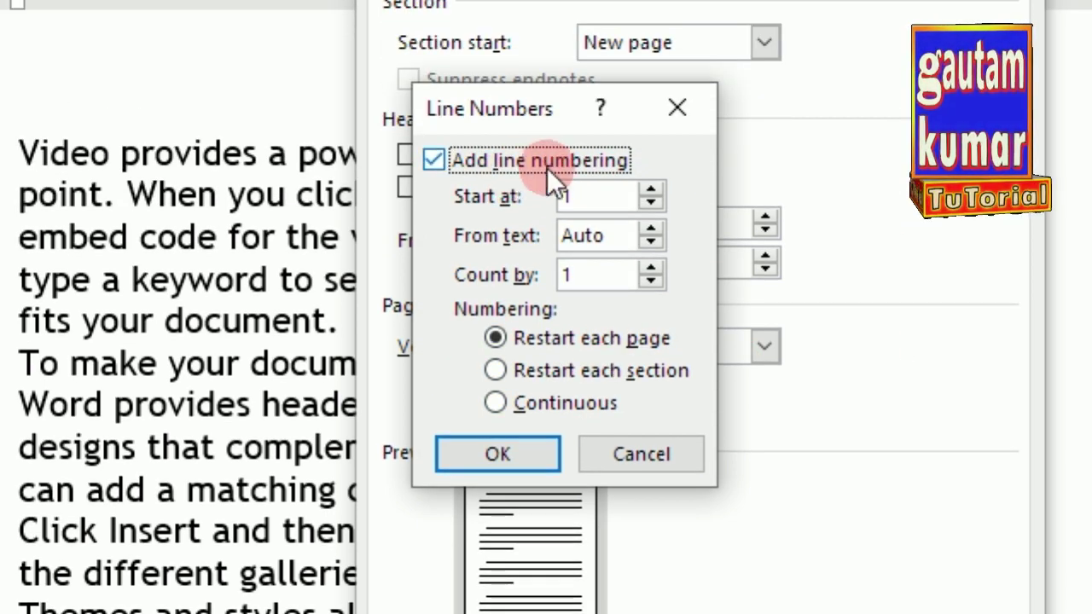
pyautogui.click(524, 458)
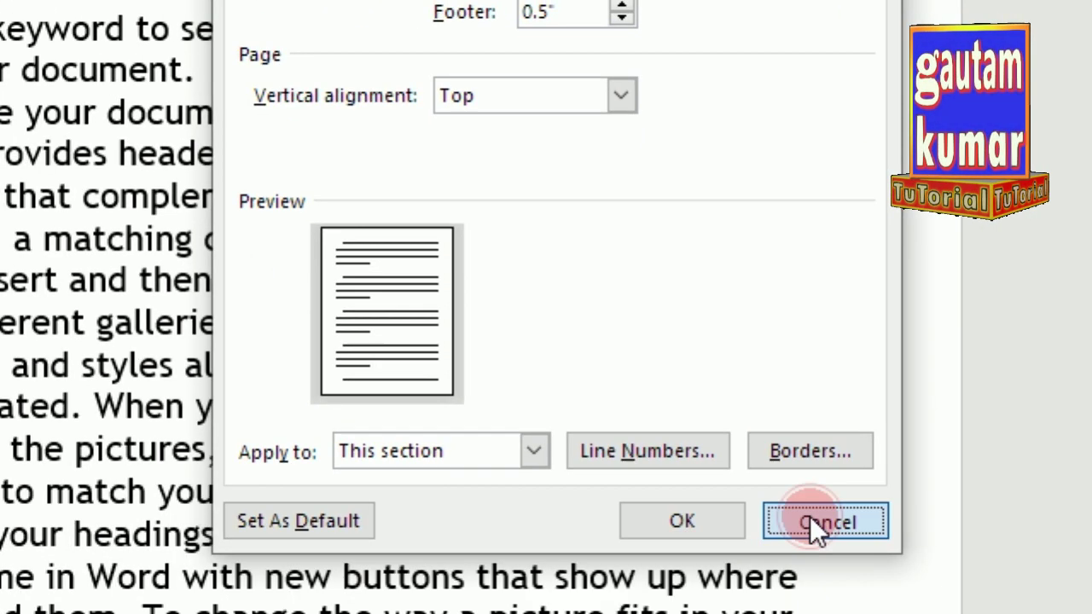
pyautogui.click(817, 524)
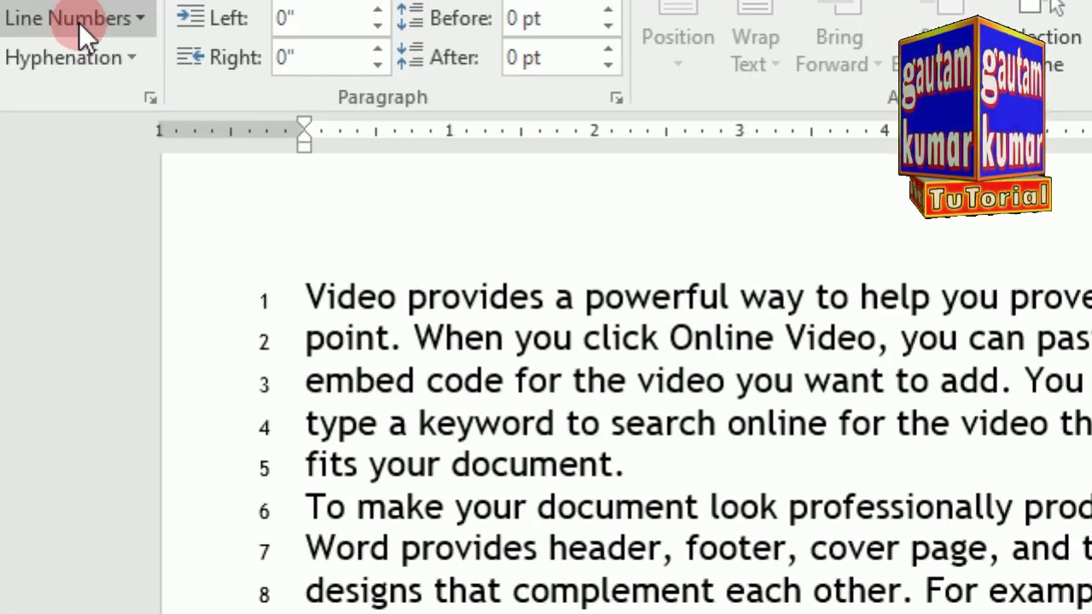
pyautogui.click(79, 22)
pyautogui.click(285, 218)
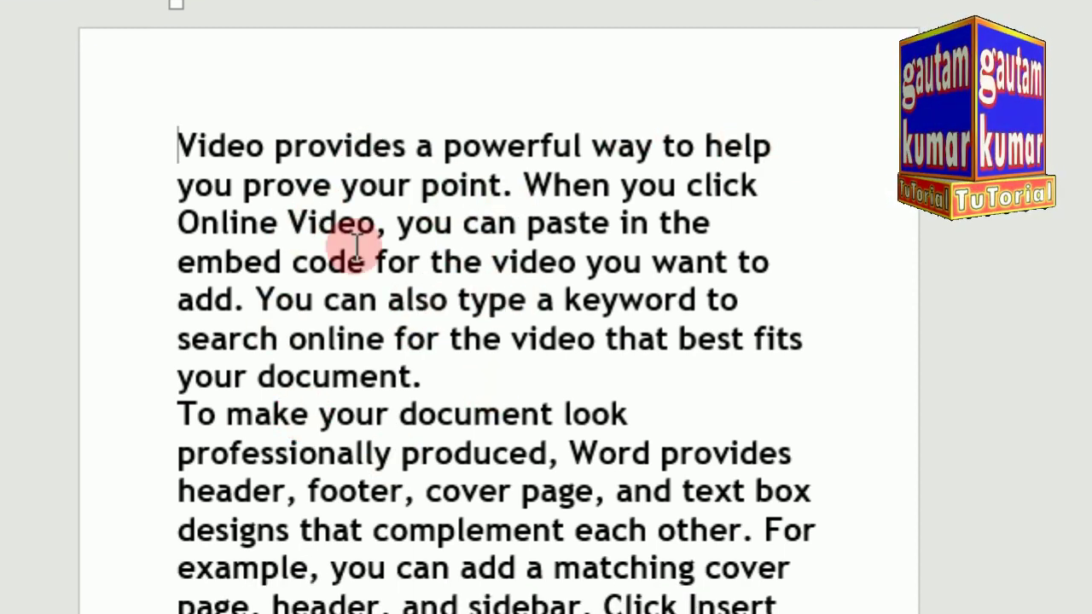
# Place the cursor at the start of the text, set hyphenation to Automatic and examine the word breaks at the line ends
pyautogui.click(183, 155)
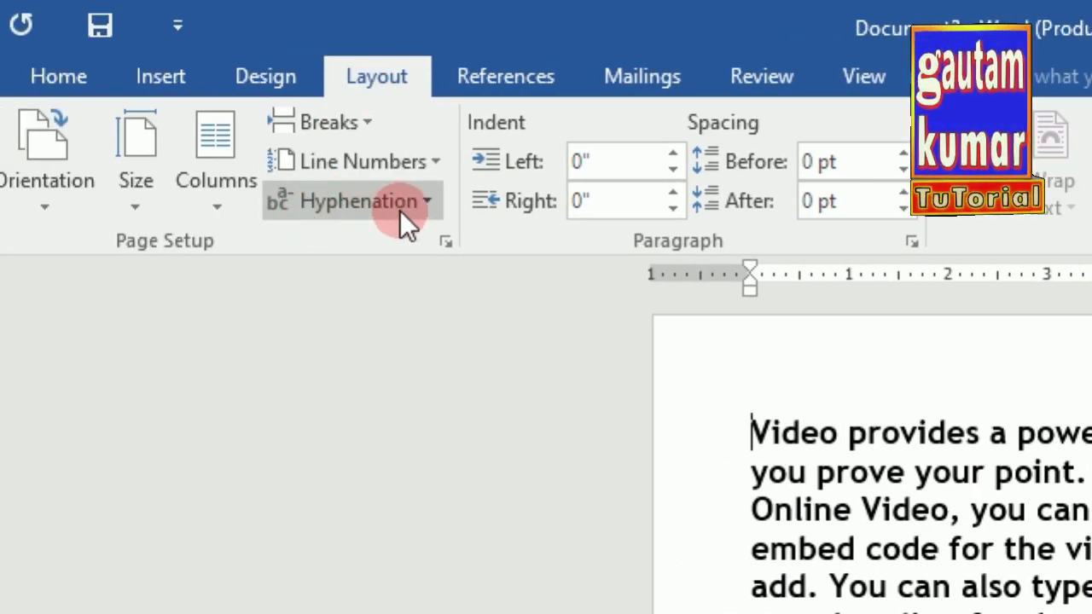
pyautogui.click(431, 209)
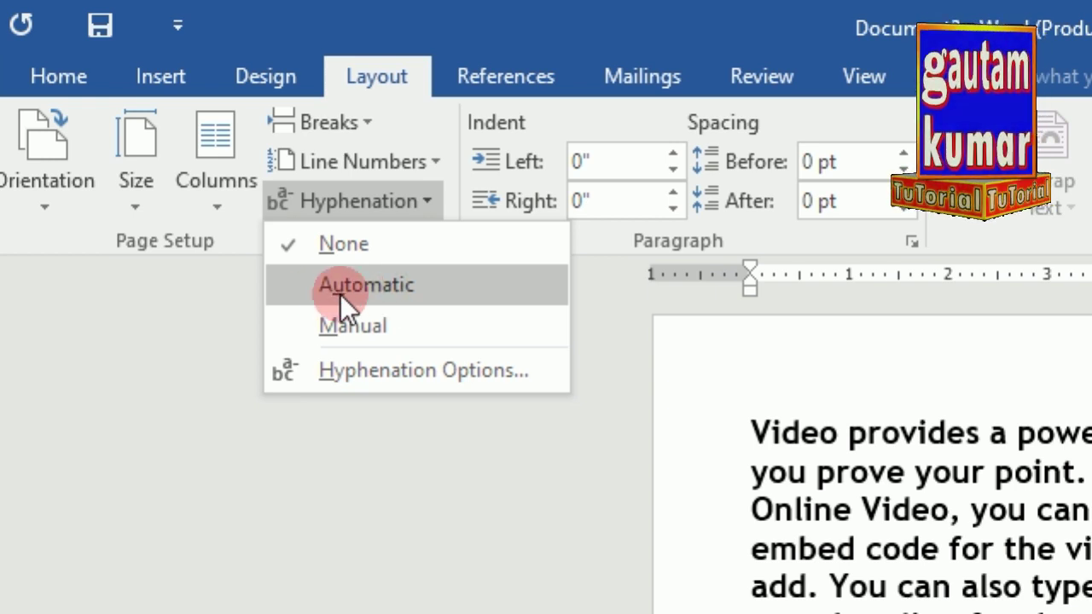
pyautogui.click(381, 294)
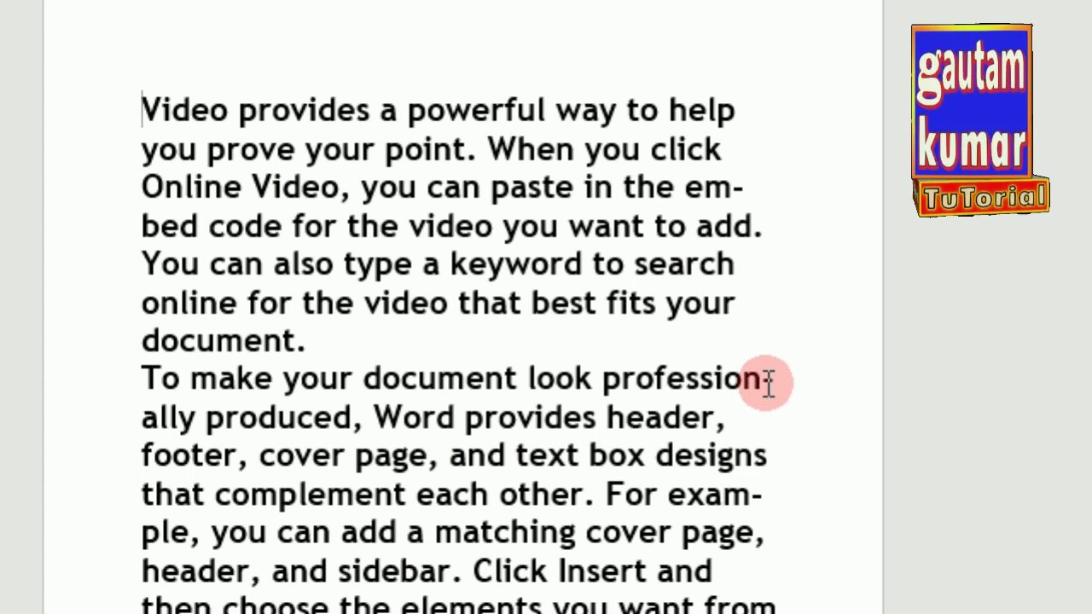
pyautogui.scroll(-2, 671, 502)
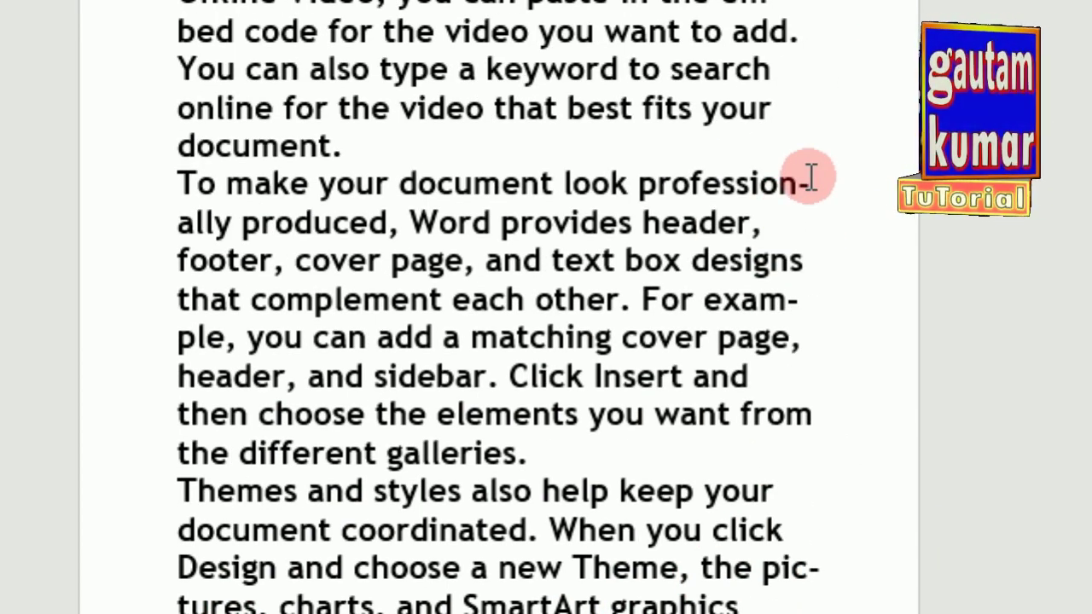
pyautogui.scroll(2, 768, 153)
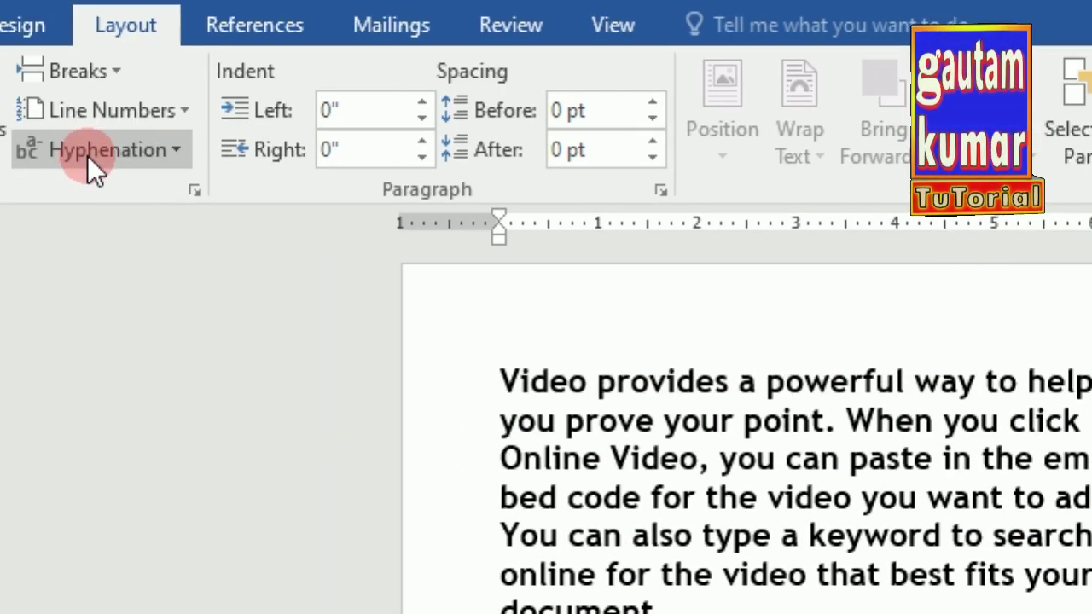
# Run manual hyphenation on the automatically hyphenated text and dismiss the message
pyautogui.click(87, 155)
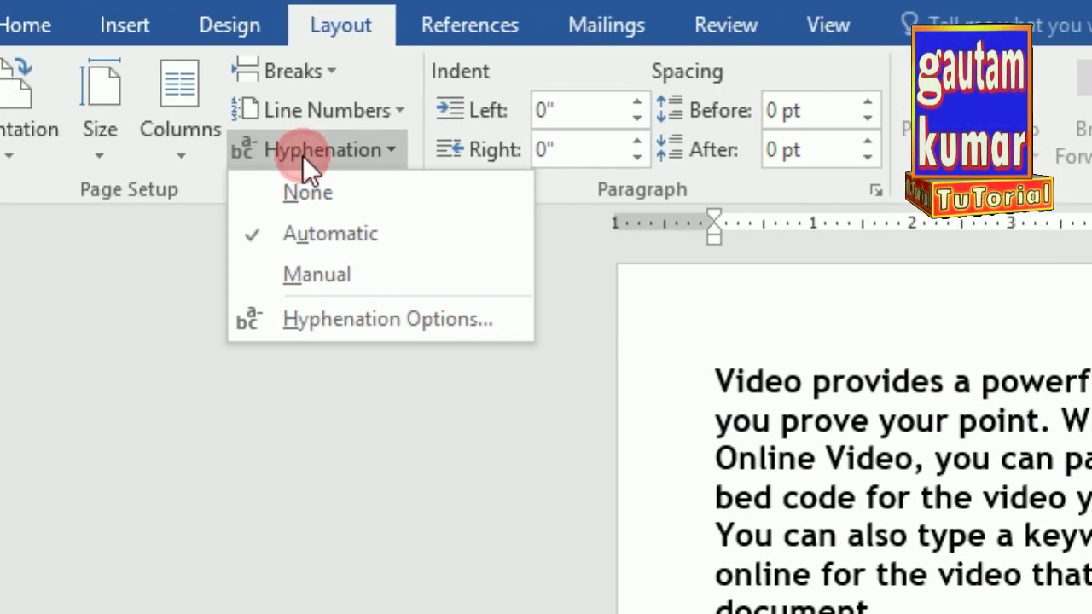
pyautogui.click(318, 275)
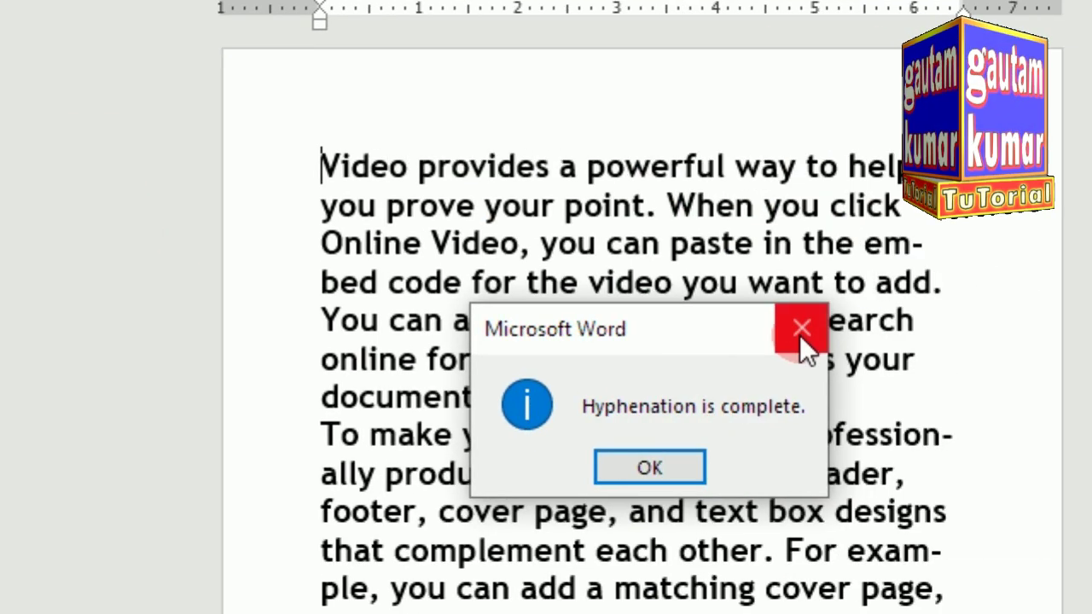
pyautogui.click(800, 333)
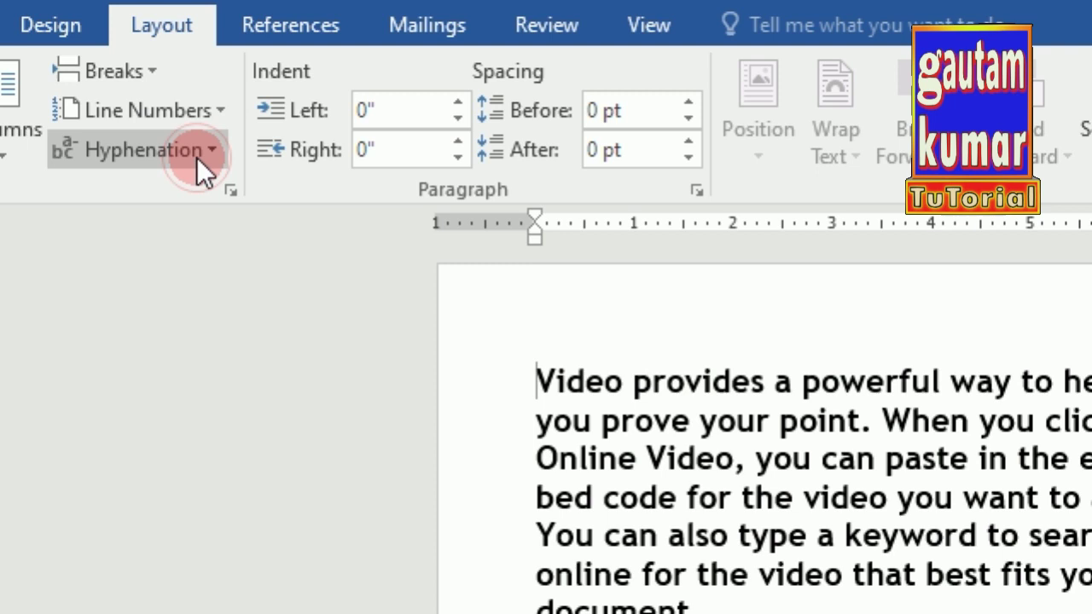
# Set hyphenation to None, and run manual hyphenation on the text, accepting the break "em-bed"
pyautogui.click(205, 168)
pyautogui.click(280, 191)
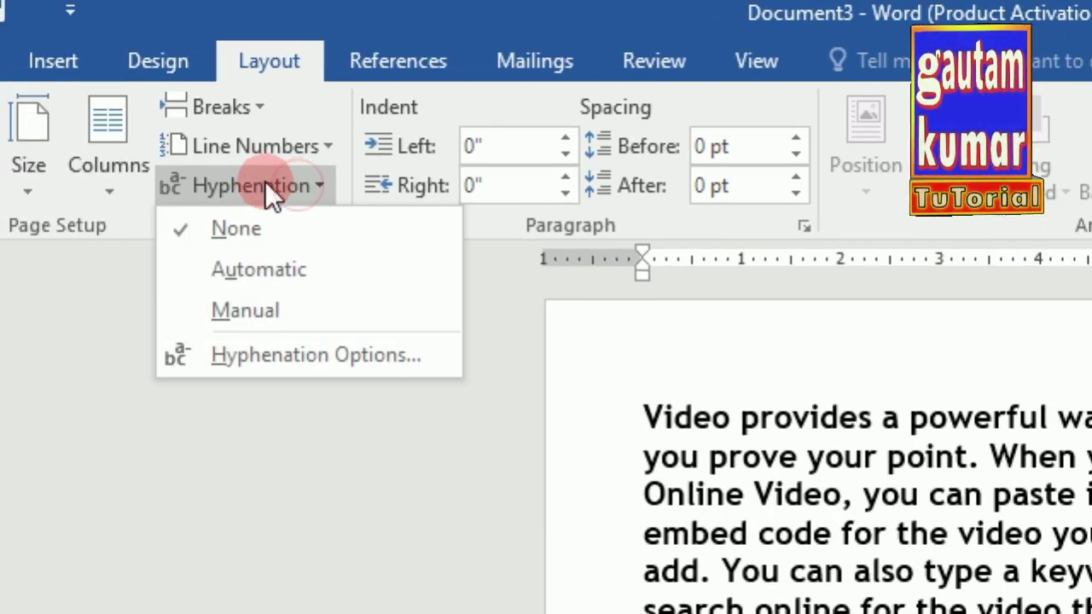
pyautogui.click(342, 315)
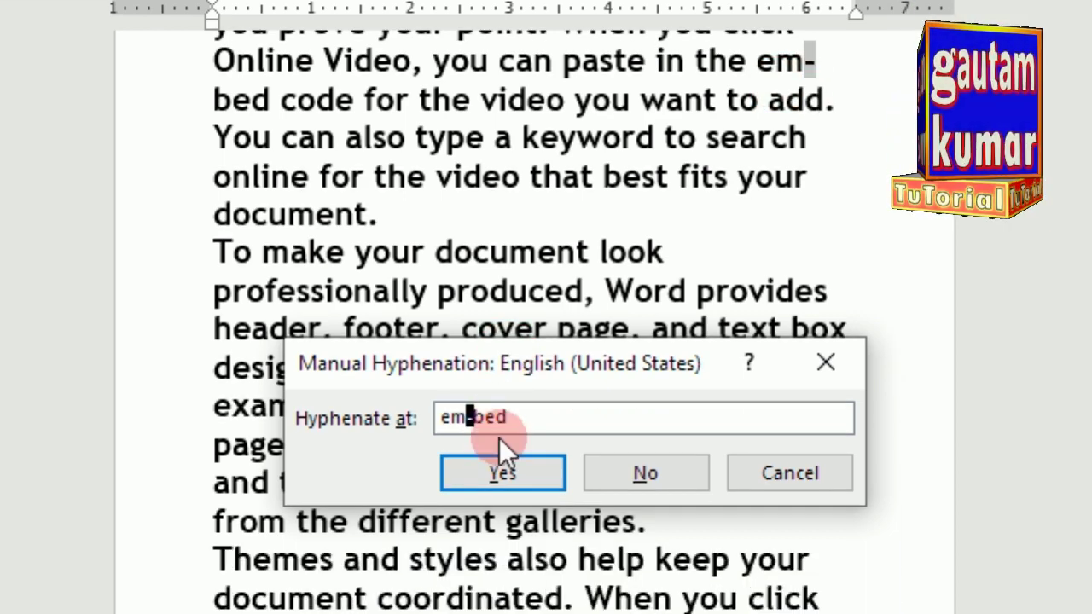
pyautogui.click(503, 543)
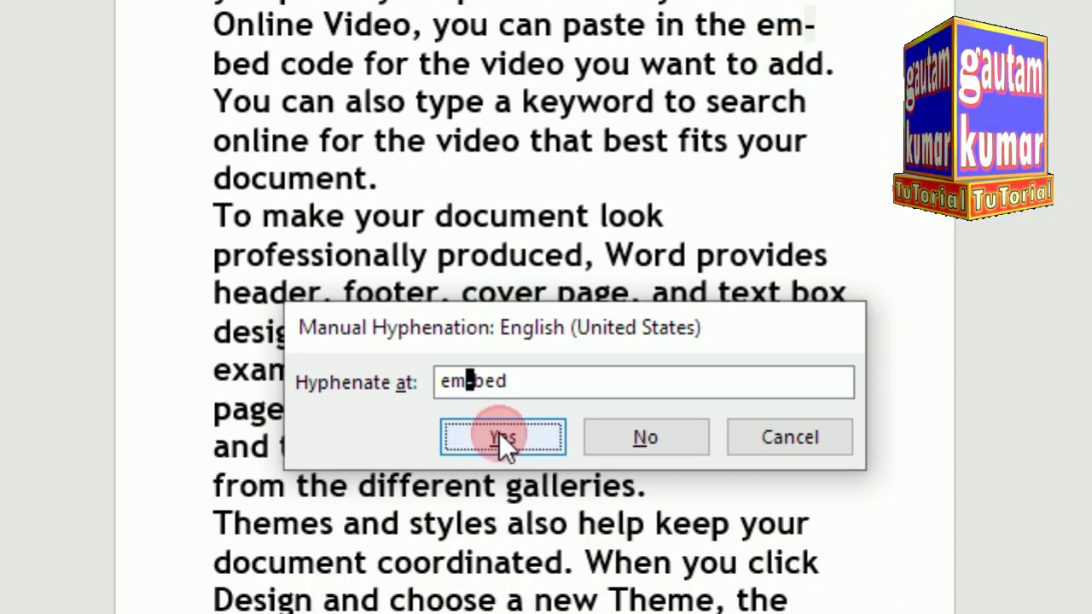
pyautogui.click(516, 442)
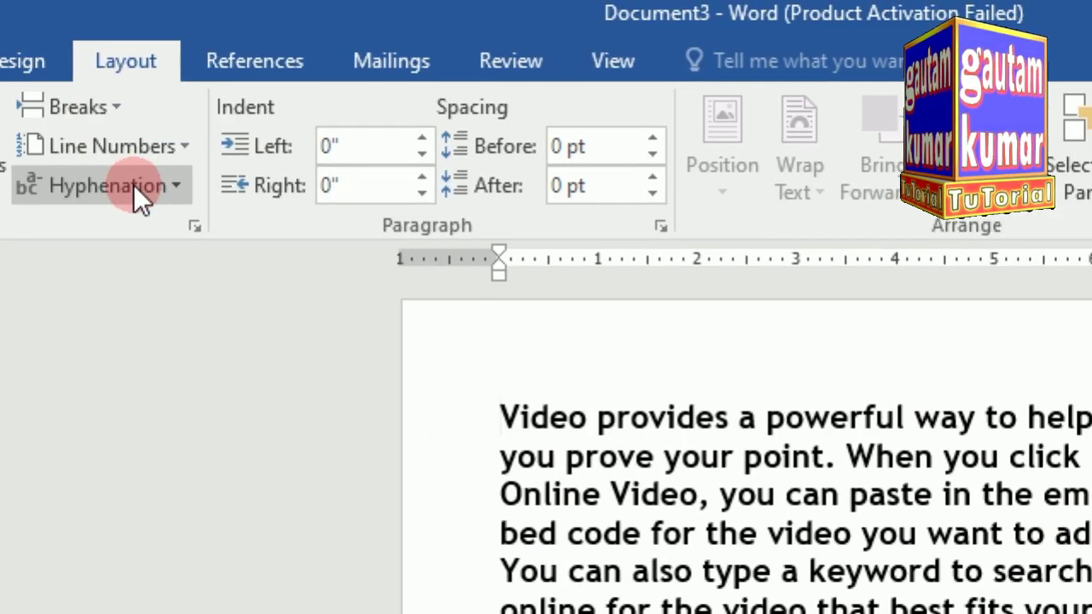
# Run manual hyphenation and accept the break "profession-ally" in the second paragraph, closing the completion message
pyautogui.click(133, 185)
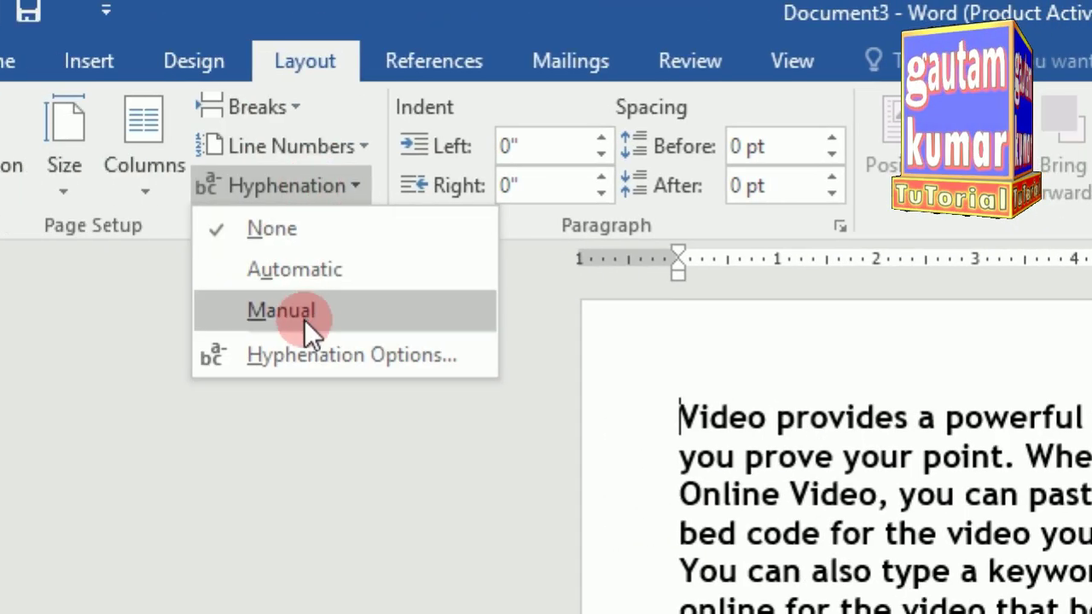
pyautogui.click(174, 311)
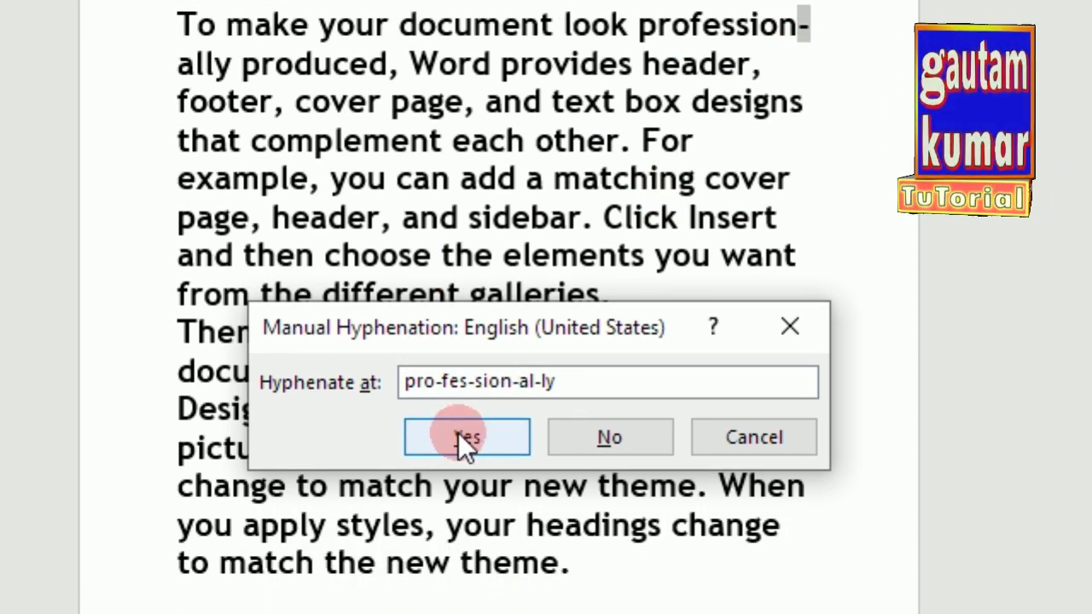
pyautogui.click(458, 432)
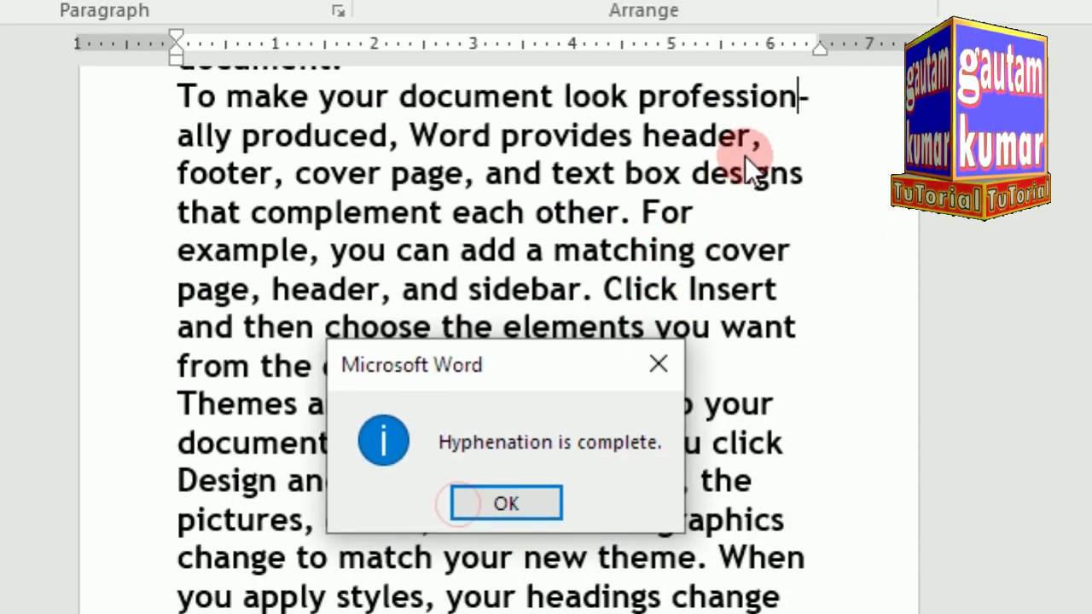
pyautogui.click(506, 432)
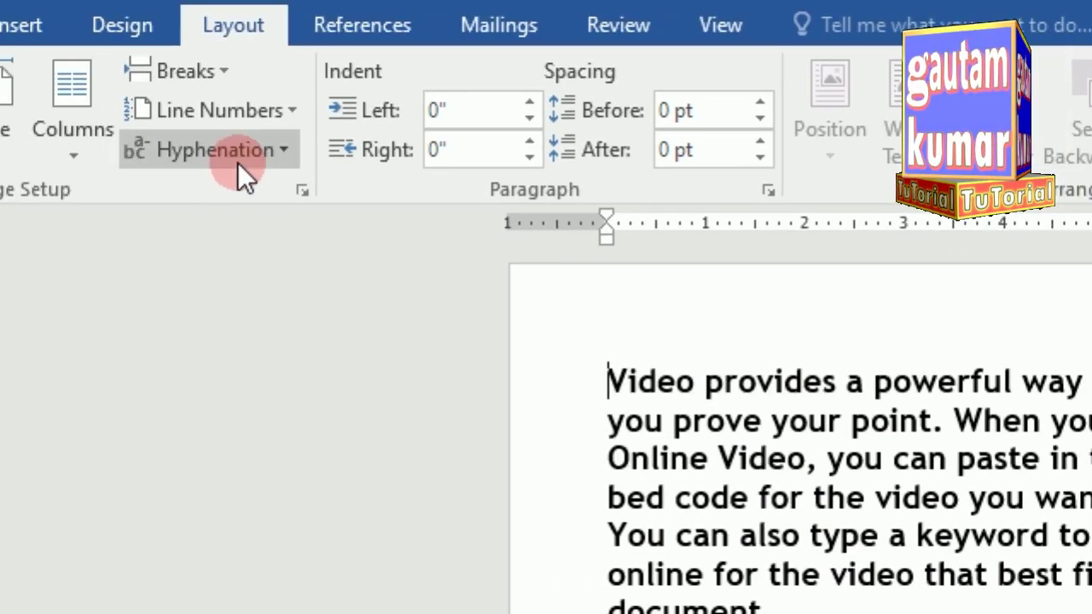
# Run manual hyphenation again, decline the proposed break in "example", and close the completion message
pyautogui.click(55, 11)
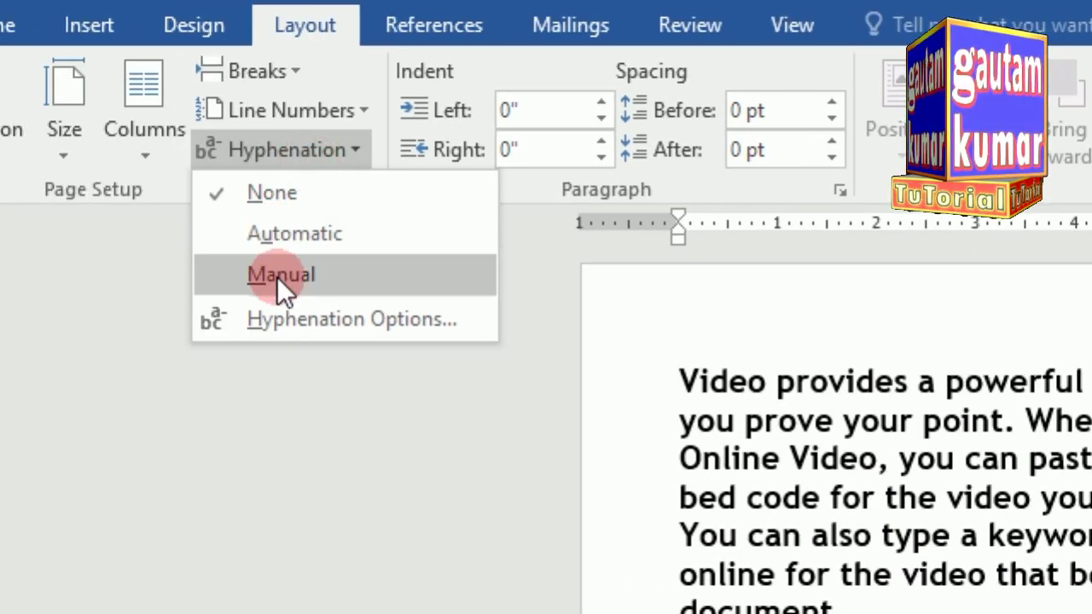
pyautogui.click(245, 274)
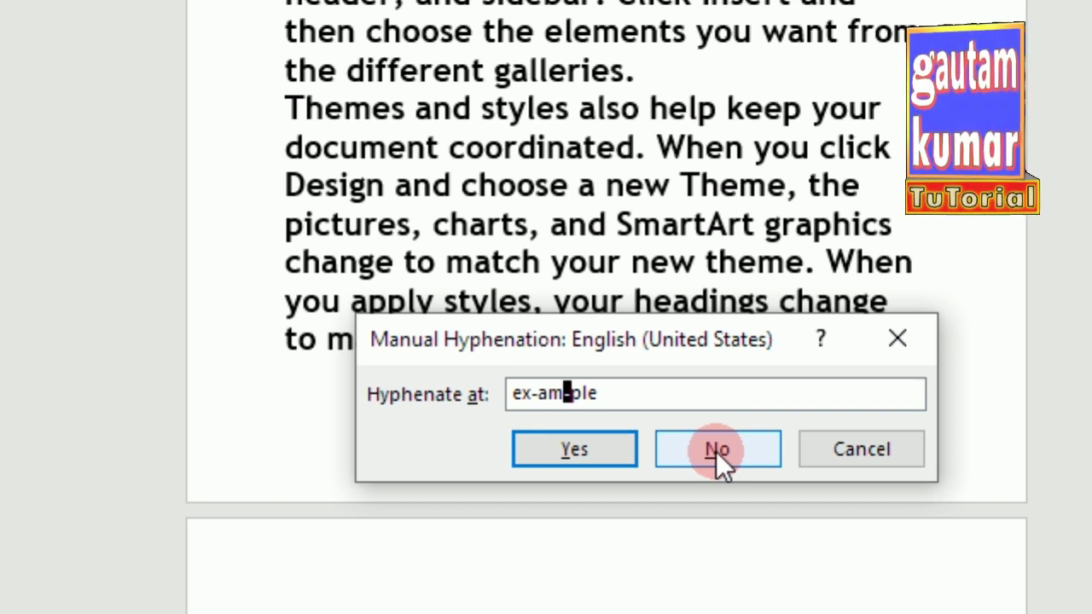
pyautogui.click(716, 451)
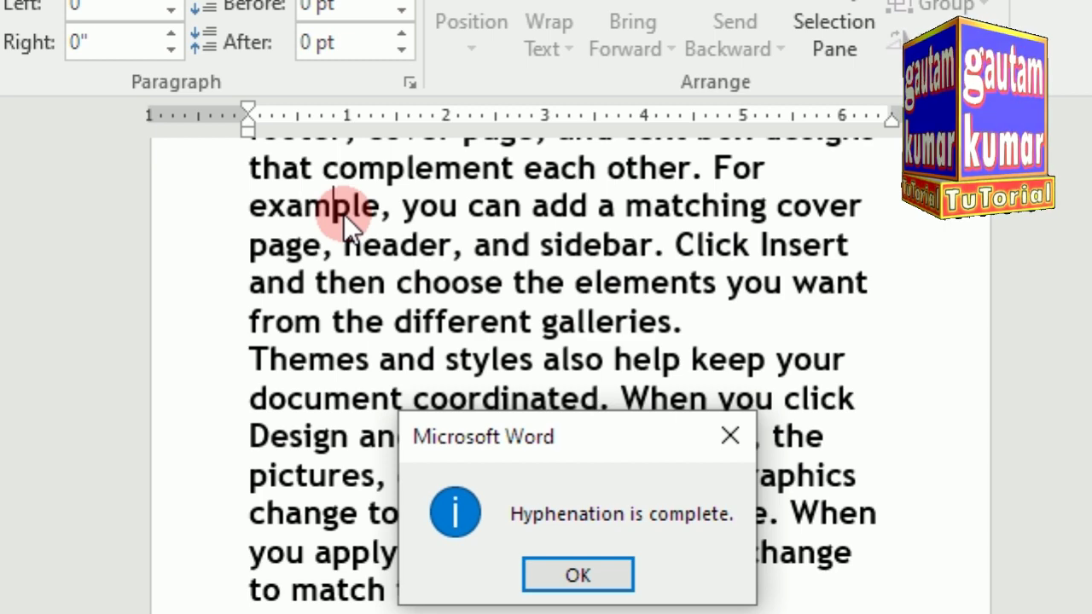
pyautogui.click(577, 575)
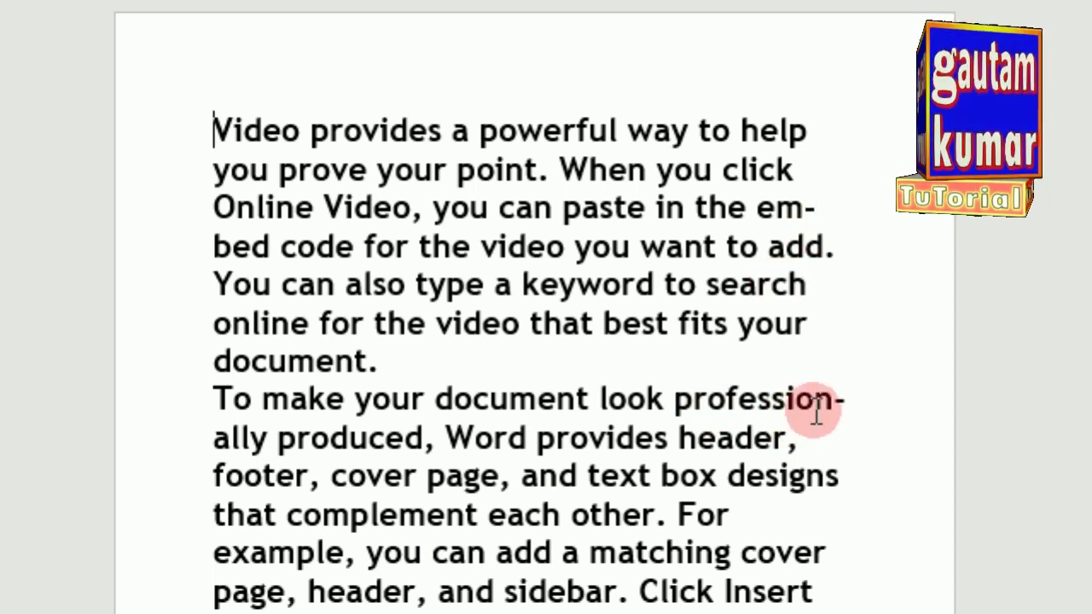
# Review the hyphenated line ends and try to insert a hyphen after "do" in "document"
pyautogui.scroll(-2, 739, 435)
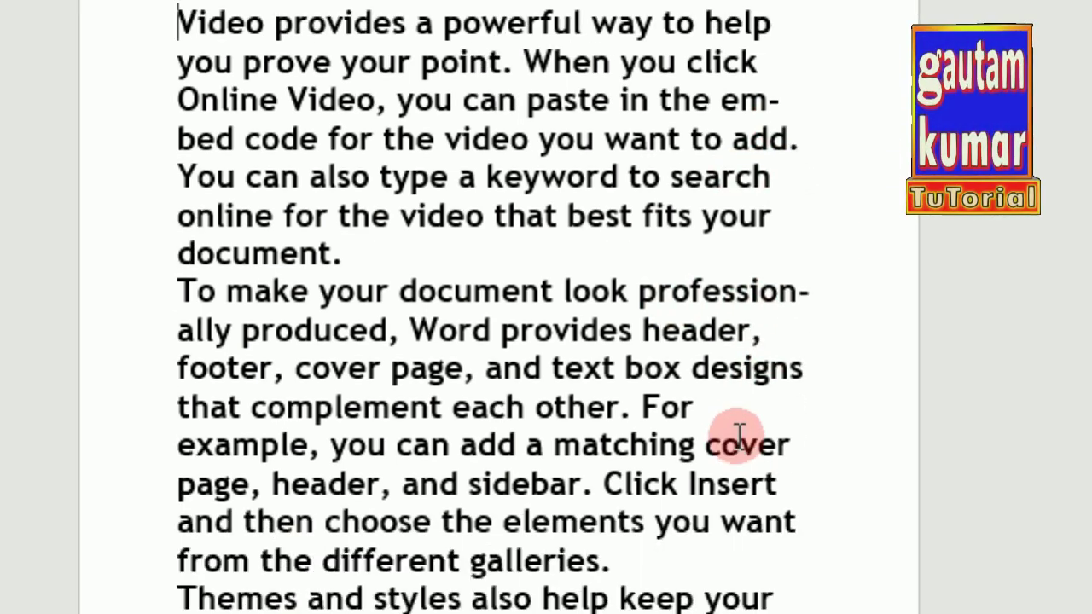
pyautogui.scroll(-2, 721, 435)
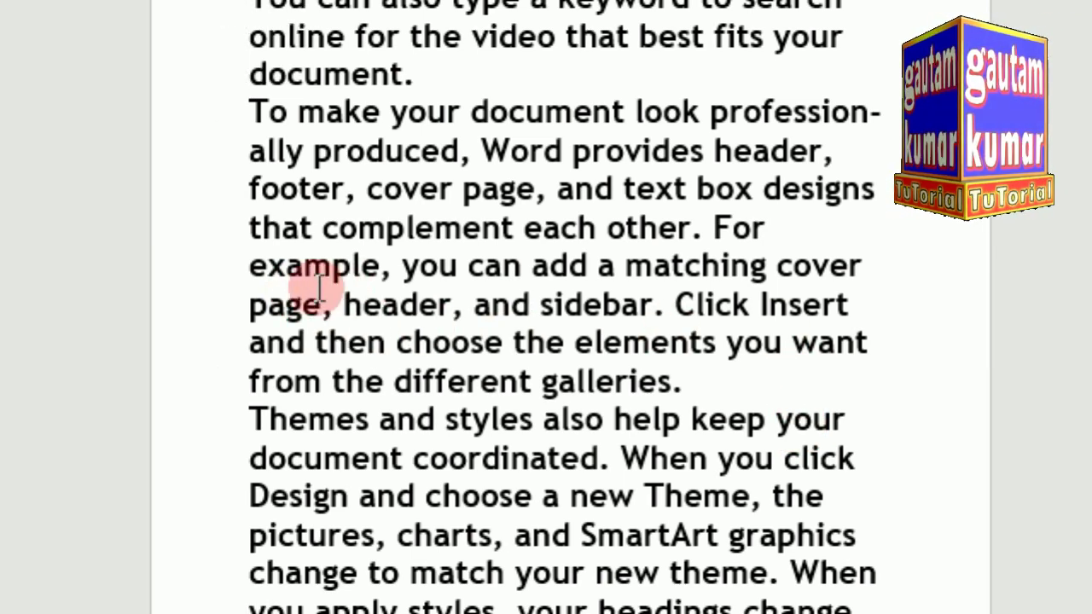
pyautogui.scroll(2, 334, 219)
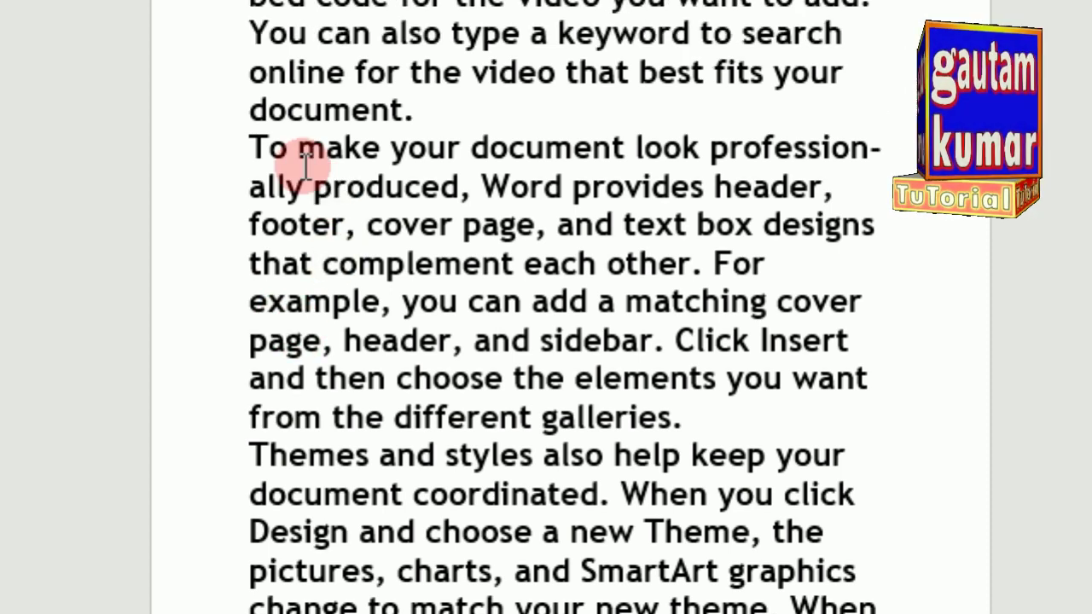
pyautogui.scroll(1, 304, 162)
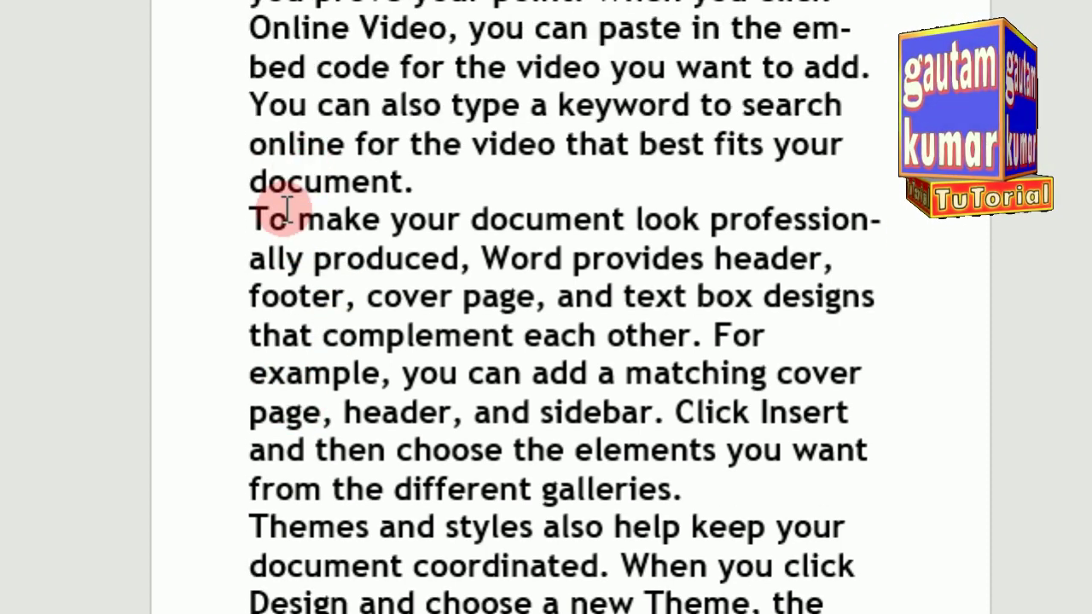
pyautogui.click(290, 182)
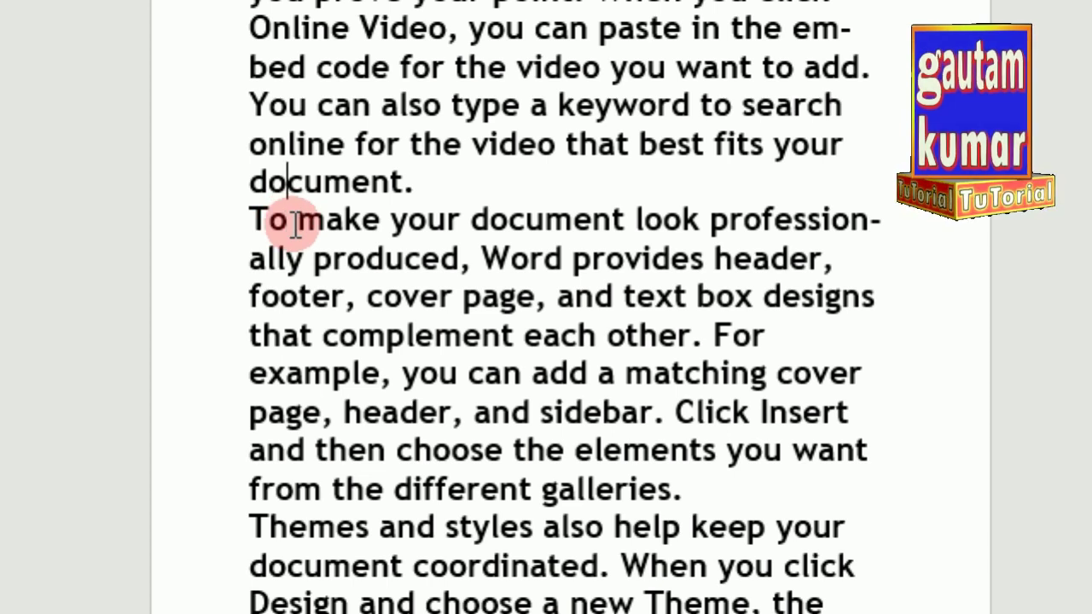
pyautogui.write('-')
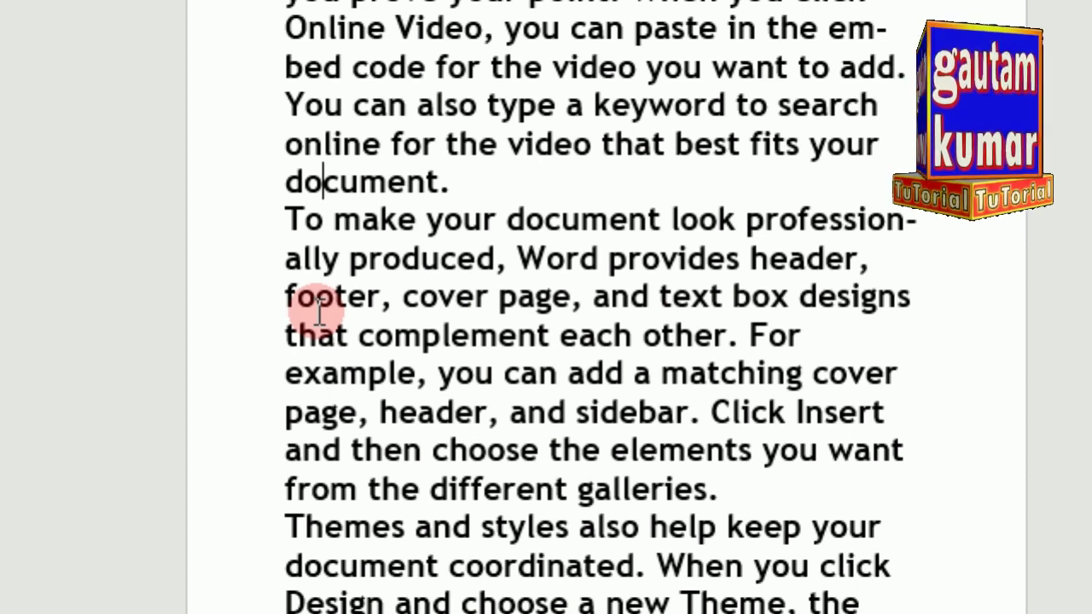
# Insert a hyphen after "fo" in "footer" to split the word across two lines and delete it, twice over
pyautogui.click(318, 308)
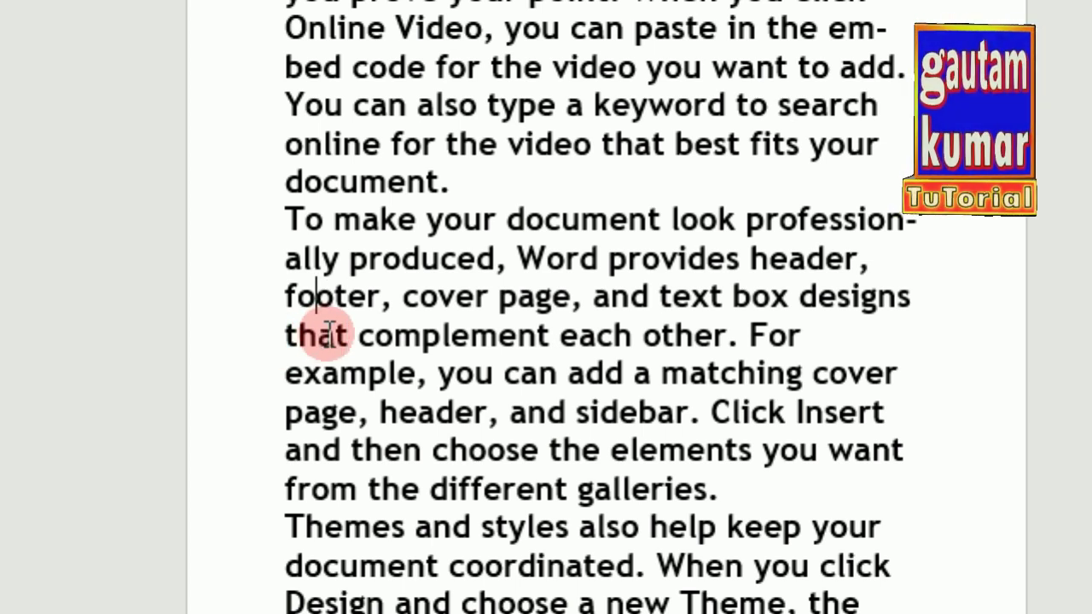
pyautogui.hotkey('ctrl', '-')
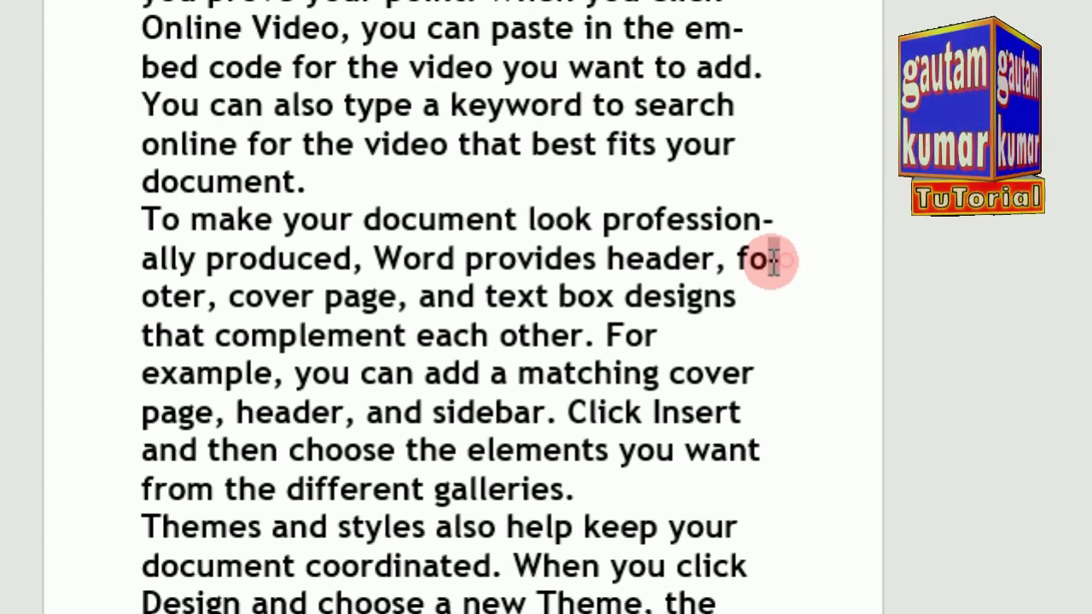
pyautogui.moveTo(774, 262); pyautogui.dragTo(770, 261)
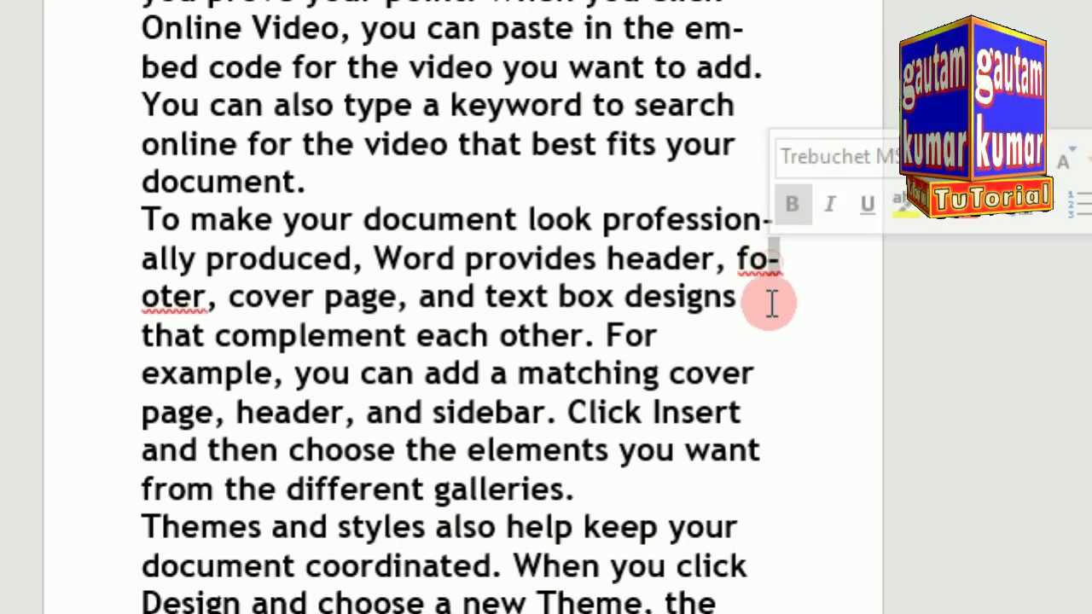
pyautogui.press('Delete')
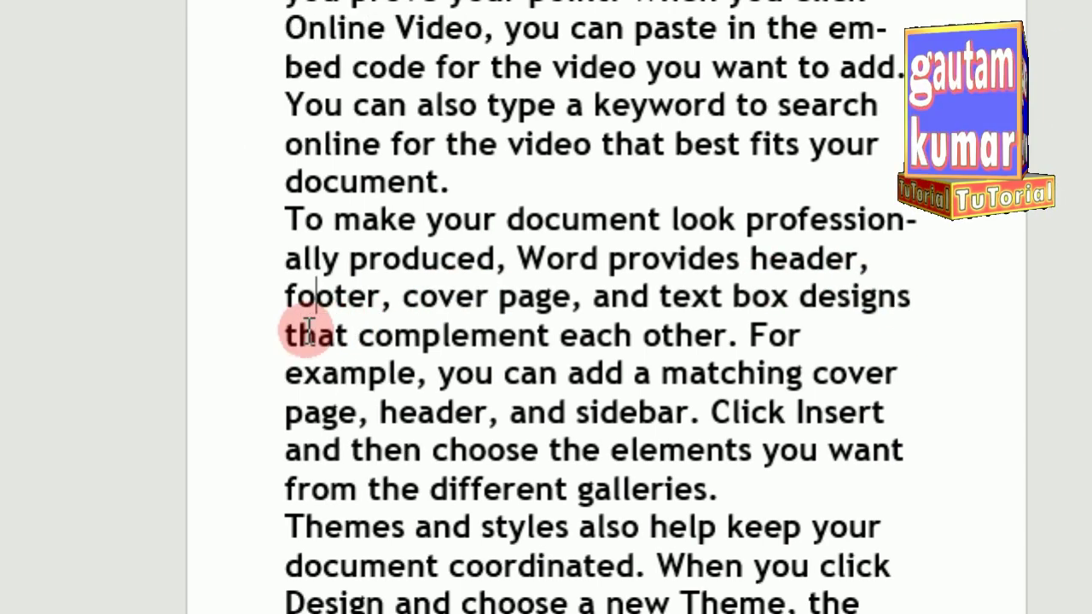
pyautogui.write('-')
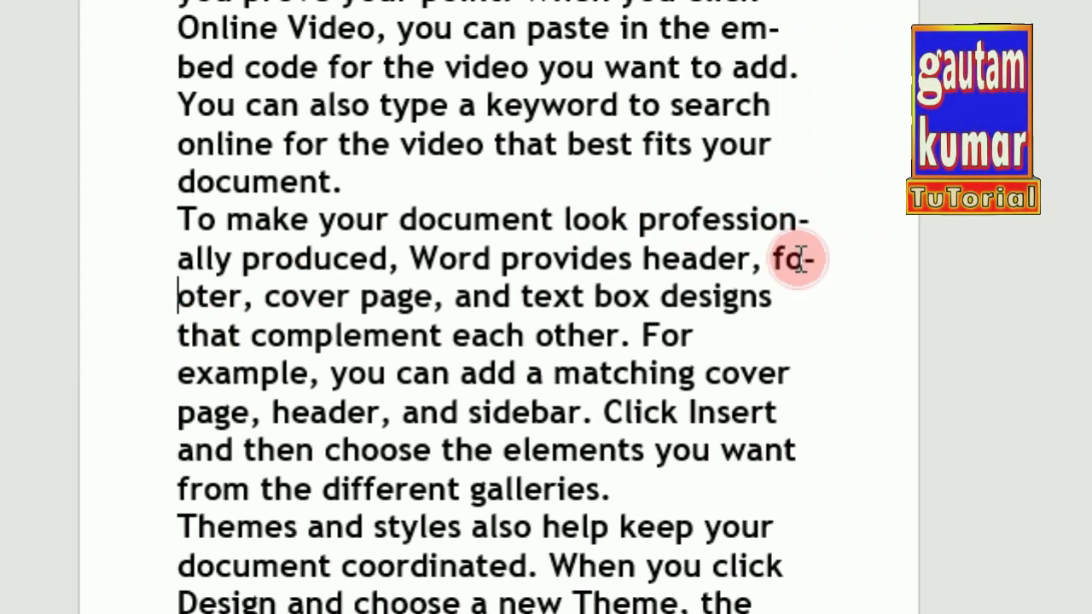
pyautogui.moveTo(800, 258); pyautogui.dragTo(819, 256)
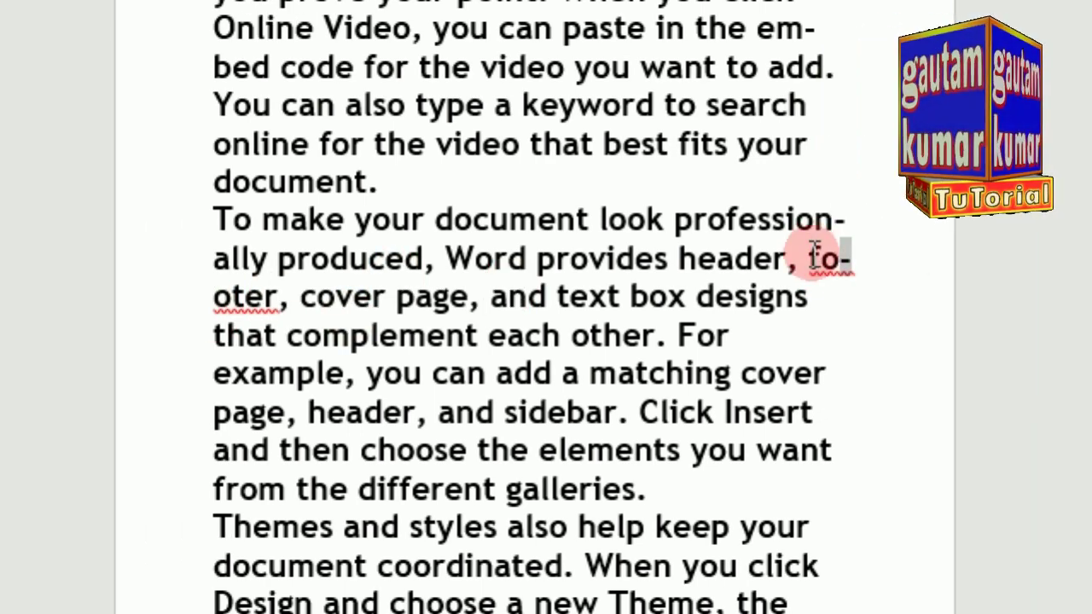
pyautogui.press('Delete')
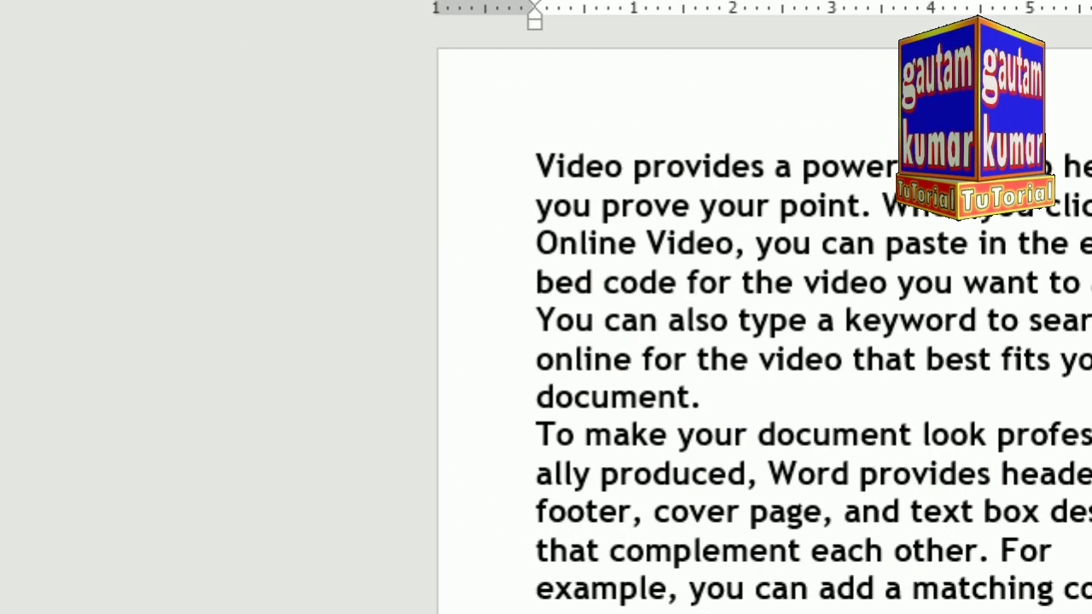
# Turn on automatic document hyphenation in the hyphenation options, keeping words in CAPS hyphenated and no limit on consecutive hyphens
pyautogui.click(301, 47)
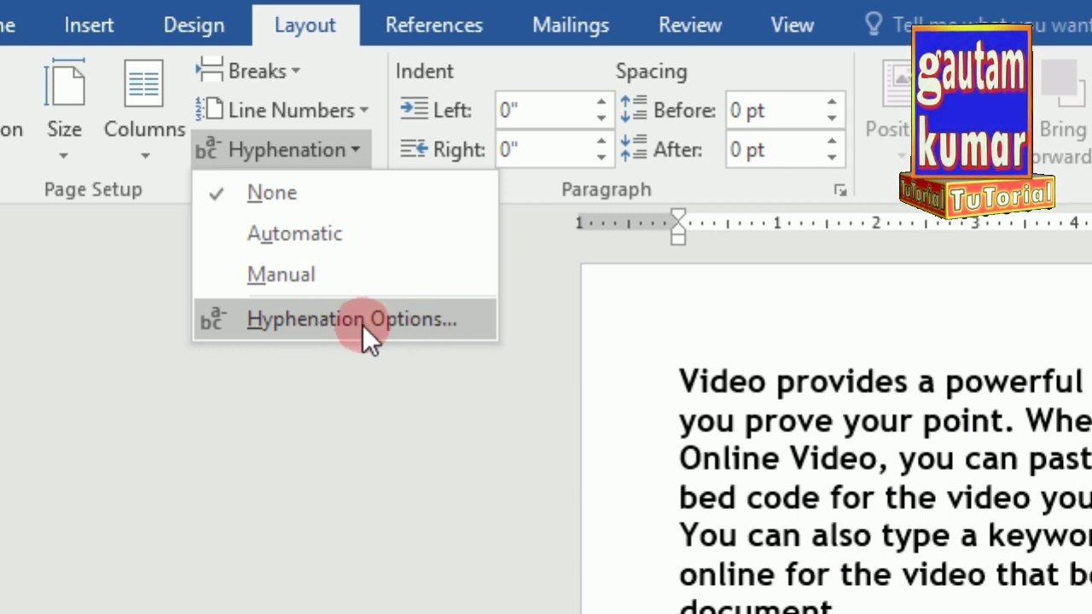
pyautogui.click(366, 318)
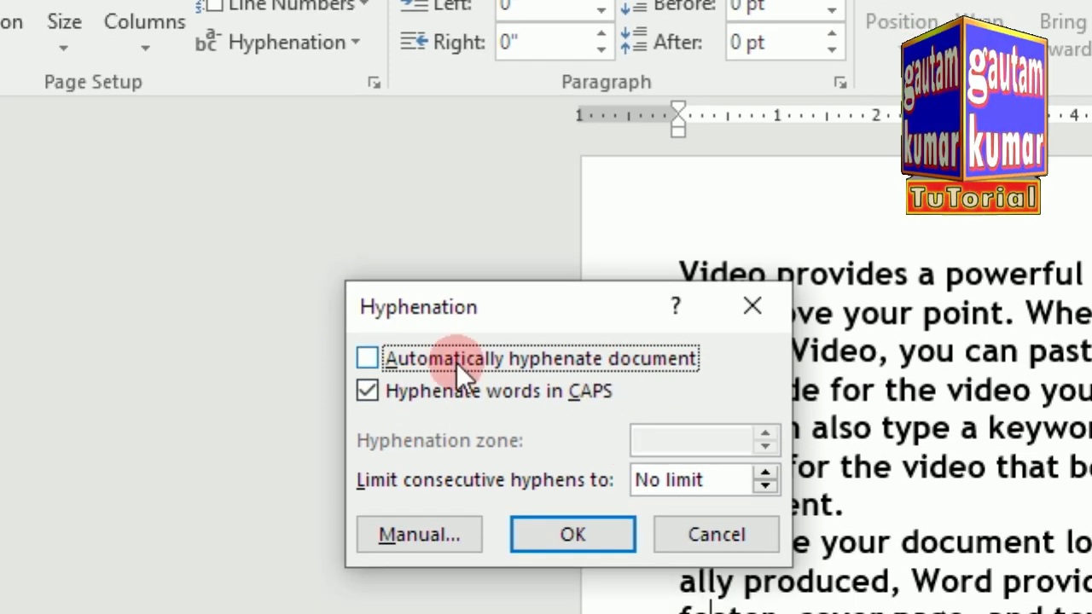
pyautogui.click(368, 361)
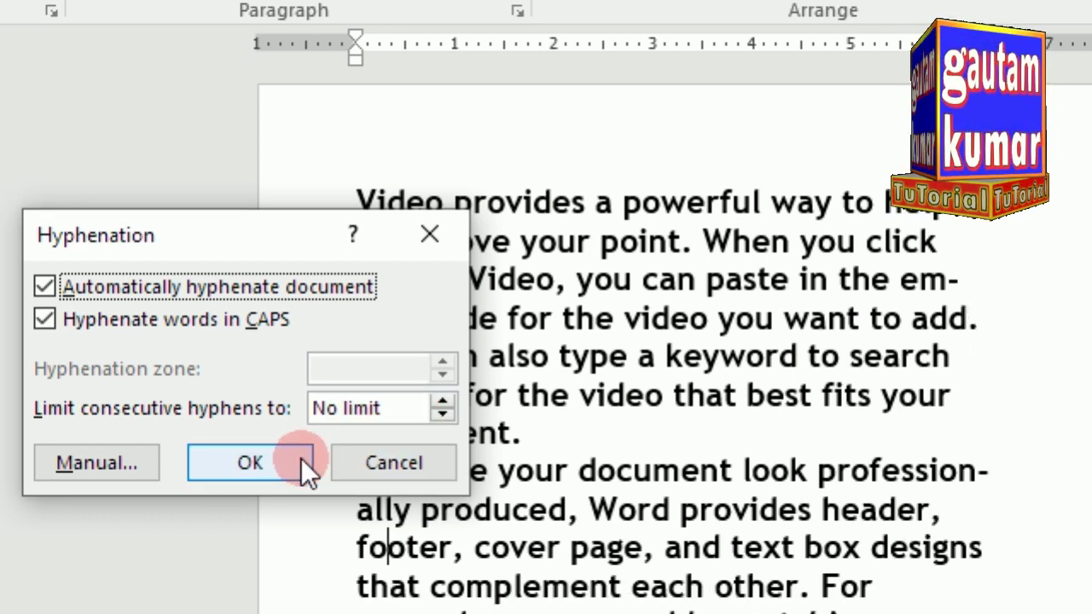
pyautogui.click(302, 458)
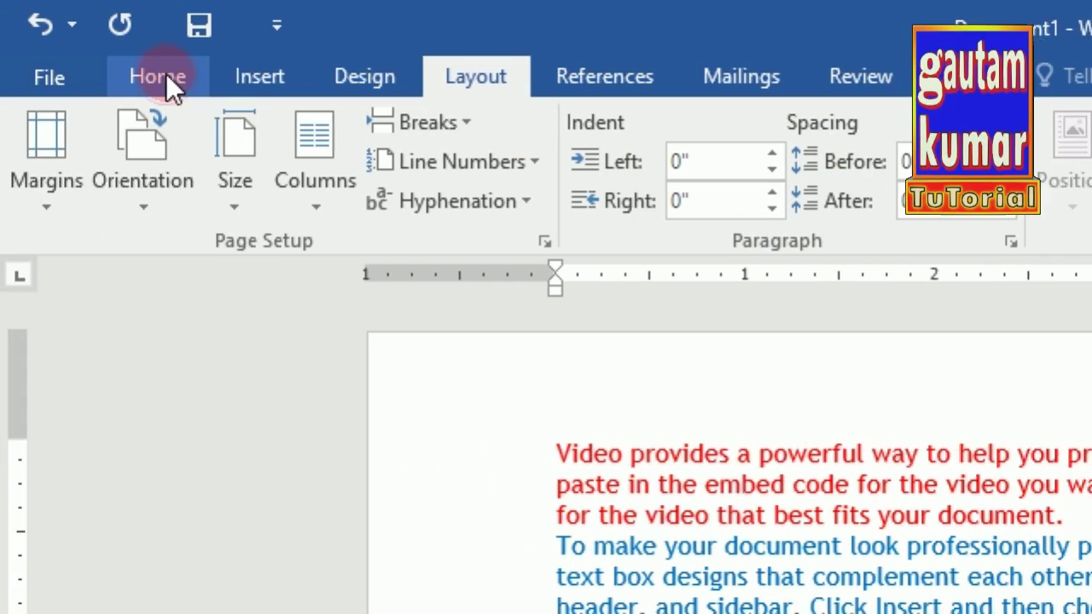
# In Document1, place the cursor at the start of the red paragraph and set its left indent to 0.3"
pyautogui.click(166, 76)
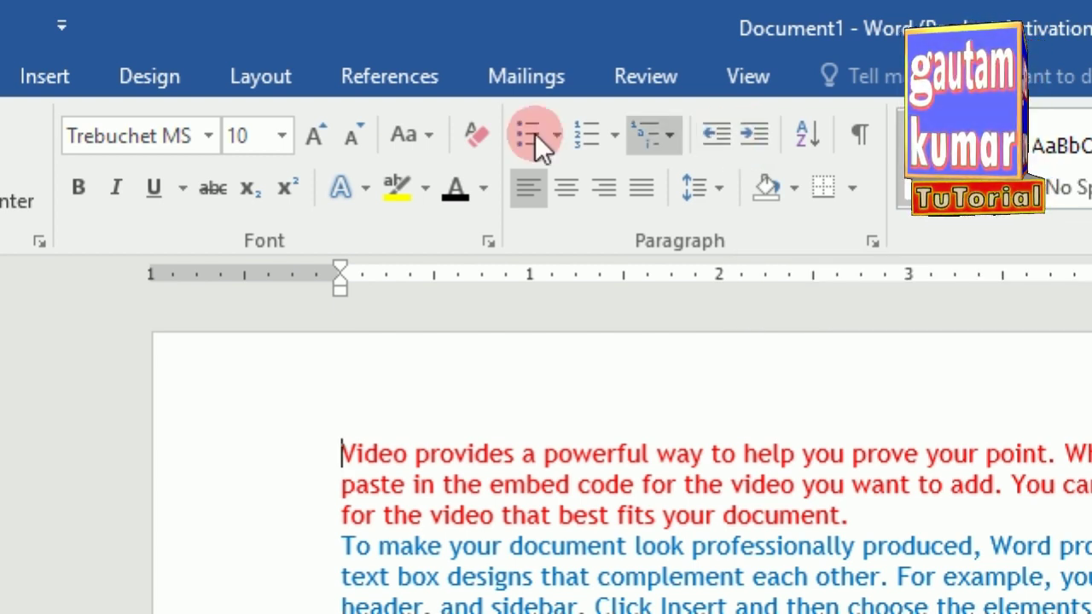
pyautogui.click(261, 78)
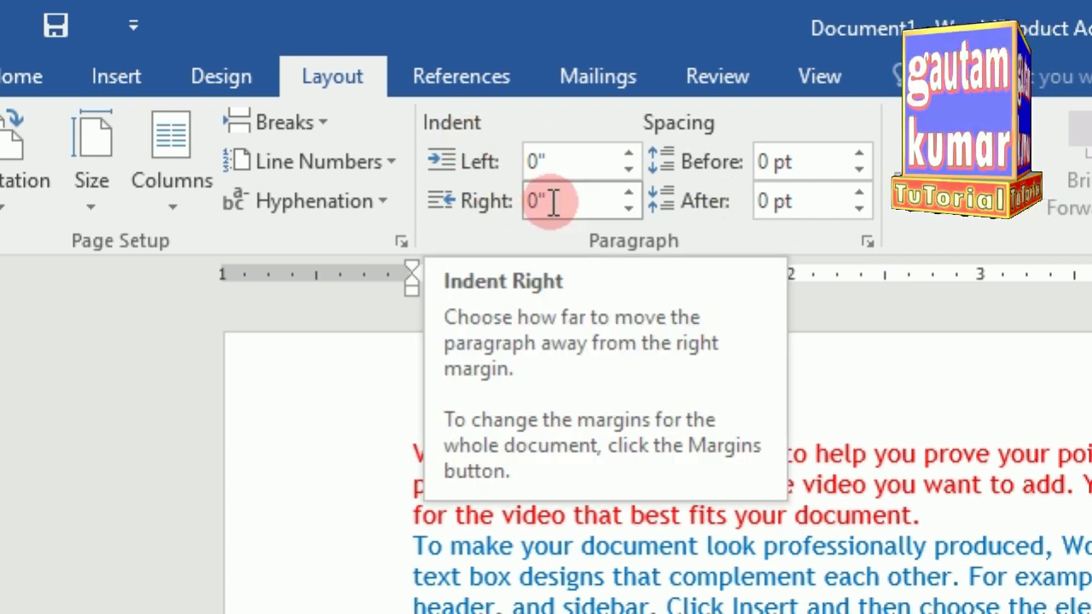
pyautogui.click(811, 338)
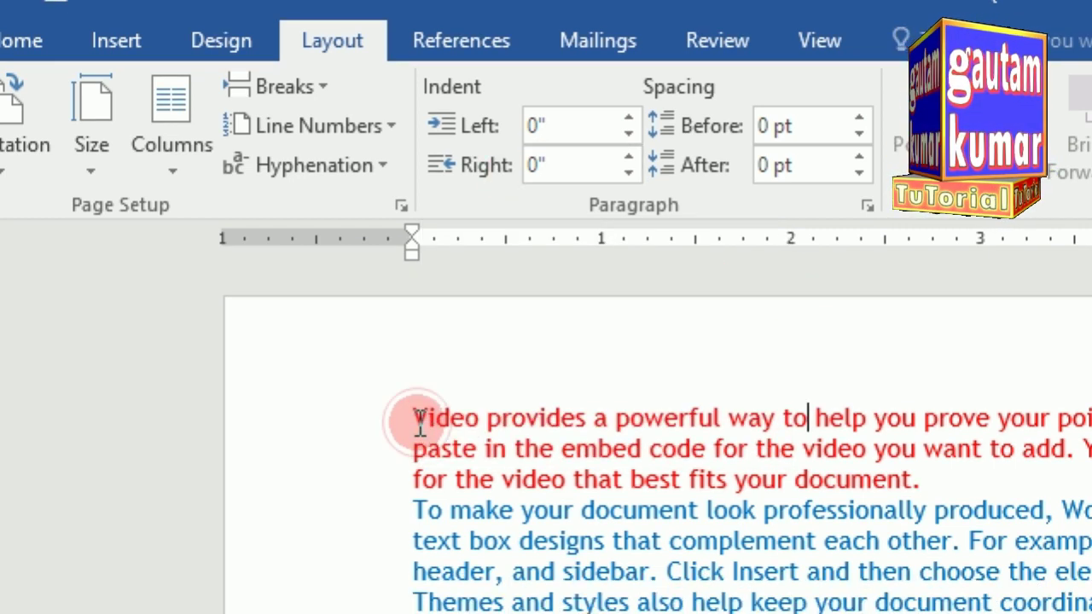
pyautogui.click(416, 420)
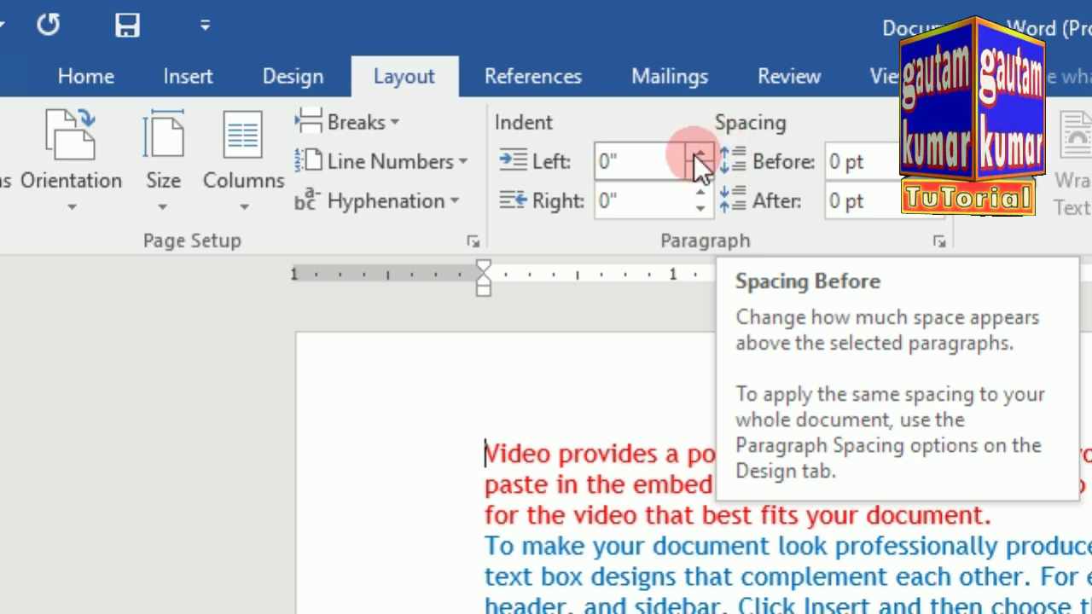
pyautogui.click(700, 155)
pyautogui.click(699, 156)
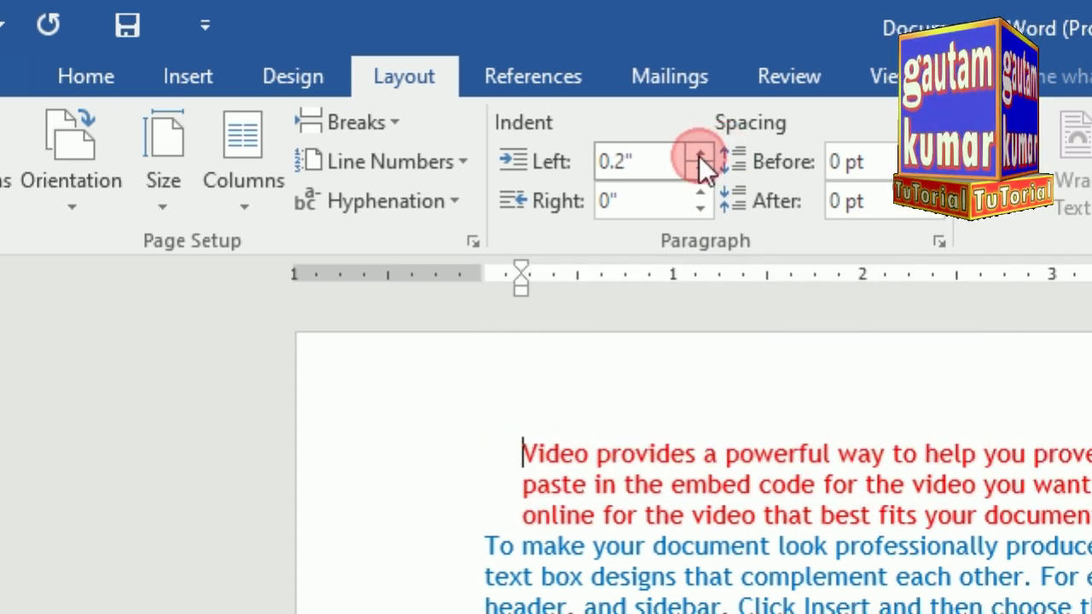
pyautogui.click(700, 155)
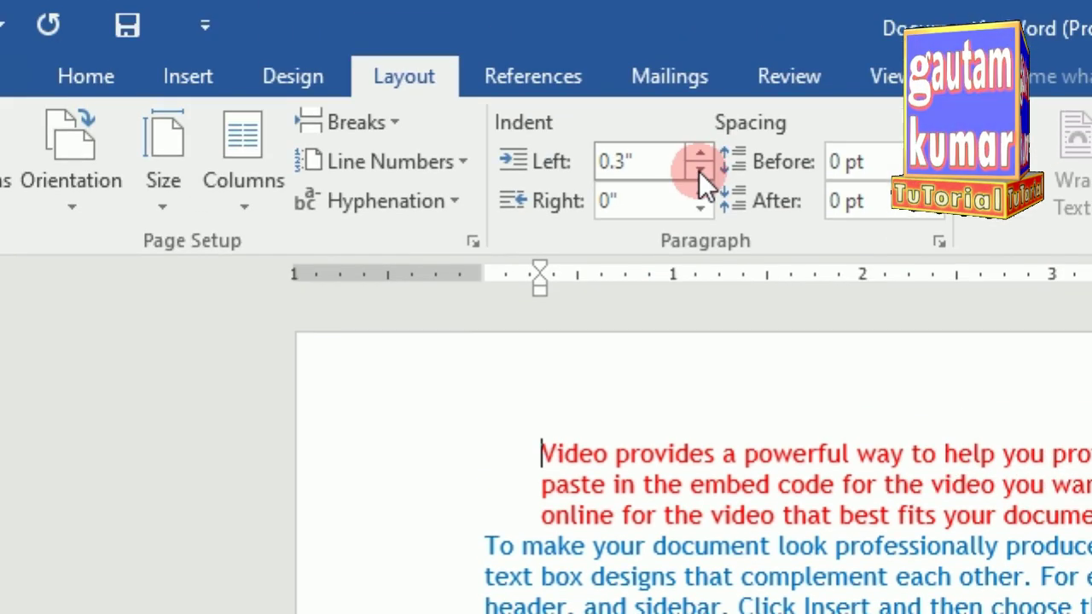
# Set the red paragraph's left indent back to 0"
pyautogui.click(700, 171)
pyautogui.click(700, 170)
pyautogui.click(699, 171)
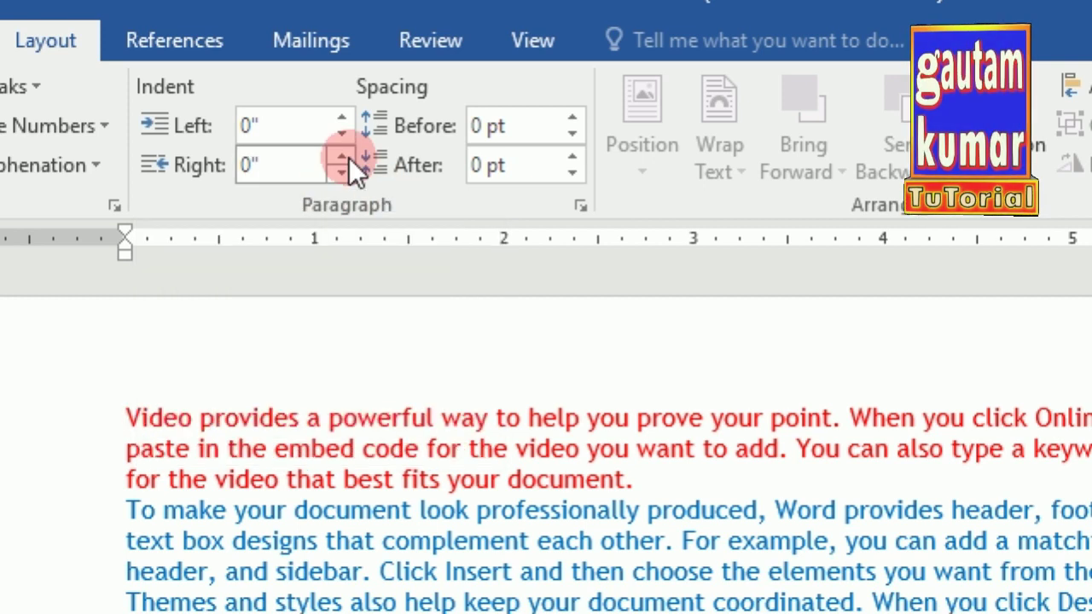
# Set the red paragraph's right indent to 0.4"
pyautogui.click(341, 157)
pyautogui.click(340, 157)
pyautogui.click(341, 157)
pyautogui.click(340, 157)
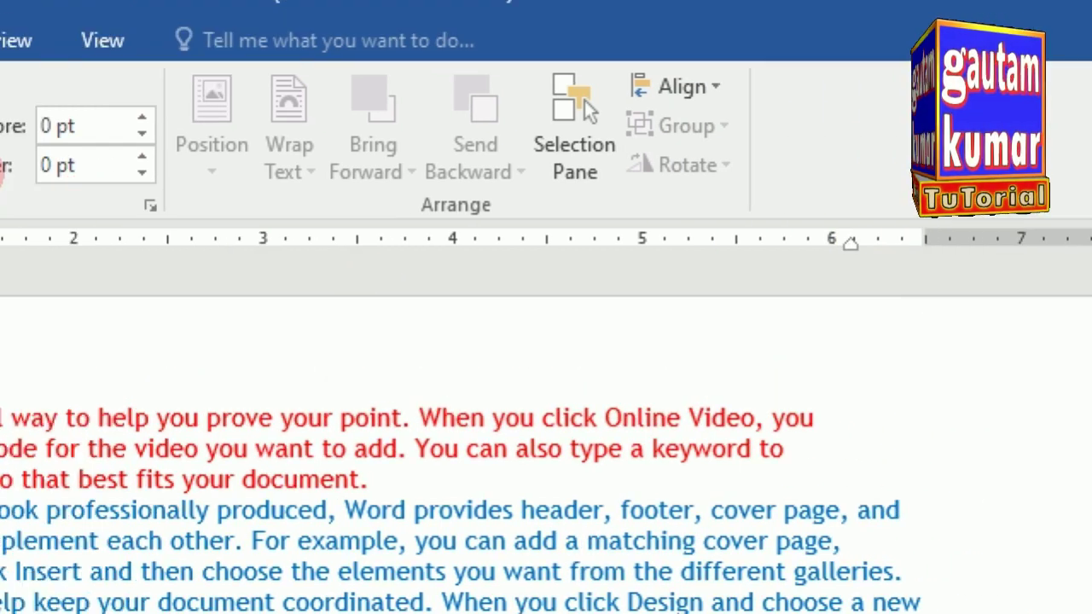
# Set the red paragraph's right indent back to 0"
pyautogui.click(270, 173)
pyautogui.click(269, 173)
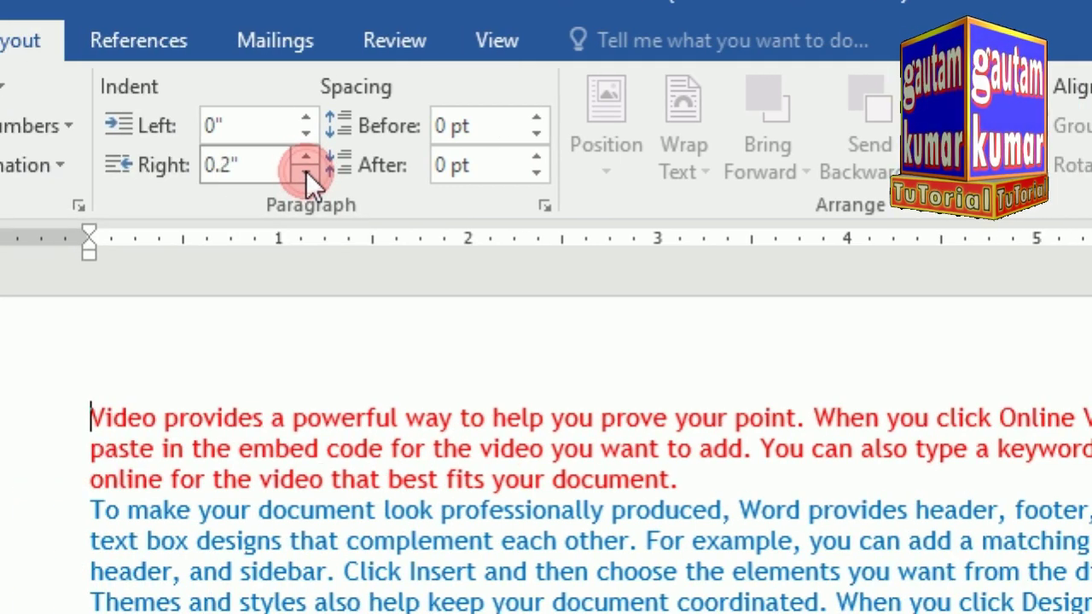
pyautogui.click(269, 172)
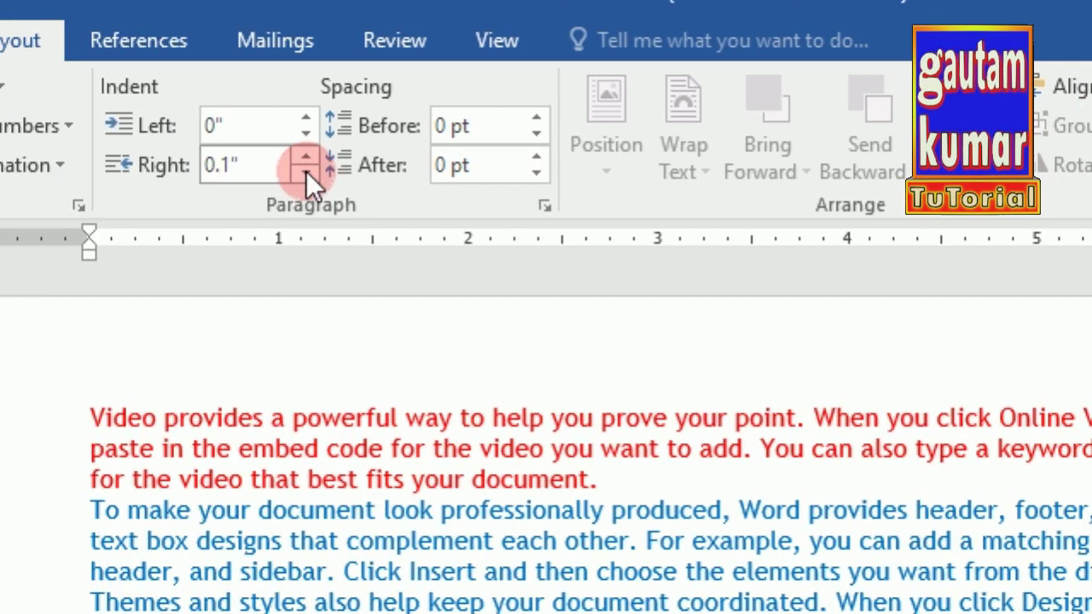
pyautogui.click(306, 171)
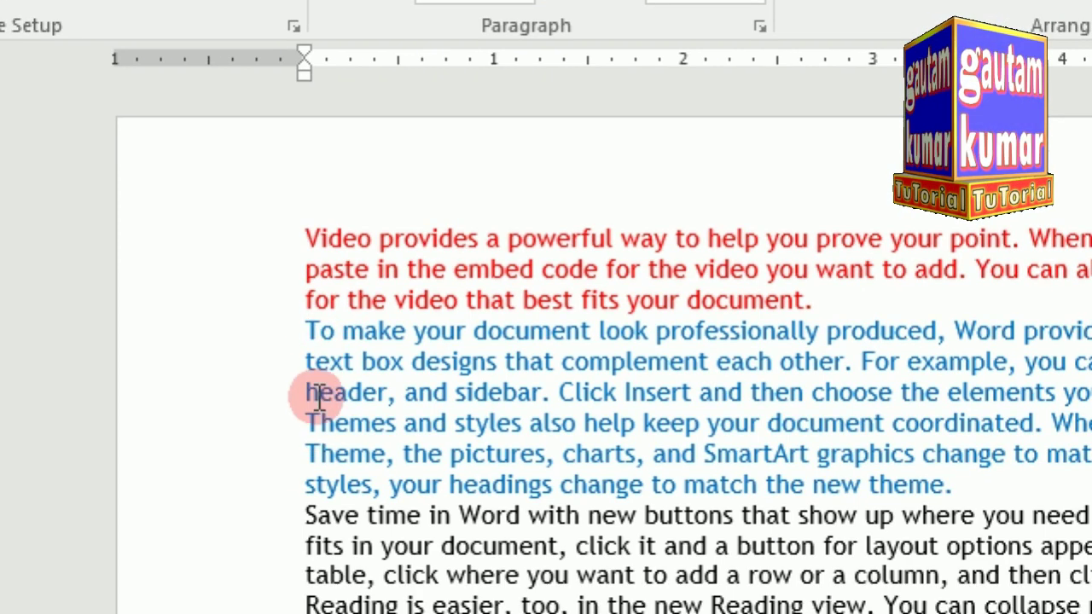
# Set the blue paragraph's left indent to 0.2" and return it to 0"
pyautogui.moveTo(308, 331); pyautogui.dragTo(952, 484)
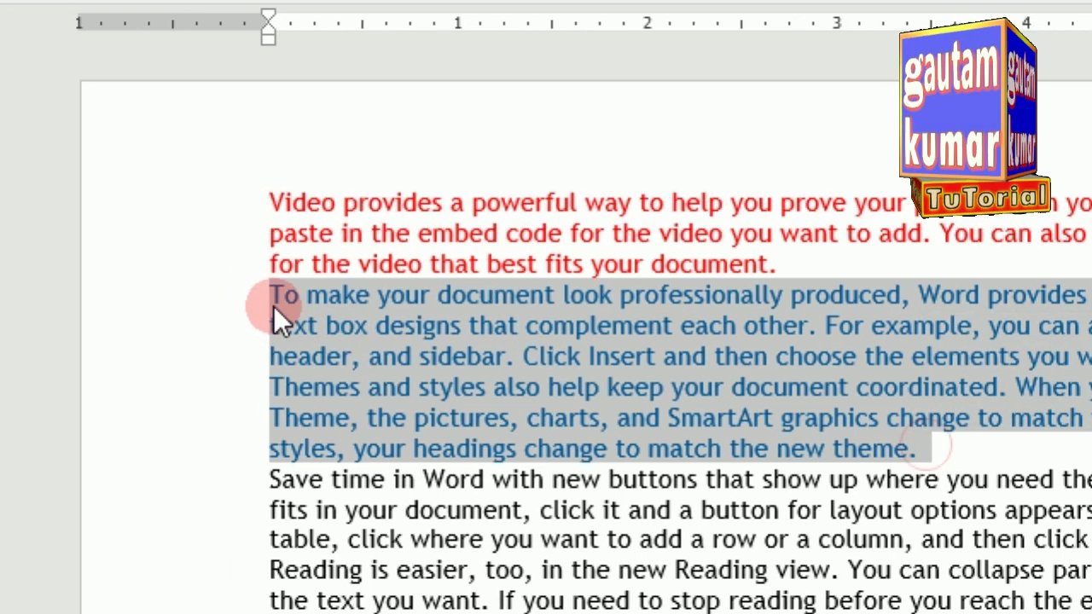
pyautogui.click(274, 301)
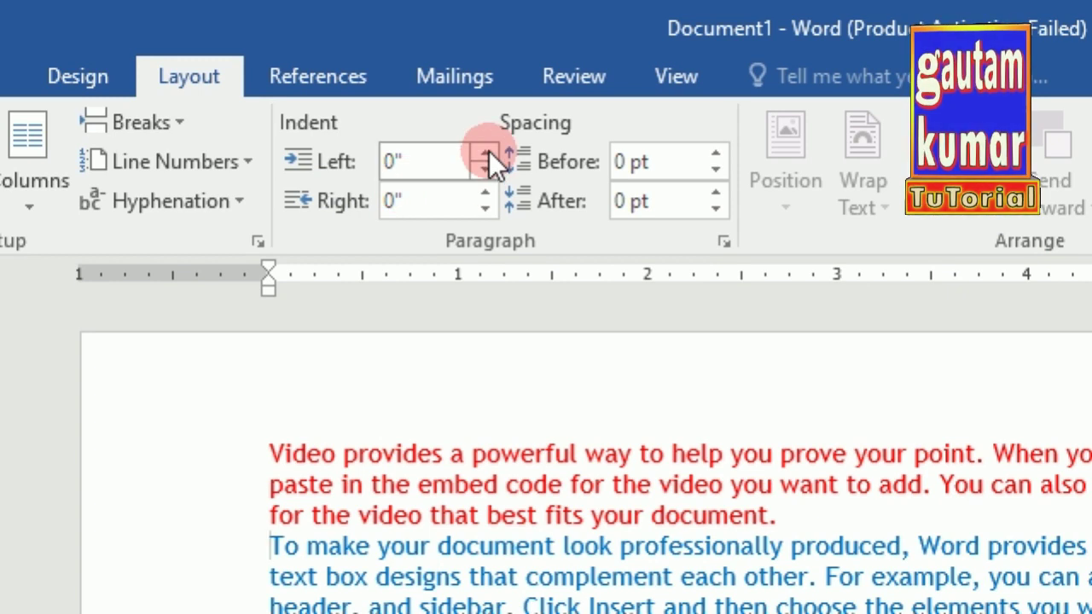
pyautogui.click(488, 155)
pyautogui.click(488, 155)
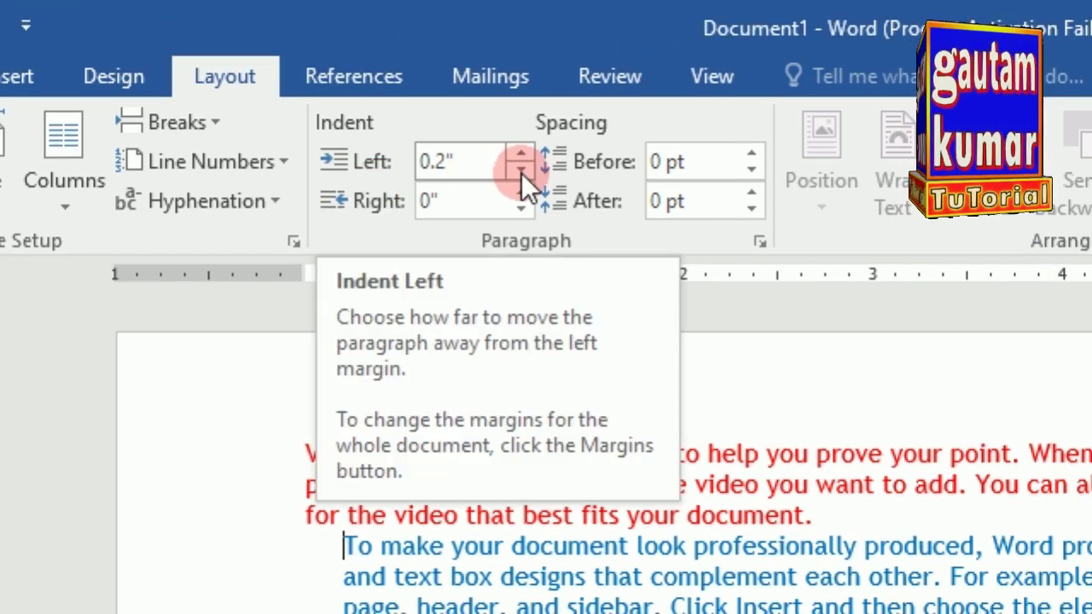
pyautogui.click(521, 171)
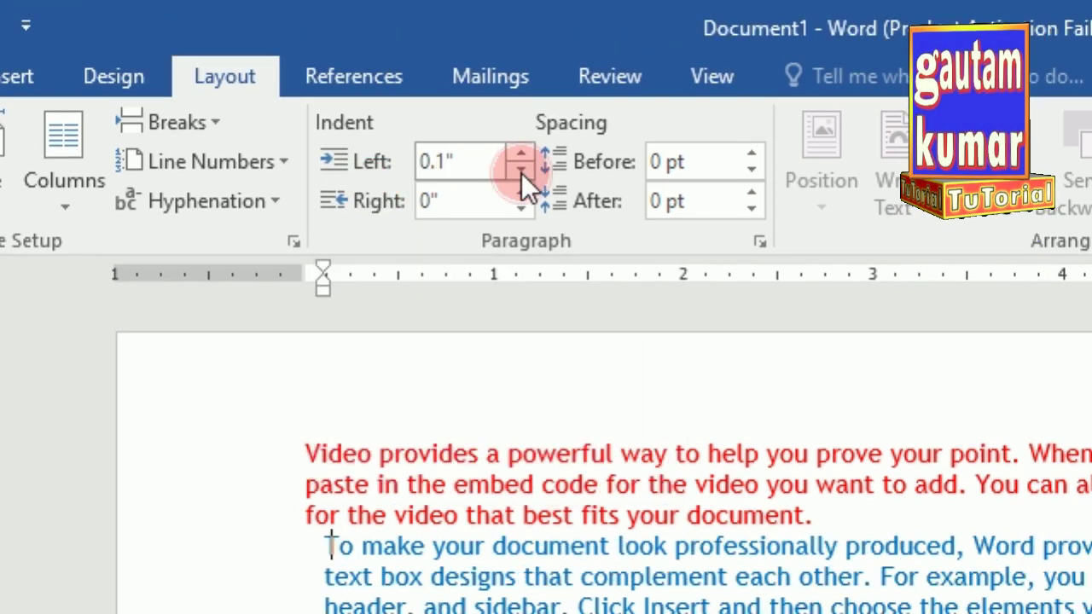
pyautogui.click(521, 172)
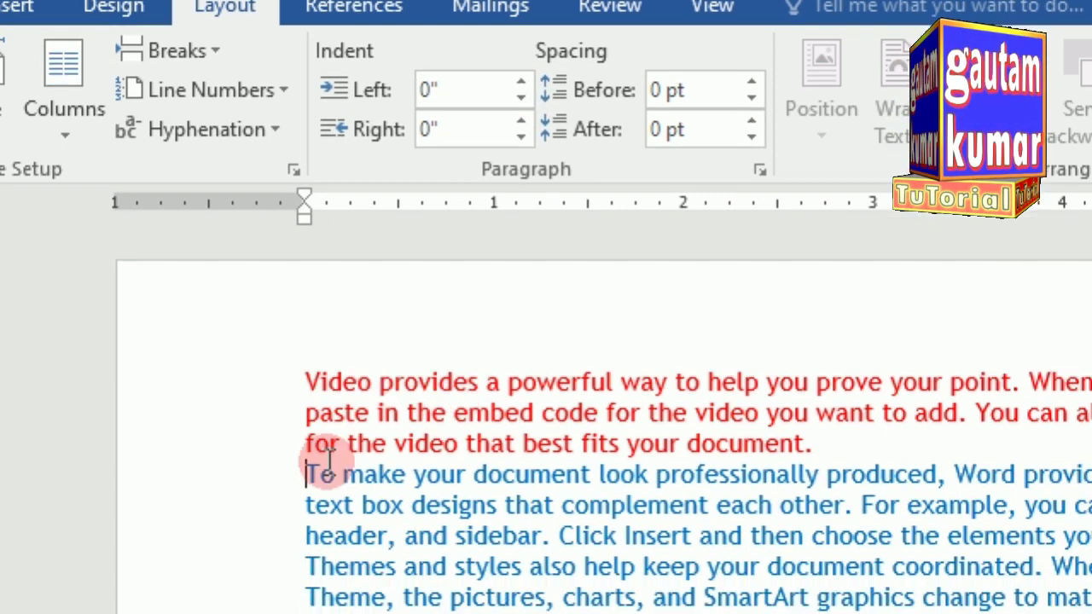
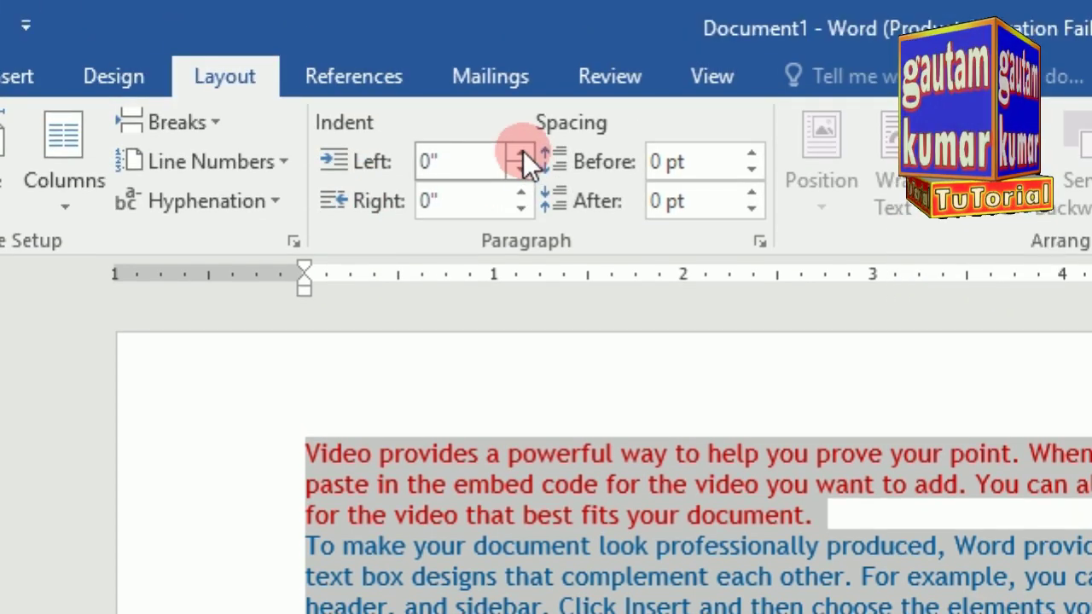
# With the red and blue paragraphs selected, set their left indent to 0.2", return it to 0" and clear the selection
pyautogui.click(523, 154)
pyautogui.click(523, 154)
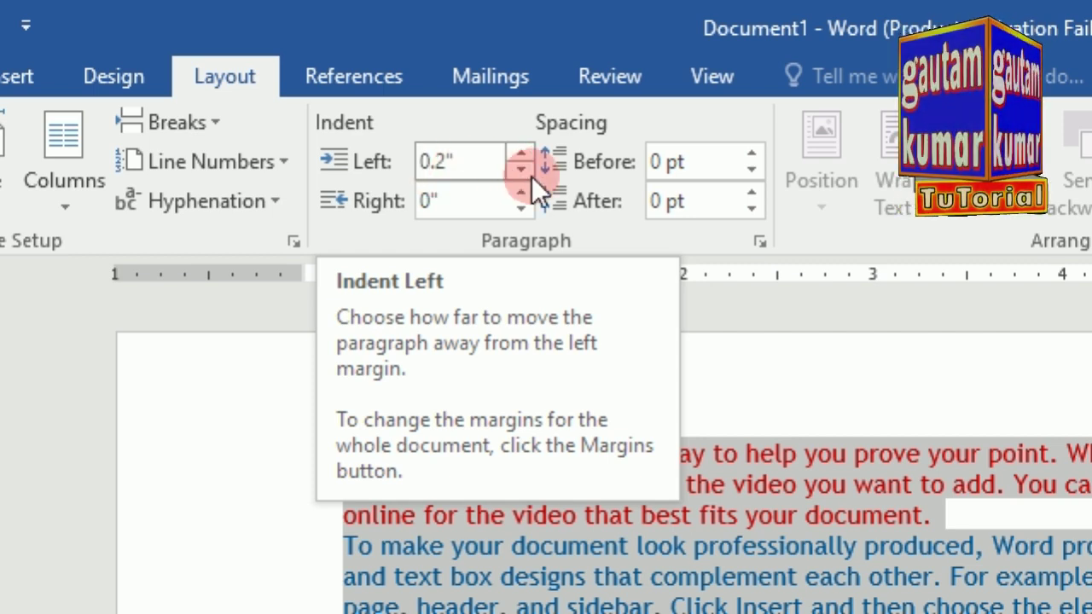
pyautogui.click(520, 169)
pyautogui.click(520, 169)
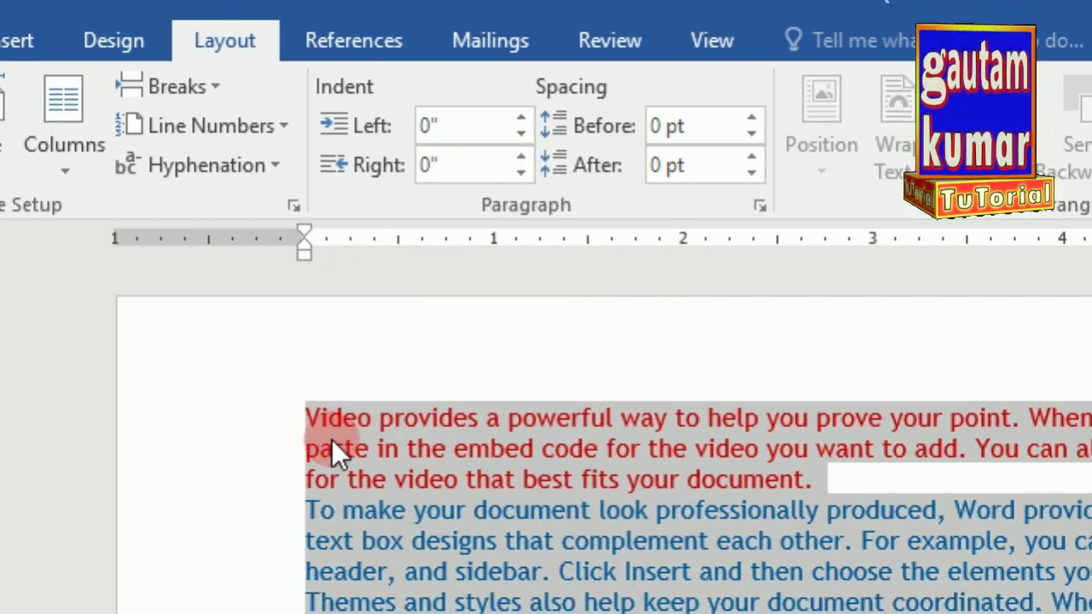
pyautogui.click(326, 450)
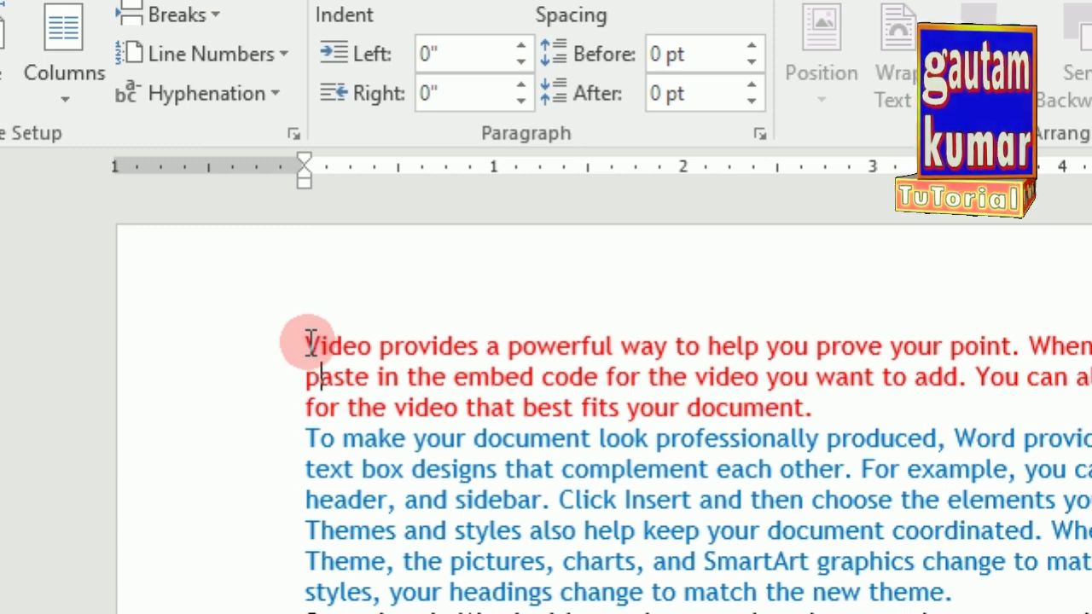
# Indent only the first line of the red paragraph by about 0.2" using the ruler, and move it back to the margin
pyautogui.click(307, 344)
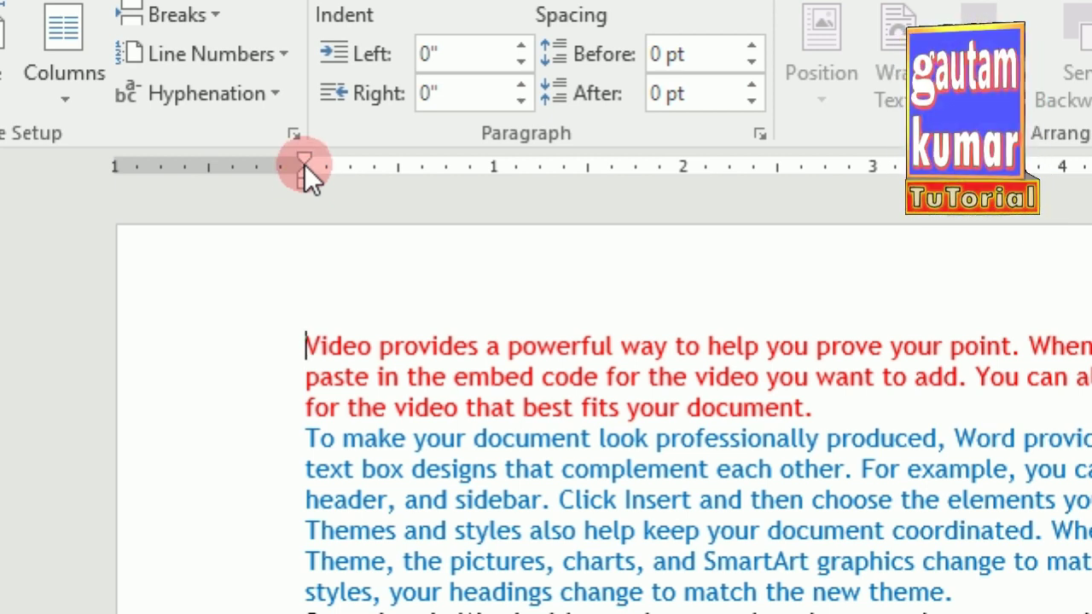
pyautogui.moveTo(301, 159); pyautogui.dragTo(338, 158)
pyautogui.click(329, 340)
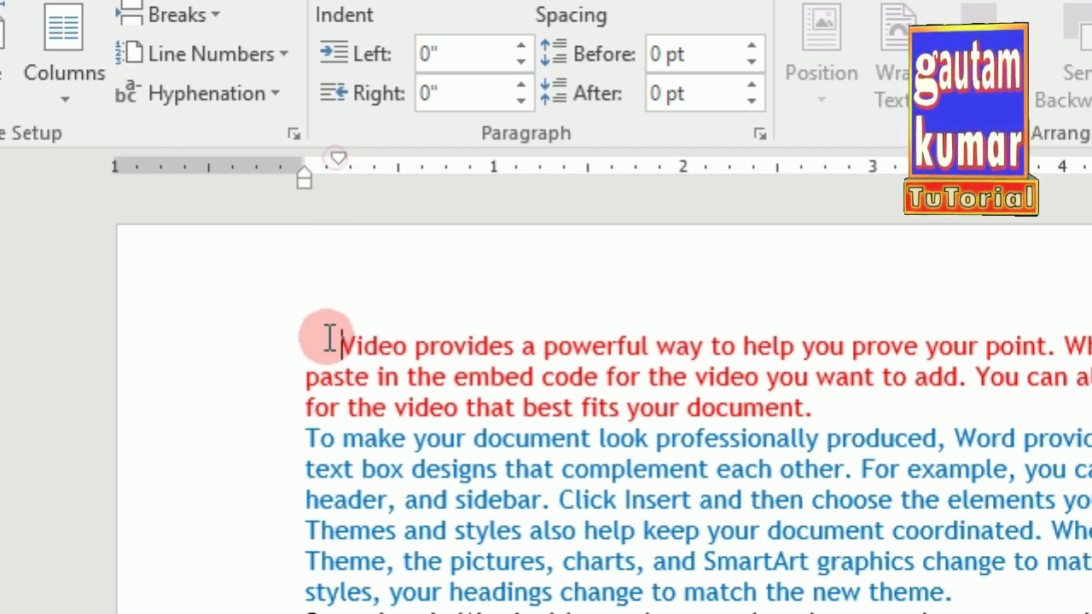
pyautogui.click(346, 353)
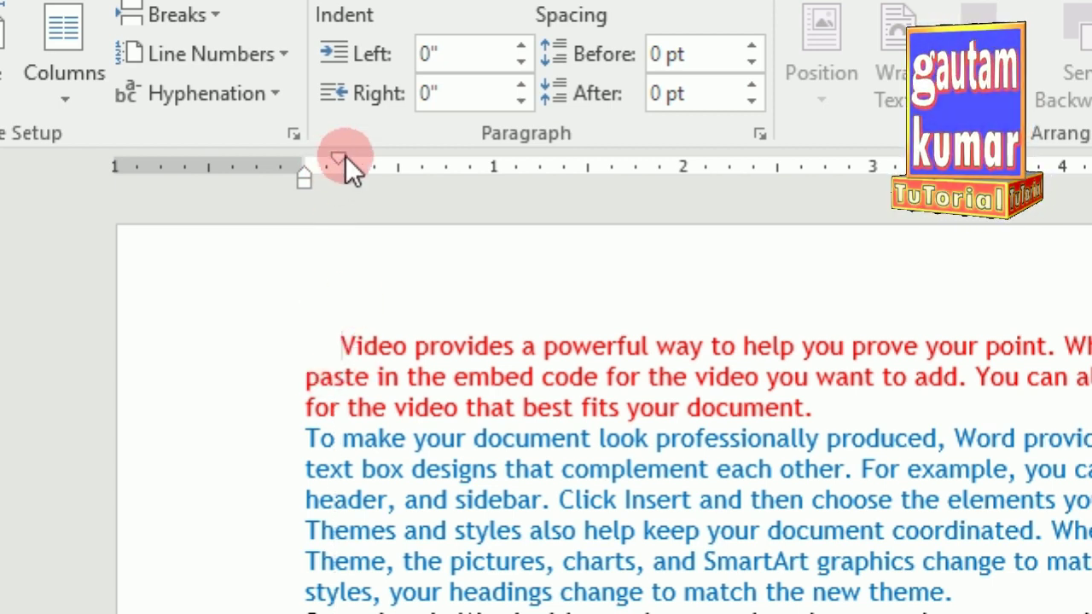
pyautogui.moveTo(339, 156); pyautogui.dragTo(306, 158)
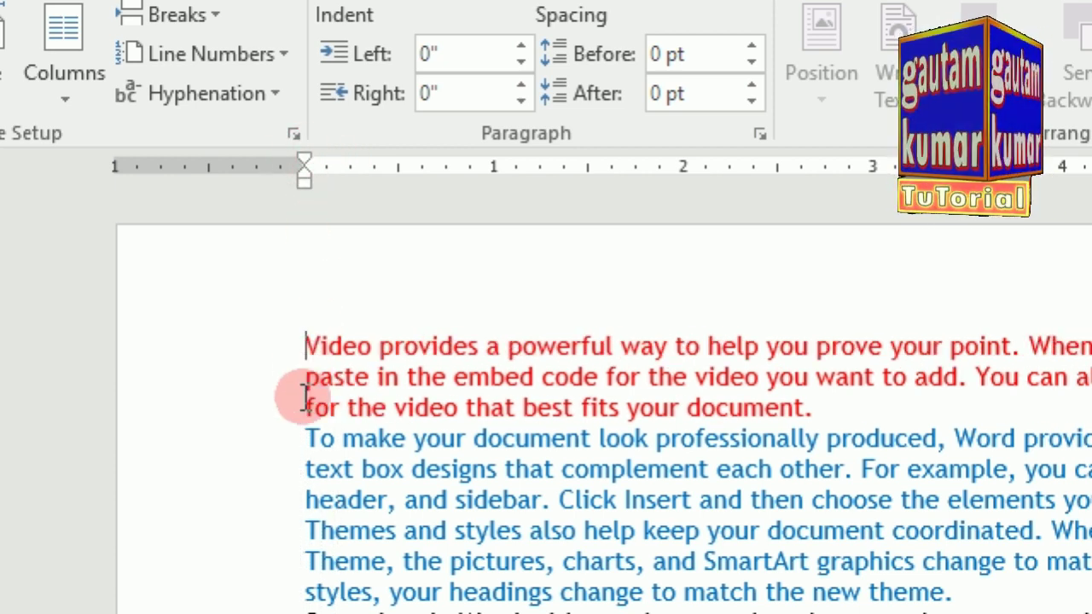
# Shift the whole red paragraph to a 0.31" left indent using the ruler, and move it back to 0"
pyautogui.moveTo(306, 184); pyautogui.dragTo(359, 183)
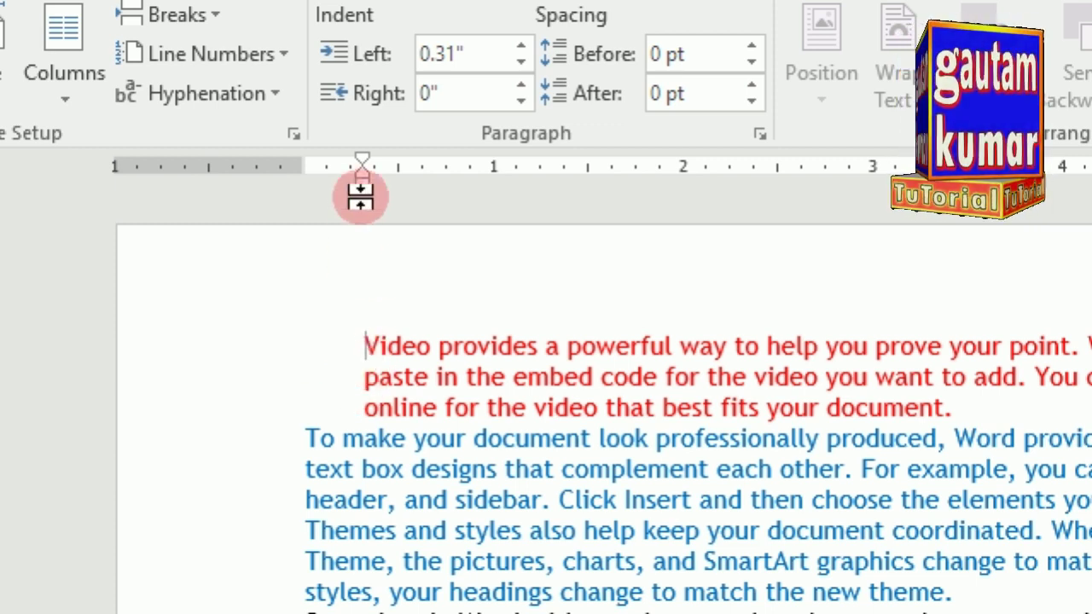
pyautogui.moveTo(362, 181); pyautogui.dragTo(306, 178)
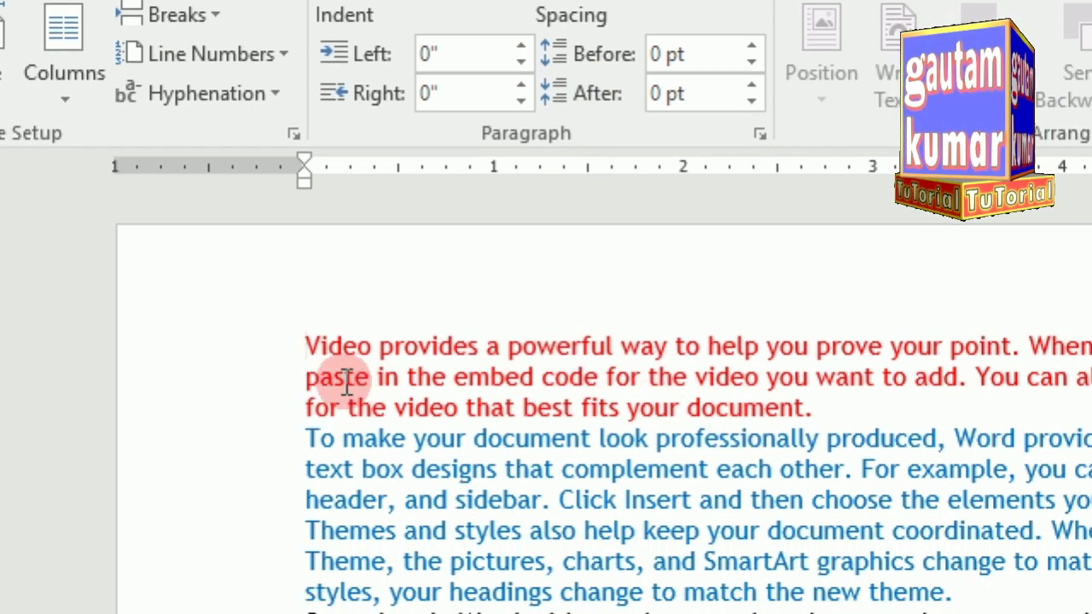
# Place the cursor at the start of the blue paragraph, set its spacing before to 12 pt and return it to 0 pt
pyautogui.click(309, 440)
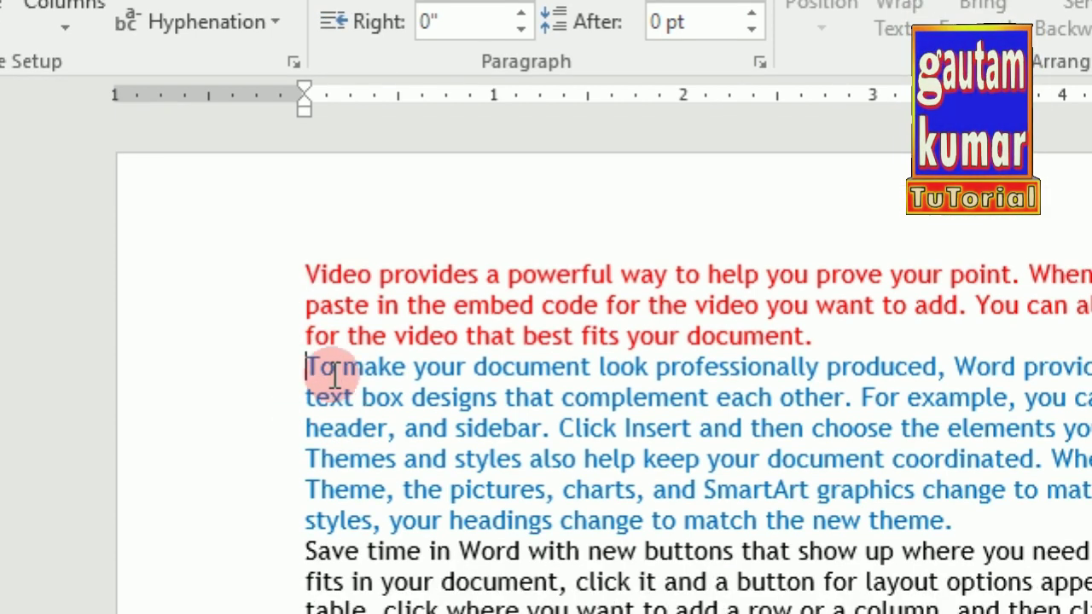
pyautogui.click(312, 273)
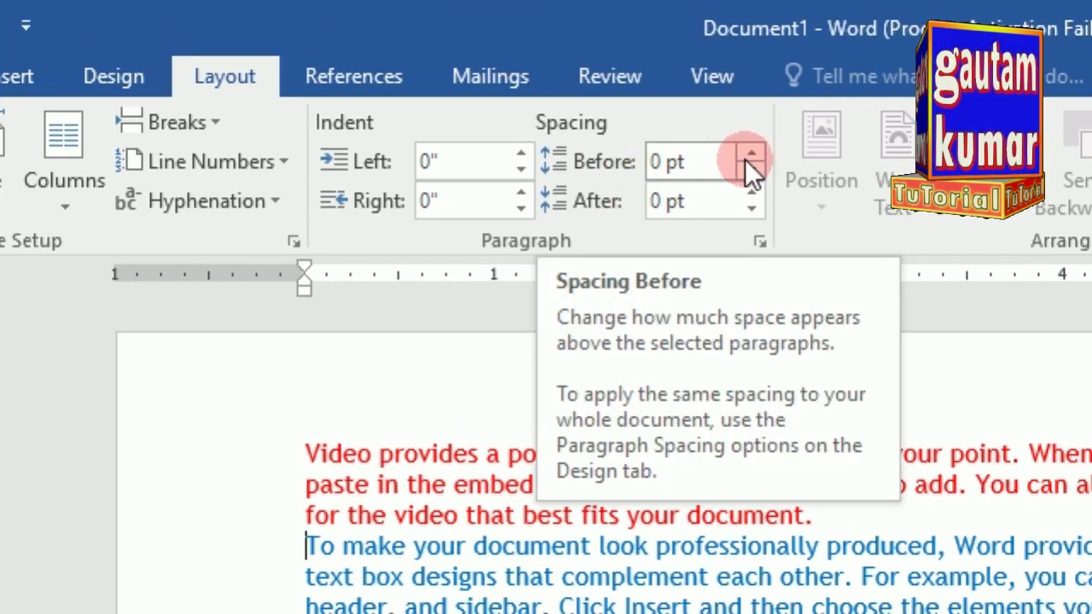
pyautogui.click(750, 155)
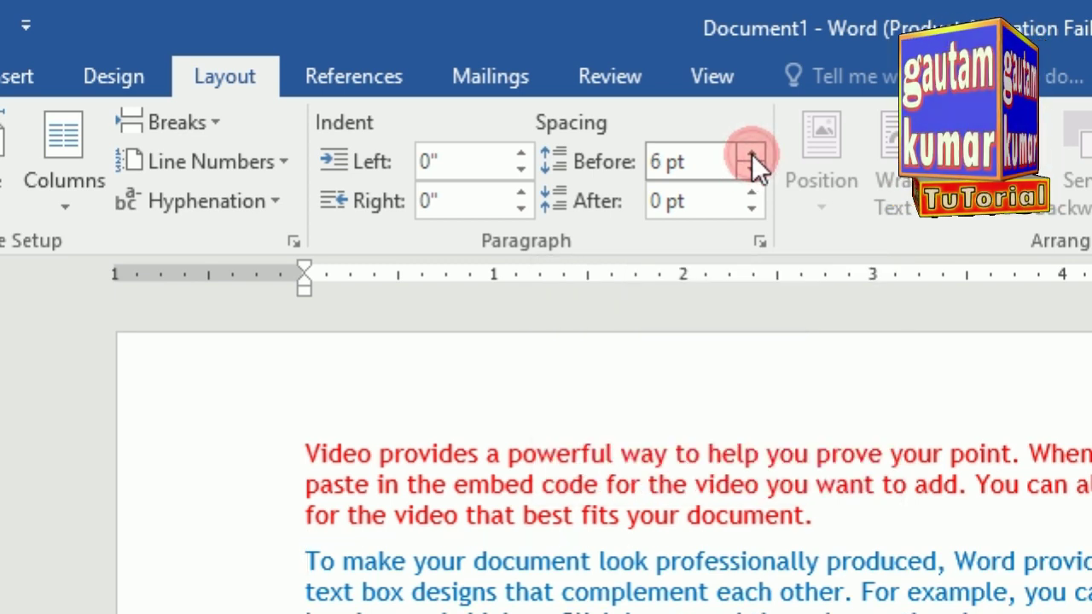
pyautogui.click(752, 155)
pyautogui.click(310, 561)
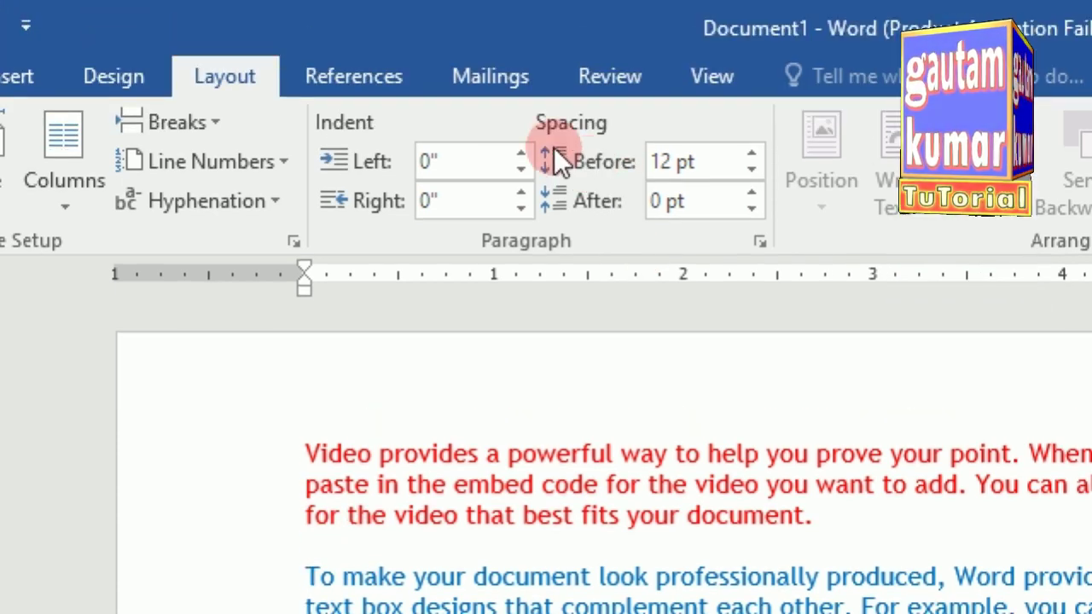
pyautogui.click(751, 170)
pyautogui.click(751, 170)
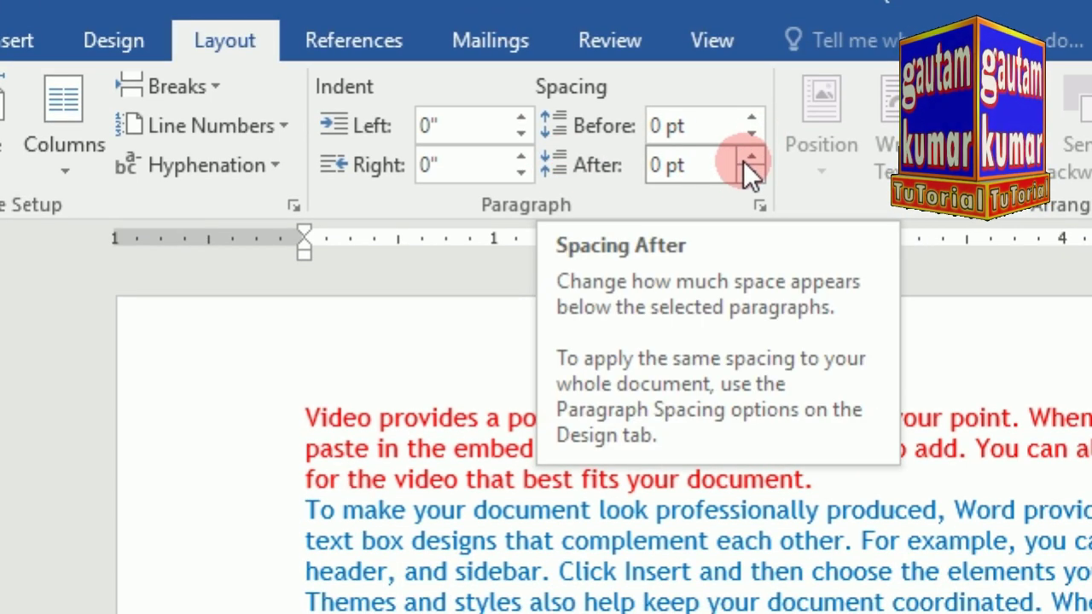
# Set the spacing after the first blue paragraph to 12 pt
pyautogui.click(750, 157)
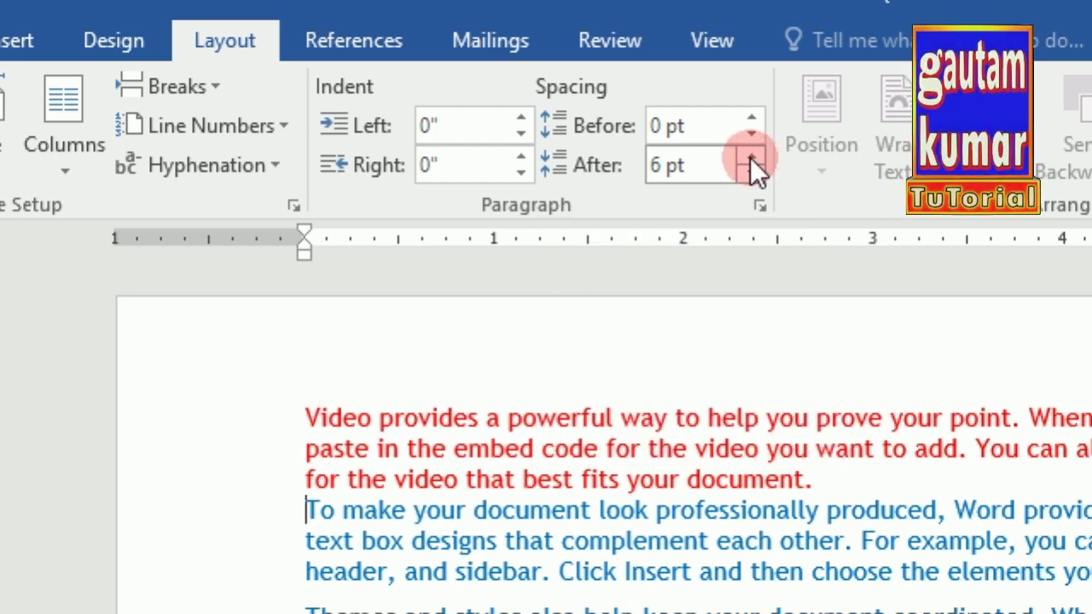
pyautogui.click(750, 157)
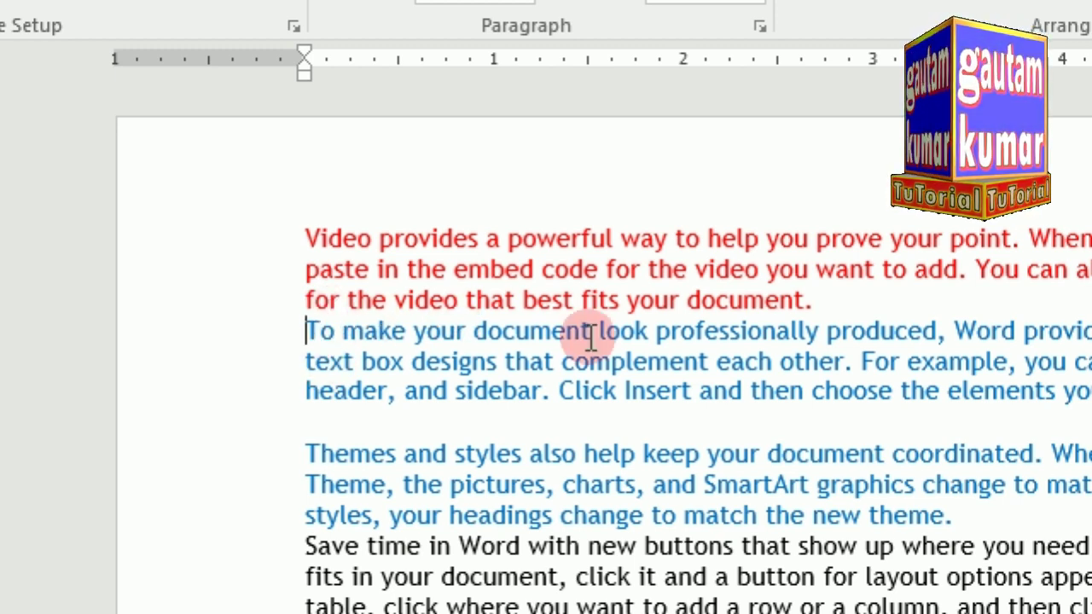
# Place the cursor at the start of the red paragraph and set its spacing after to 24 pt
pyautogui.click(307, 238)
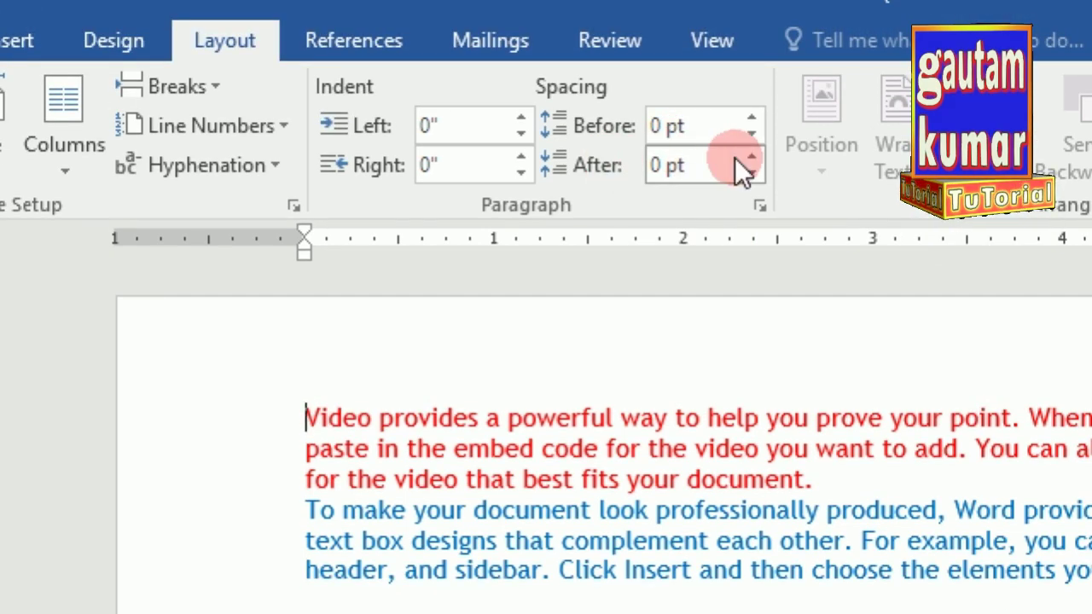
pyautogui.click(747, 157)
pyautogui.click(748, 157)
pyautogui.click(747, 157)
pyautogui.click(747, 157)
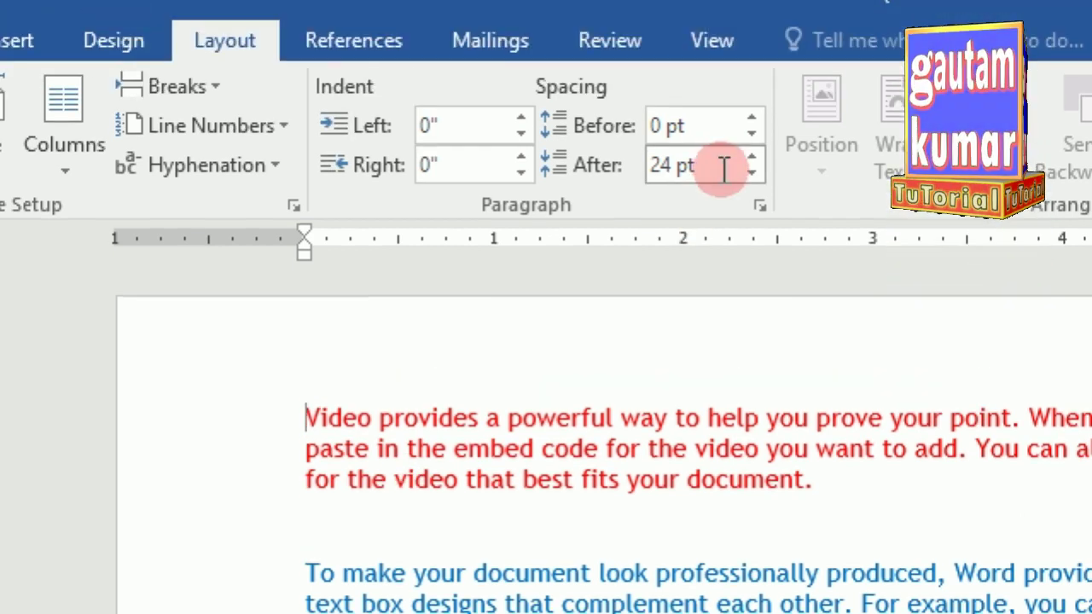
# Set the red paragraph's spacing after back to 0 pt
pyautogui.click(753, 177)
pyautogui.click(753, 177)
pyautogui.click(753, 176)
pyautogui.click(753, 177)
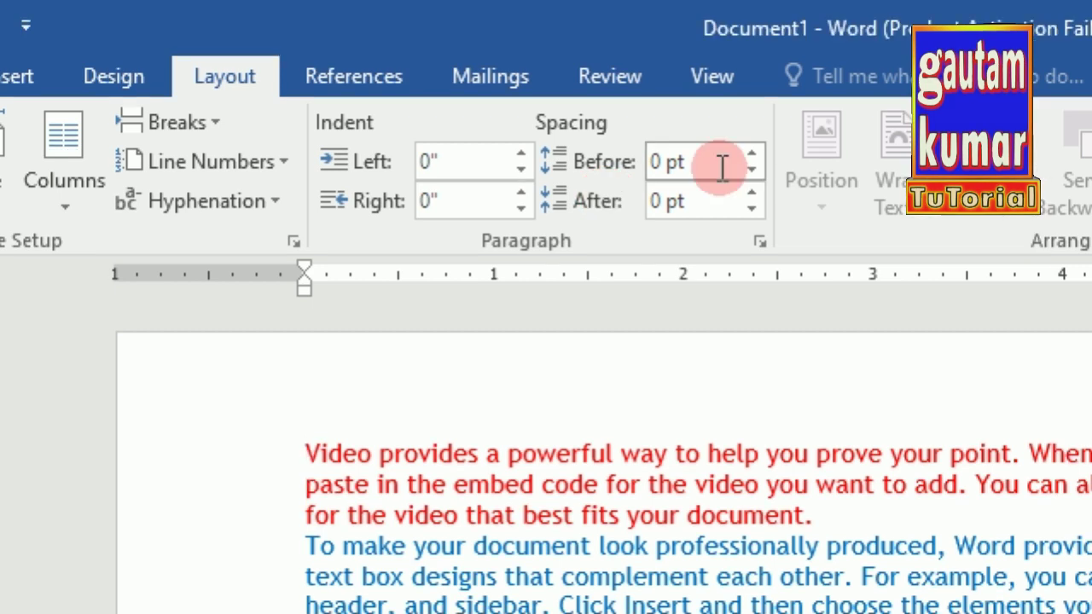
# Increase the red paragraph's spacing before to 42 pt
pyautogui.click(753, 155)
pyautogui.click(753, 155)
pyautogui.click(753, 156)
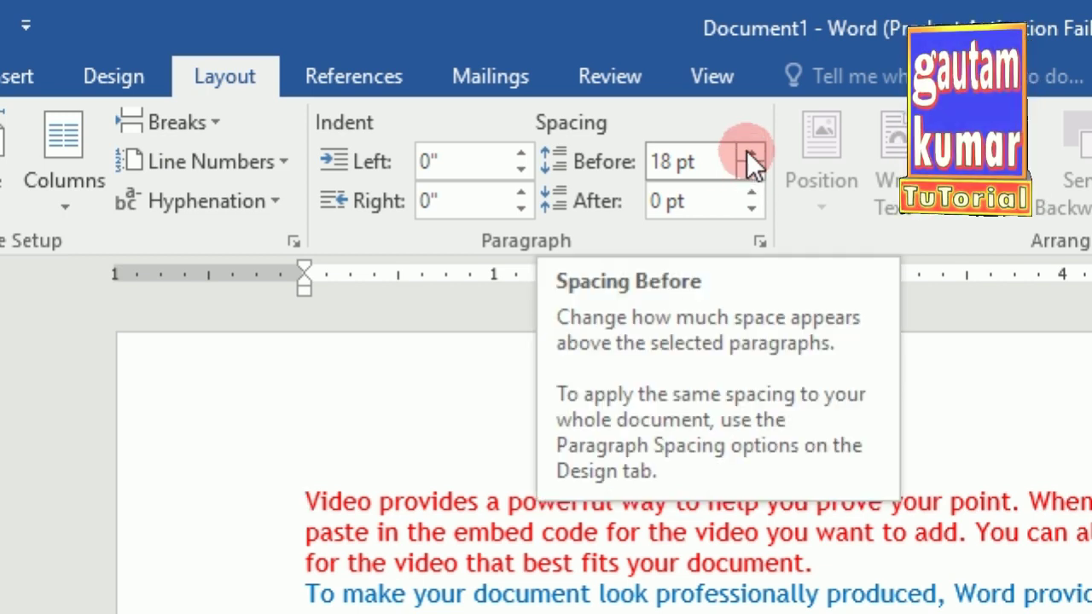
pyautogui.click(748, 150)
pyautogui.click(748, 150)
pyautogui.click(751, 154)
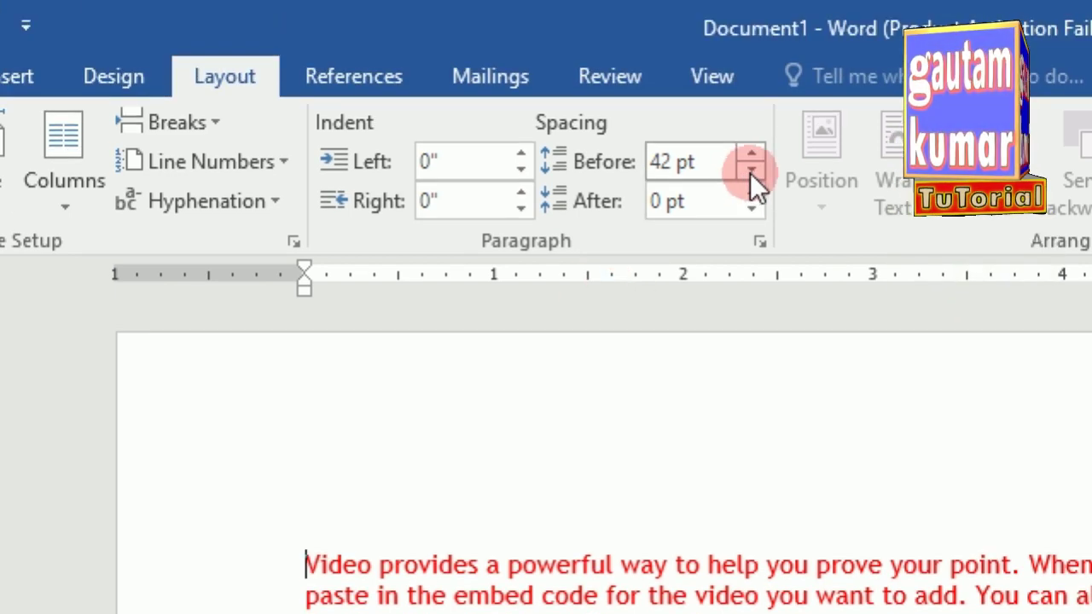
# Set the red paragraph's spacing before back to 0 pt
pyautogui.click(751, 135)
pyautogui.click(751, 134)
pyautogui.click(751, 135)
pyautogui.click(751, 135)
pyautogui.click(750, 172)
pyautogui.click(750, 172)
pyautogui.click(750, 172)
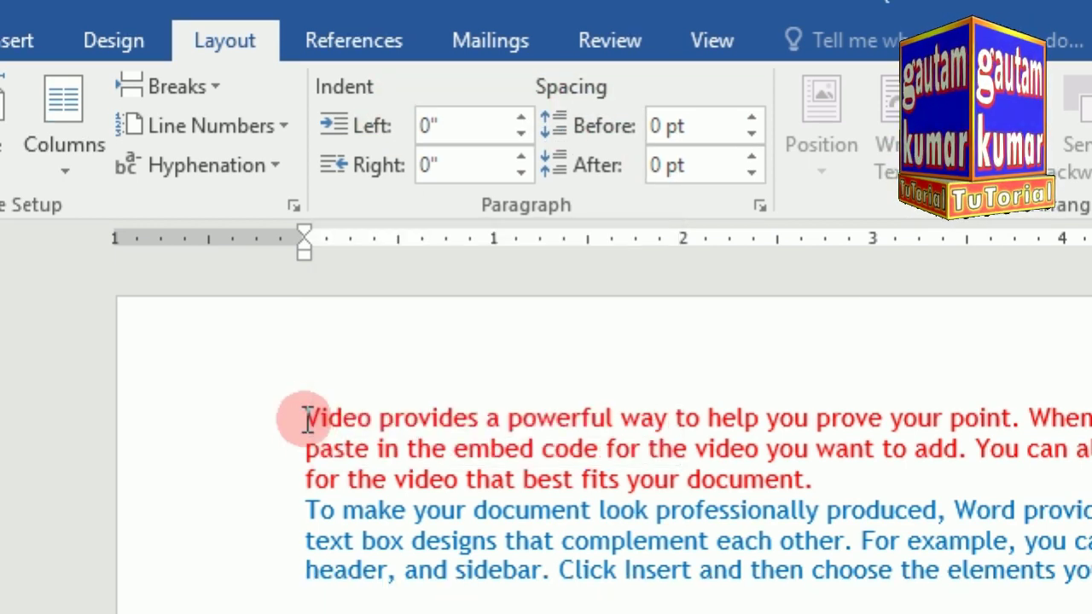
pyautogui.doubleClick(308, 454)
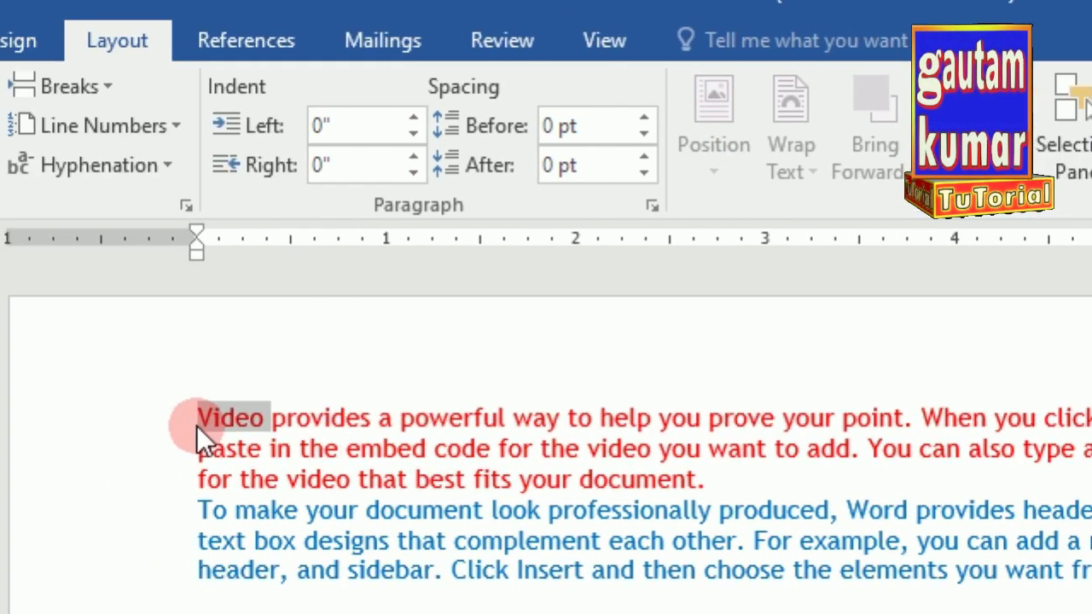
pyautogui.click(305, 426)
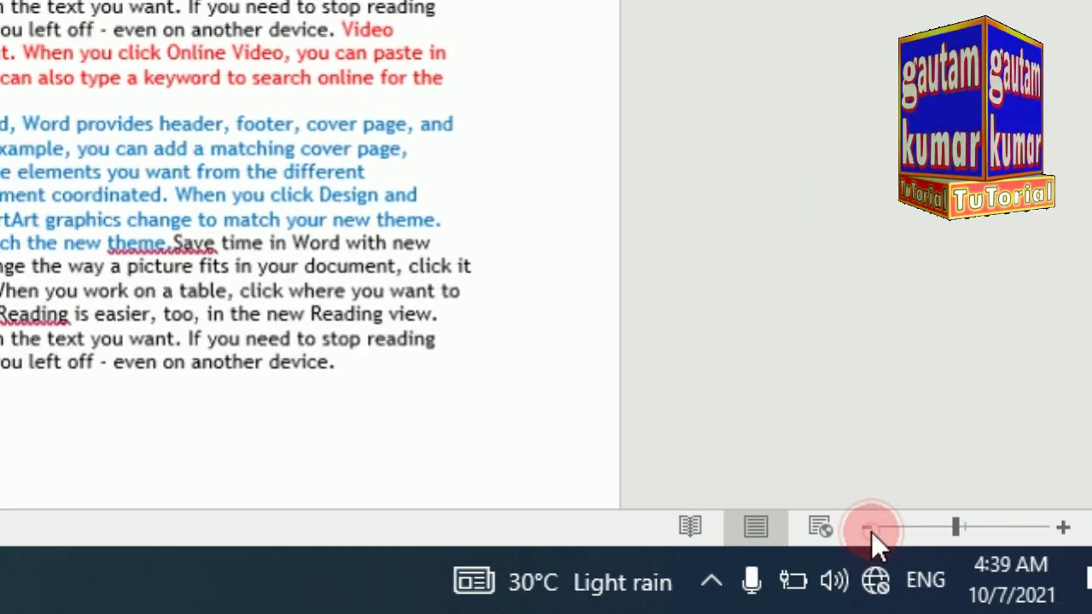
# Zoom out the document to view the page with the repeated red, blue and black paragraphs from its beginning
pyautogui.click(871, 532)
pyautogui.click(871, 532)
pyautogui.click(871, 532)
pyautogui.click(872, 531)
pyautogui.click(871, 532)
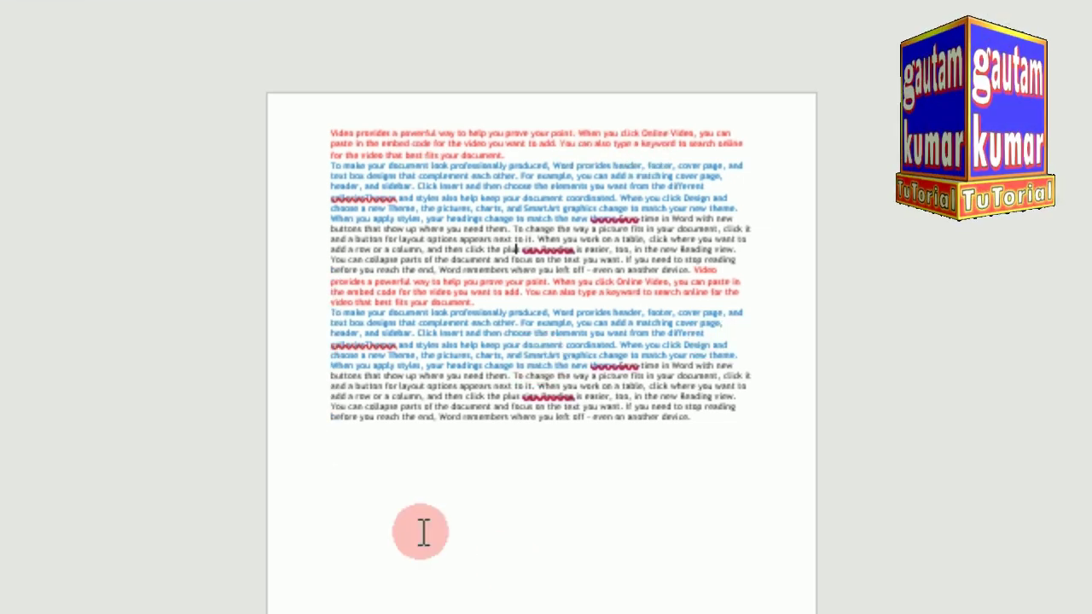
pyautogui.scroll(3, 531, 151)
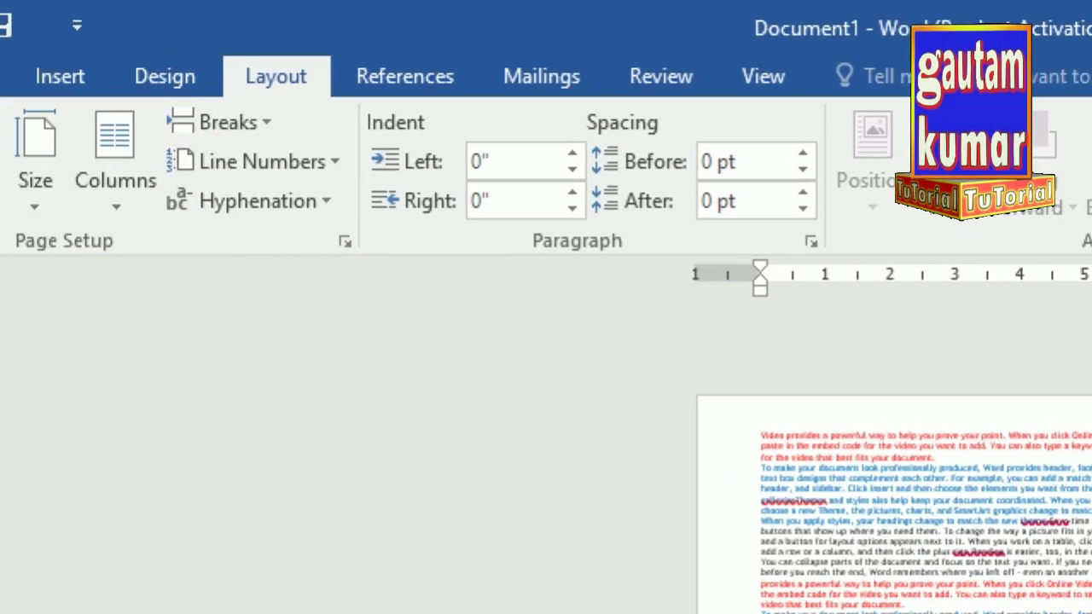
# Draw a heart shape about 2.8 inches wide over the middle of the document text
pyautogui.click(259, 77)
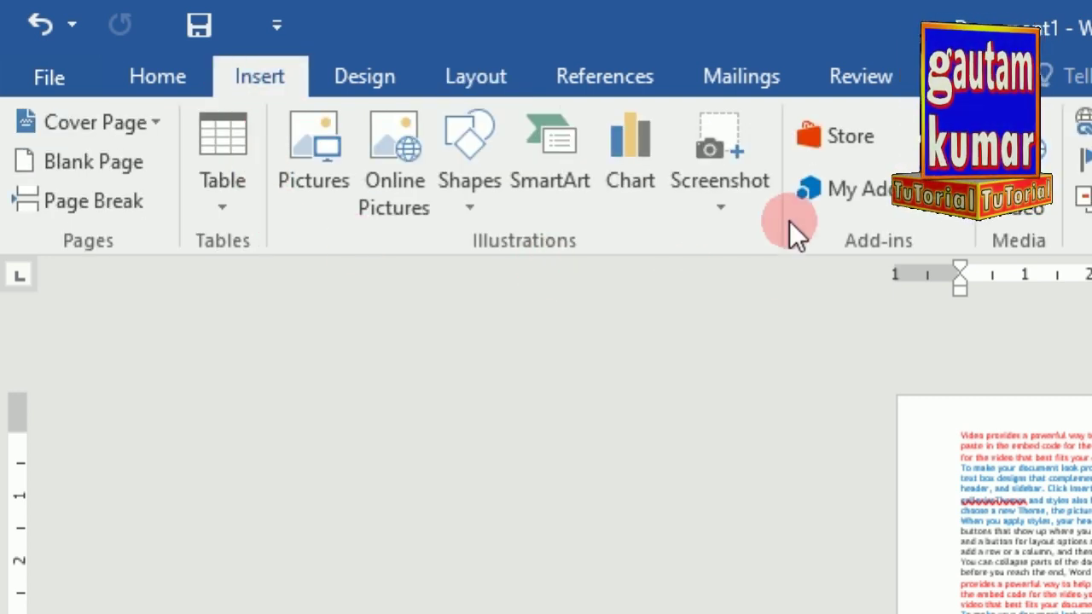
pyautogui.click(470, 211)
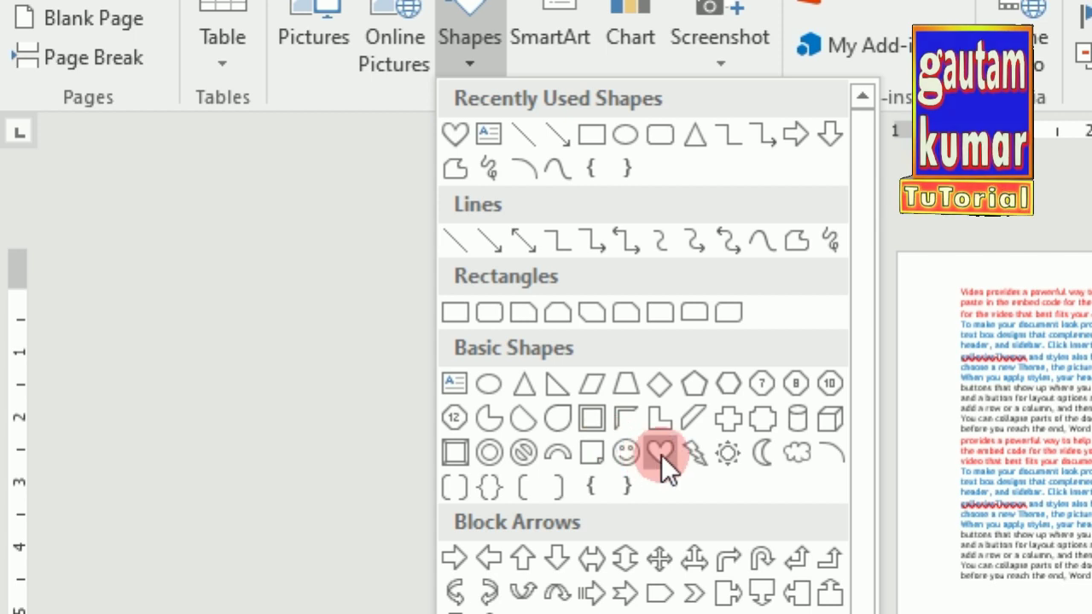
pyautogui.click(662, 455)
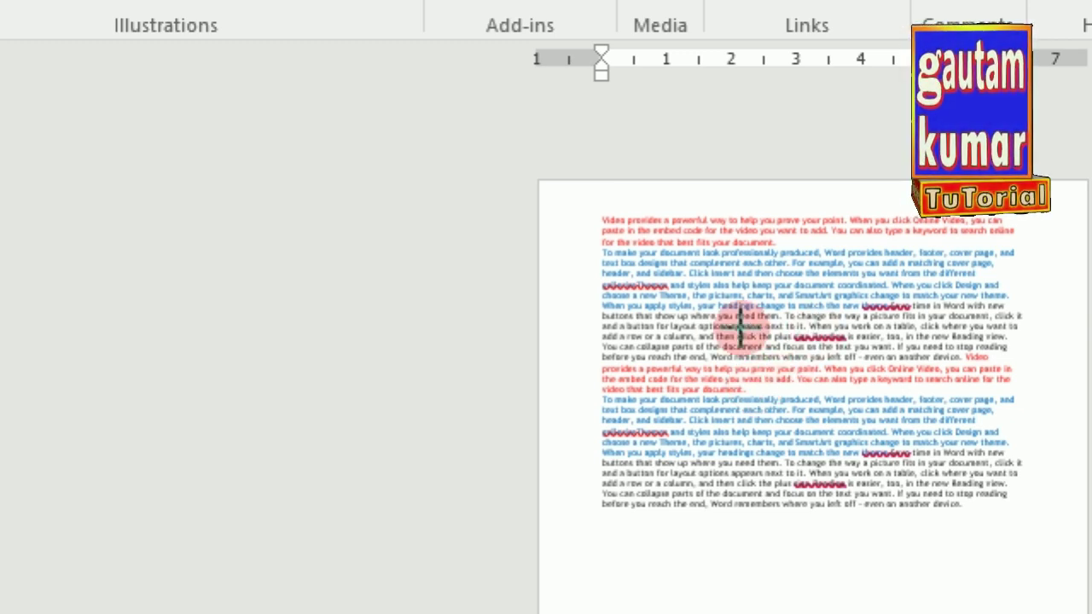
pyautogui.moveTo(750, 316); pyautogui.dragTo(934, 507)
# Move the heart freely around the page, ending over the upper middle of the text
pyautogui.moveTo(705, 336); pyautogui.dragTo(672, 307)
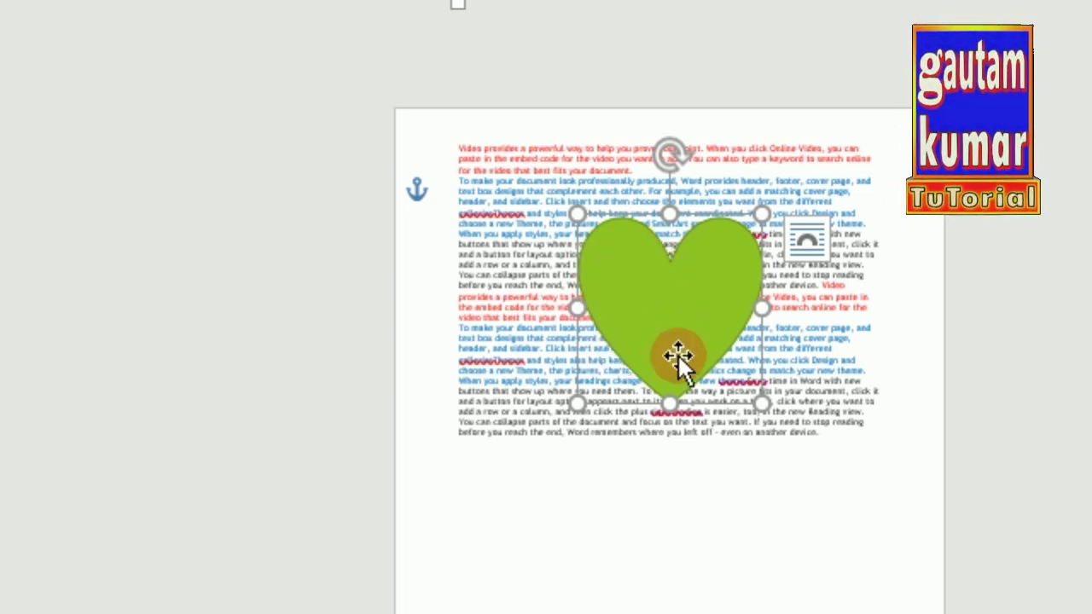
pyautogui.moveTo(630, 294); pyautogui.dragTo(542, 452)
pyautogui.moveTo(563, 451); pyautogui.dragTo(560, 163)
pyautogui.scroll(1, 682, 167)
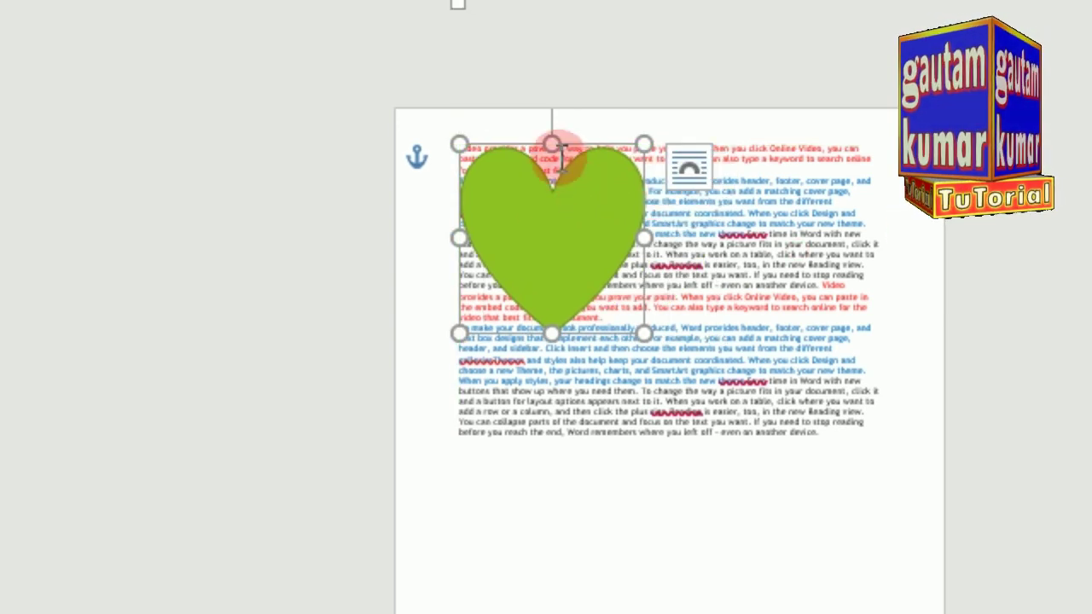
pyautogui.moveTo(563, 214); pyautogui.dragTo(602, 264)
pyautogui.scroll(-2, 628, 332)
pyautogui.scroll(1, 603, 162)
pyautogui.scroll(1, 751, 184)
pyautogui.click(652, 224)
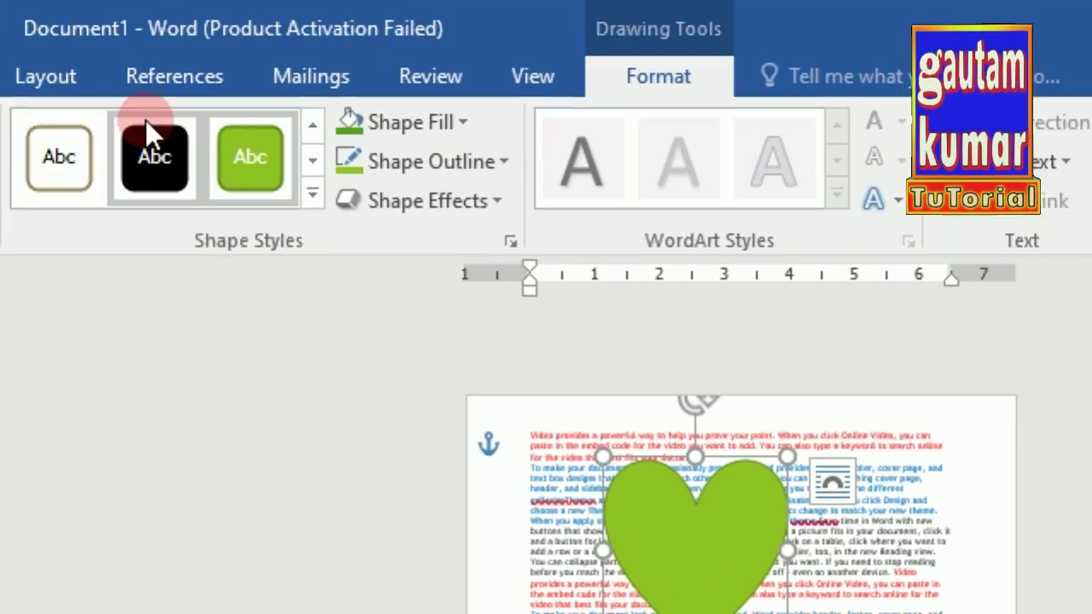
# Position the heart at the page's top right, then at its top left, with square text wrapping
pyautogui.click(150, 77)
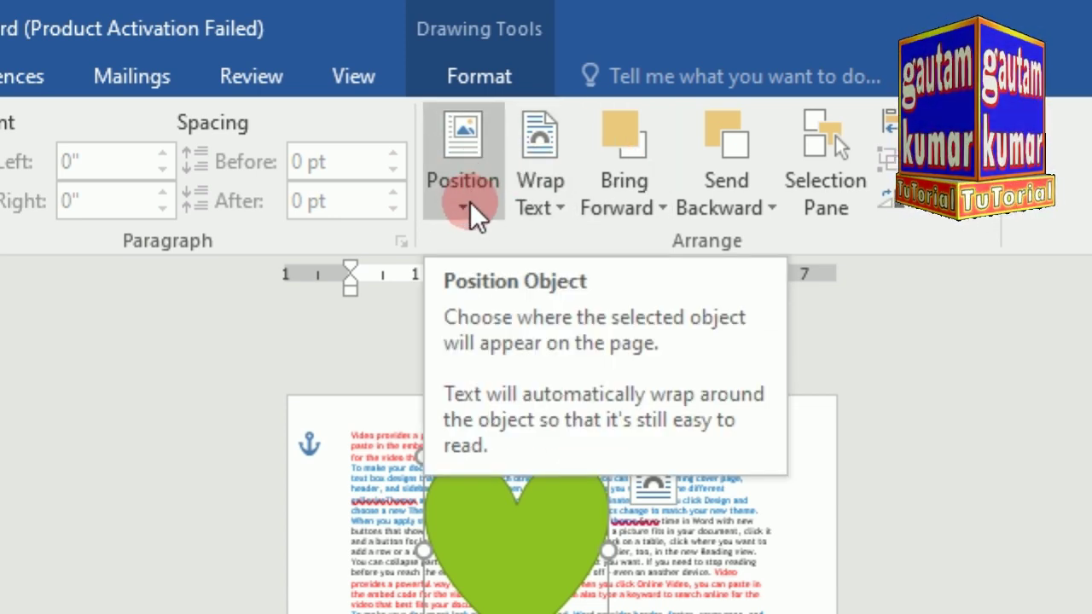
pyautogui.click(471, 205)
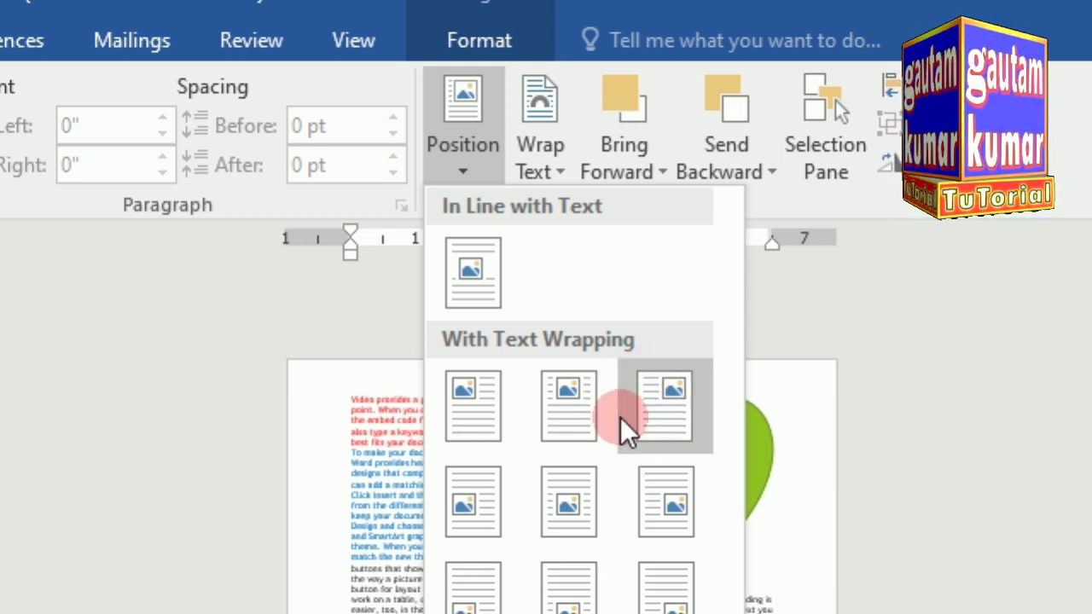
pyautogui.click(664, 416)
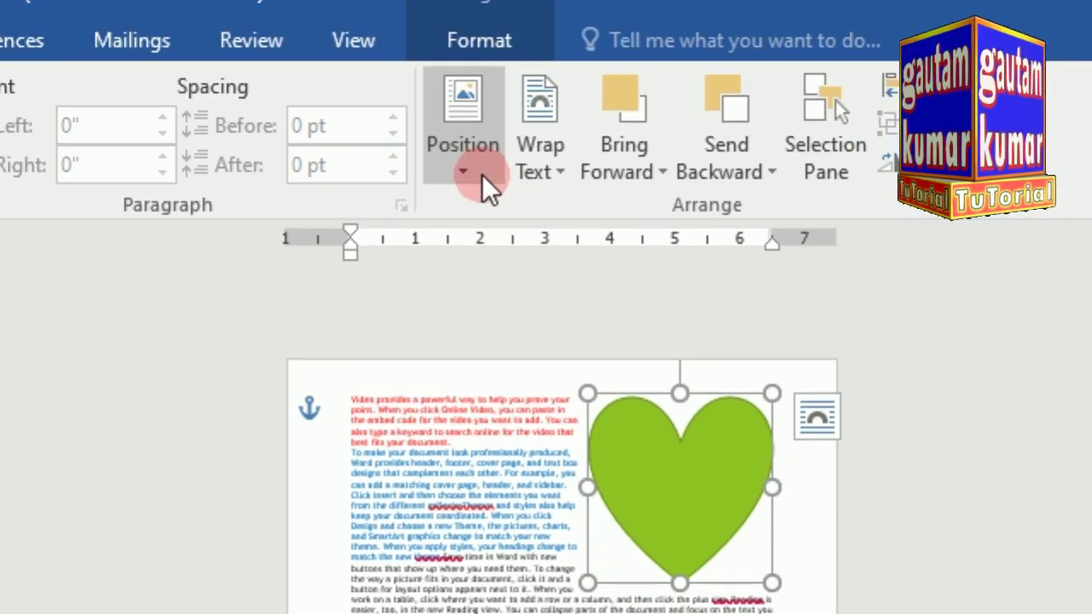
pyautogui.click(469, 30)
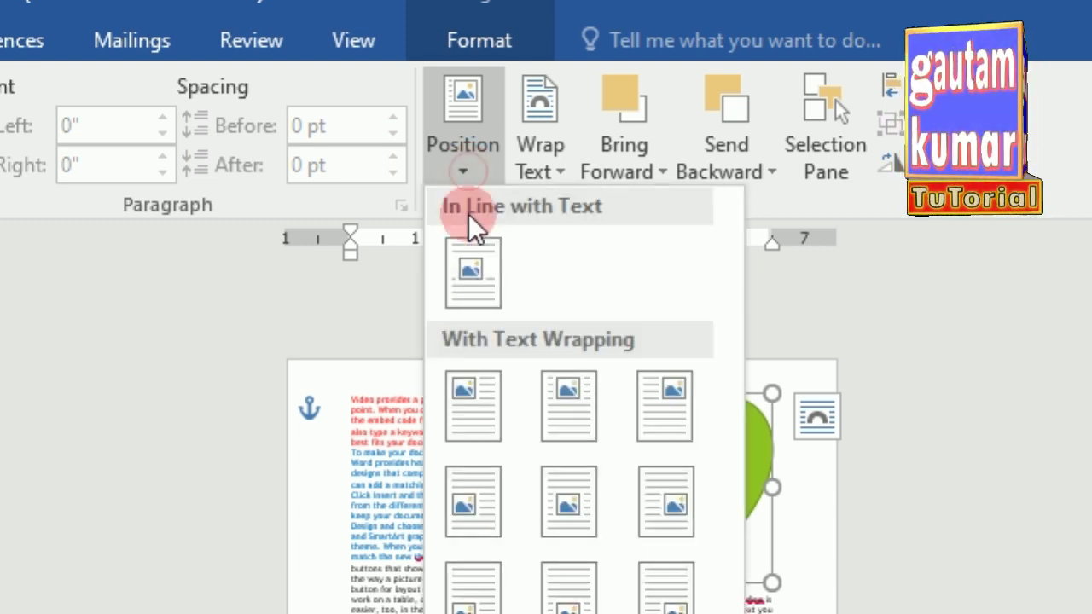
pyautogui.click(468, 388)
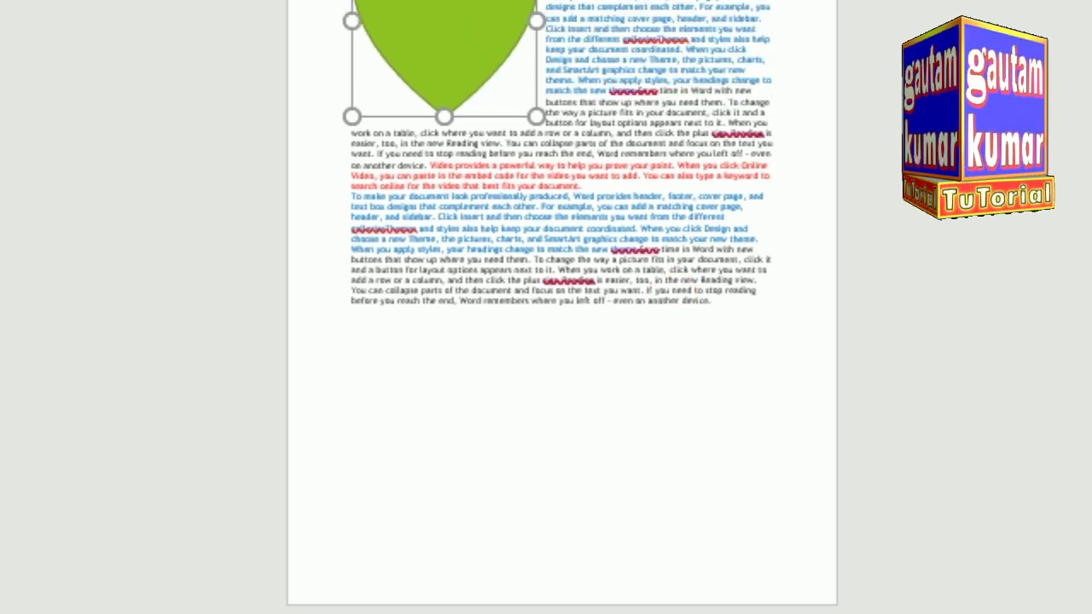
# Position the heart at the page's bottom right, then at its middle left, with square text wrapping
pyautogui.click(462, 28)
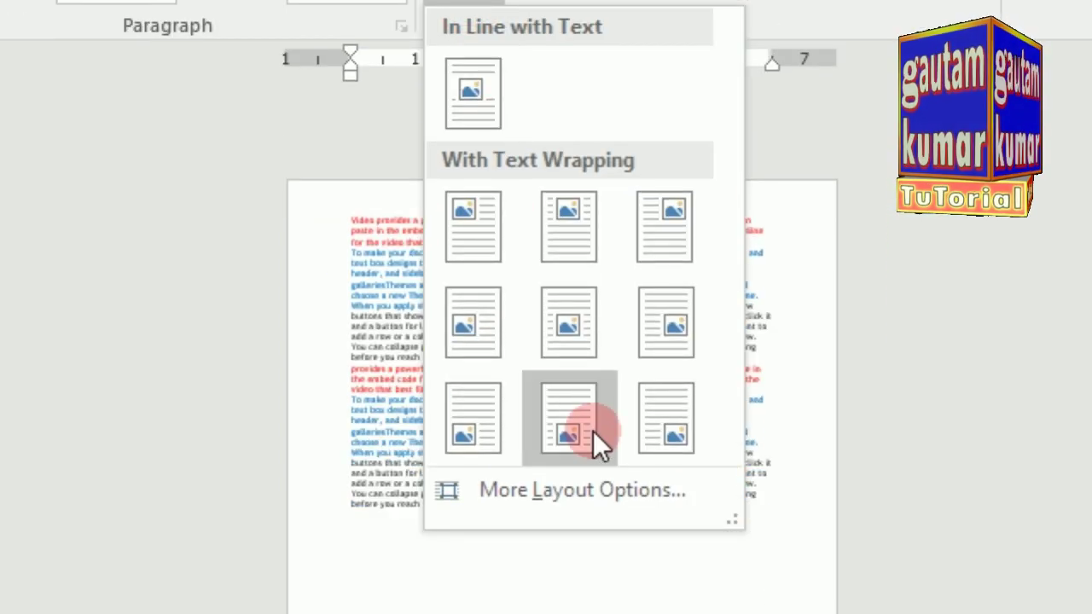
pyautogui.click(666, 438)
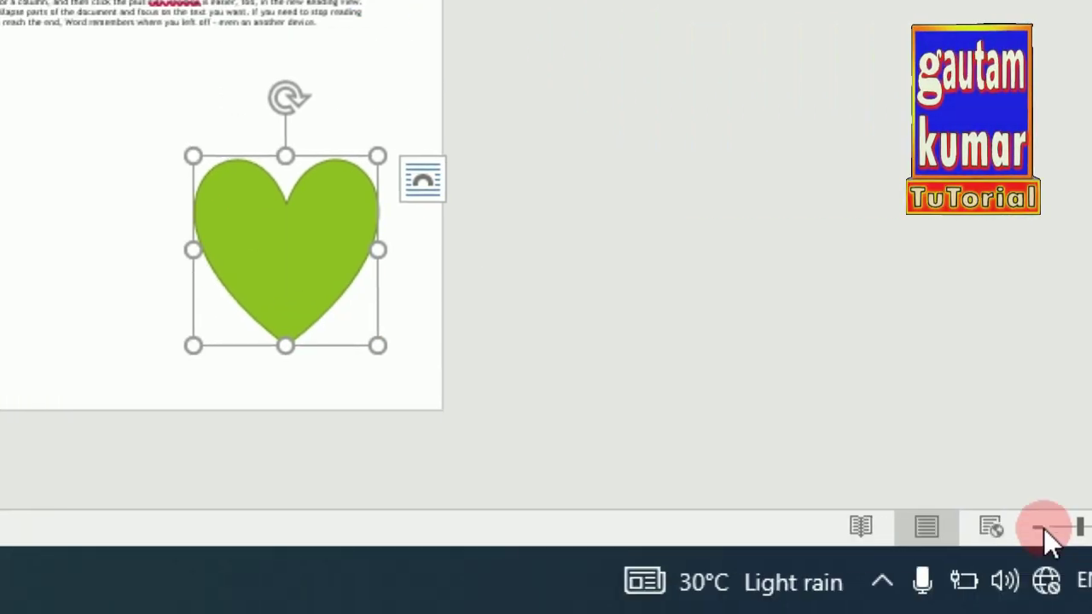
pyautogui.click(1044, 528)
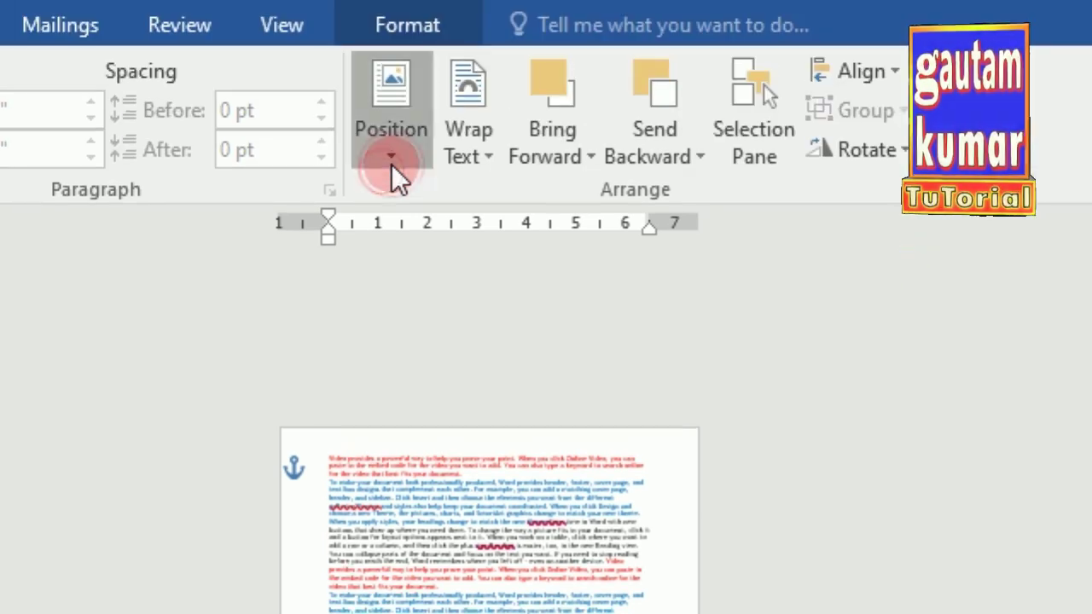
pyautogui.click(391, 159)
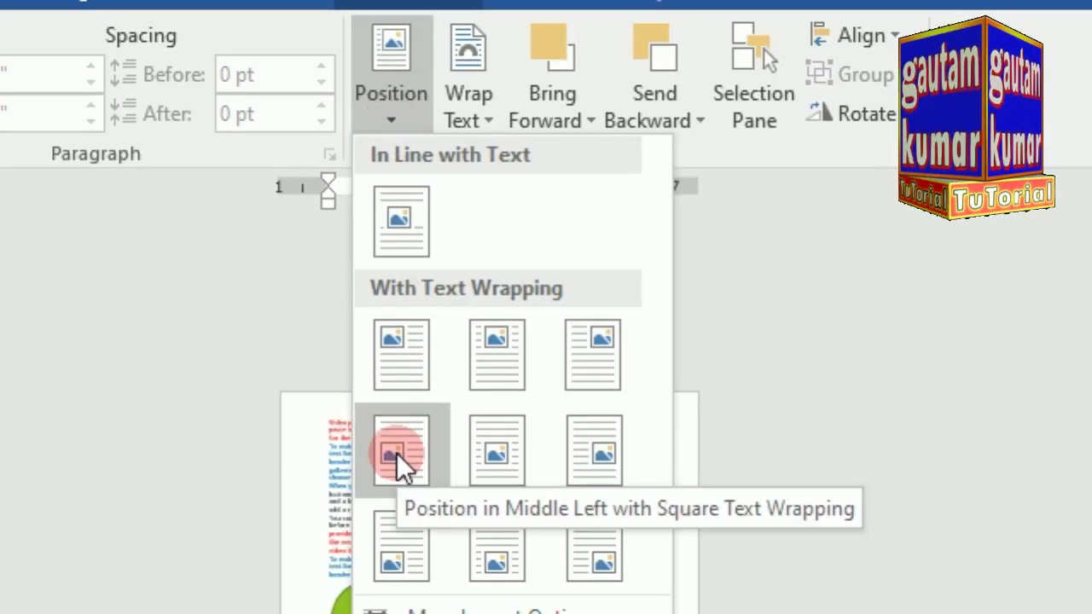
pyautogui.click(399, 488)
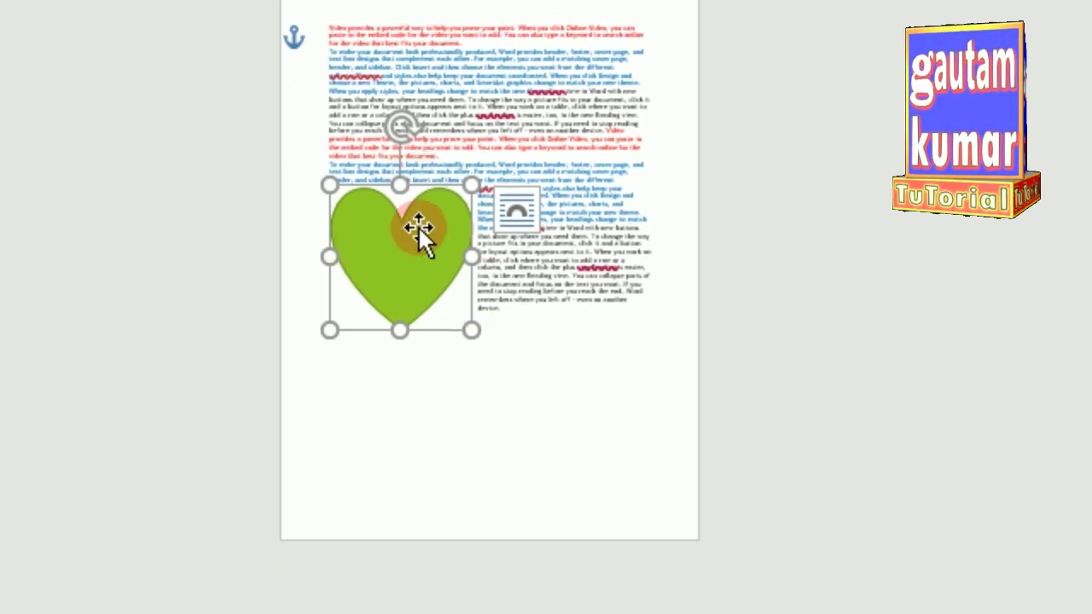
# Position the heart at the page's middle center, then at its top left, with square text wrapping
pyautogui.click(391, 60)
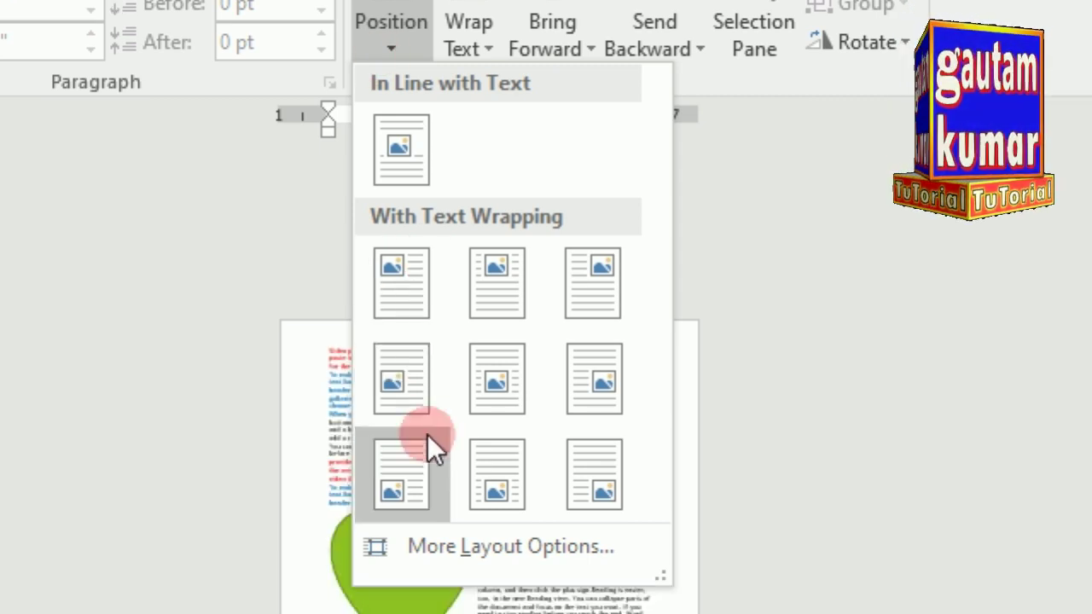
pyautogui.click(505, 379)
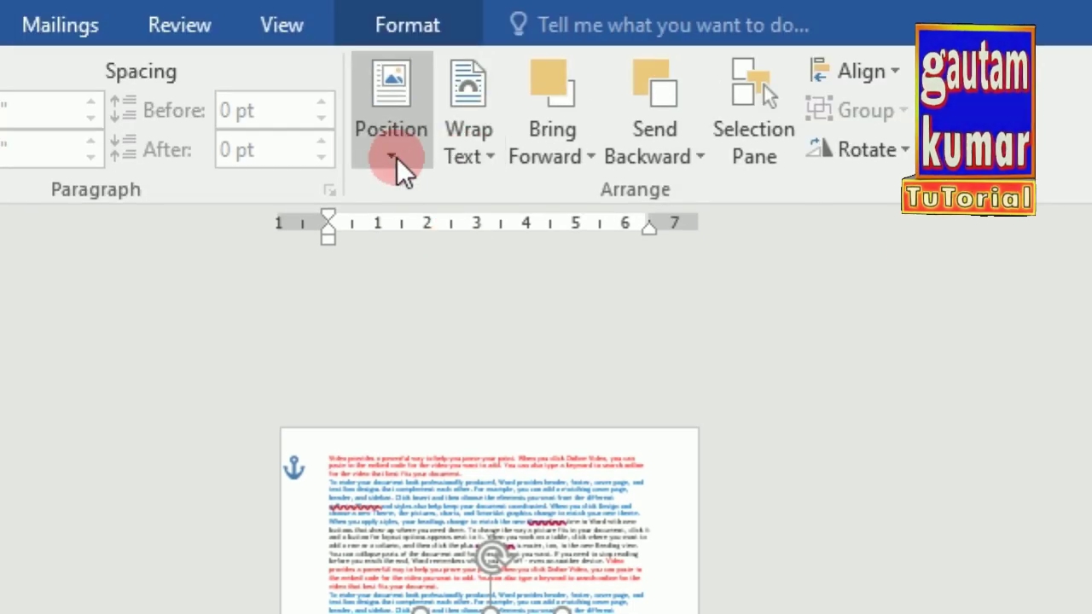
pyautogui.click(395, 157)
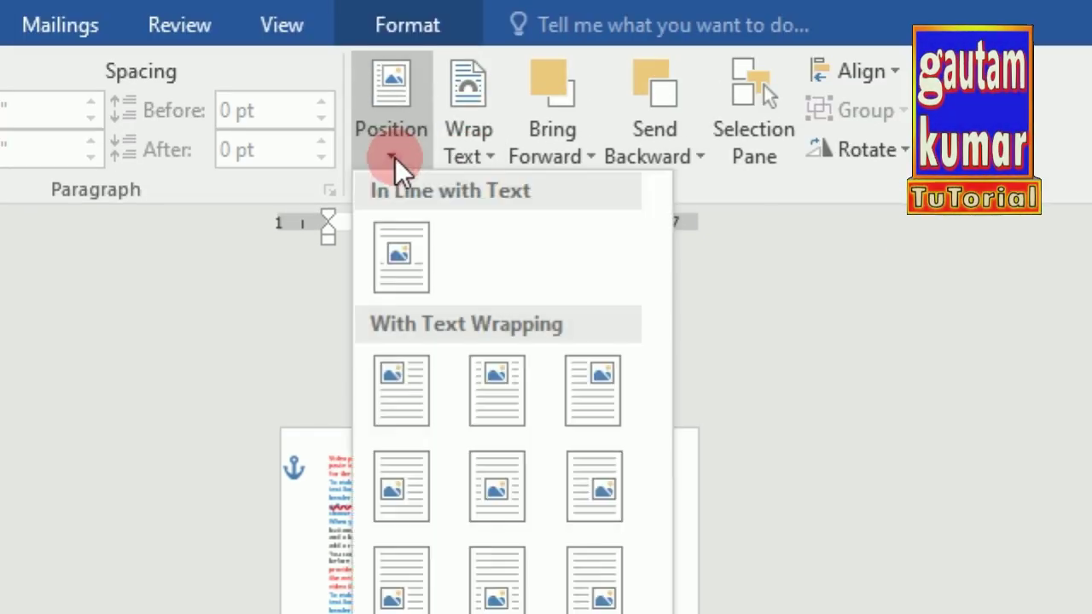
pyautogui.click(396, 372)
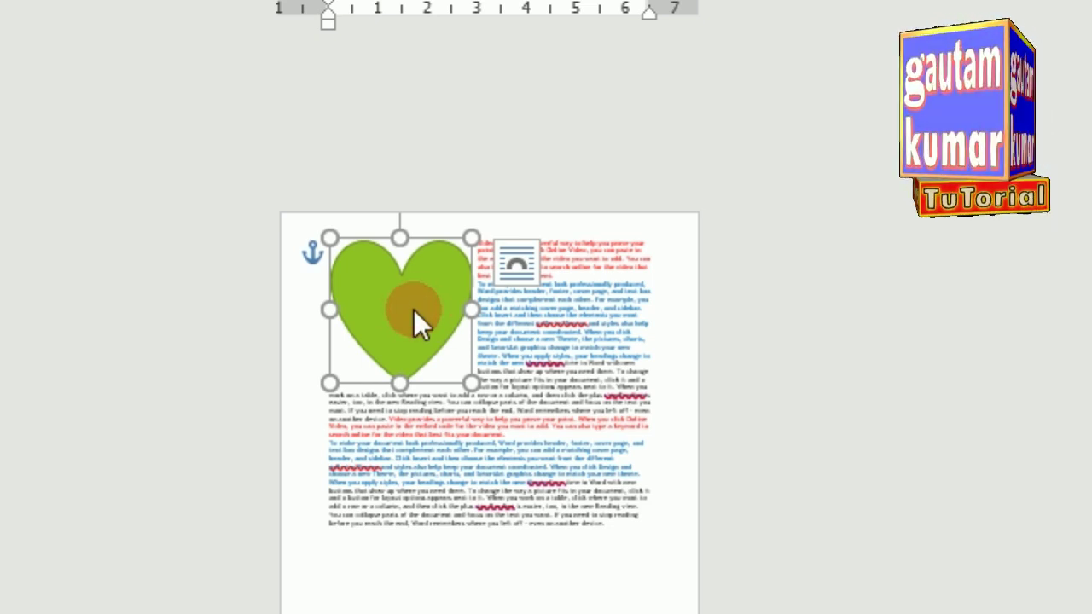
# Delete the heart shape and insert the picture img7 from the Model Photos folder
pyautogui.press('Delete')
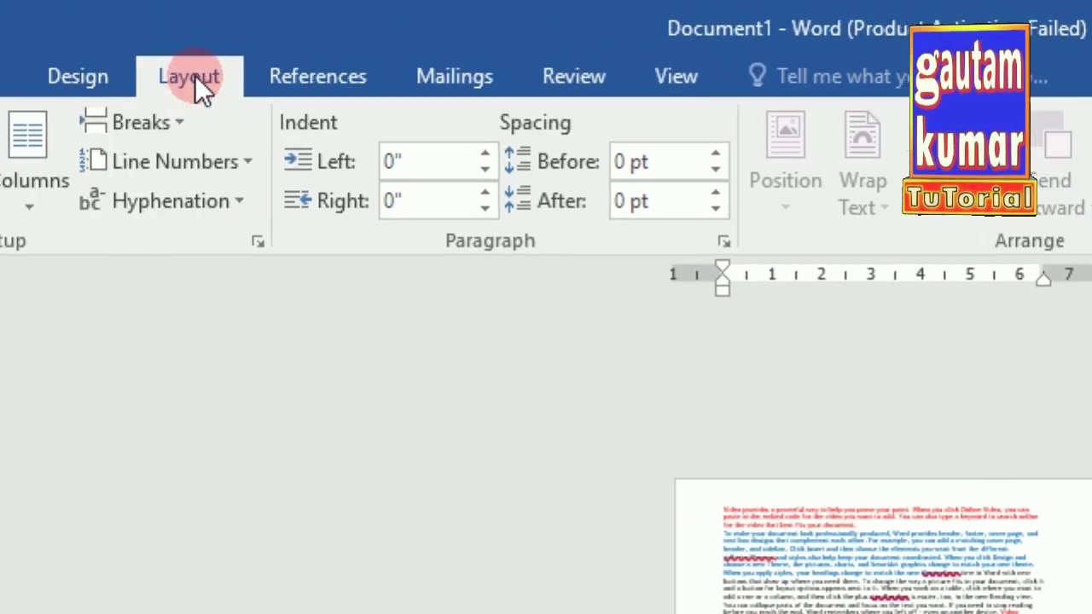
pyautogui.click(258, 76)
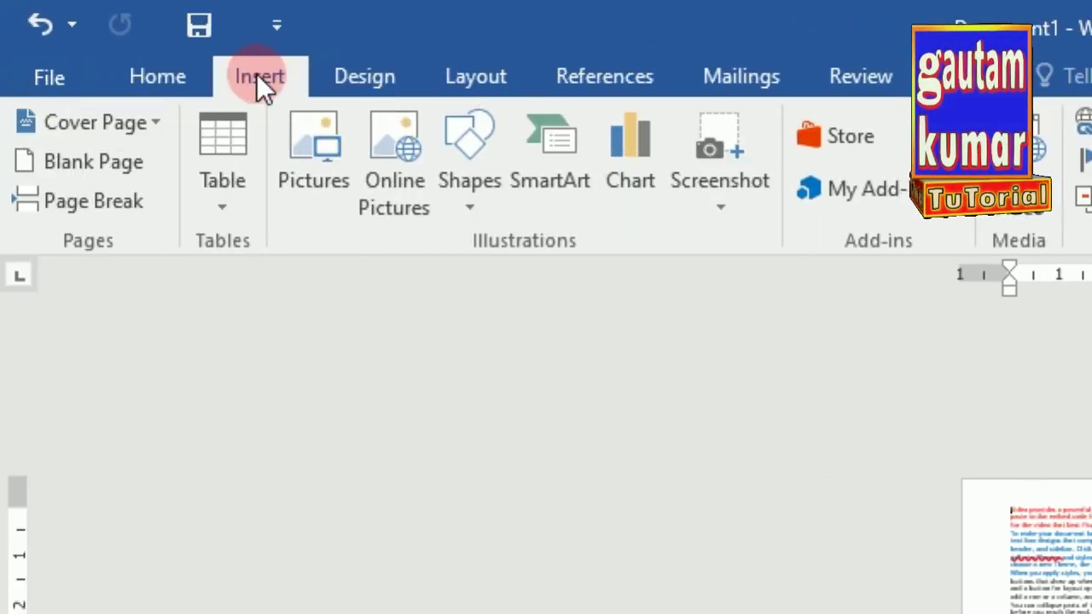
pyautogui.click(324, 158)
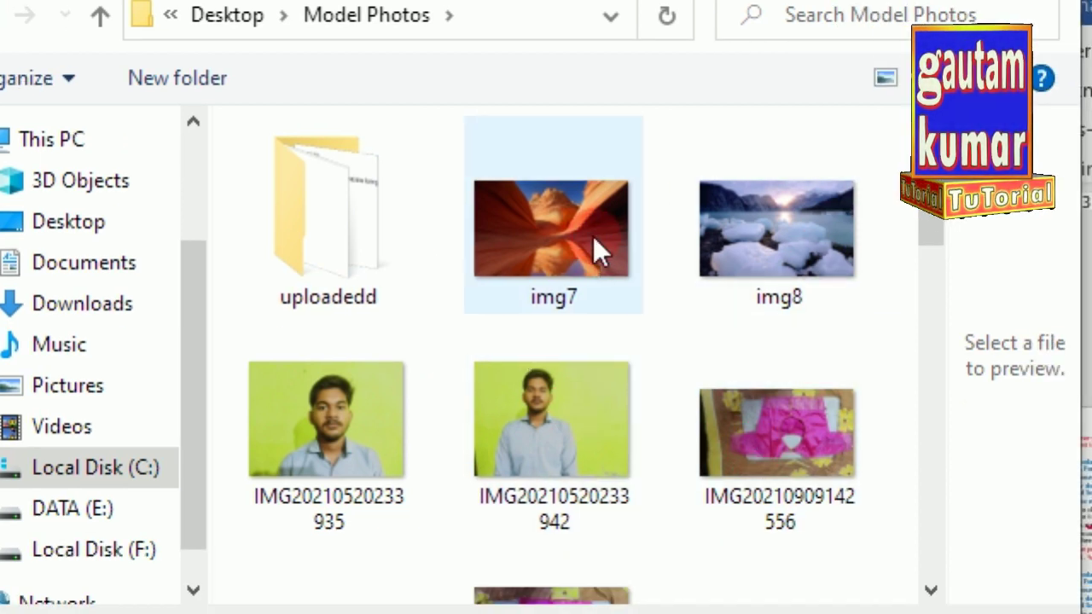
pyautogui.click(593, 236)
pyautogui.click(735, 441)
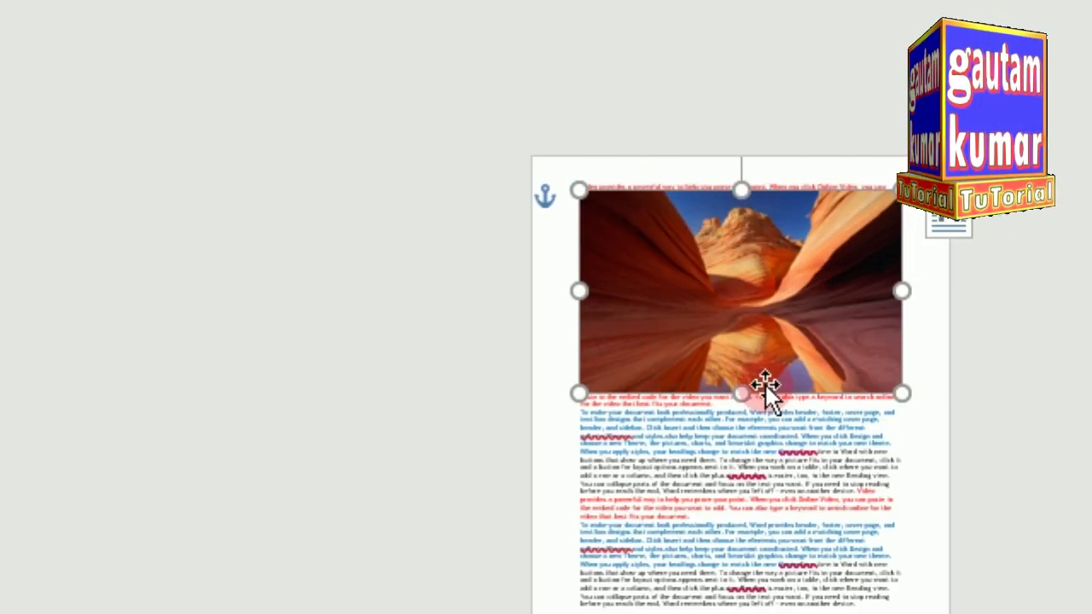
# Shrink the inserted picture to about 3.9 inches wide and position it at the page's top right with square text wrapping
pyautogui.moveTo(900, 188); pyautogui.dragTo(774, 273)
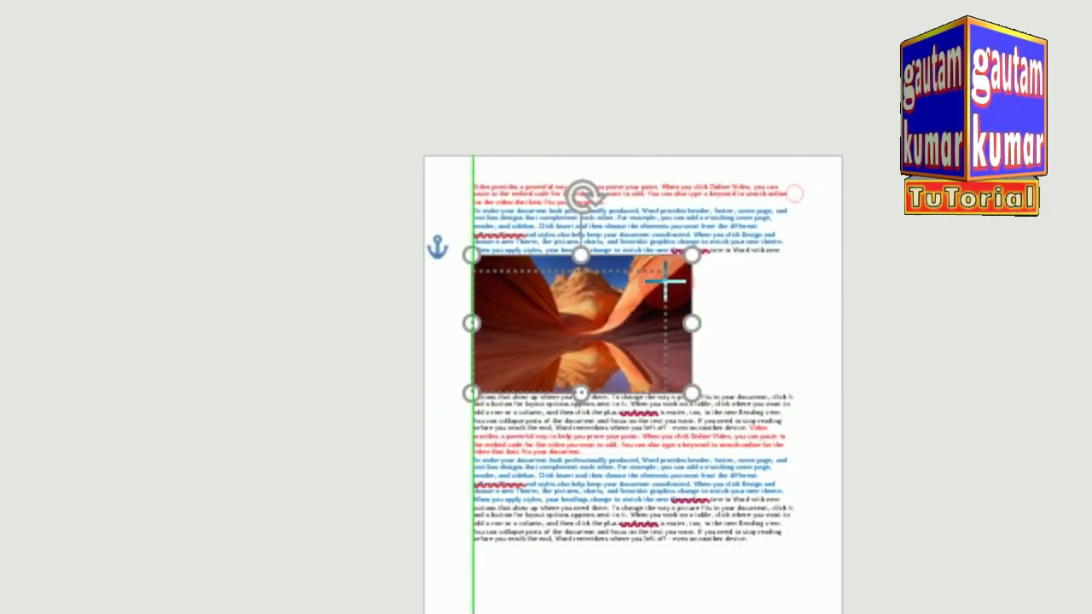
pyautogui.moveTo(666, 273); pyautogui.dragTo(667, 271)
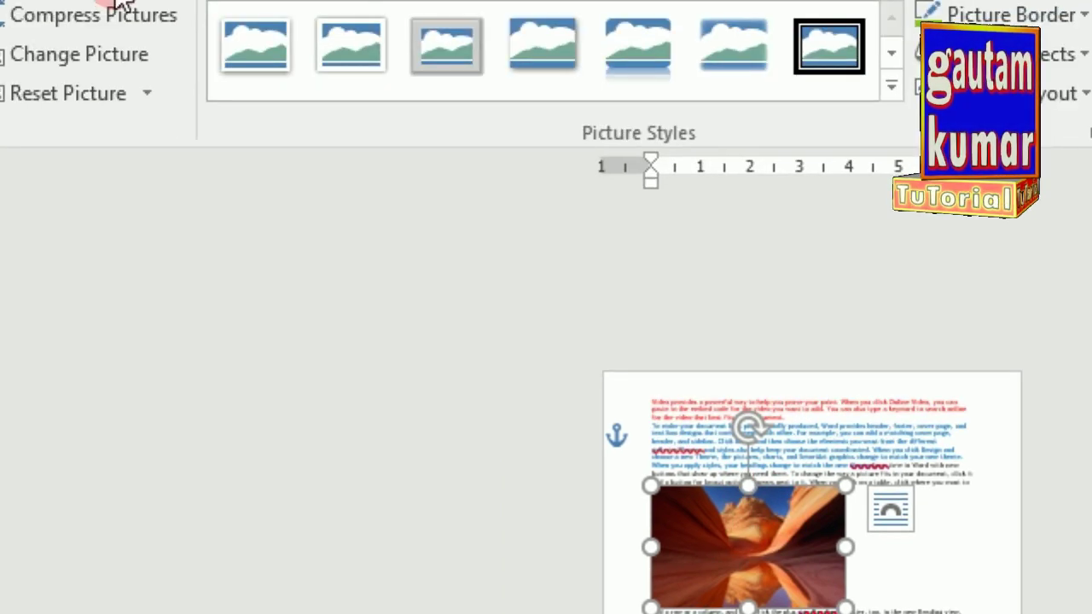
pyautogui.click(260, 77)
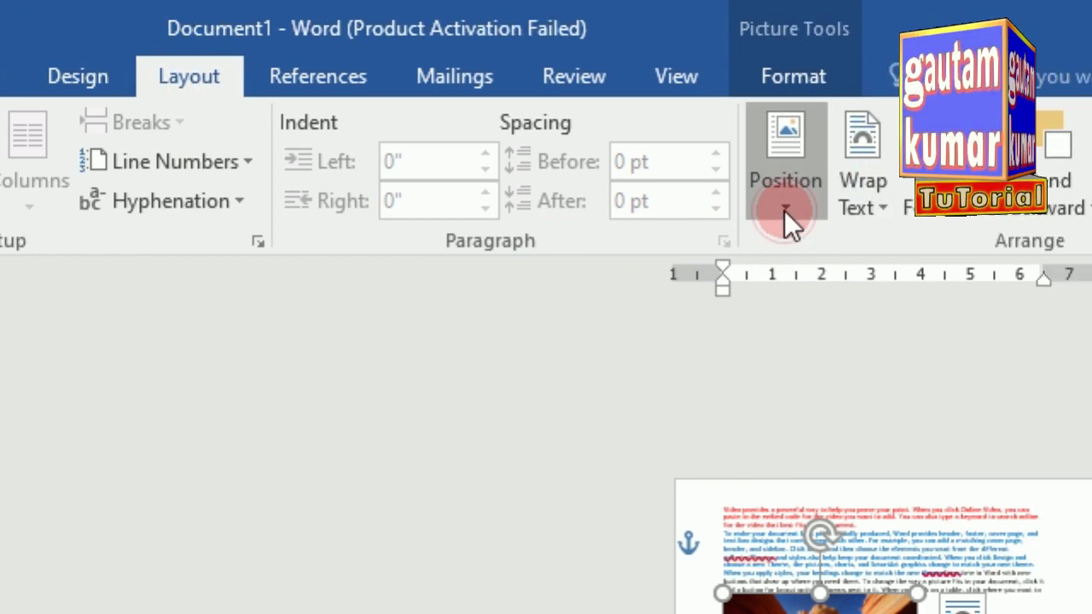
pyautogui.click(784, 210)
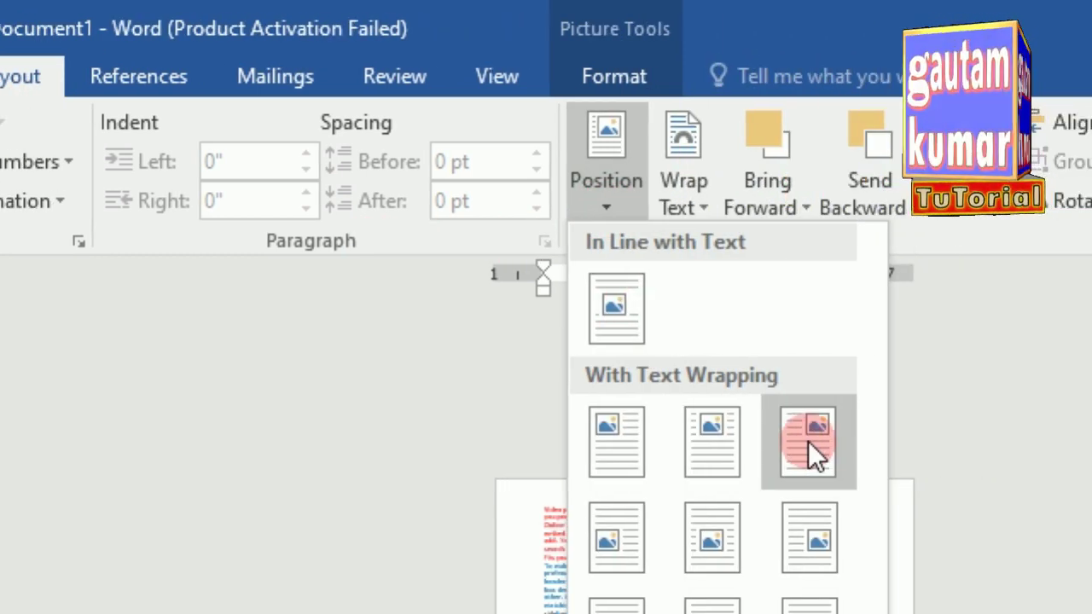
pyautogui.click(918, 448)
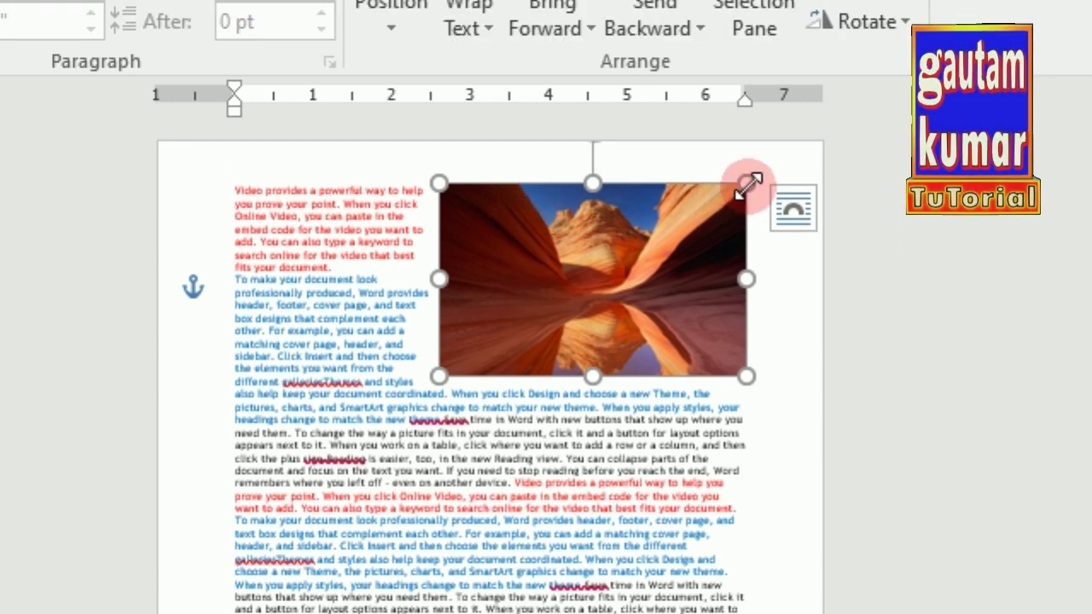
# Shrink the picture to about 2.6 inches wide and move it into the right side of the blue paragraph
pyautogui.moveTo(746, 147); pyautogui.dragTo(644, 212)
pyautogui.moveTo(642, 249); pyautogui.dragTo(638, 248)
pyautogui.moveTo(563, 294); pyautogui.dragTo(627, 268)
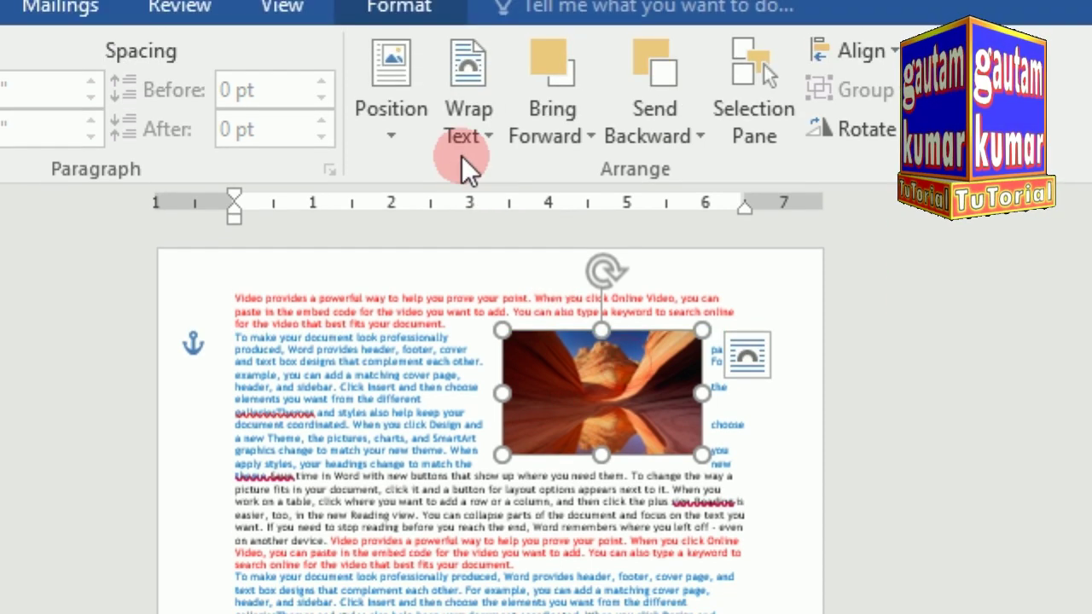
# Set the picture's text wrapping to Top and Bottom and move the picture to the middle of the text width
pyautogui.click(474, 28)
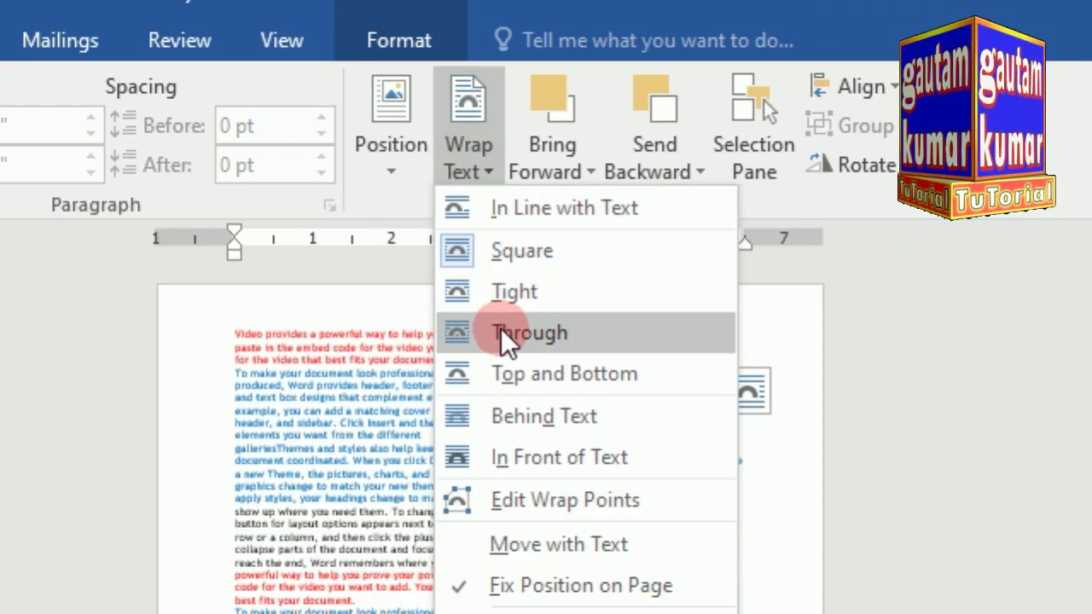
pyautogui.click(518, 375)
pyautogui.moveTo(551, 418); pyautogui.dragTo(459, 431)
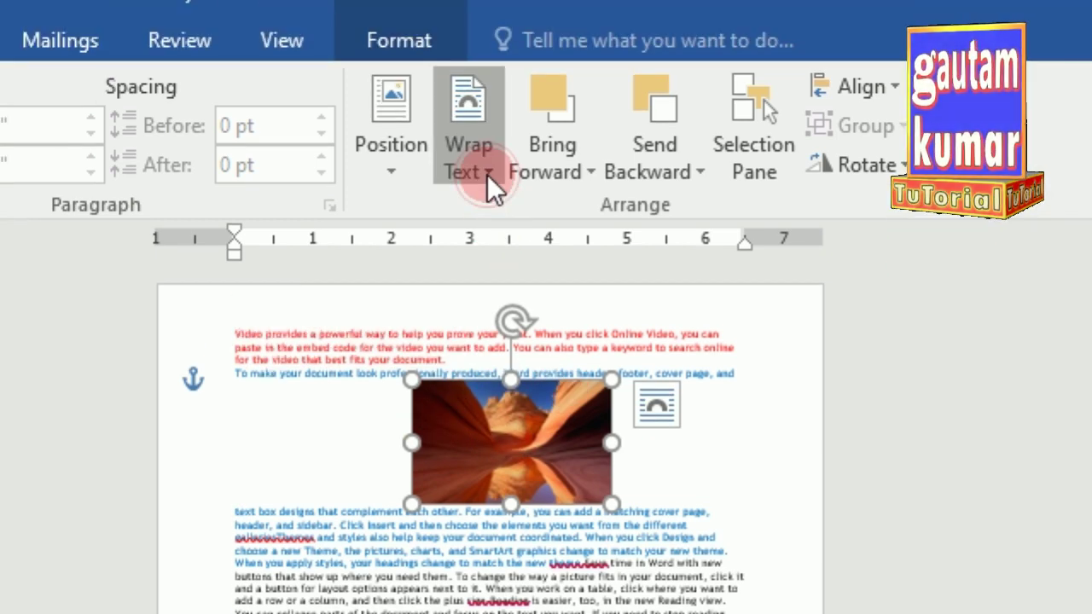
# Set the centered picture's text wrapping to Square
pyautogui.click(477, 98)
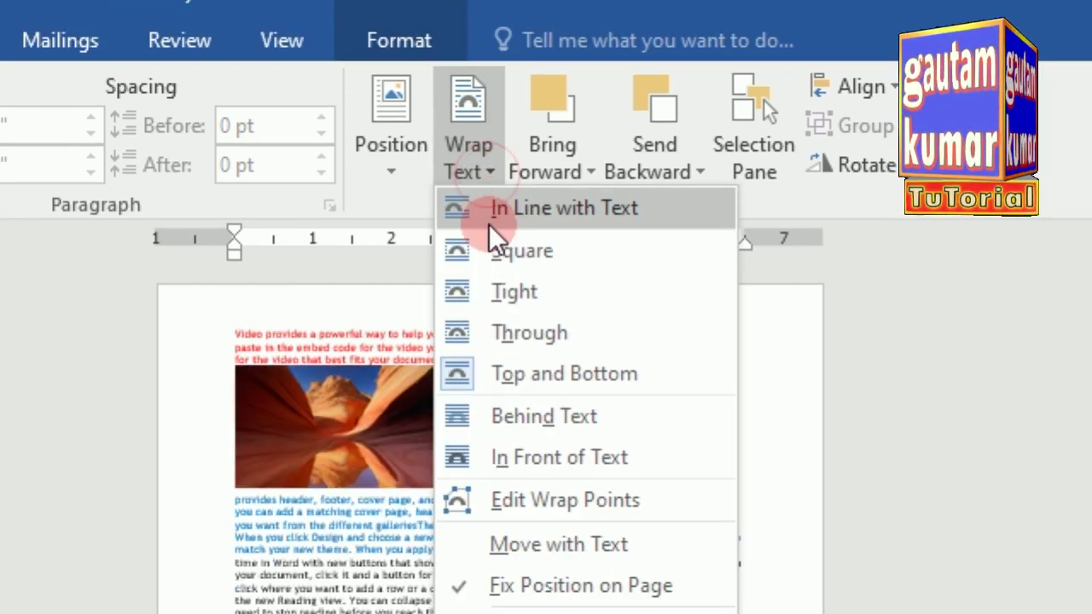
pyautogui.click(499, 256)
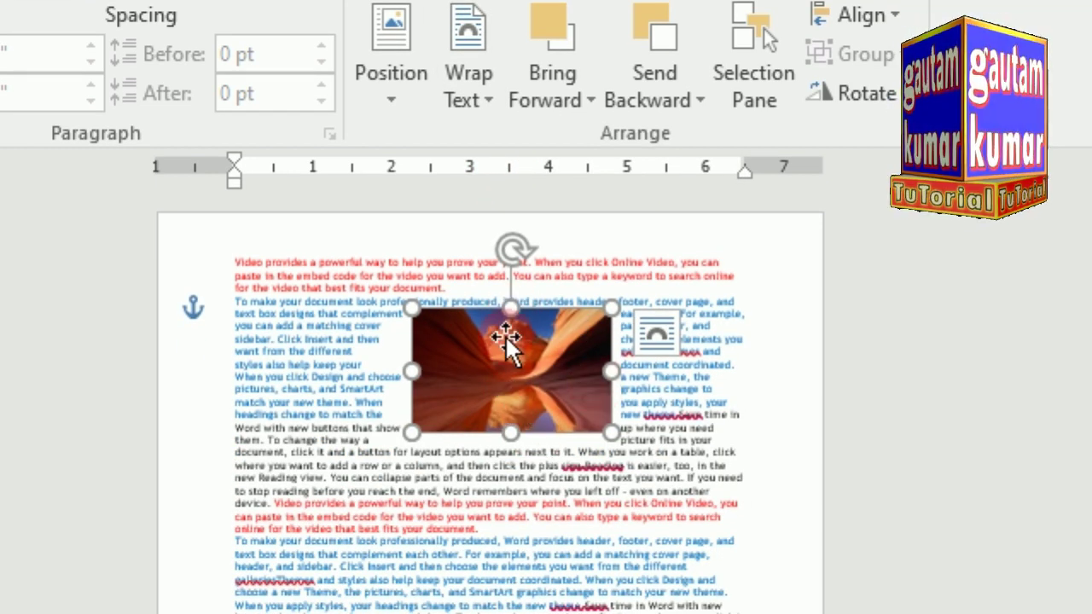
pyautogui.click(467, 102)
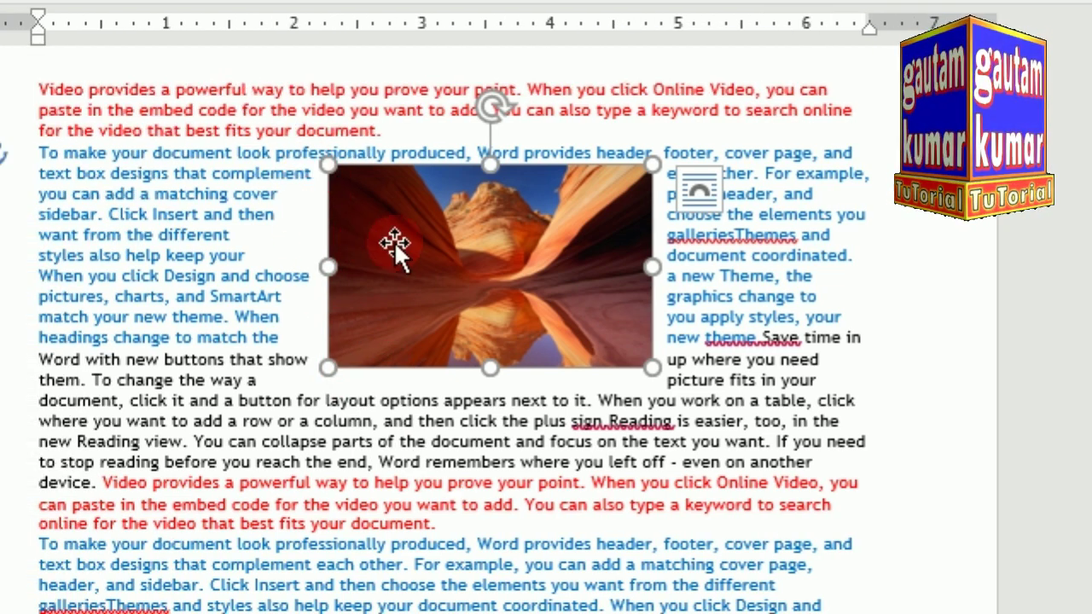
# Move the square-wrapped picture down through the paragraphs and back up beside the end of the first blue paragraph
pyautogui.moveTo(359, 243); pyautogui.dragTo(357, 295)
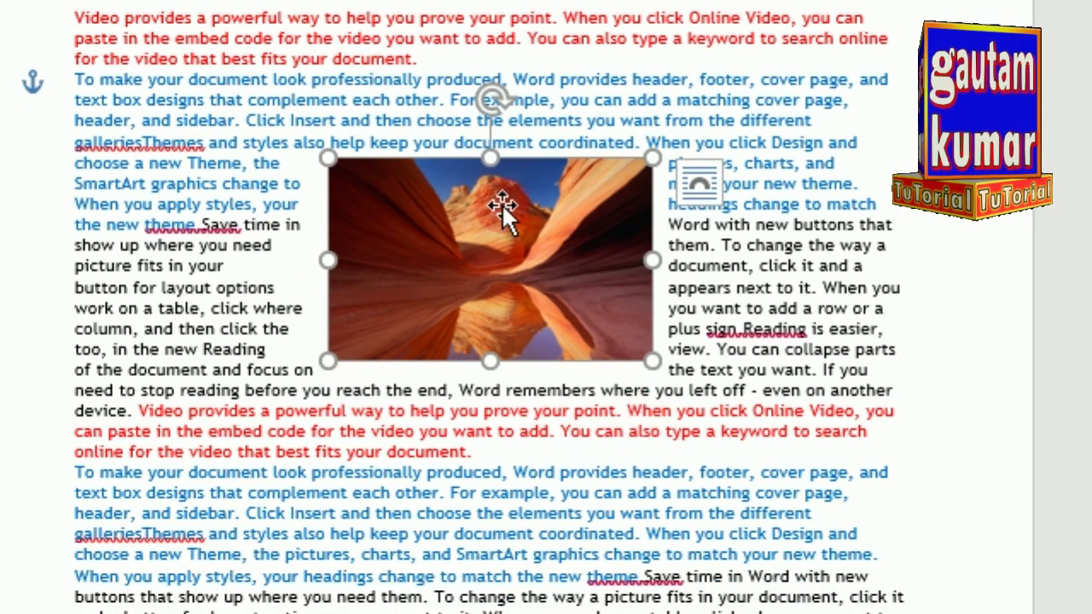
pyautogui.moveTo(490, 231); pyautogui.dragTo(340, 347)
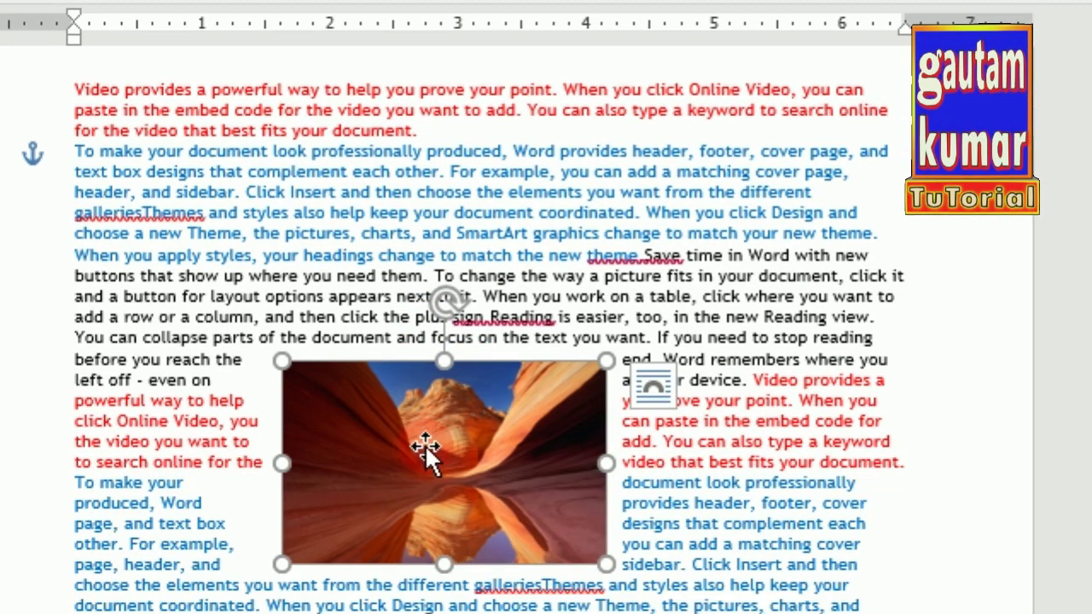
pyautogui.moveTo(419, 554); pyautogui.dragTo(439, 425)
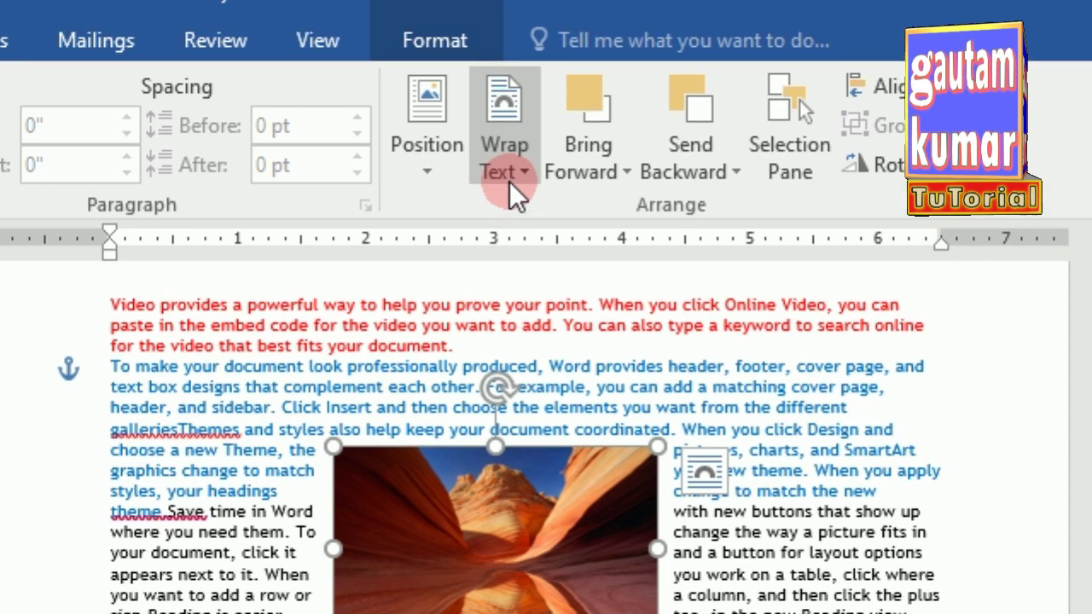
# Try Behind Text wrapping on the picture and change its wrapping to In Line with Text
pyautogui.click(509, 146)
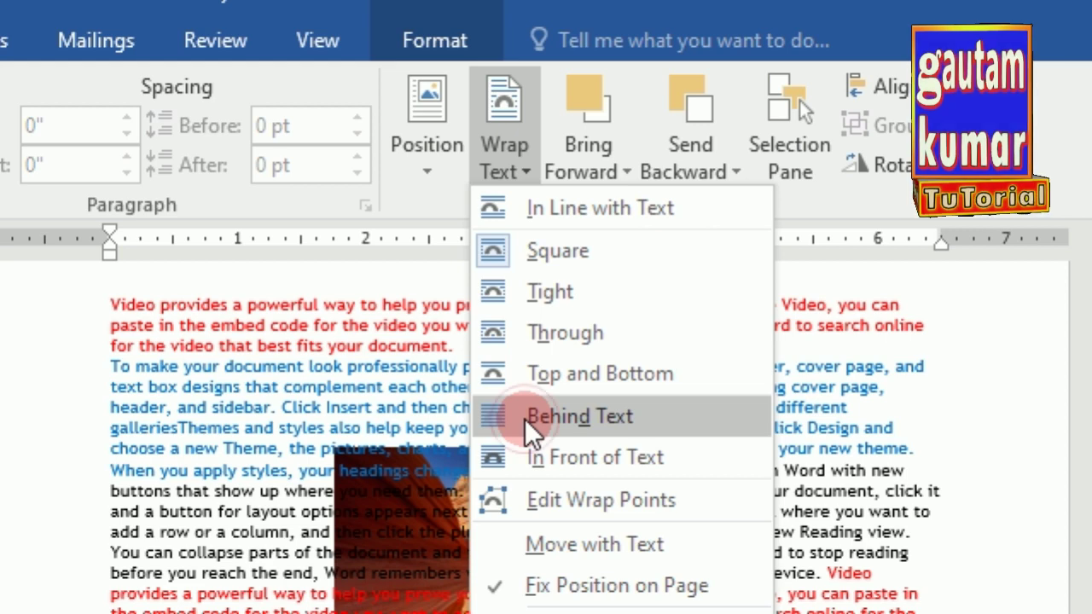
pyautogui.click(524, 419)
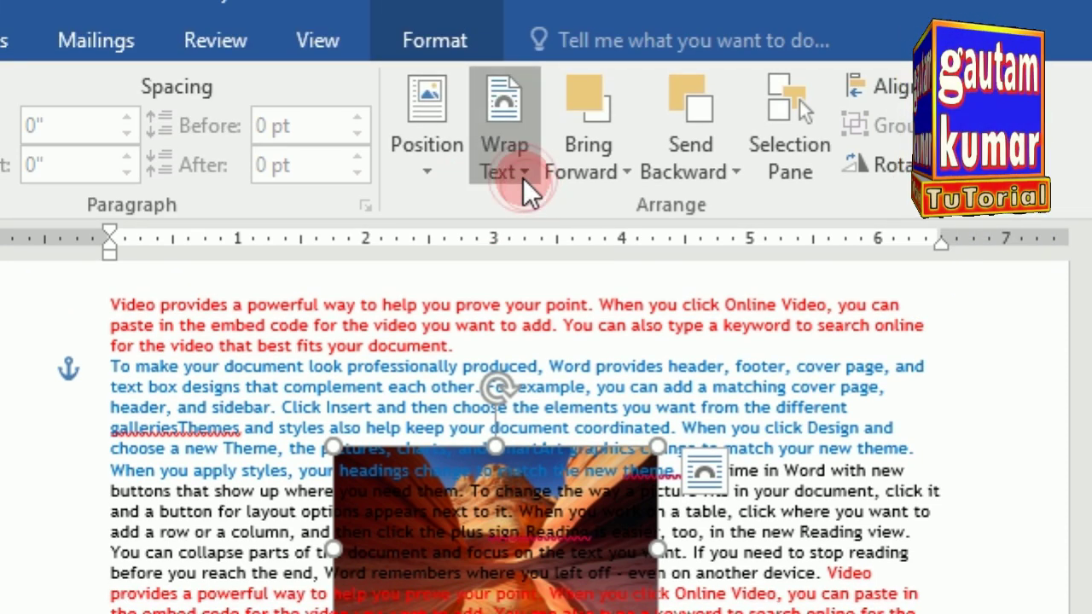
pyautogui.click(523, 175)
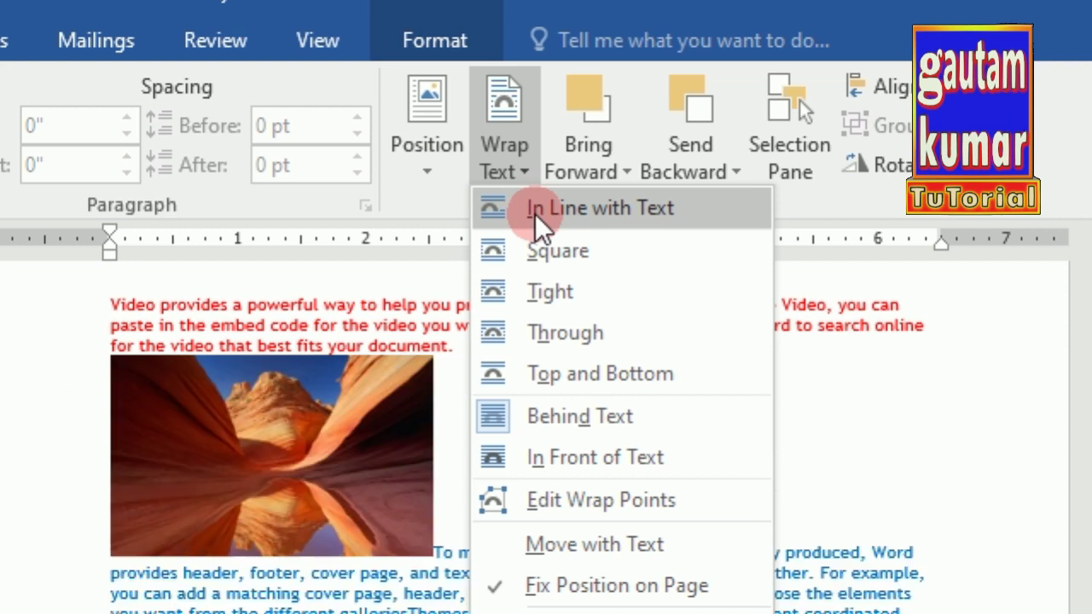
pyautogui.click(535, 214)
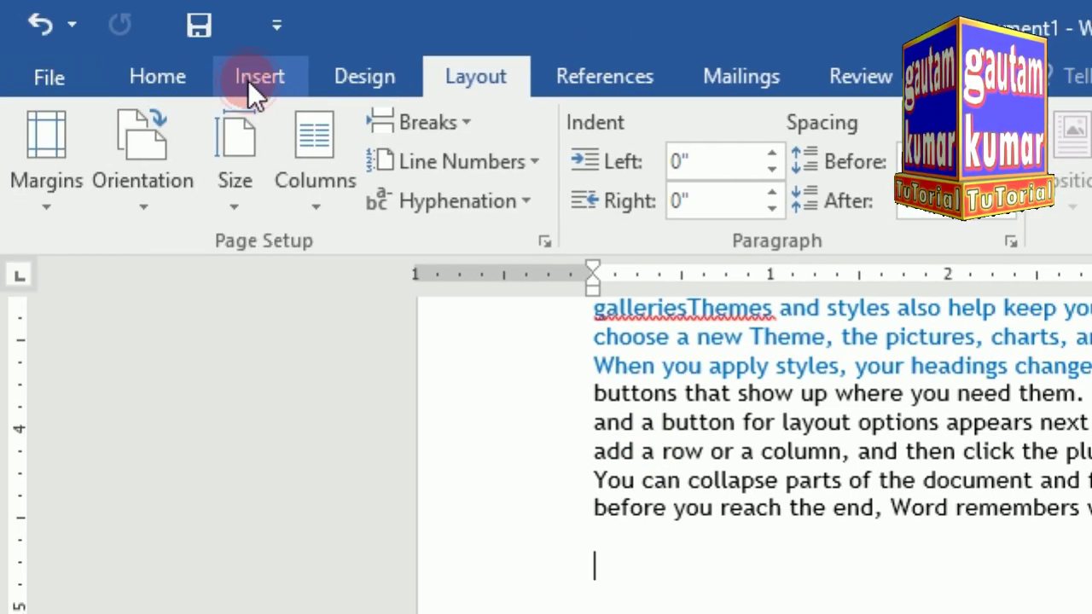
# Draw a rectangle about 4.6 inches wide and 1.9 inches high below the last paragraph
pyautogui.click(79, 81)
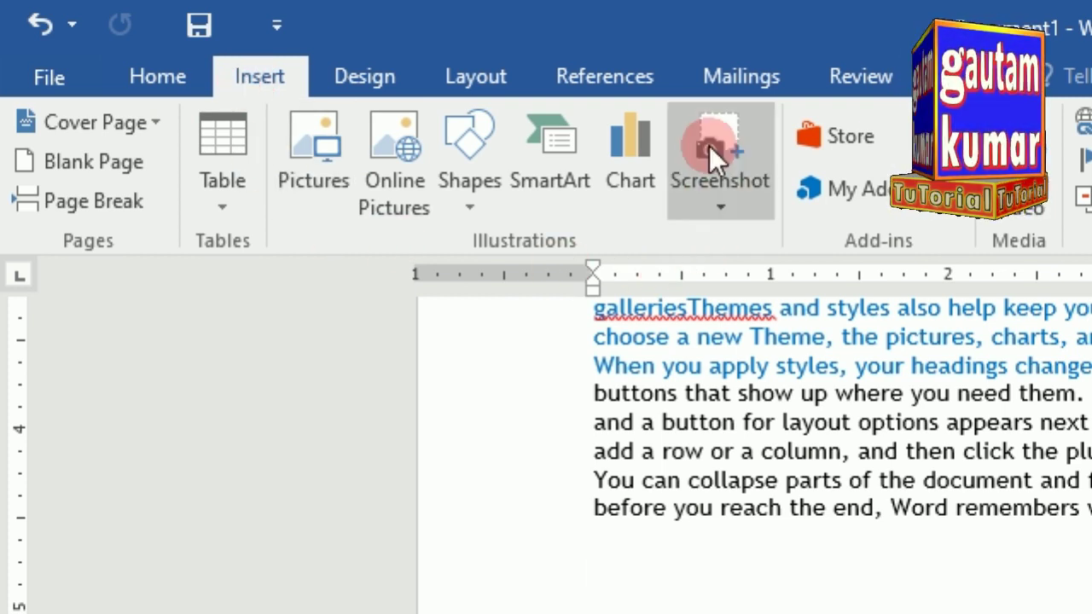
pyautogui.click(468, 209)
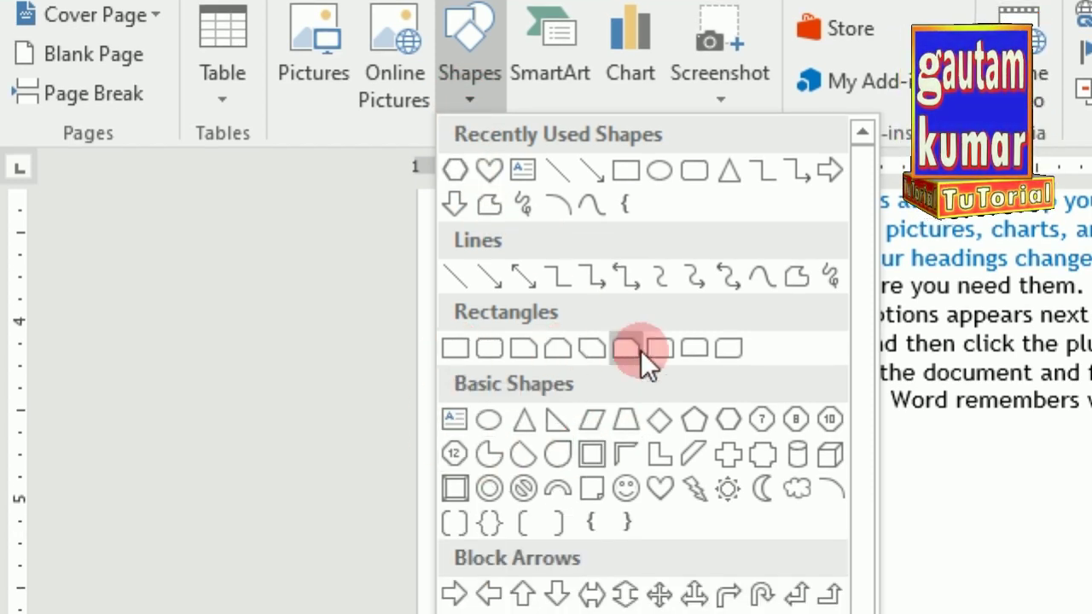
pyautogui.click(457, 350)
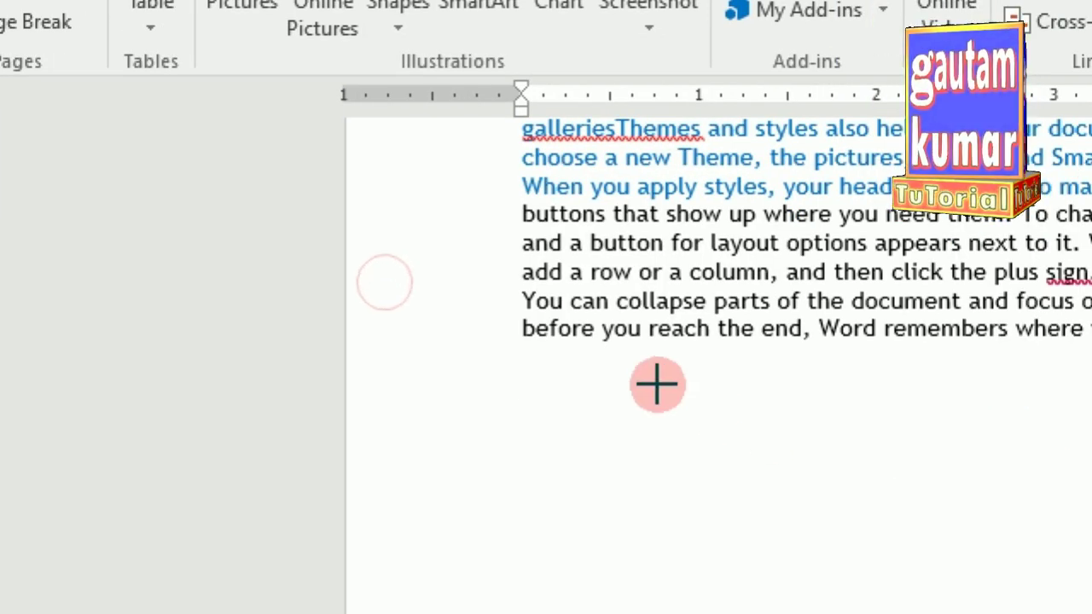
pyautogui.moveTo(730, 457); pyautogui.dragTo(857, 526)
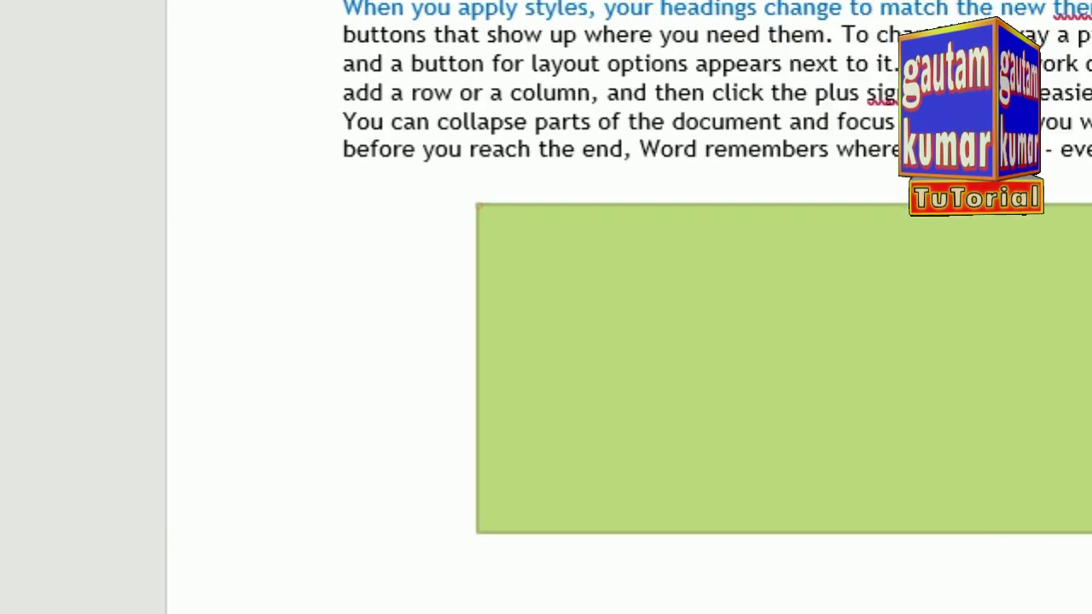
pyautogui.moveTo(1091, 533); pyautogui.dragTo(1091, 540)
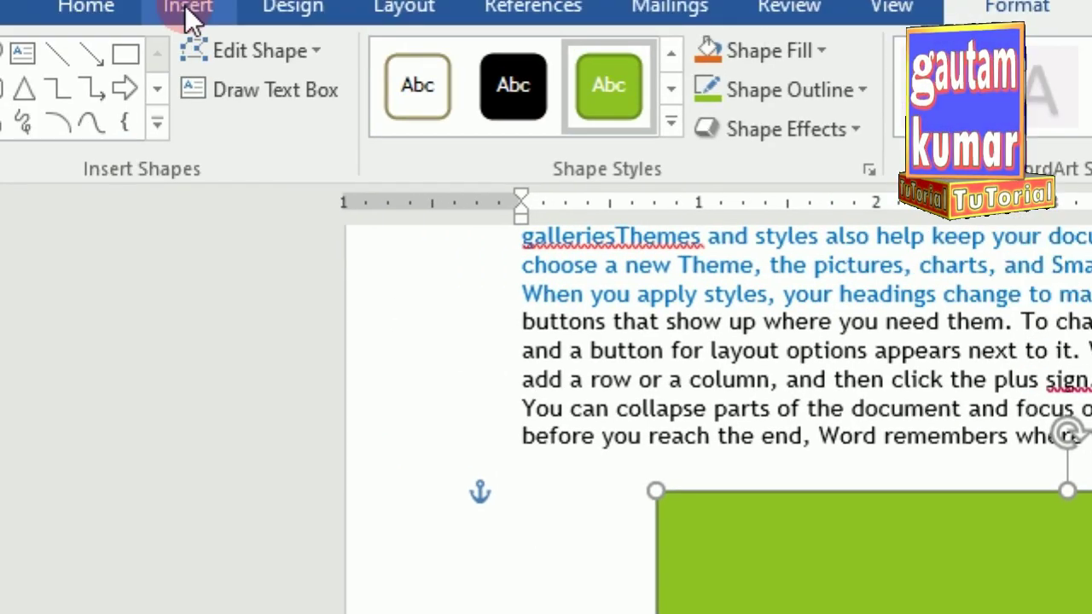
# Draw an oval about 5.9 inches wide and 1 inch high across the green rectangle and fill it with the red theme color
pyautogui.click(185, 8)
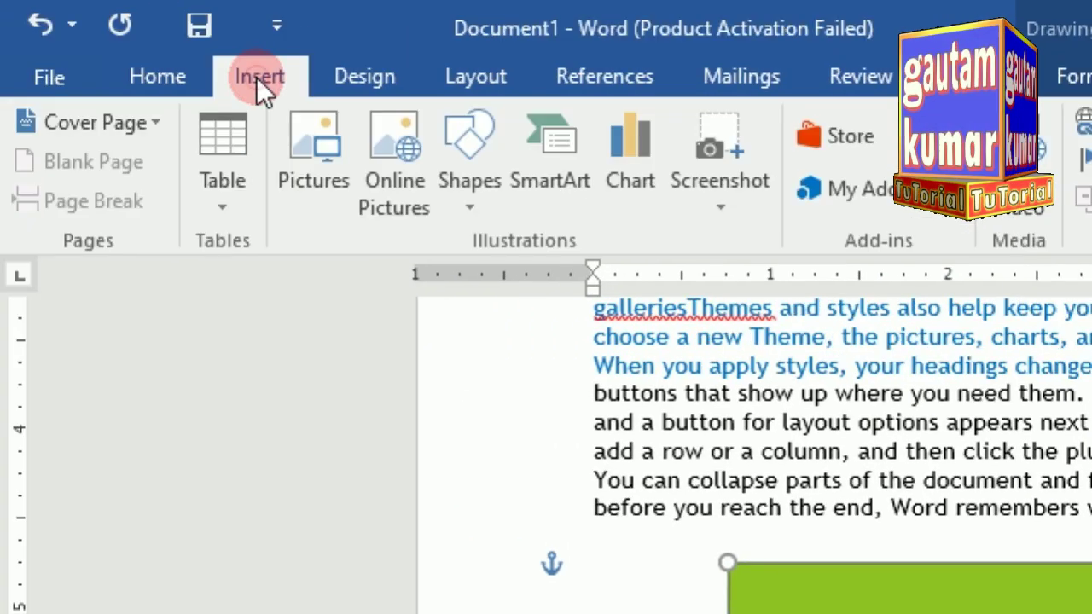
pyautogui.click(472, 204)
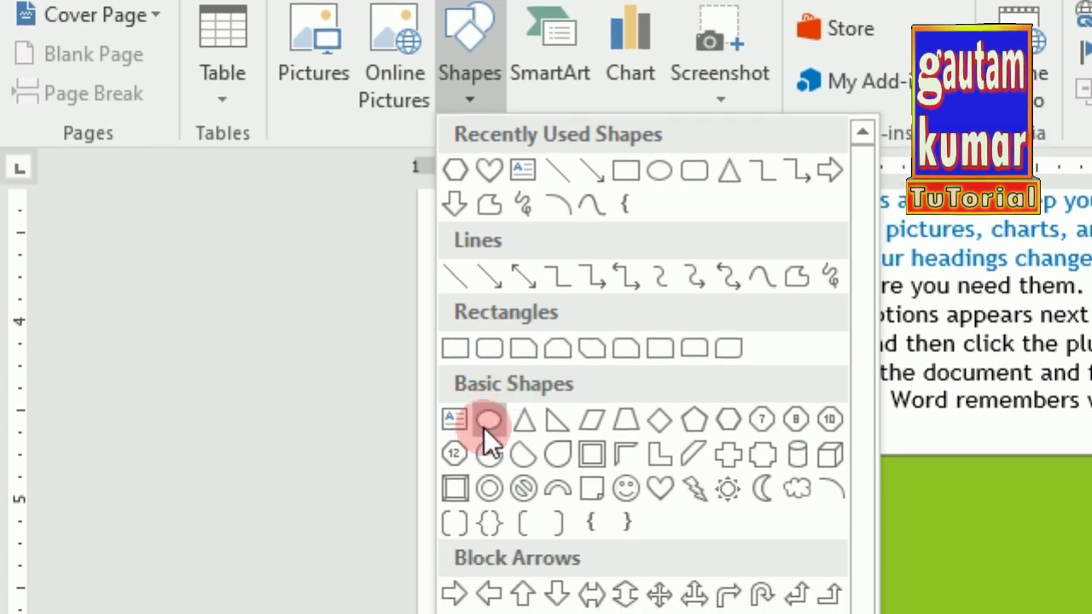
pyautogui.click(484, 427)
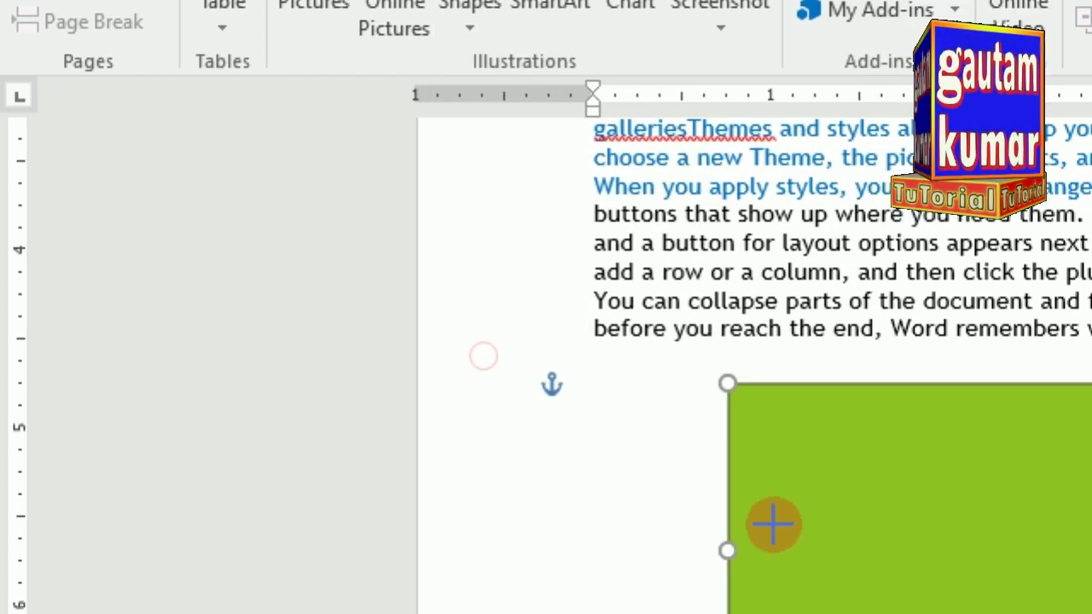
pyautogui.moveTo(621, 527); pyautogui.dragTo(956, 579)
pyautogui.moveTo(886, 438); pyautogui.dragTo(1091, 552)
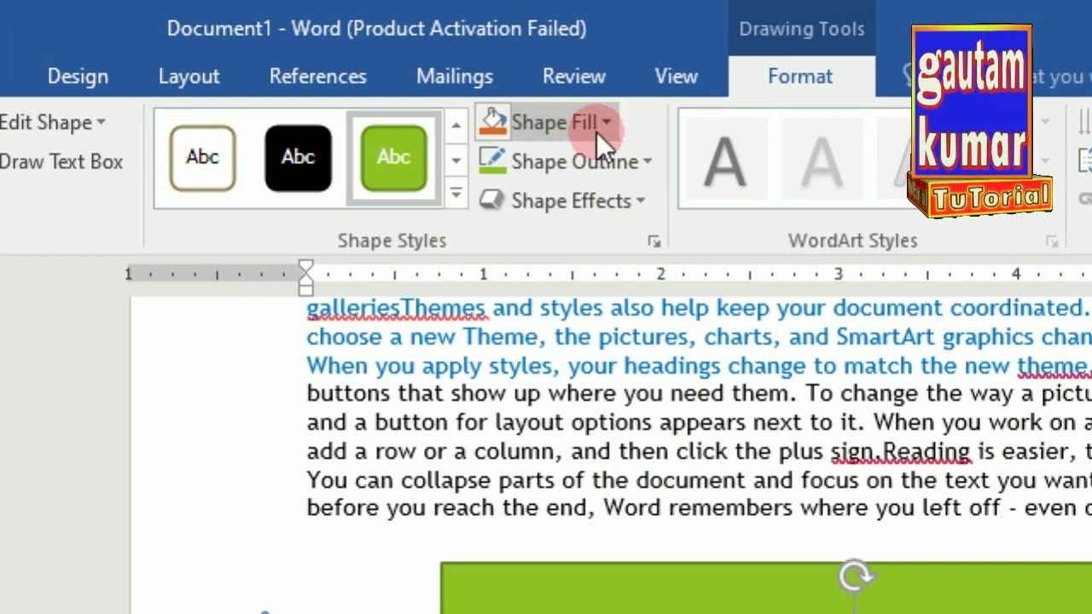
pyautogui.click(596, 132)
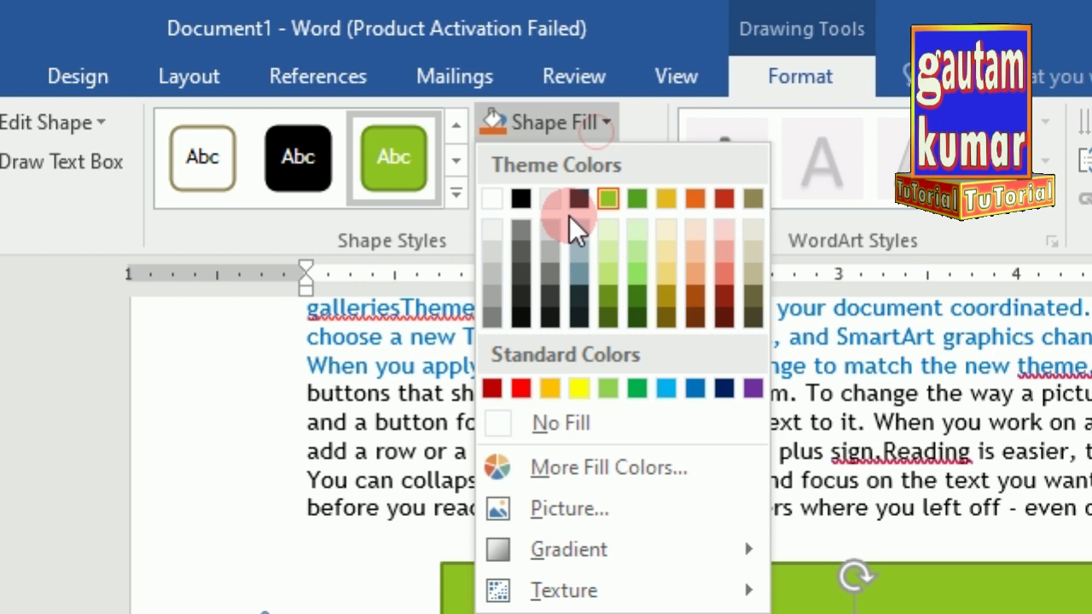
pyautogui.click(725, 199)
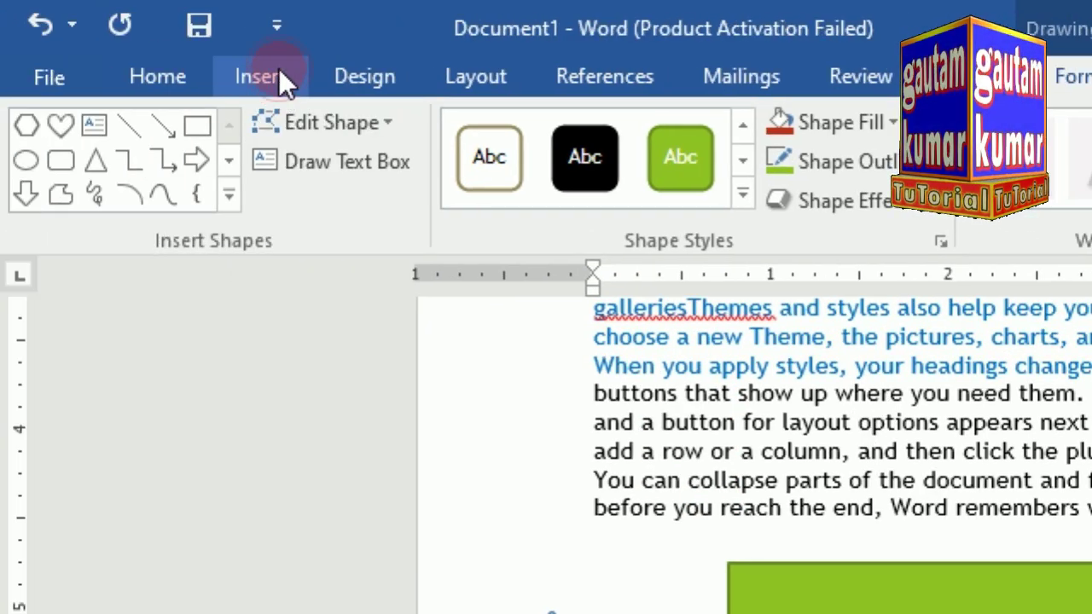
# Draw an isosceles triangle about 1.9 inches wide and 3.1 inches high over the other shapes and apply the solid black shape style
pyautogui.click(278, 75)
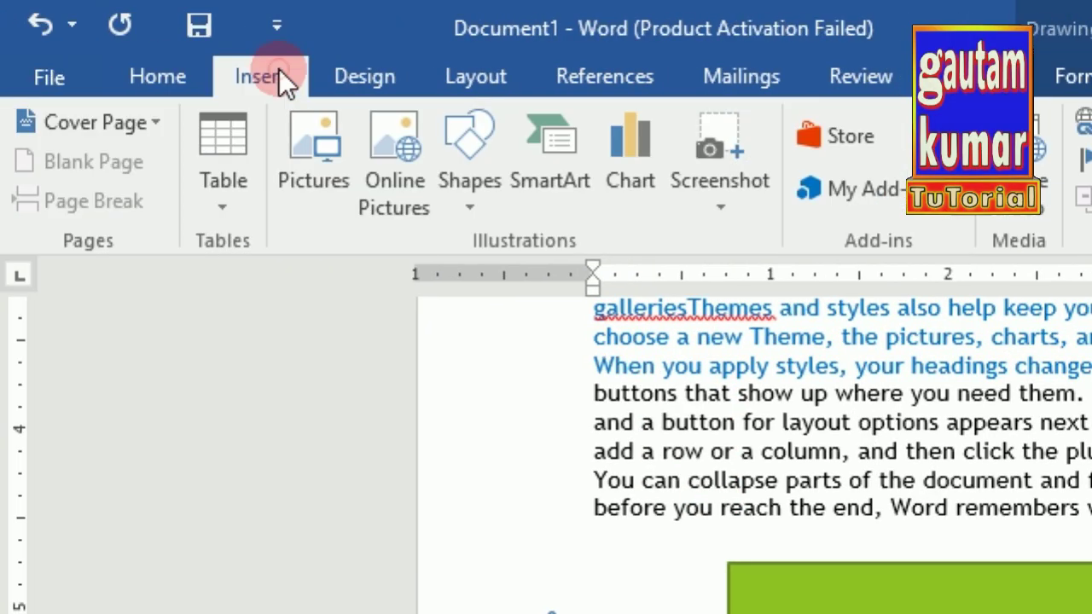
pyautogui.click(485, 211)
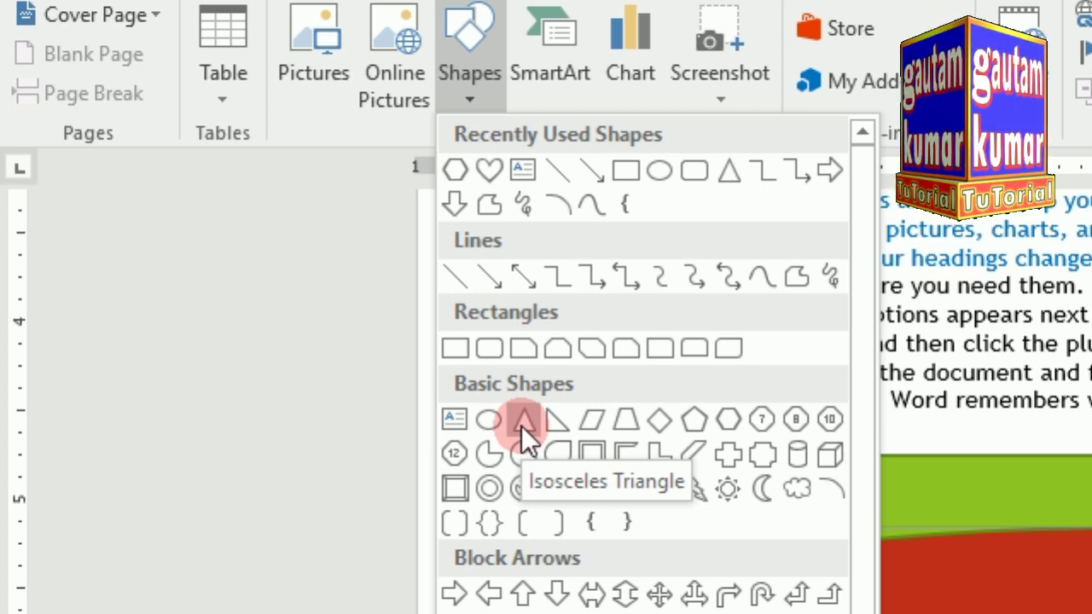
pyautogui.click(522, 426)
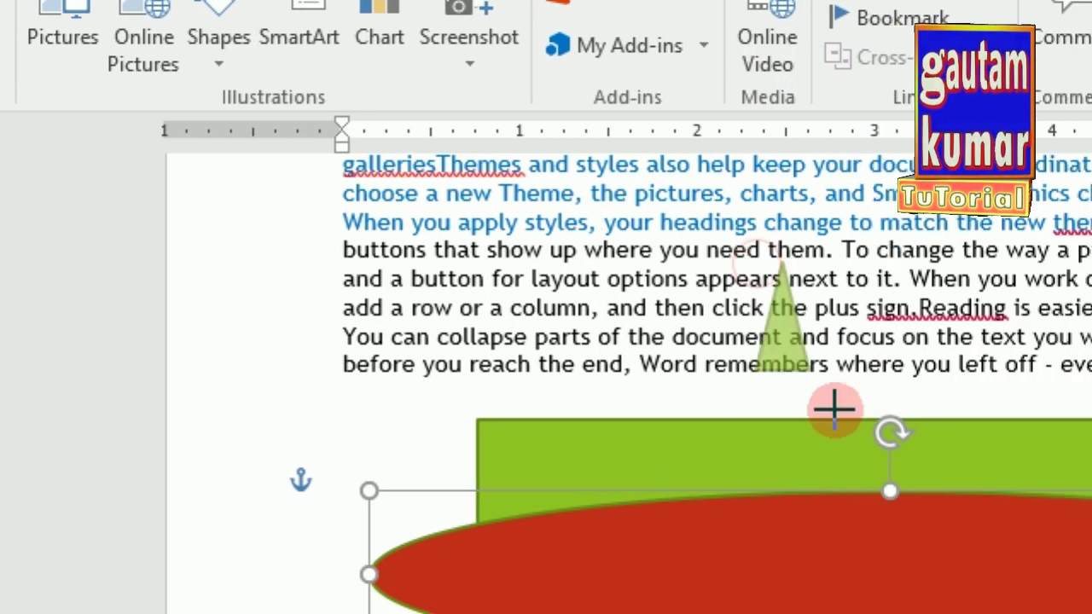
pyautogui.moveTo(834, 411); pyautogui.dragTo(1091, 613)
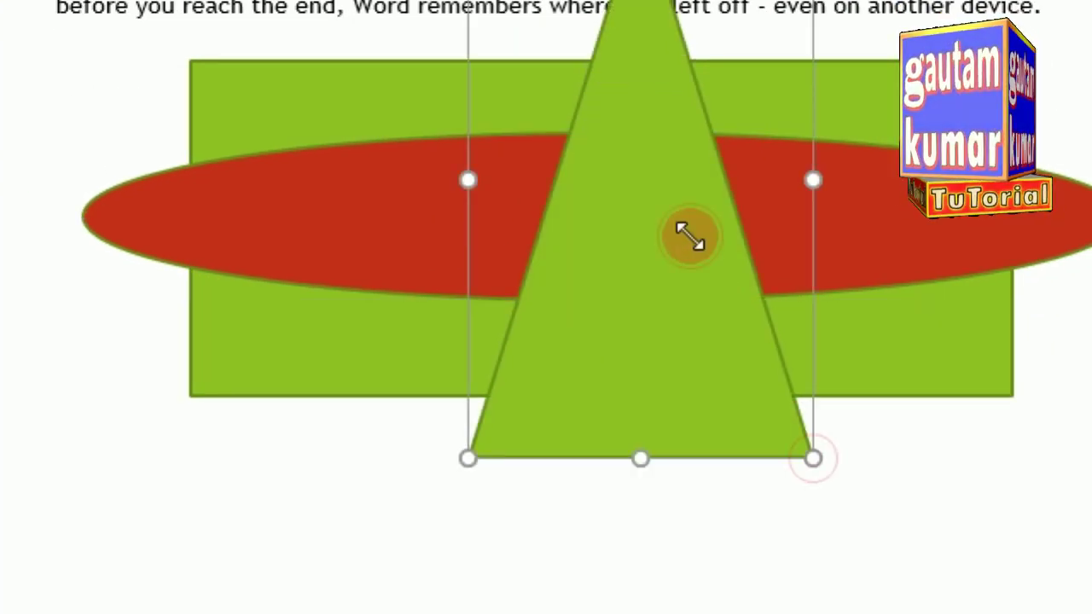
pyautogui.moveTo(689, 237); pyautogui.dragTo(586, 230)
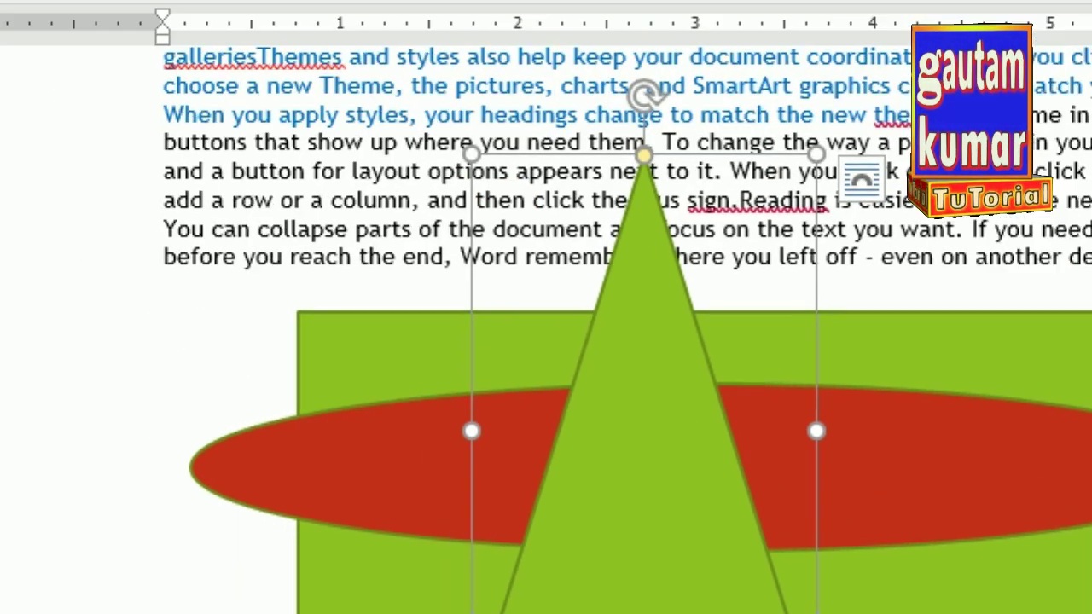
pyautogui.click(259, 26)
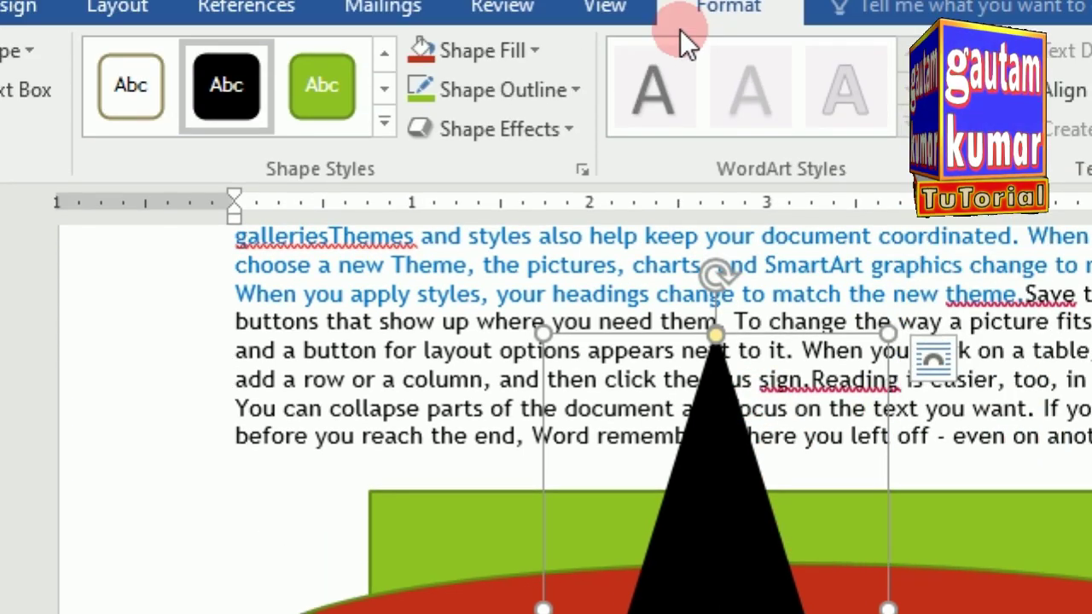
# Bring the green rectangle to the front of the stacked shapes
pyautogui.click(140, 10)
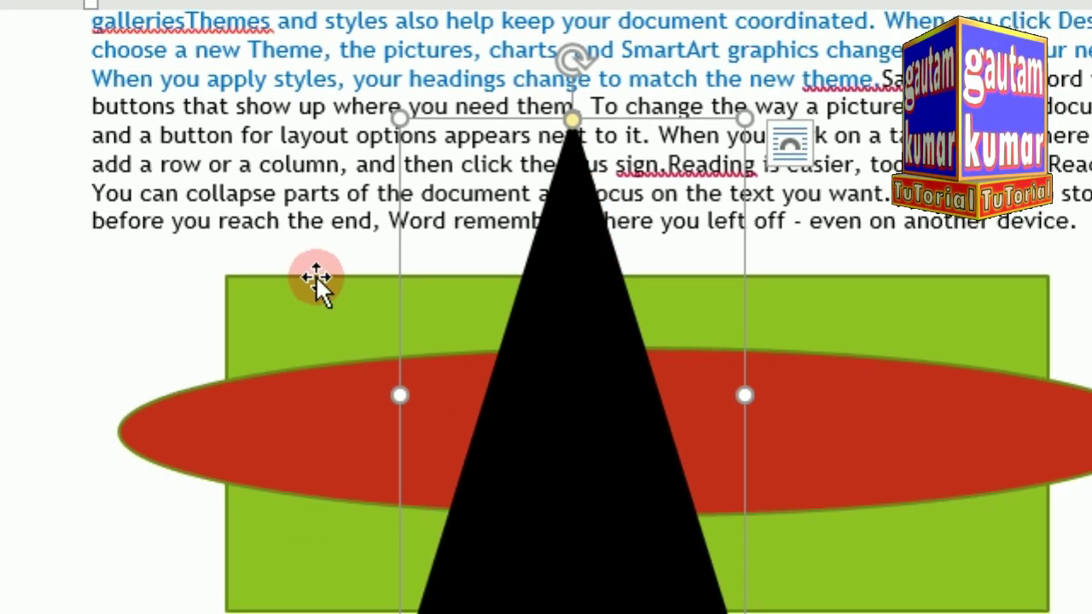
pyautogui.click(314, 275)
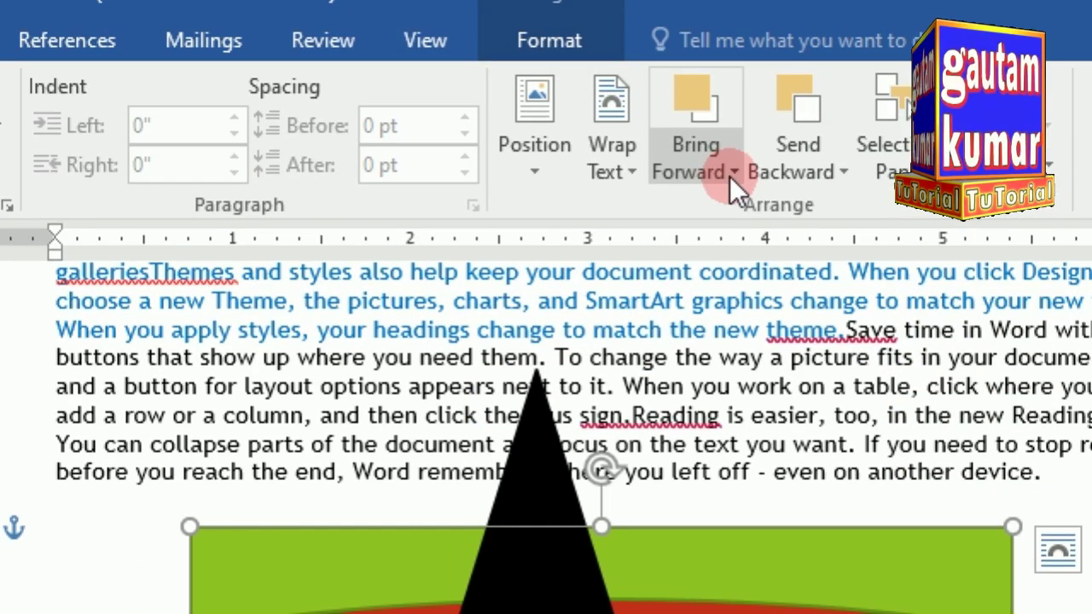
pyautogui.click(724, 163)
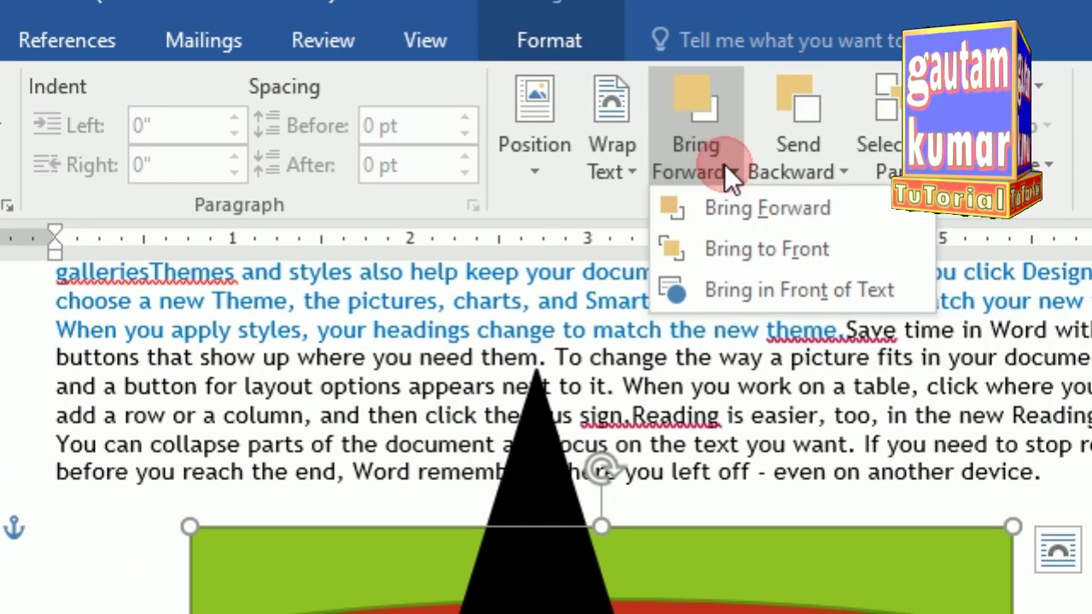
pyautogui.click(728, 255)
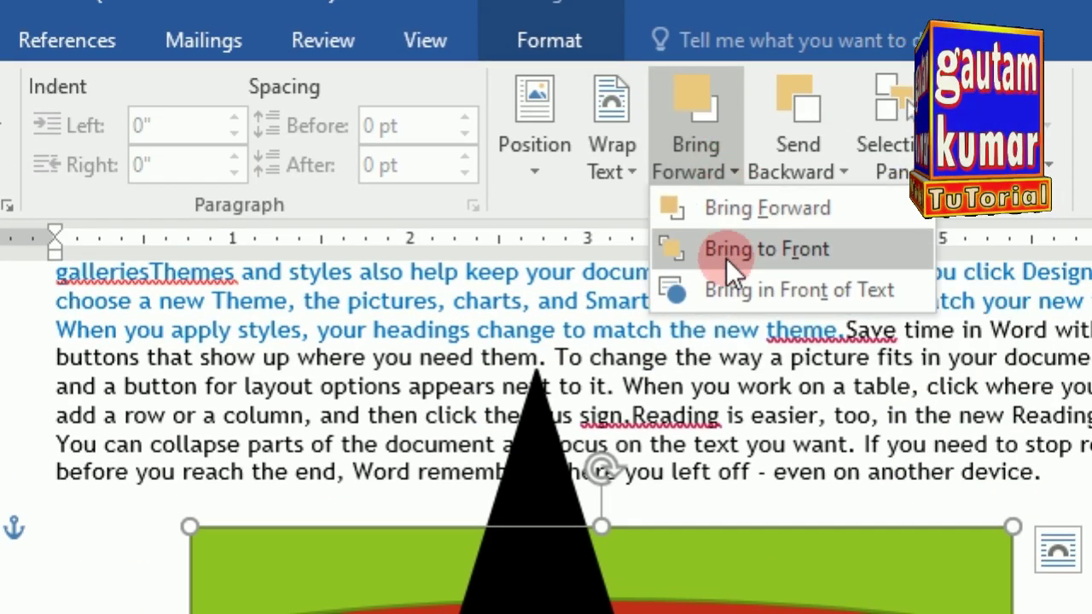
pyautogui.click(770, 258)
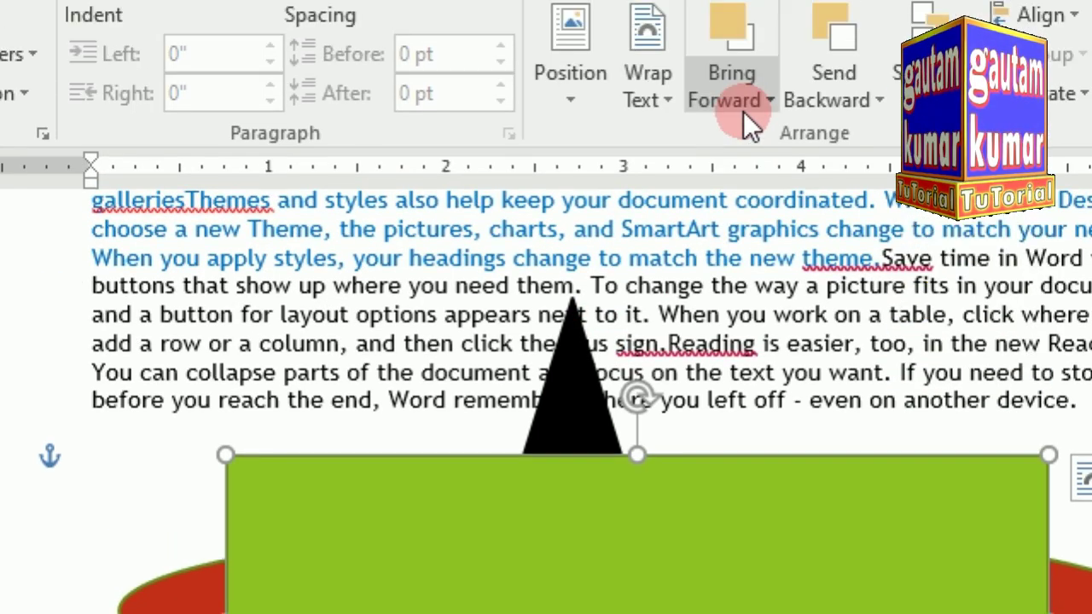
# Move the green rectangle down about 0.8 inches so it only partly overlaps the oval and triangle
pyautogui.click(744, 115)
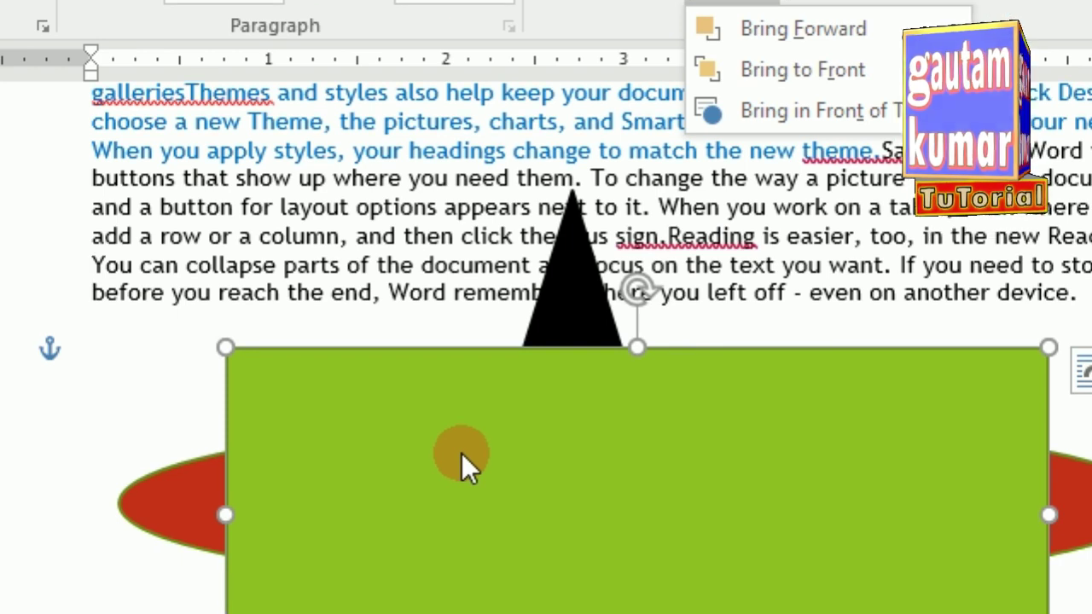
pyautogui.click(465, 439)
pyautogui.moveTo(466, 438); pyautogui.dragTo(475, 559)
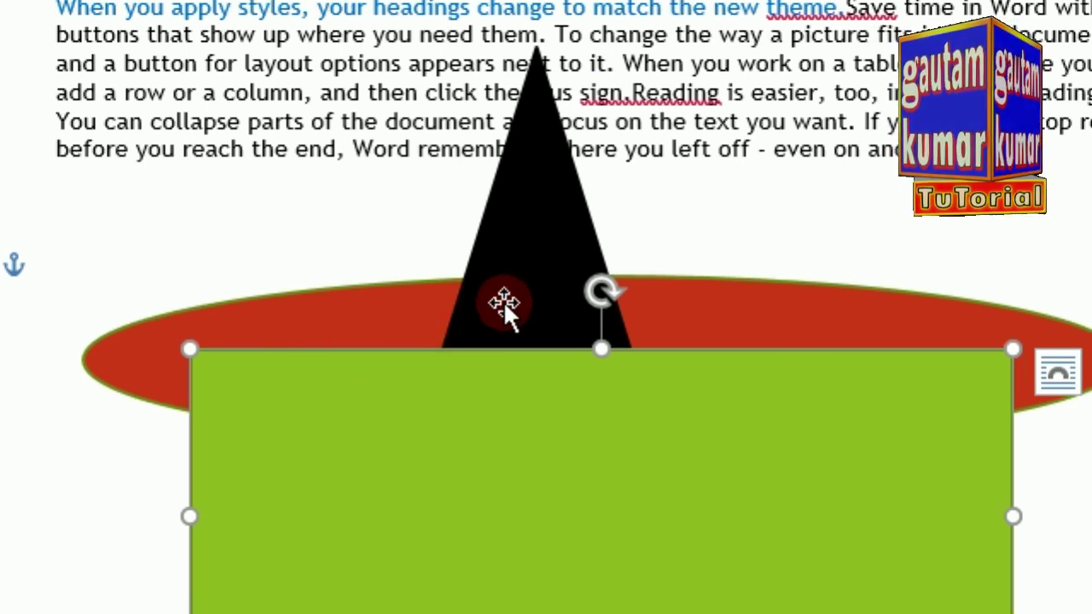
# Bring the red oval forward one level, above the black triangle
pyautogui.click(379, 293)
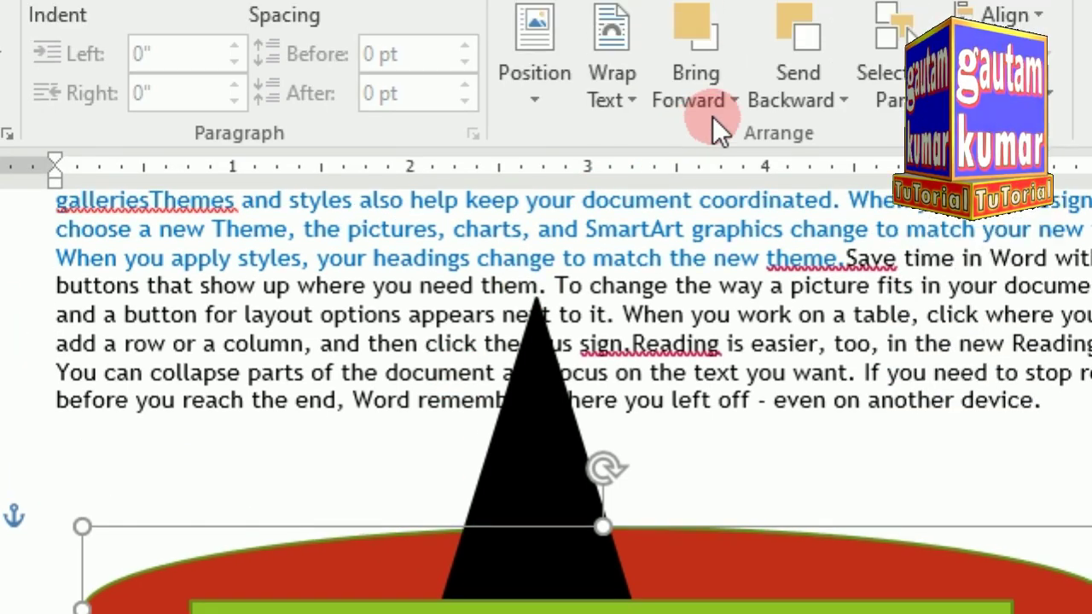
pyautogui.click(730, 173)
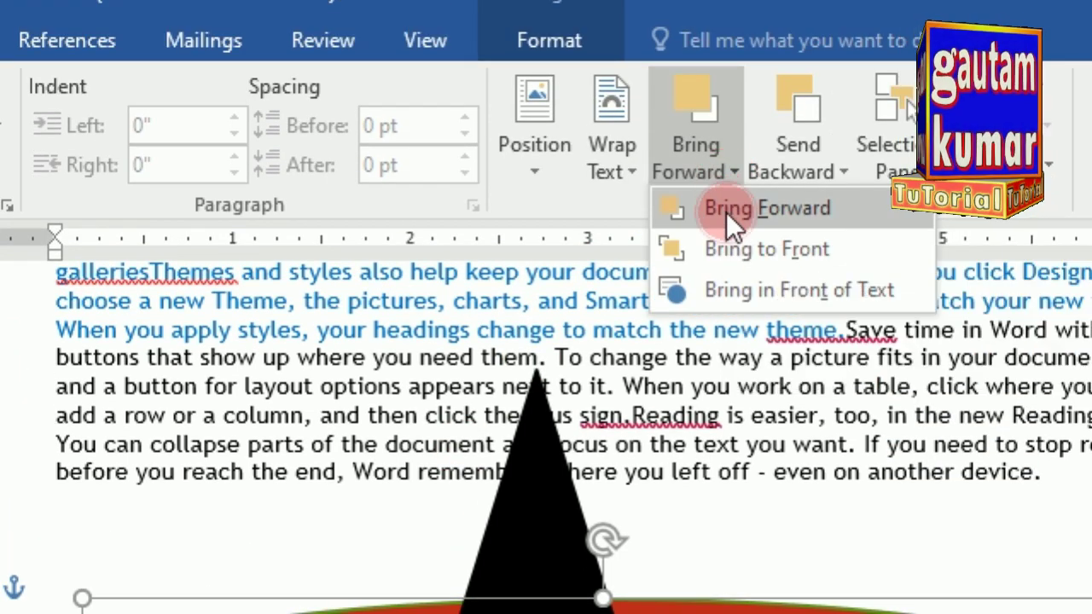
pyautogui.click(726, 209)
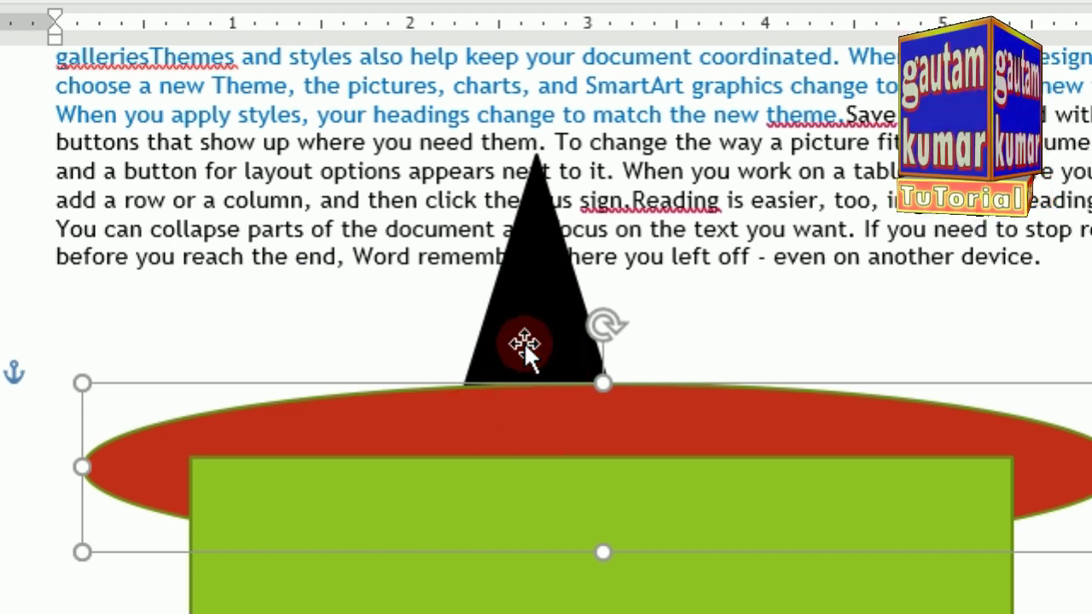
# Bring the black triangle to the front of the stacked shapes
pyautogui.click(516, 296)
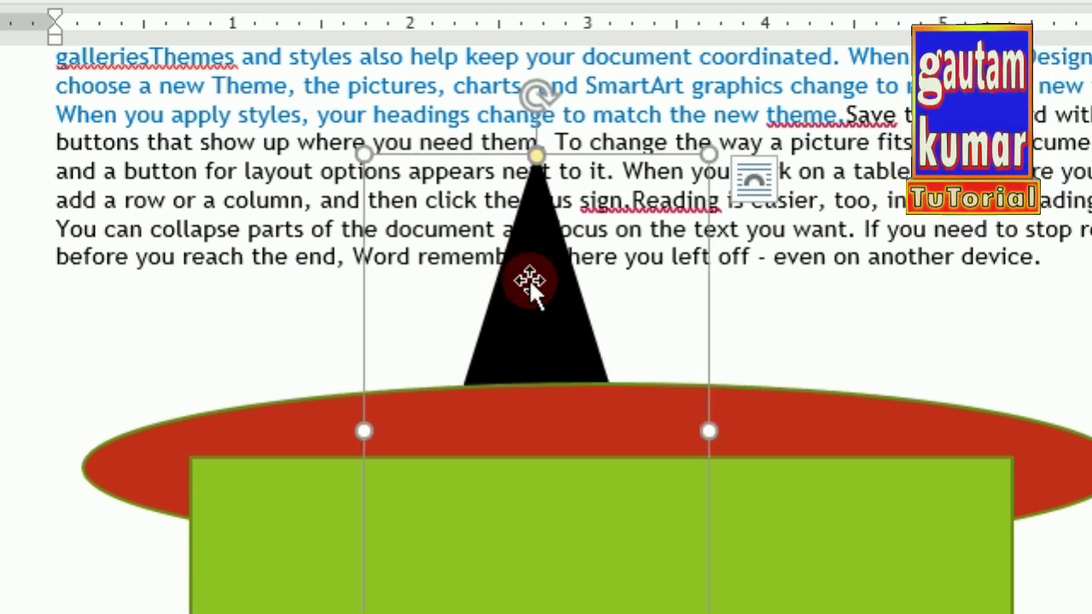
pyautogui.scroll(-2, 529, 440)
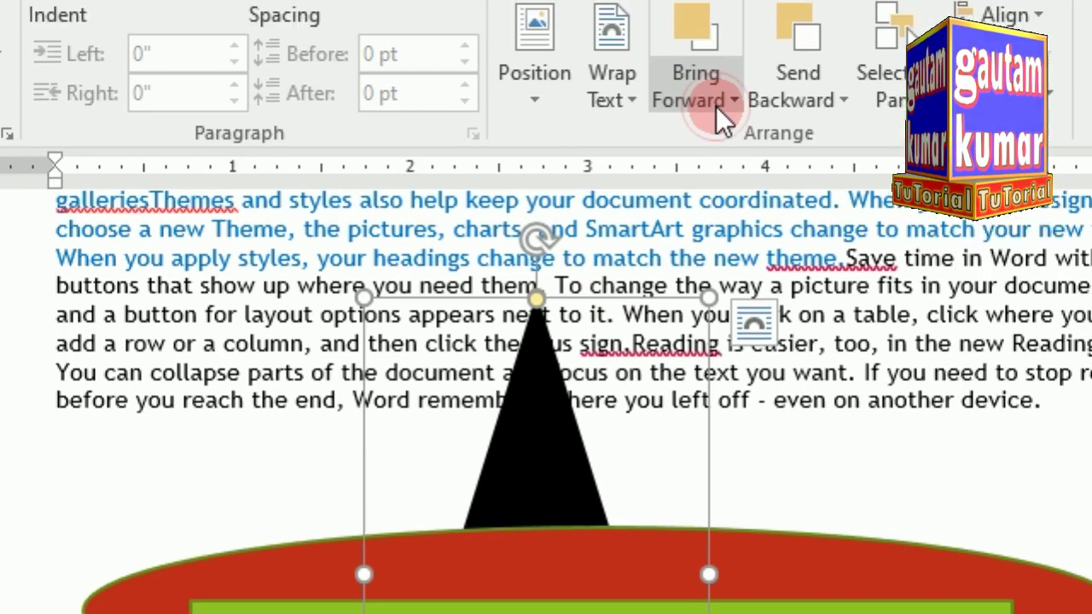
pyautogui.click(718, 179)
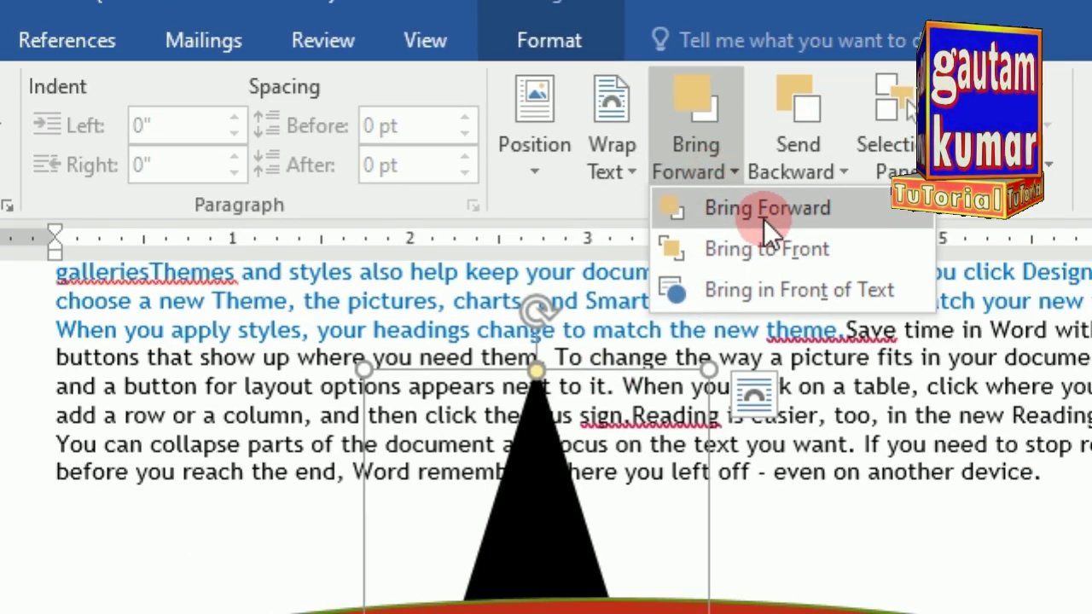
pyautogui.click(764, 249)
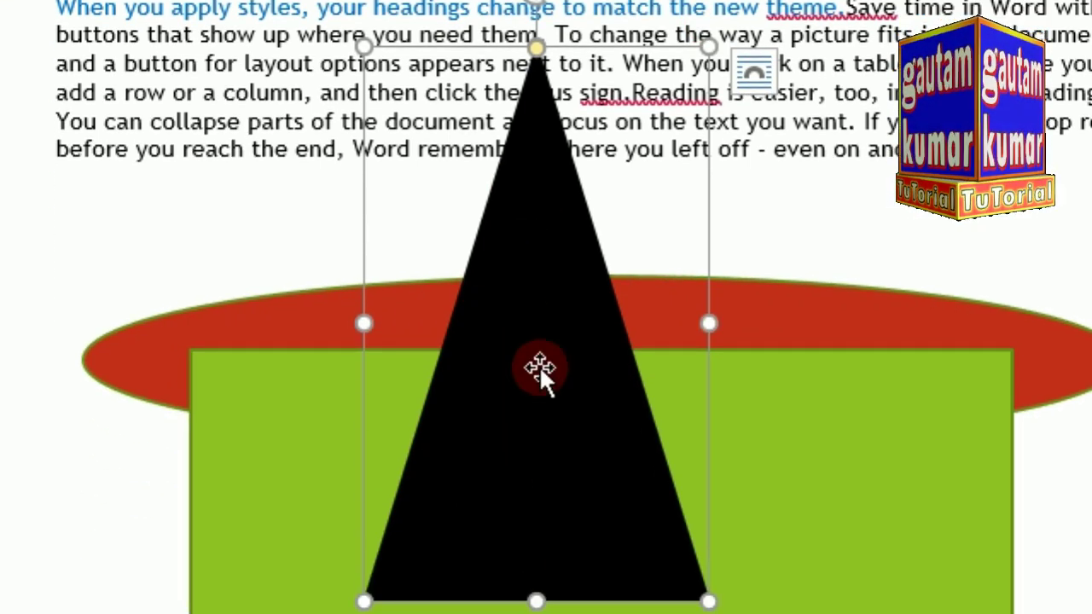
# Move the red oval straight up over the last paragraph and send it behind the text
pyautogui.click(285, 319)
pyautogui.moveTo(285, 318); pyautogui.dragTo(280, 44)
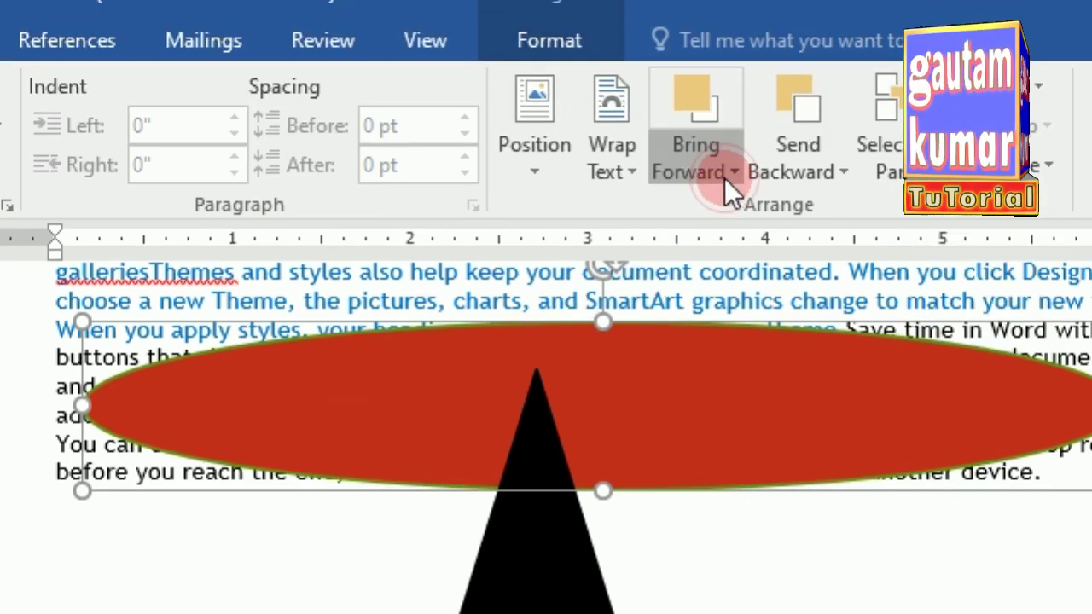
pyautogui.click(724, 177)
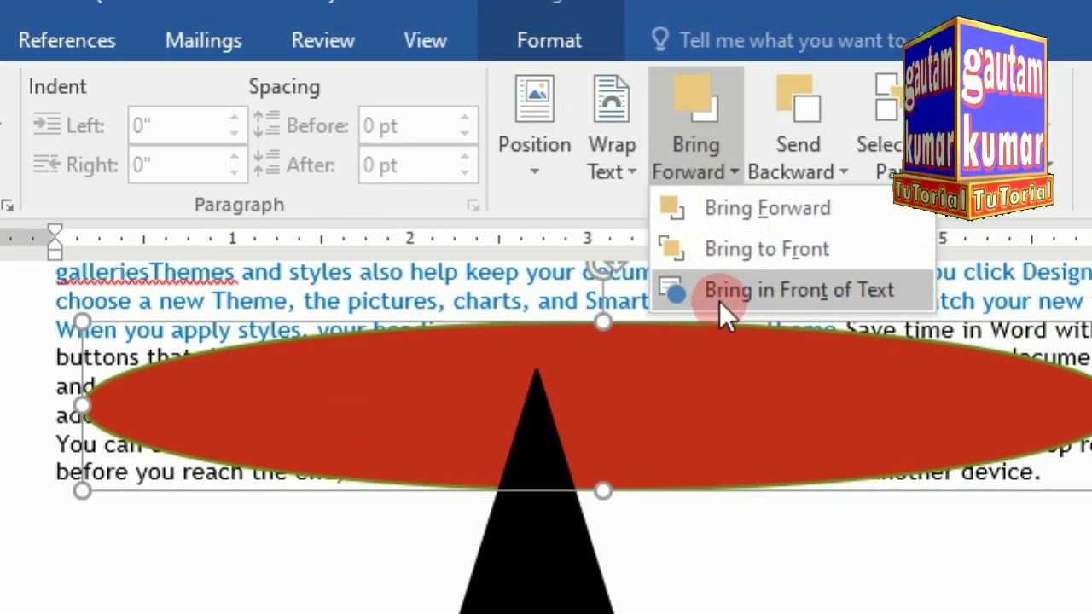
pyautogui.click(796, 175)
pyautogui.click(840, 170)
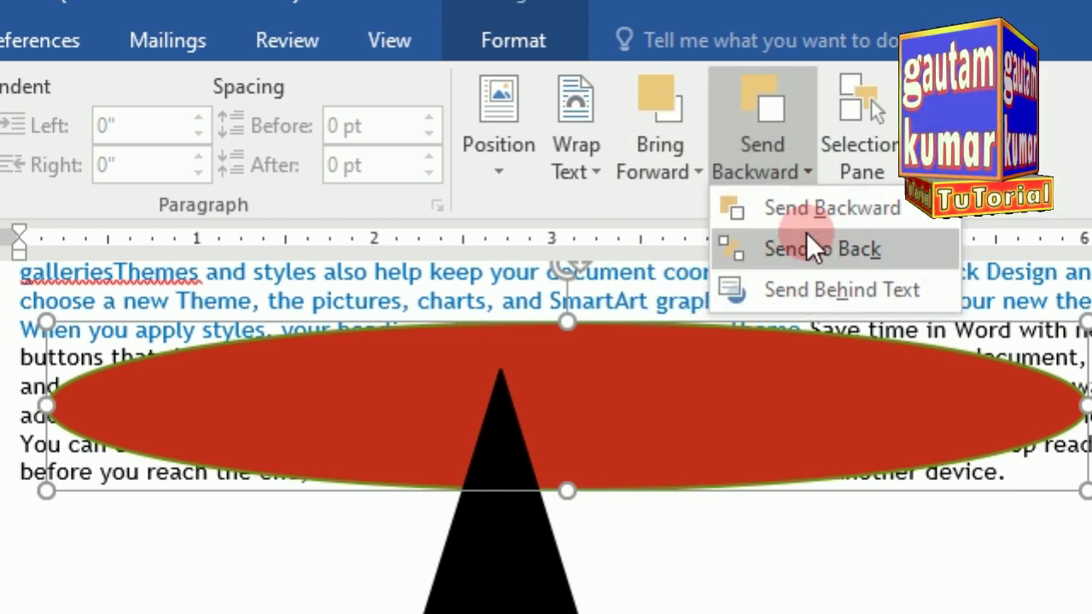
pyautogui.click(807, 246)
pyautogui.click(789, 171)
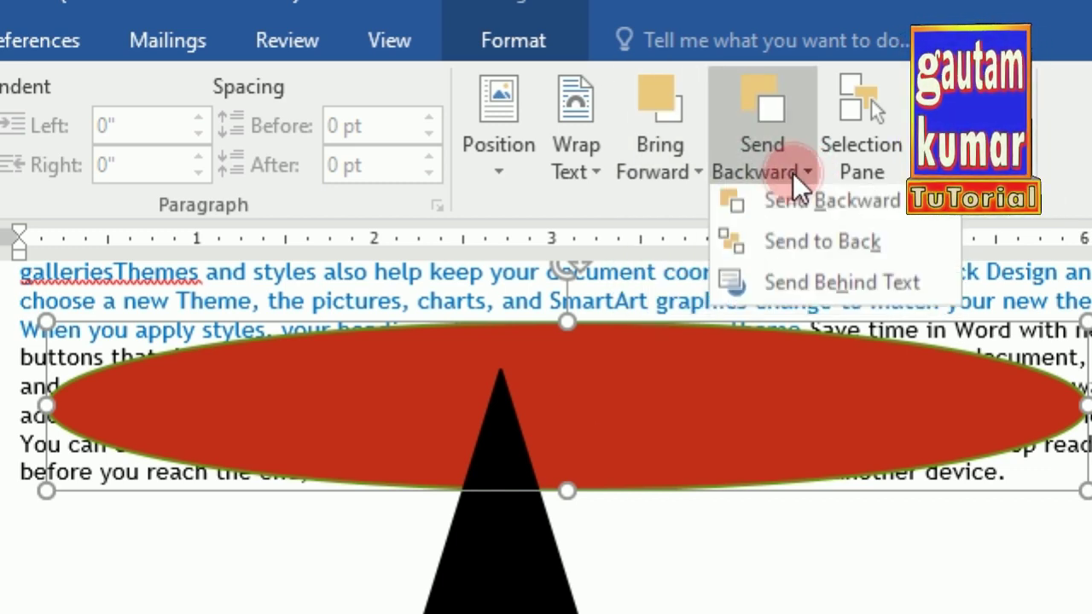
pyautogui.click(792, 289)
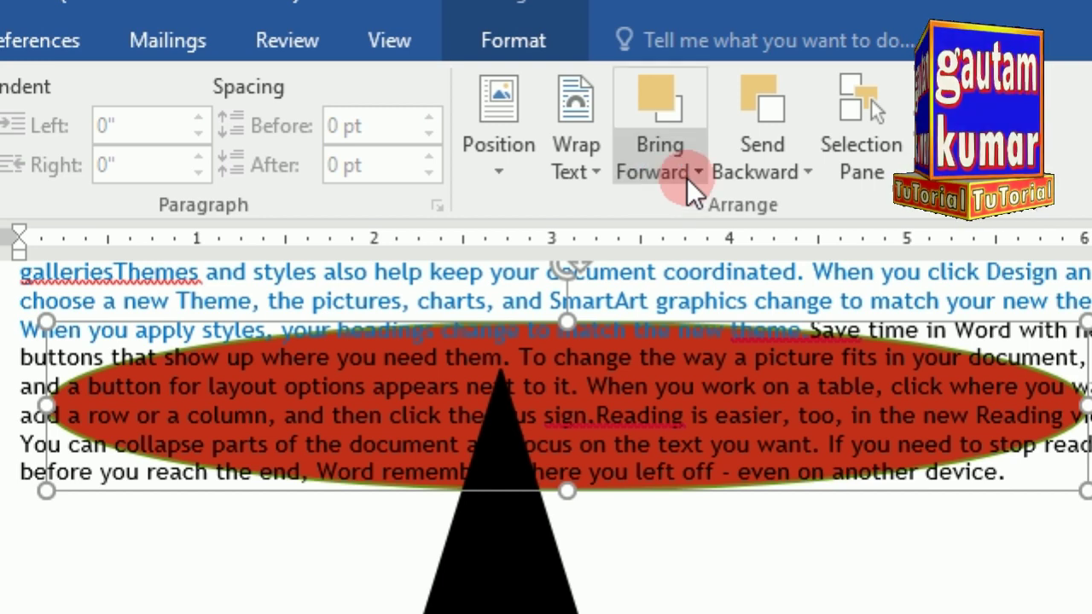
# Bring the red oval in front of the text and move it back down onto the green rectangle
pyautogui.click(685, 174)
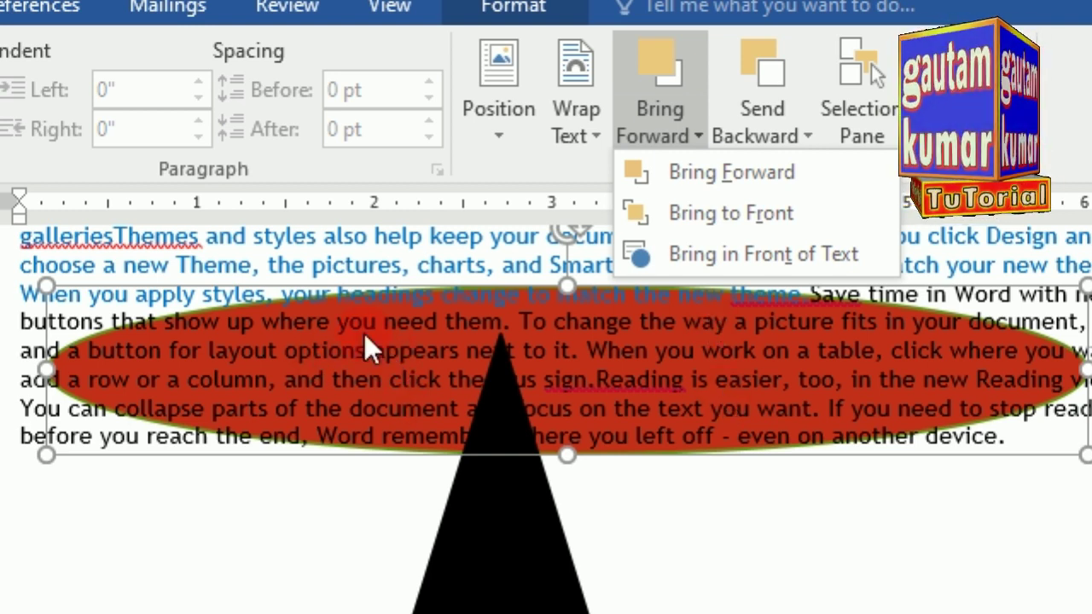
pyautogui.click(704, 253)
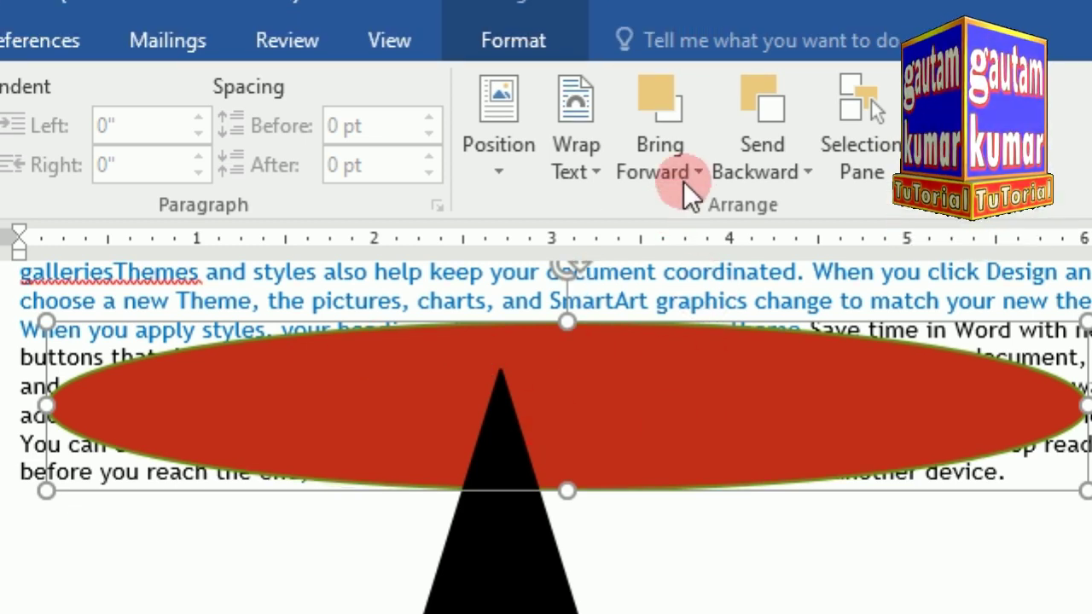
pyautogui.click(693, 139)
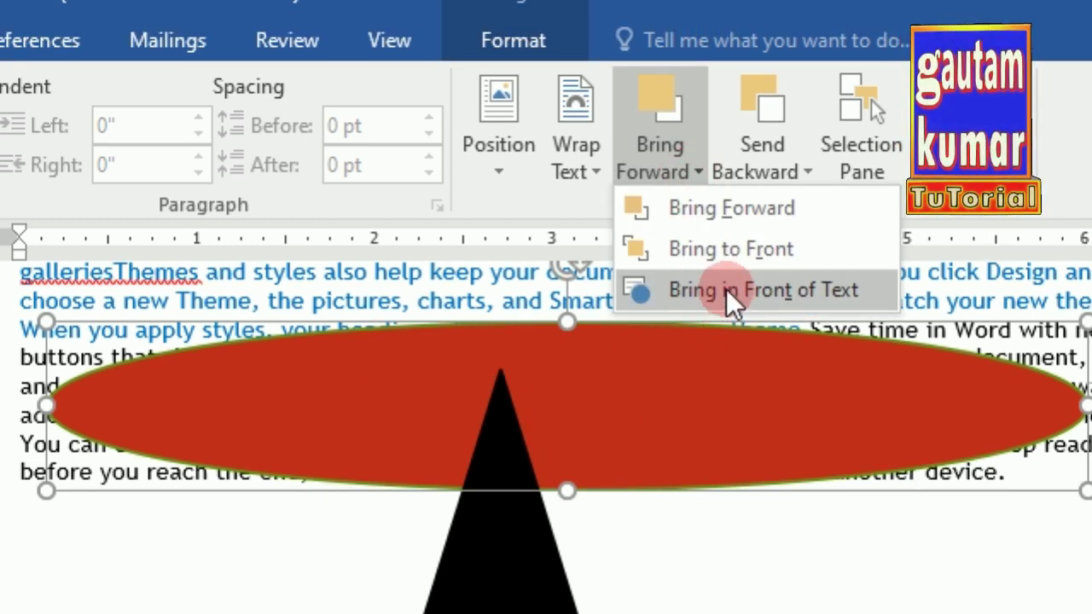
pyautogui.click(726, 289)
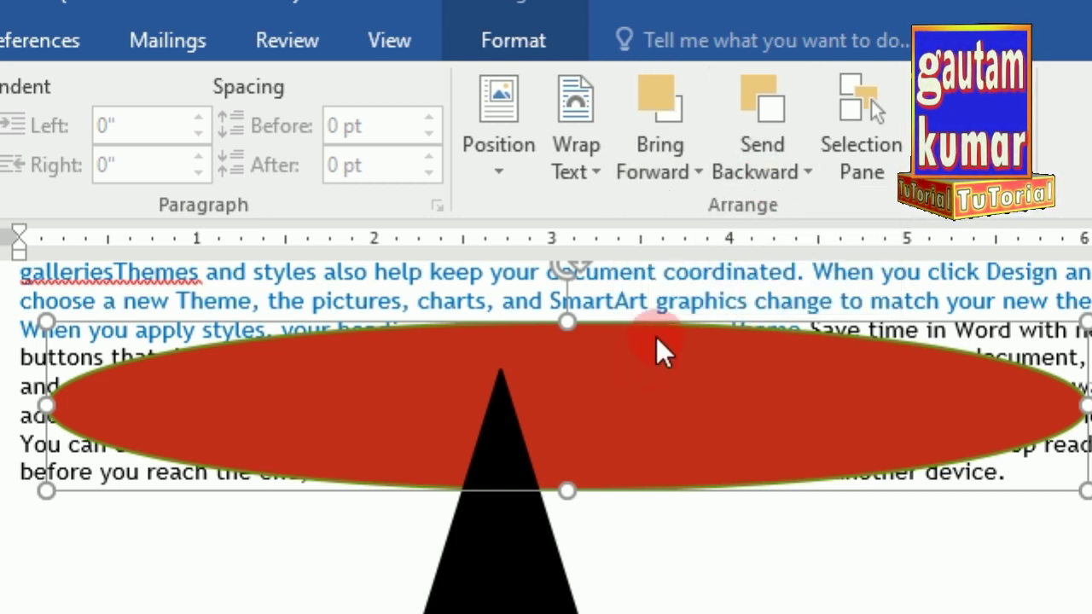
pyautogui.moveTo(647, 364); pyautogui.dragTo(629, 613)
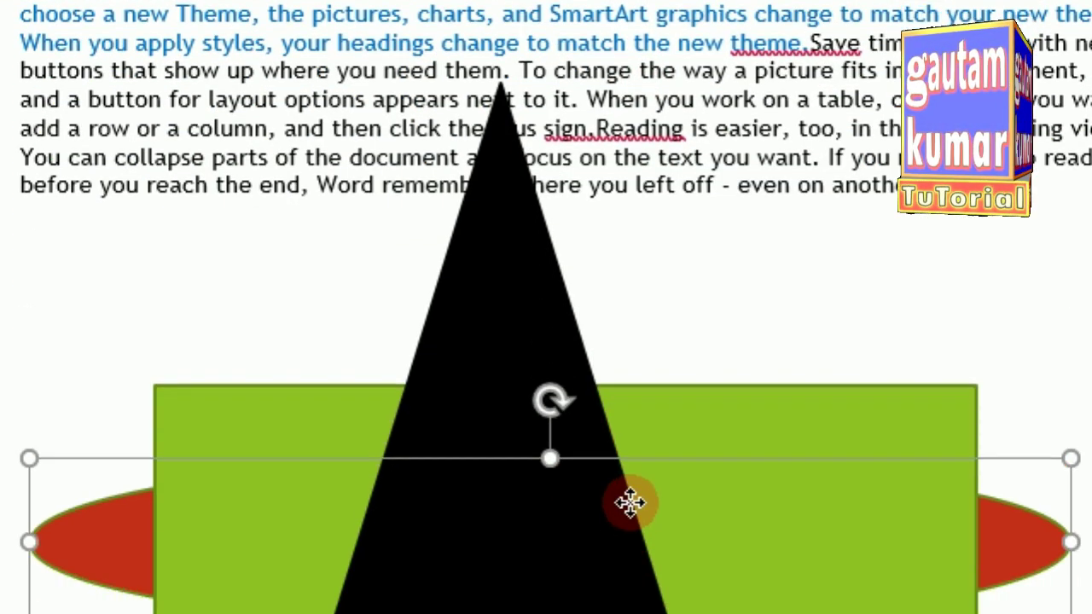
# Move the black triangle down about 1 inch, clear of the paragraph, and send it to the back of the stacked shapes
pyautogui.click(483, 230)
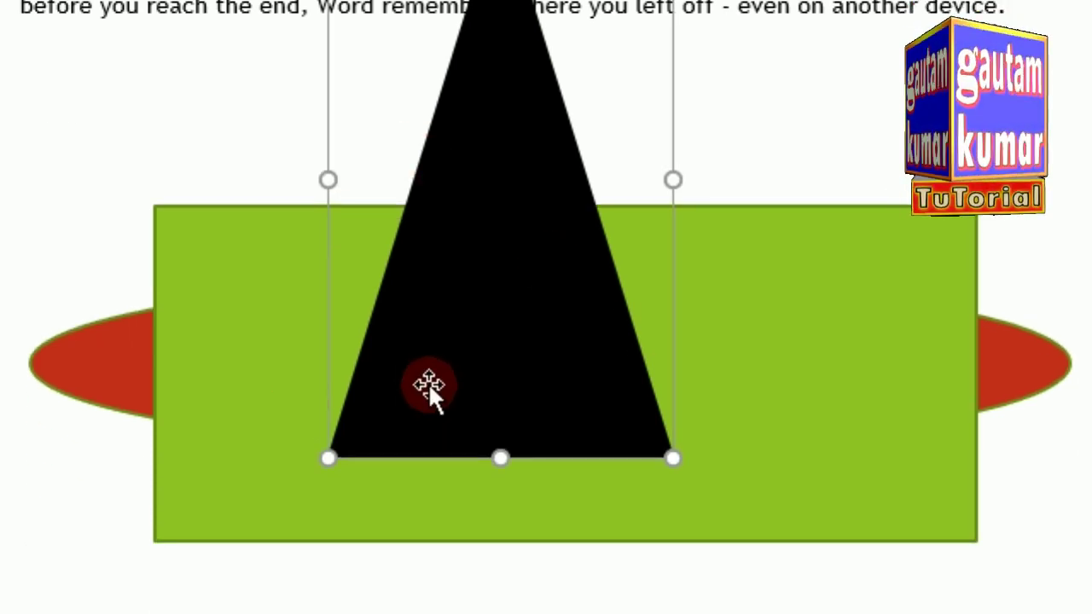
pyautogui.moveTo(448, 361); pyautogui.dragTo(453, 524)
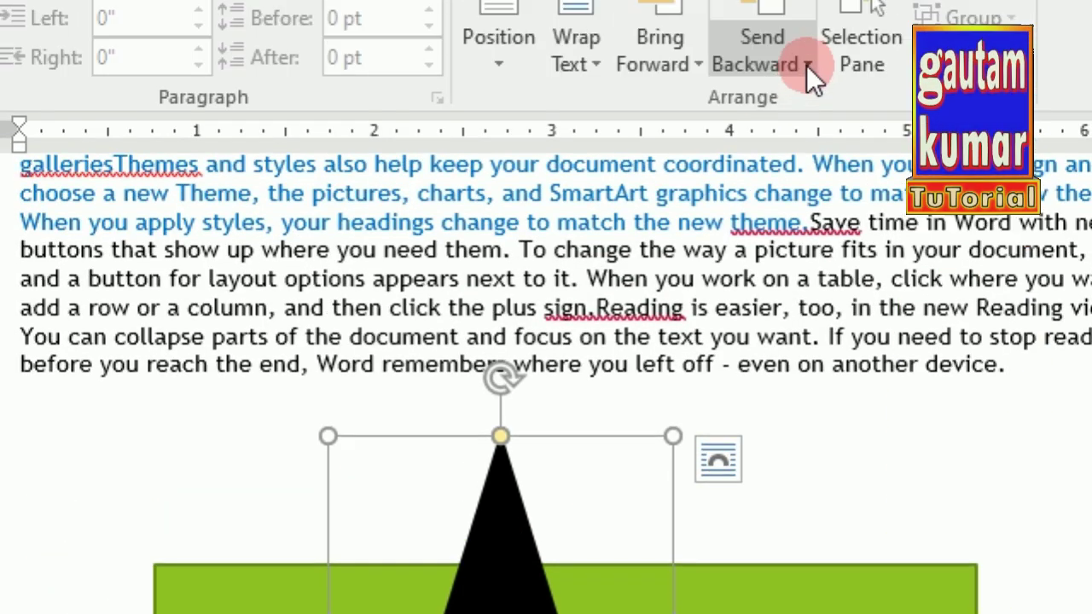
pyautogui.click(806, 65)
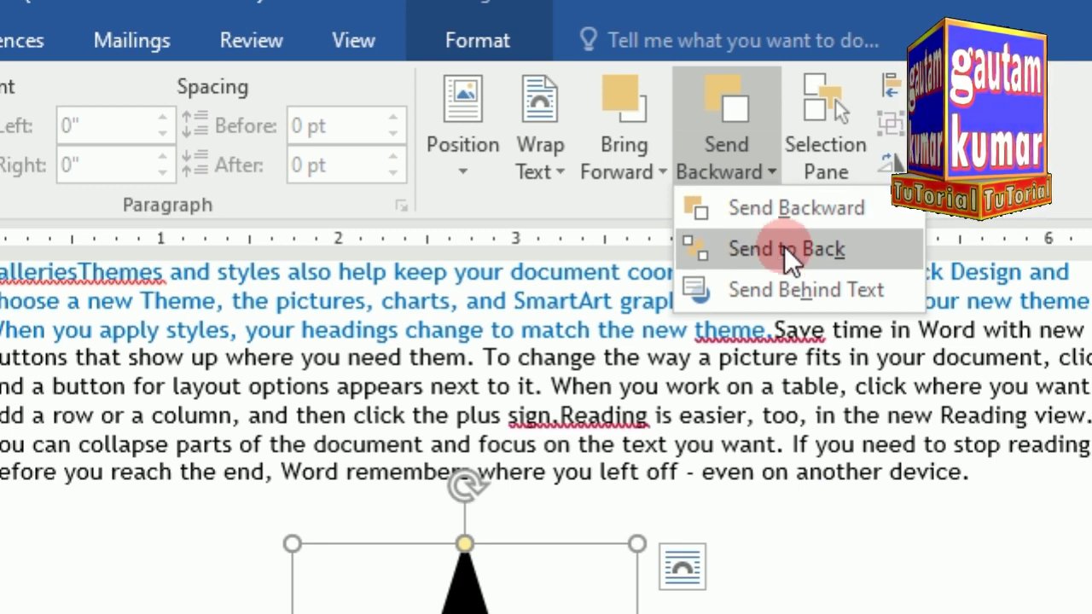
pyautogui.click(784, 246)
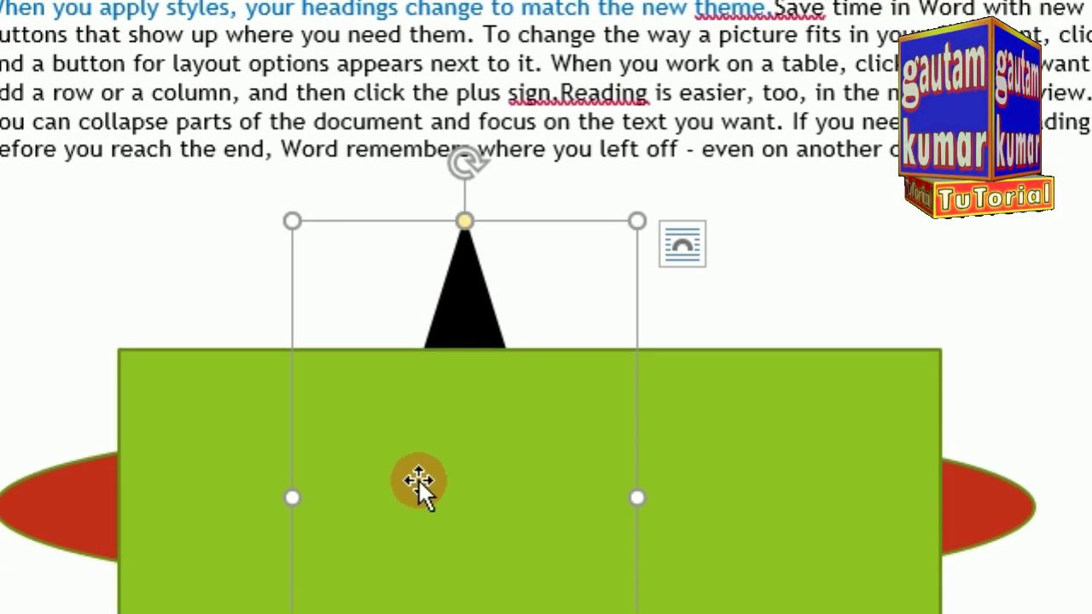
# Move the green rectangle about 2 inches to the right to partly uncover the oval and triangle
pyautogui.moveTo(418, 479); pyautogui.dragTo(773, 488)
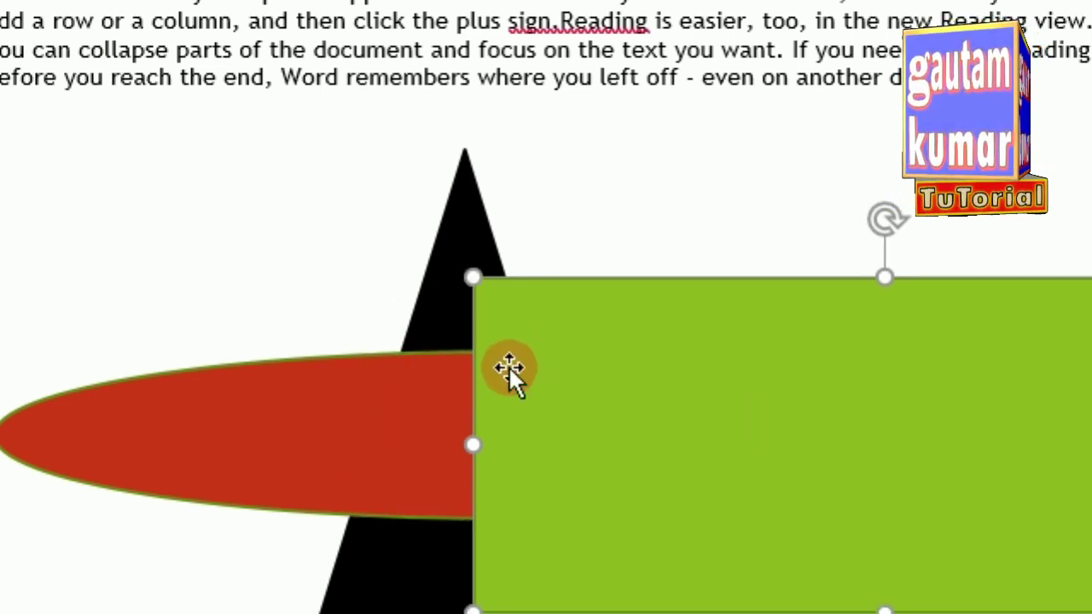
pyautogui.click(443, 298)
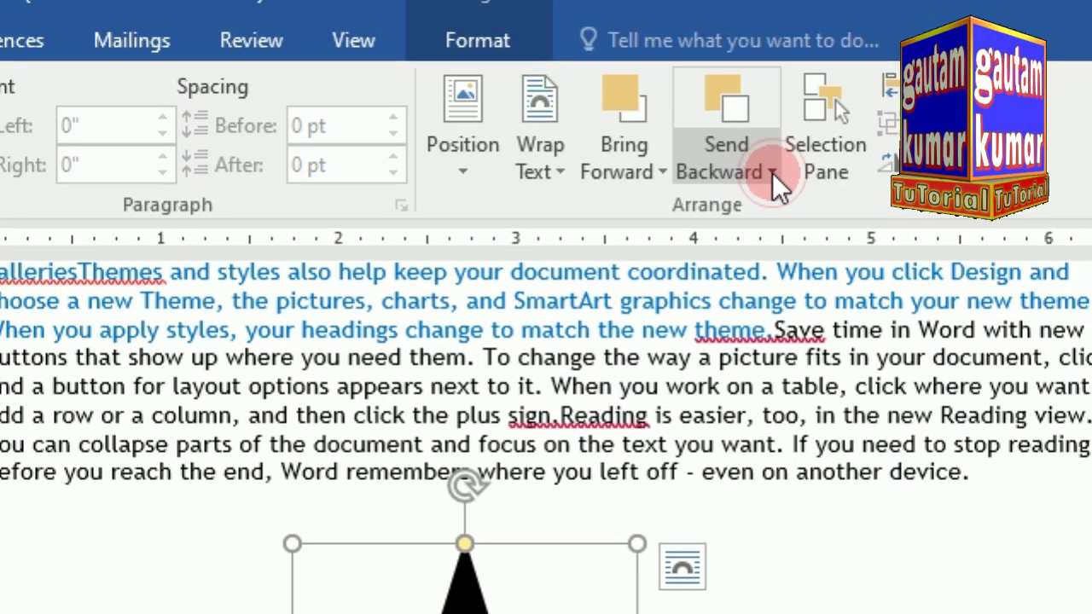
pyautogui.click(771, 64)
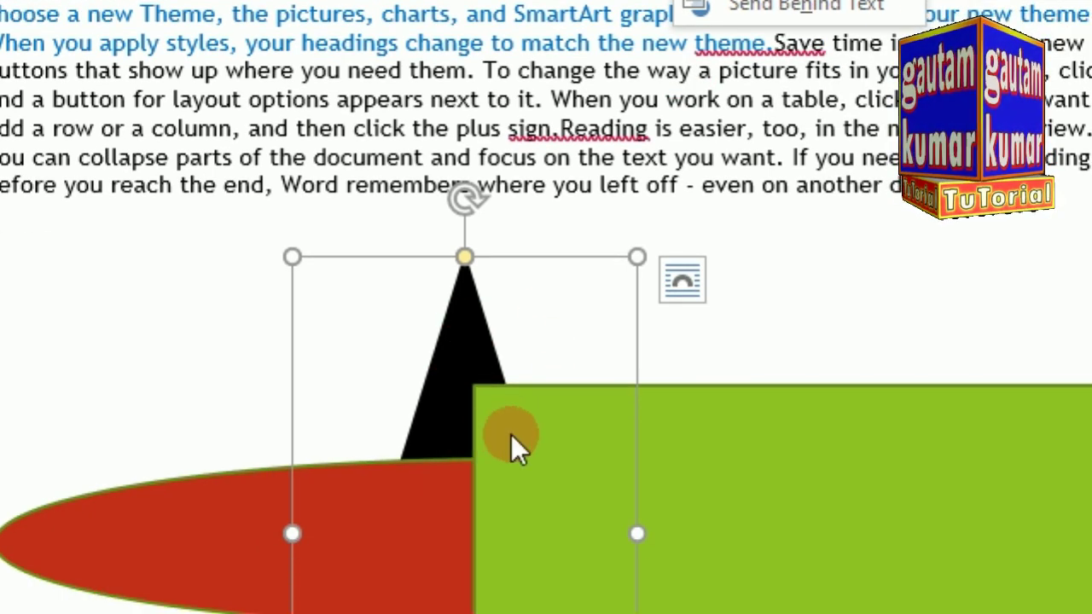
pyautogui.click(511, 434)
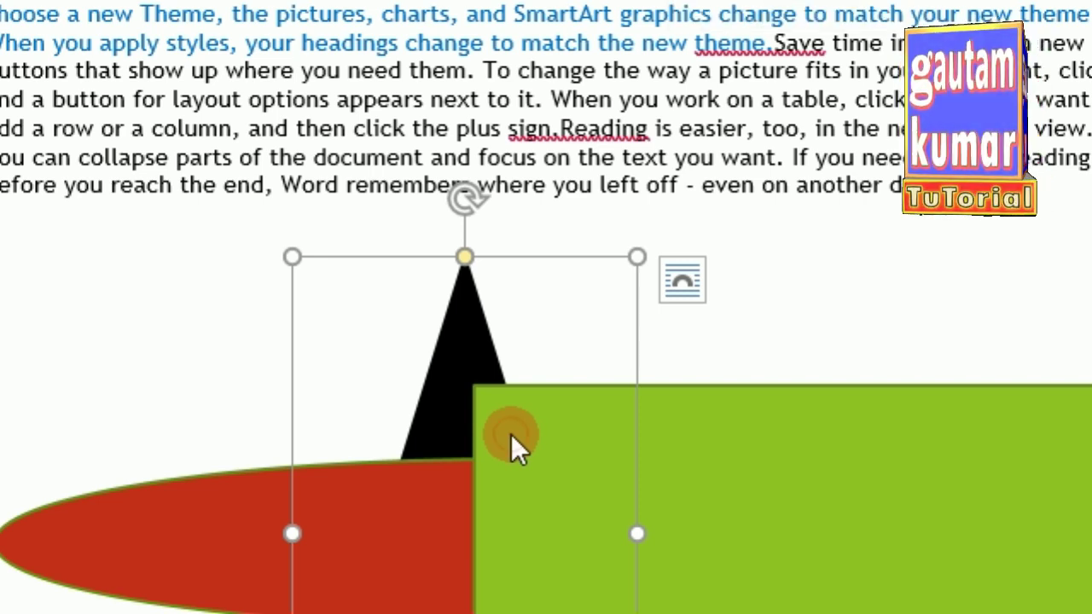
# Move the green rectangle about 1 inch left and 0.7 inches down, and send it backward one level, behind the red oval
pyautogui.moveTo(708, 439); pyautogui.dragTo(568, 551)
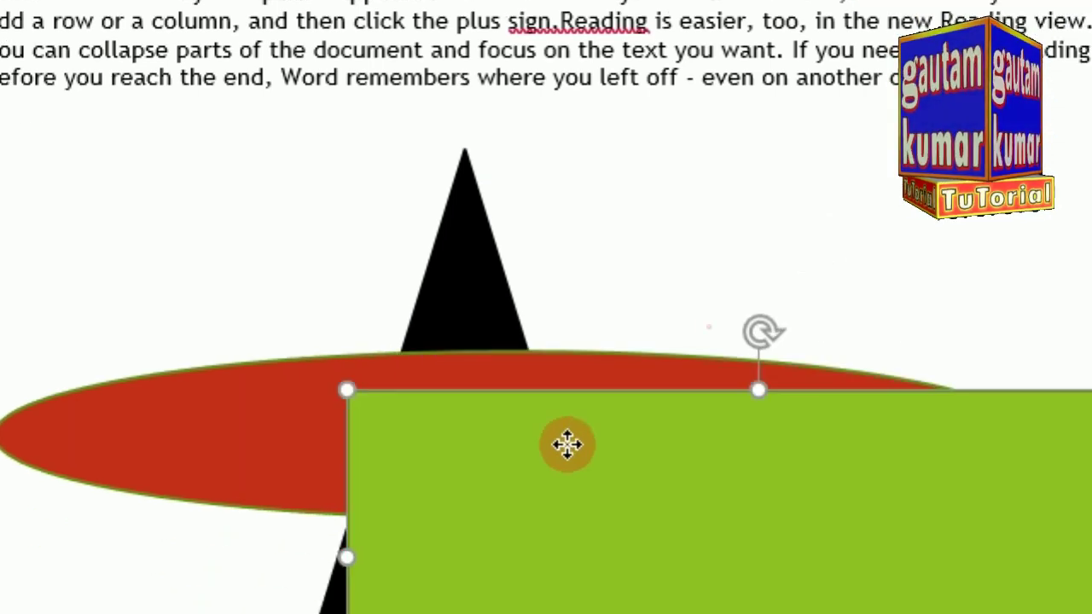
pyautogui.moveTo(568, 443); pyautogui.dragTo(535, 452)
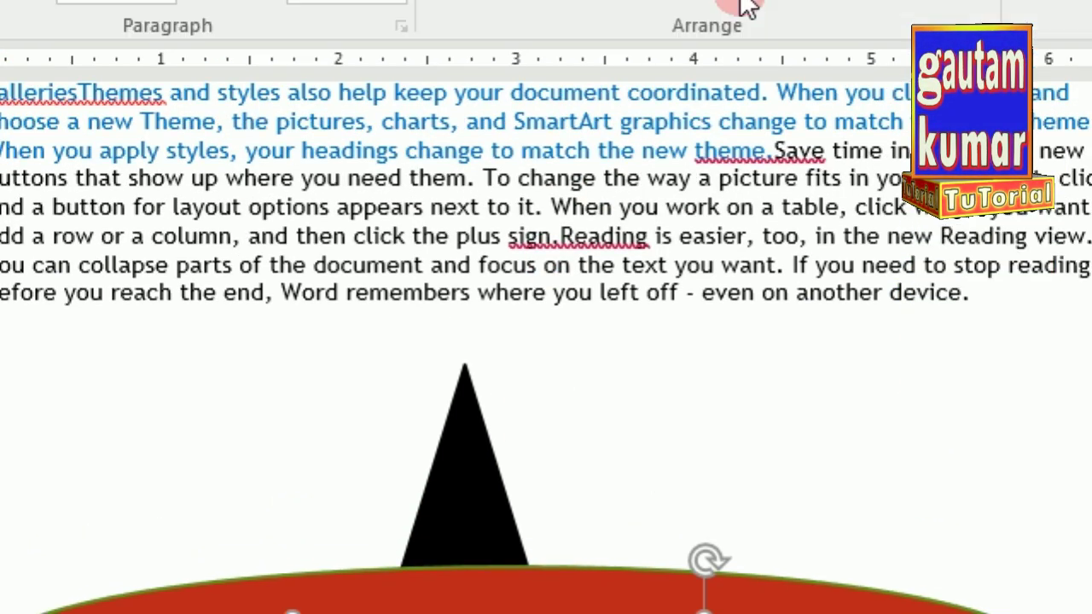
pyautogui.click(739, 97)
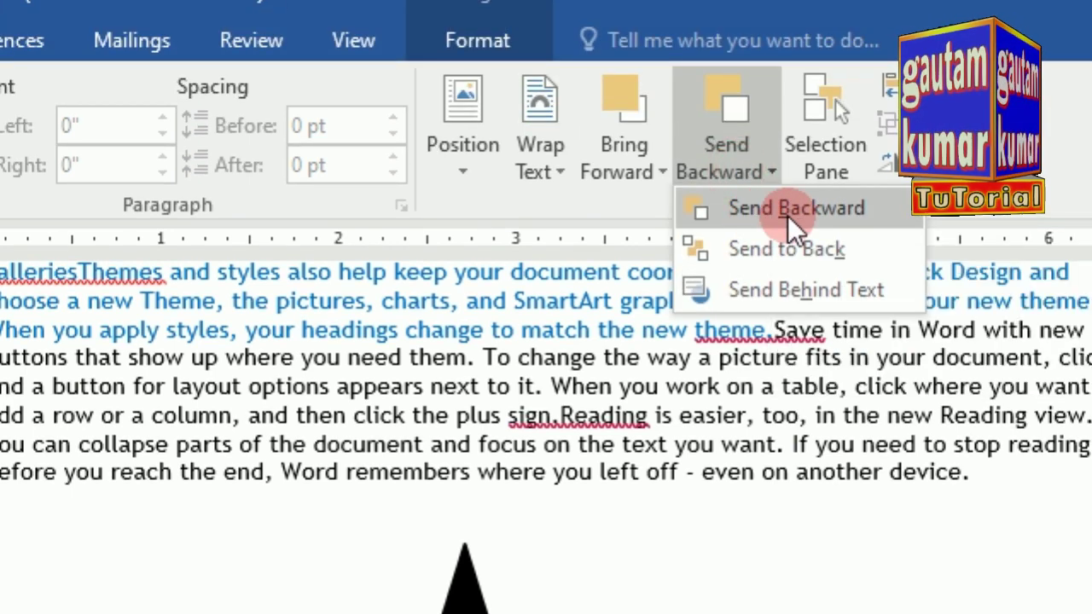
pyautogui.click(788, 215)
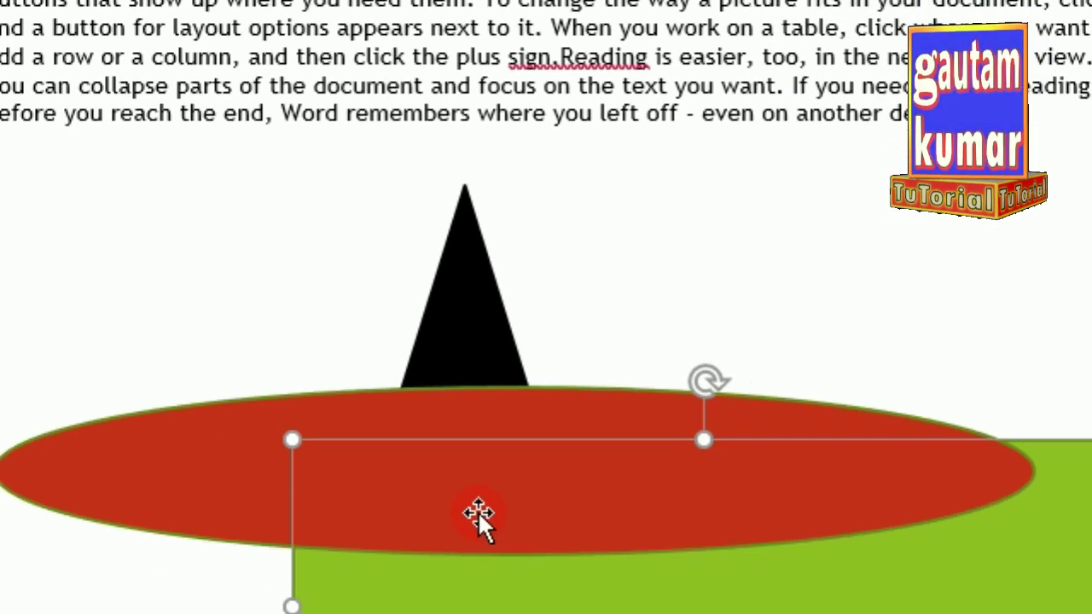
# Move the red oval down about 0.6 inches, below the upper edge of the green rectangle
pyautogui.moveTo(478, 511); pyautogui.dragTo(477, 439)
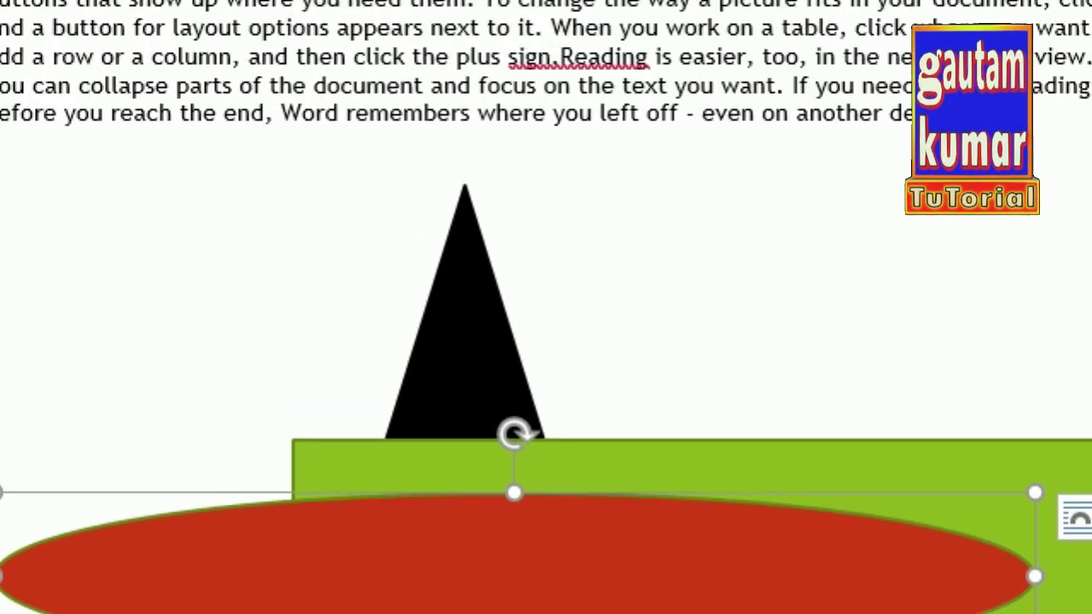
pyautogui.click(748, 69)
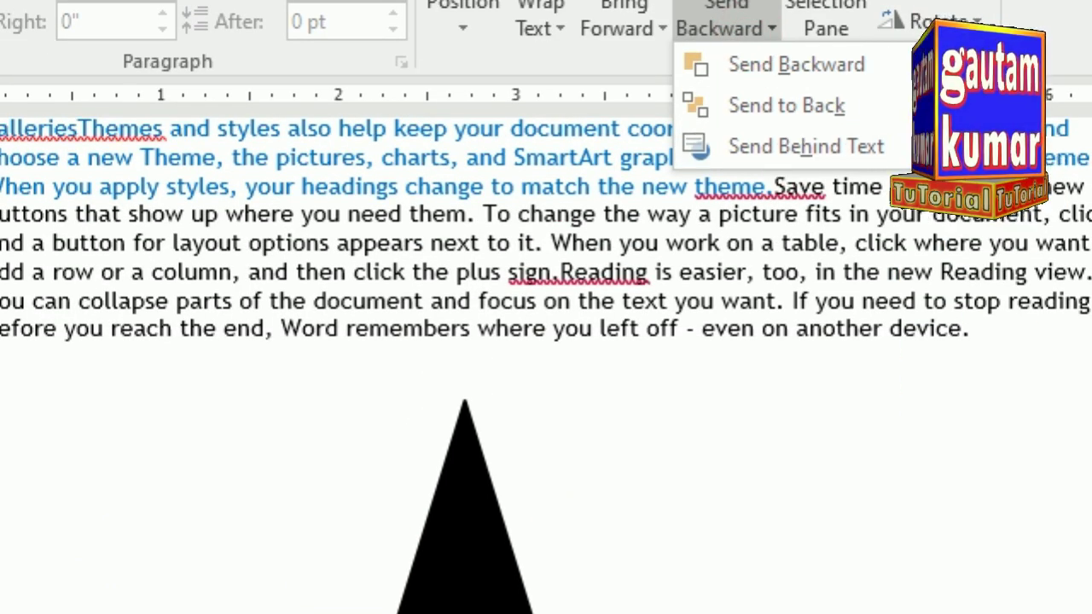
pyautogui.click(787, 186)
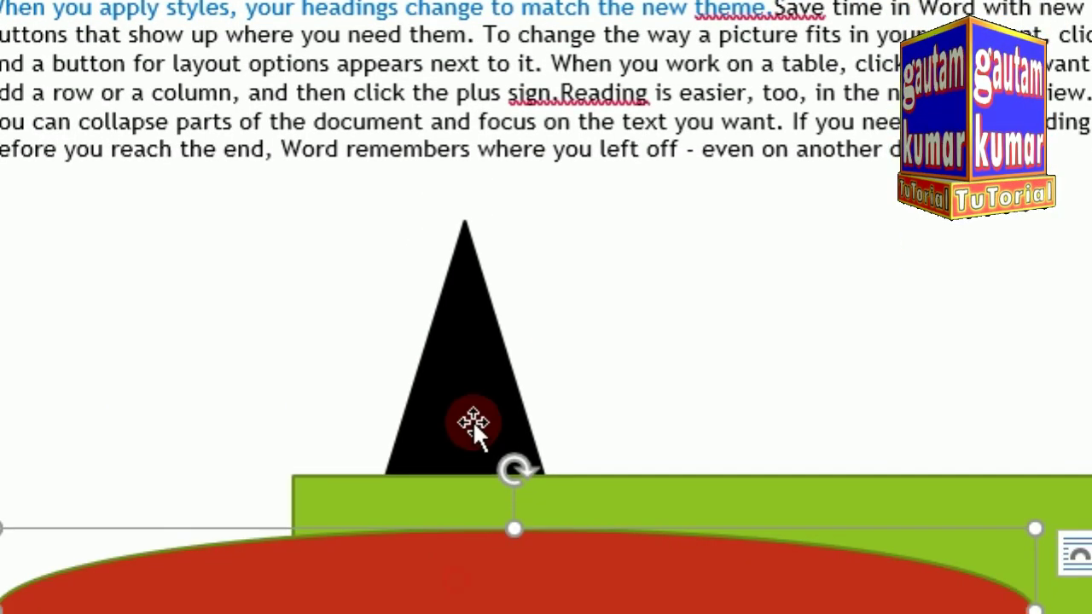
# Move the green rectangle up over the last paragraph and send it behind the text
pyautogui.moveTo(754, 486); pyautogui.dragTo(613, 12)
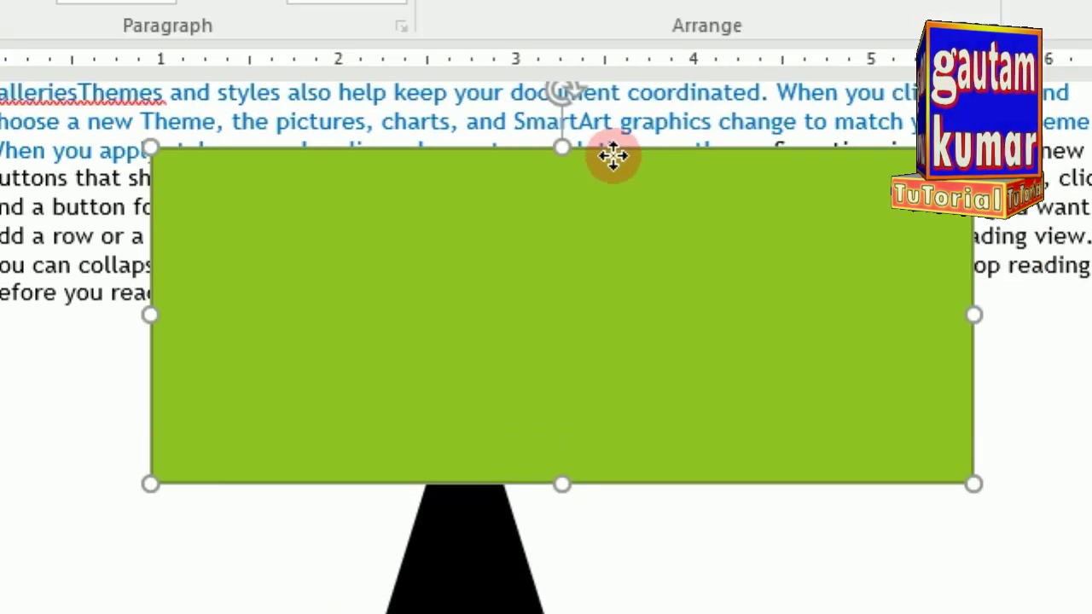
pyautogui.moveTo(613, 156); pyautogui.dragTo(612, 152)
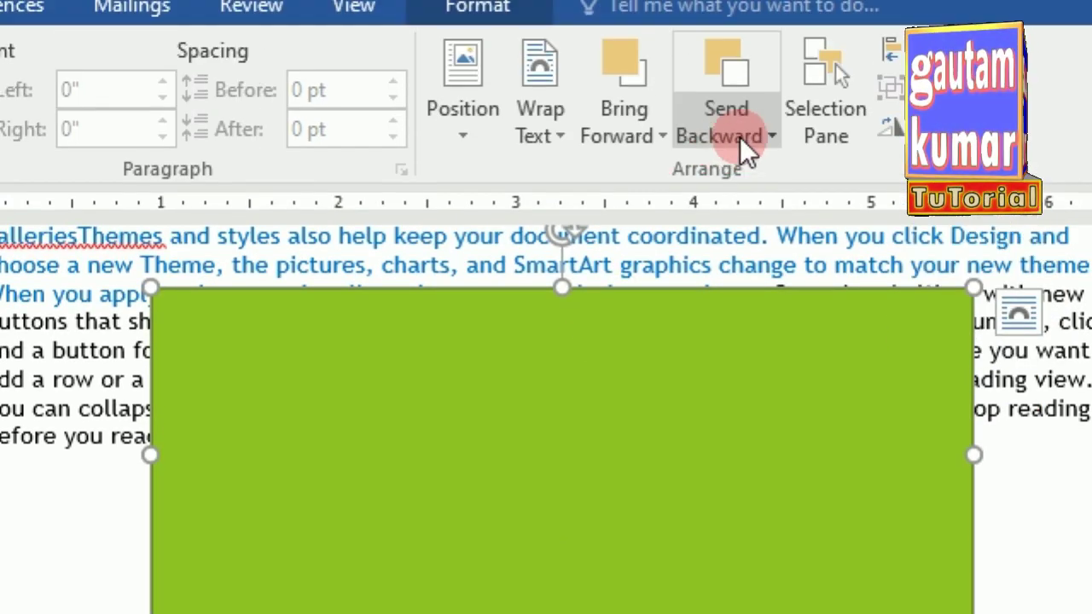
pyautogui.click(740, 170)
pyautogui.click(749, 289)
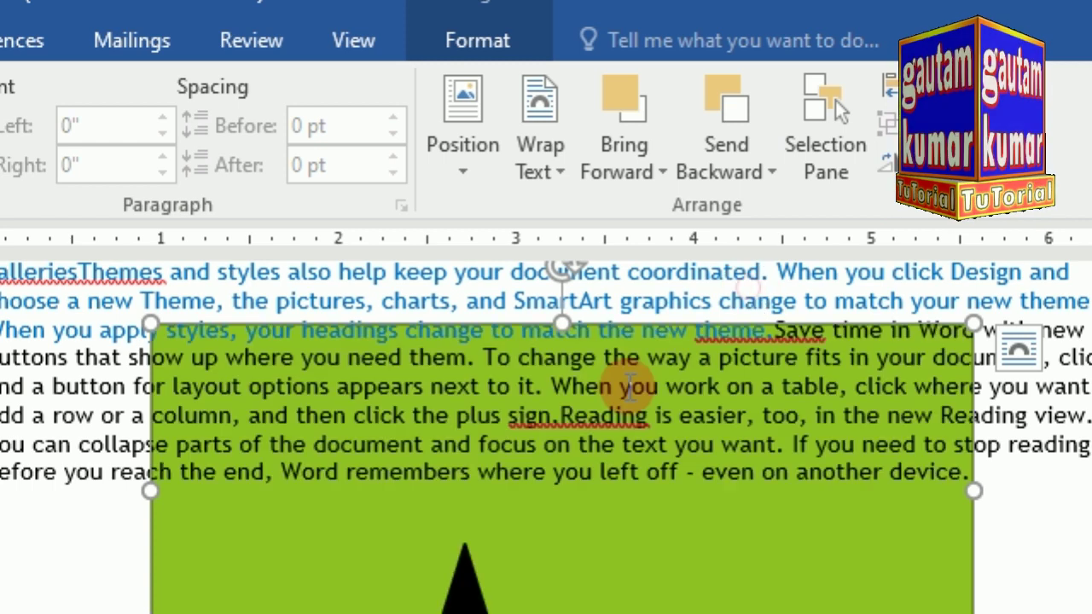
# Bring the green rectangle in front of the paragraph text
pyautogui.click(773, 174)
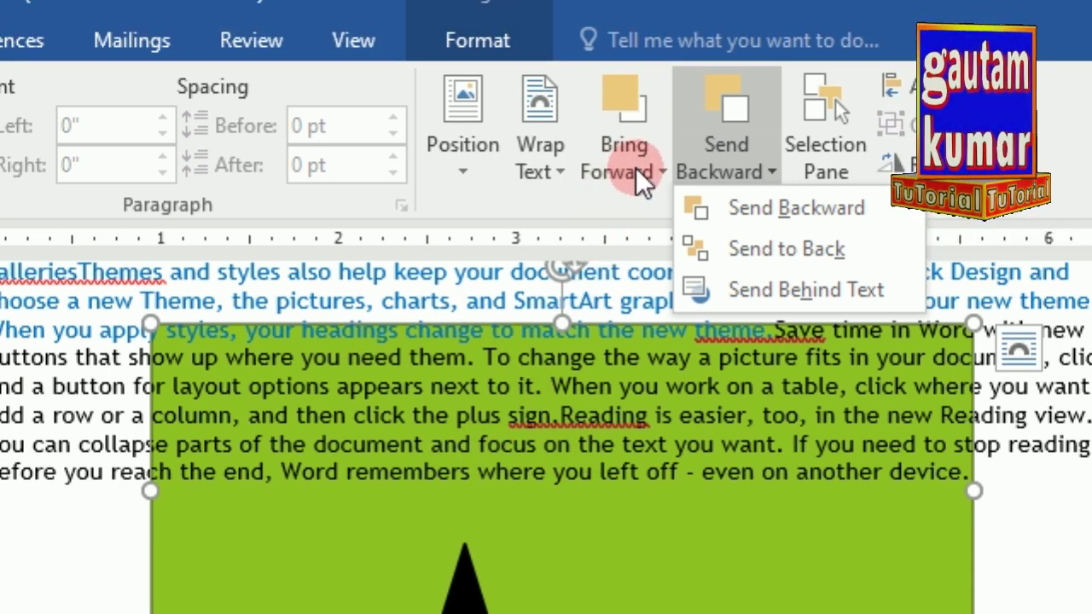
pyautogui.click(635, 167)
pyautogui.click(597, 289)
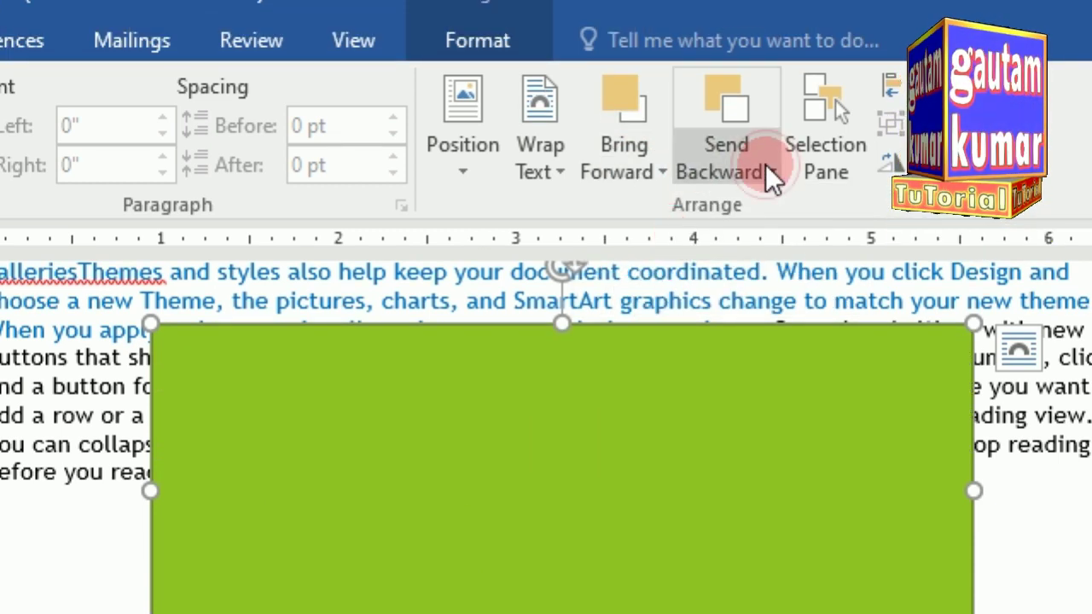
# Send the green rectangle behind the paragraph text
pyautogui.click(766, 164)
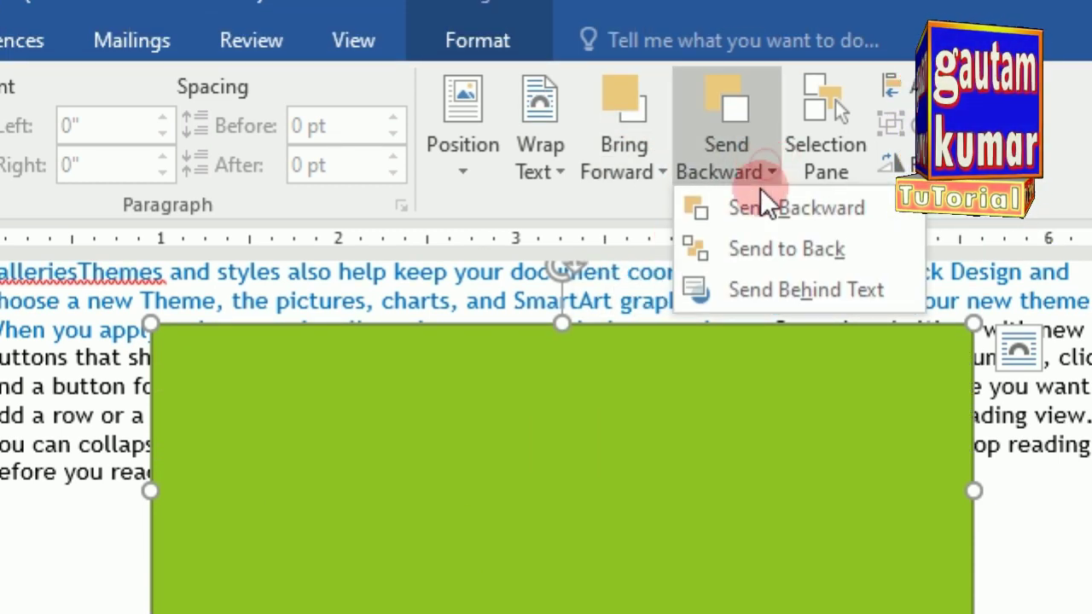
pyautogui.click(755, 287)
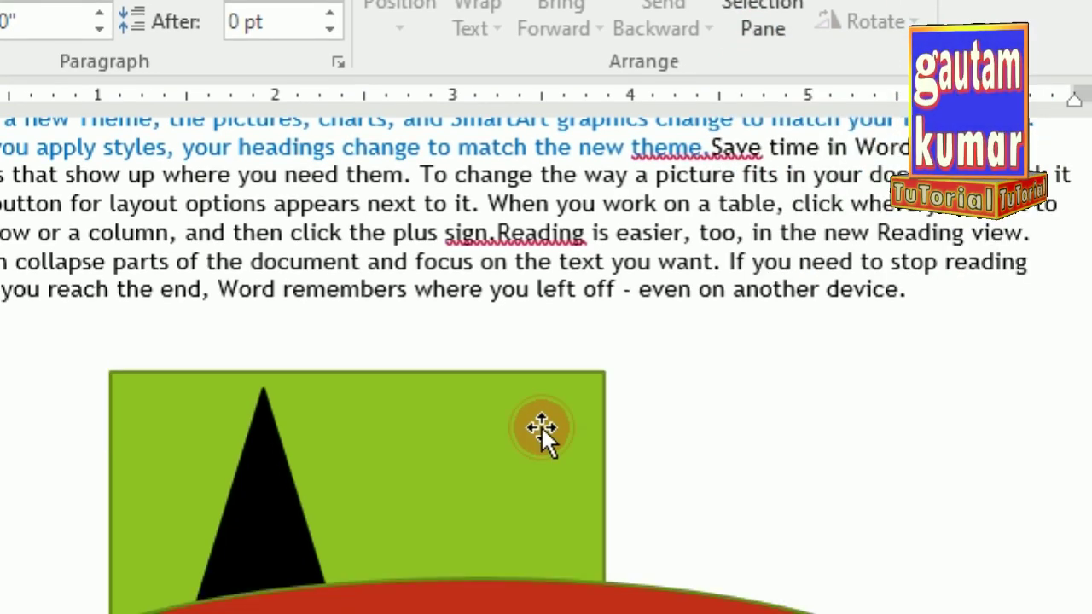
# Select the oval, rectangle and triangle in turn, deselect them, and display the Selection pane
pyautogui.click(541, 608)
pyautogui.click(384, 467)
pyautogui.click(291, 272)
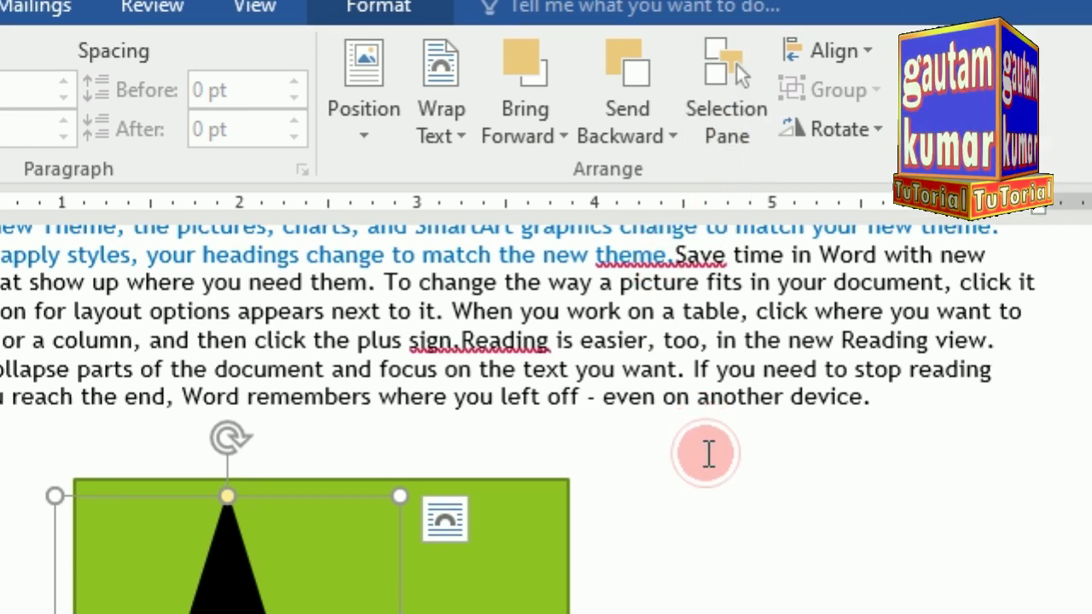
pyautogui.click(705, 488)
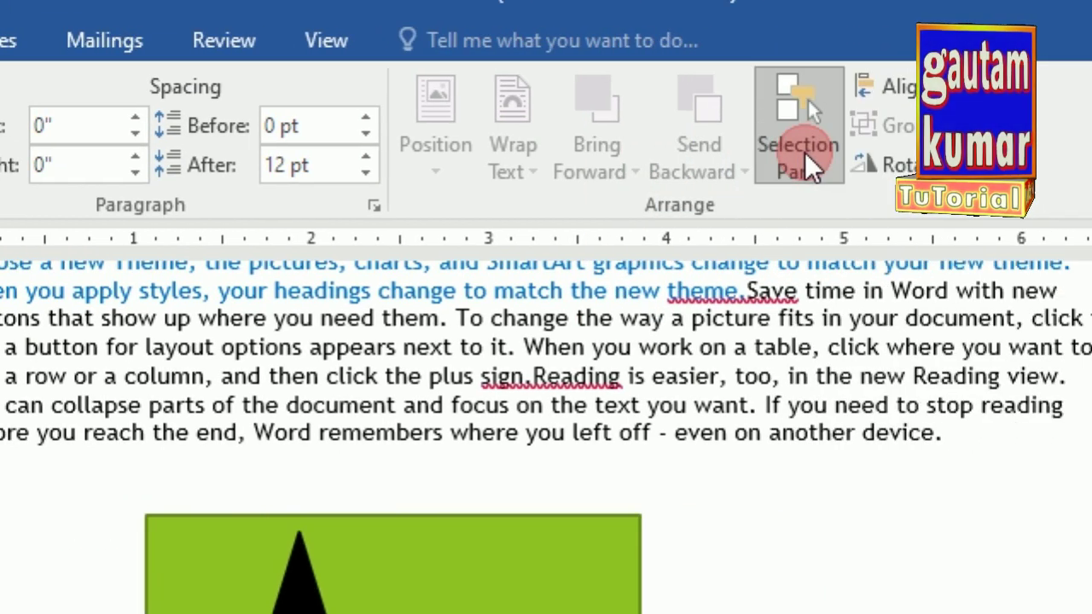
pyautogui.click(805, 152)
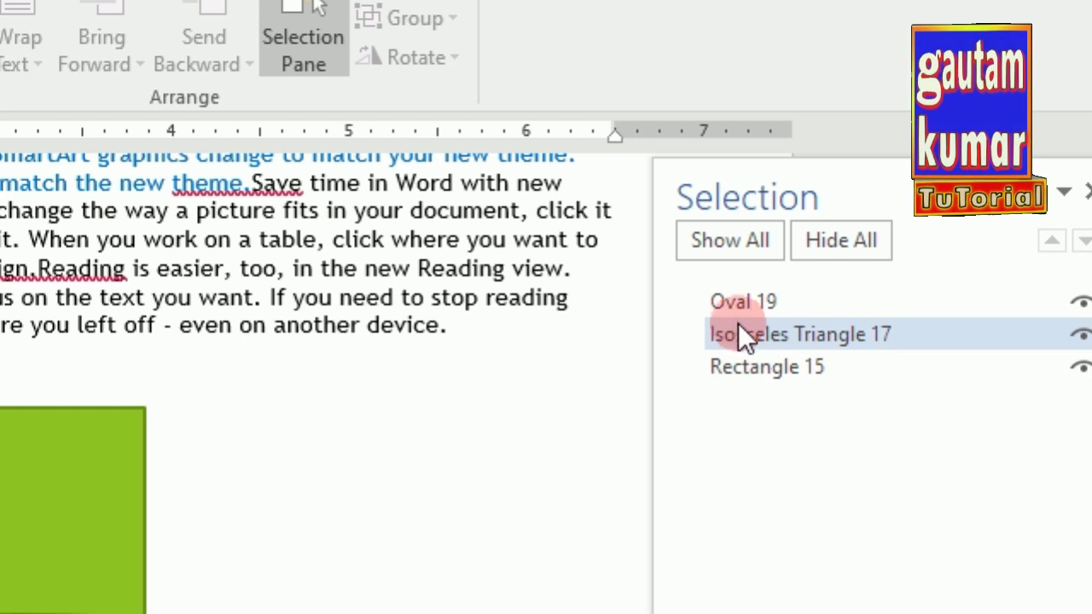
# Using the Selection pane, pick the oval and move it up about 0.2 inches, and the rectangle about 0.6 inches left and 0.4 inches up
pyautogui.click(779, 305)
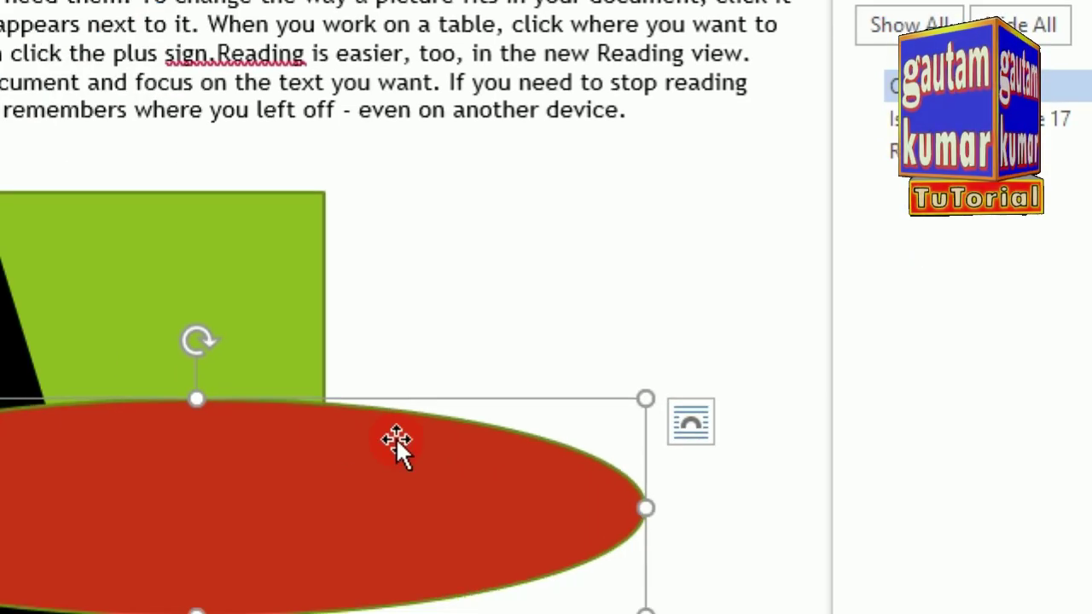
pyautogui.moveTo(295, 348); pyautogui.dragTo(270, 313)
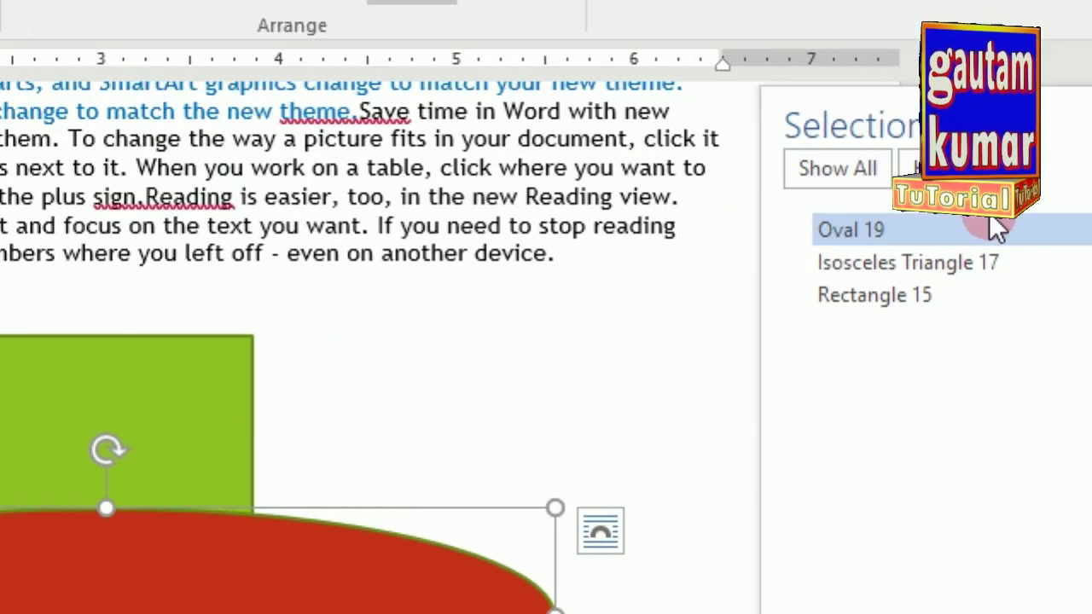
pyautogui.keyDown('ctrl'); pyautogui.click(904, 263); pyautogui.keyUp('ctrl')
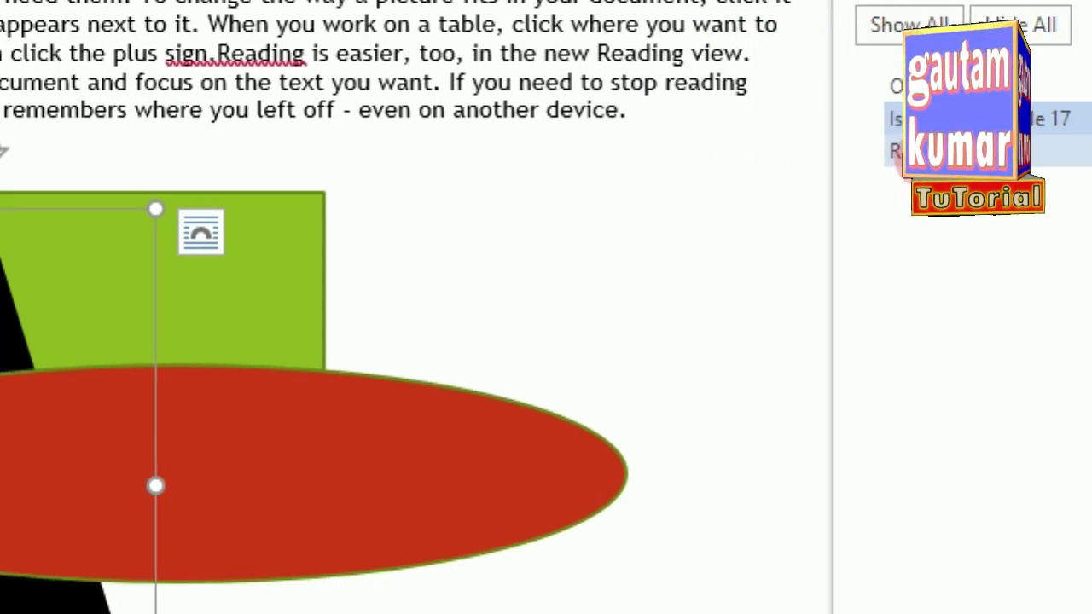
pyautogui.click(844, 145)
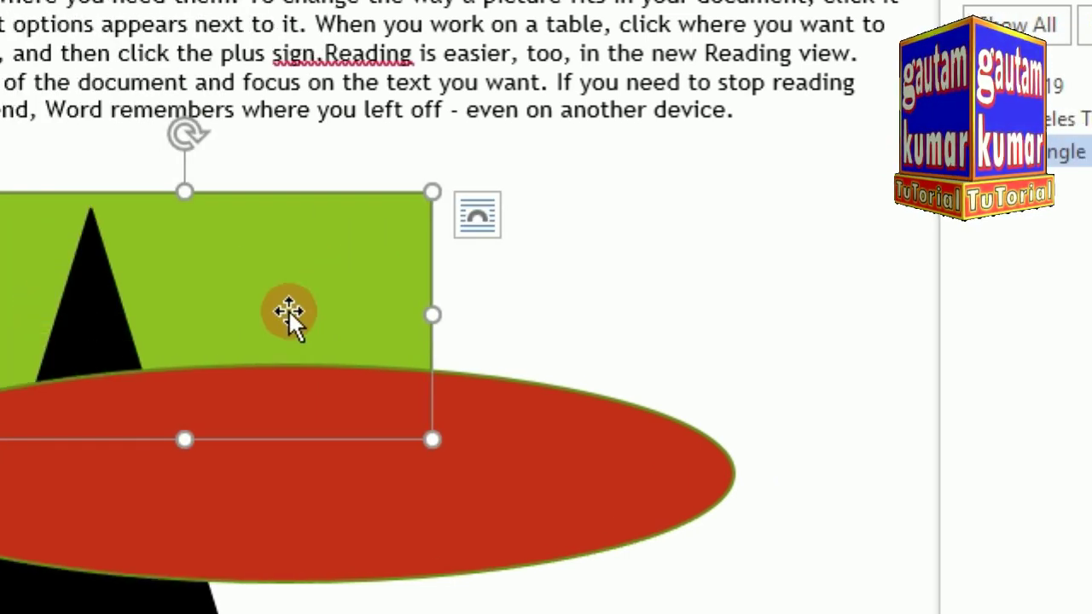
pyautogui.moveTo(316, 288); pyautogui.dragTo(216, 215)
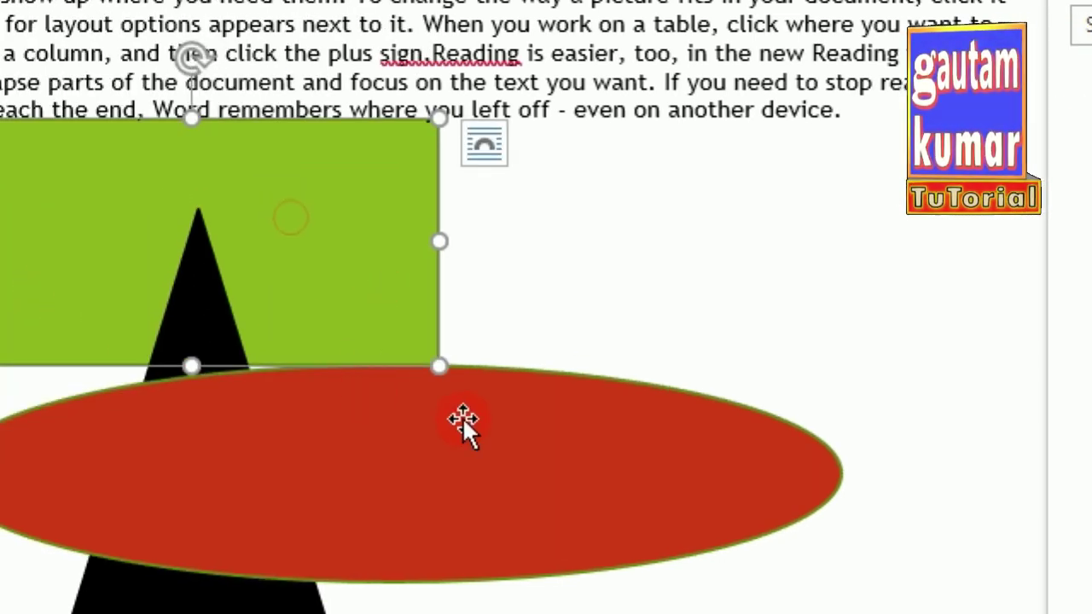
# Move the red oval about 0.35 inches right and 0.3 inches up, overlapping the green rectangle's lower edge
pyautogui.click(389, 420)
pyautogui.moveTo(465, 424); pyautogui.dragTo(555, 243)
pyautogui.moveTo(459, 257); pyautogui.dragTo(438, 342)
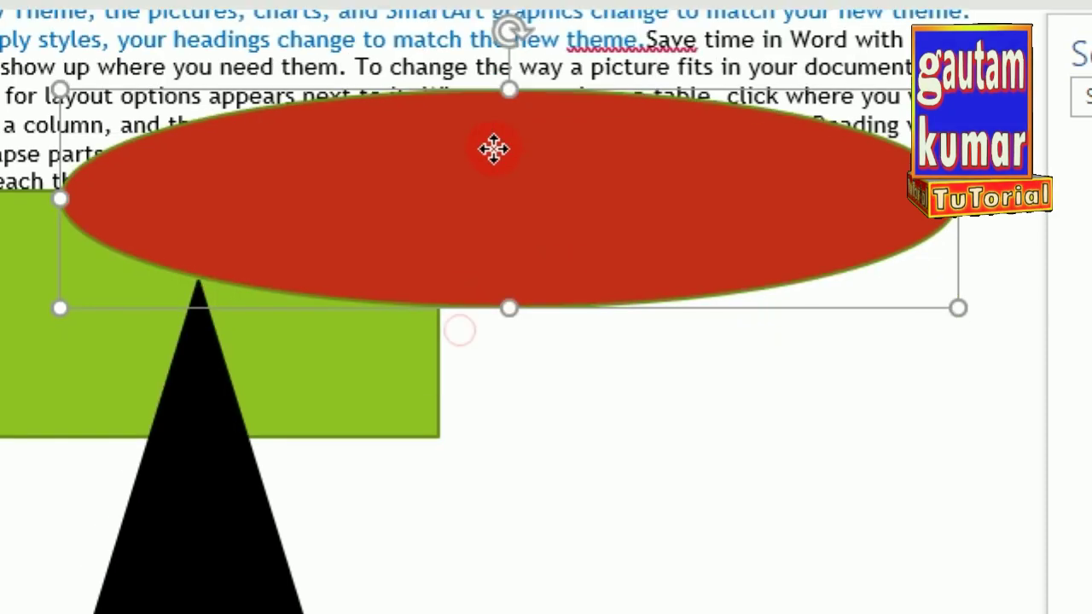
pyautogui.moveTo(439, 450); pyautogui.dragTo(438, 491)
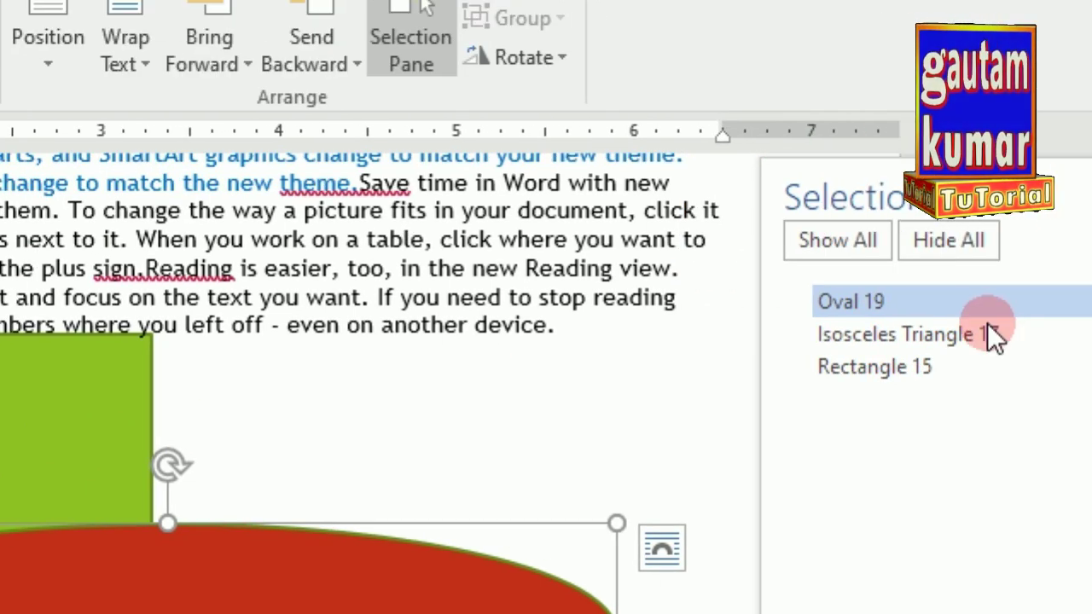
# Hide all shapes and show them again, and do the same with Oval 19 alone
pyautogui.keyDown('ctrl'); pyautogui.click(1067, 294); pyautogui.keyUp('ctrl')
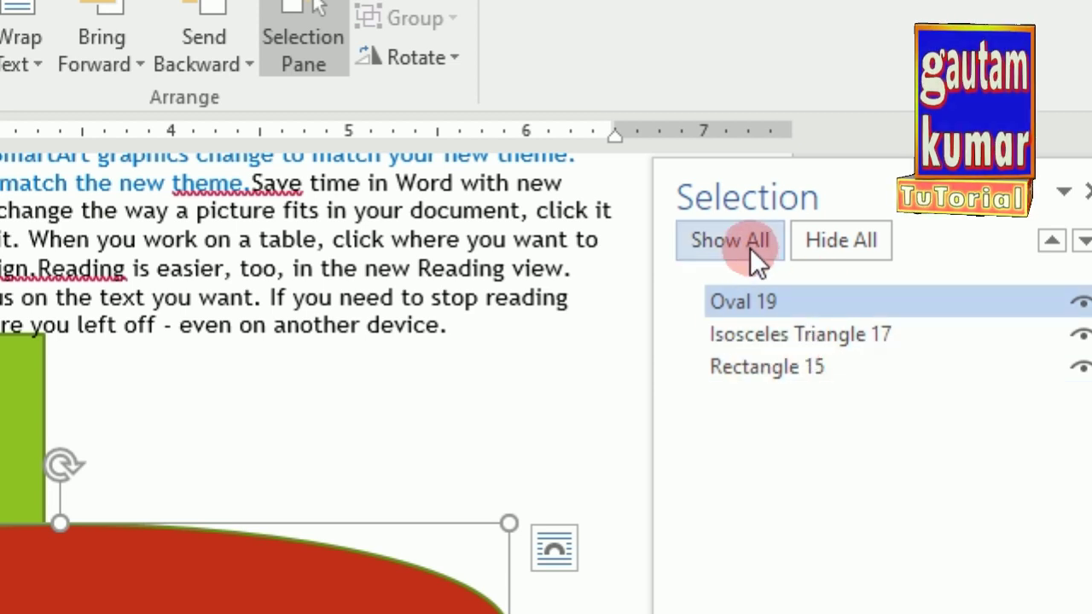
pyautogui.click(828, 242)
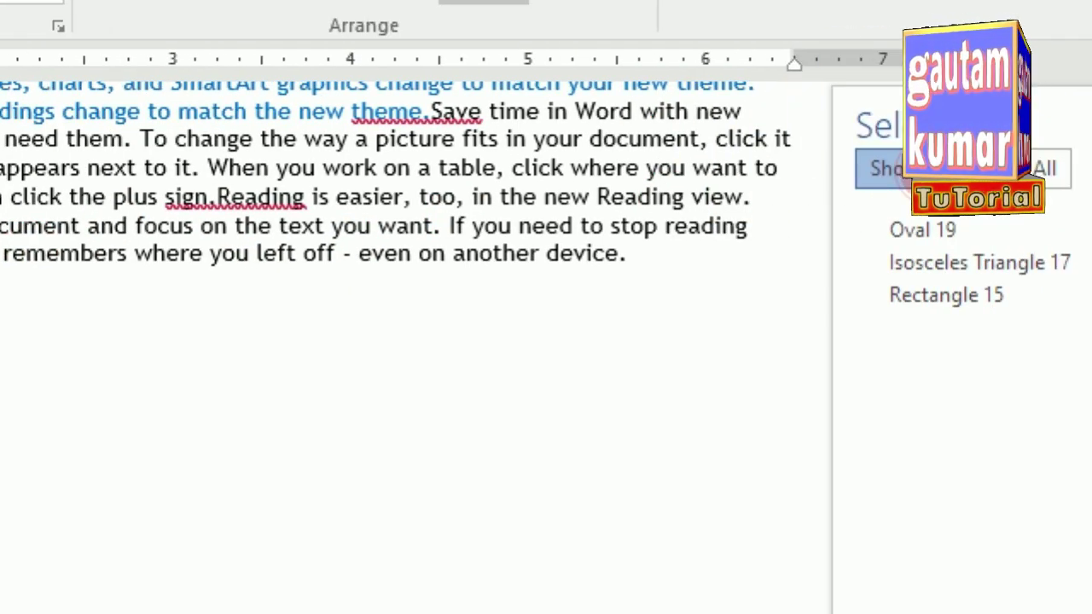
pyautogui.click(887, 168)
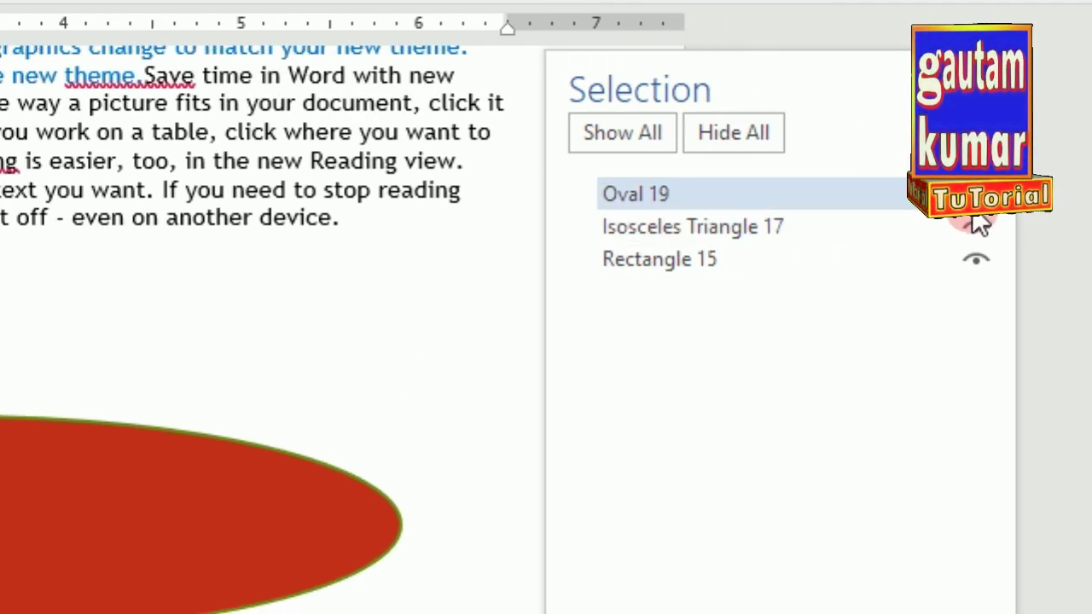
pyautogui.click(977, 194)
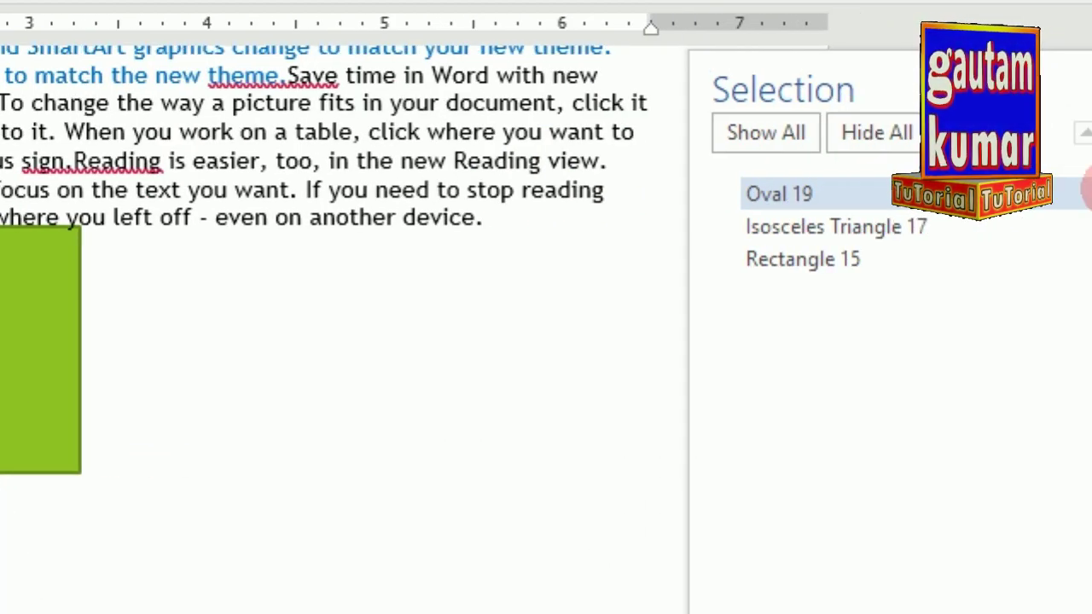
pyautogui.click(1085, 191)
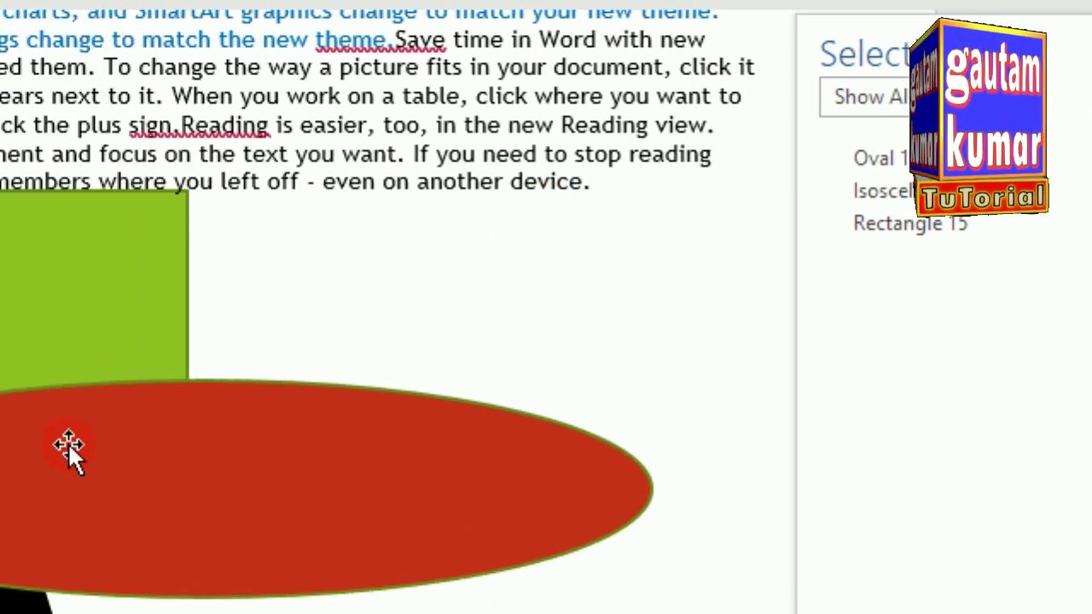
# Reorder Oval 19 in the Selection pane, placing it one level below Isosceles Triangle 17
pyautogui.click(68, 442)
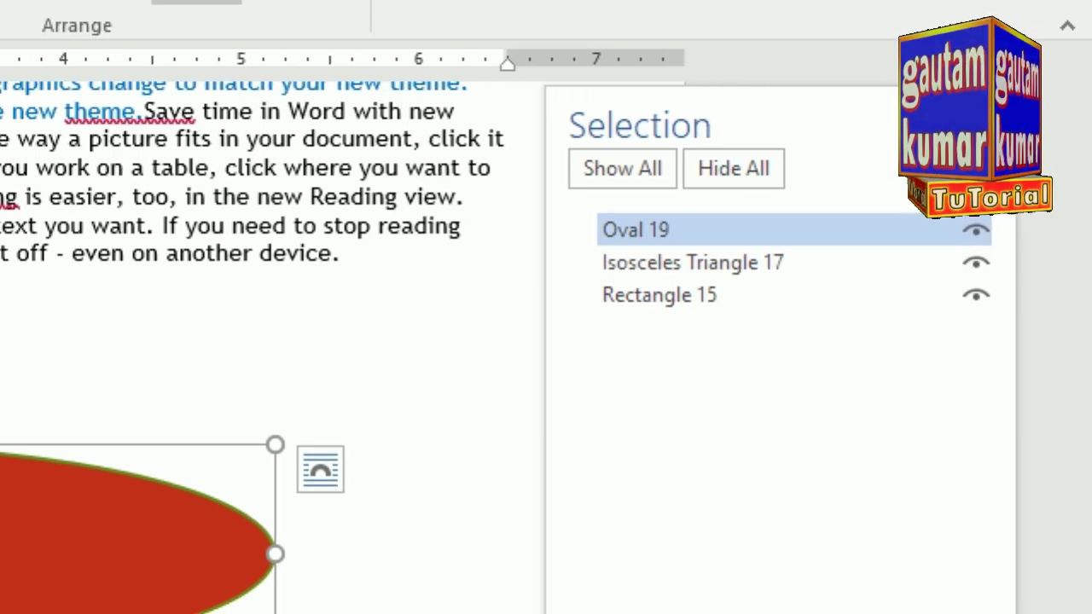
pyautogui.click(990, 168)
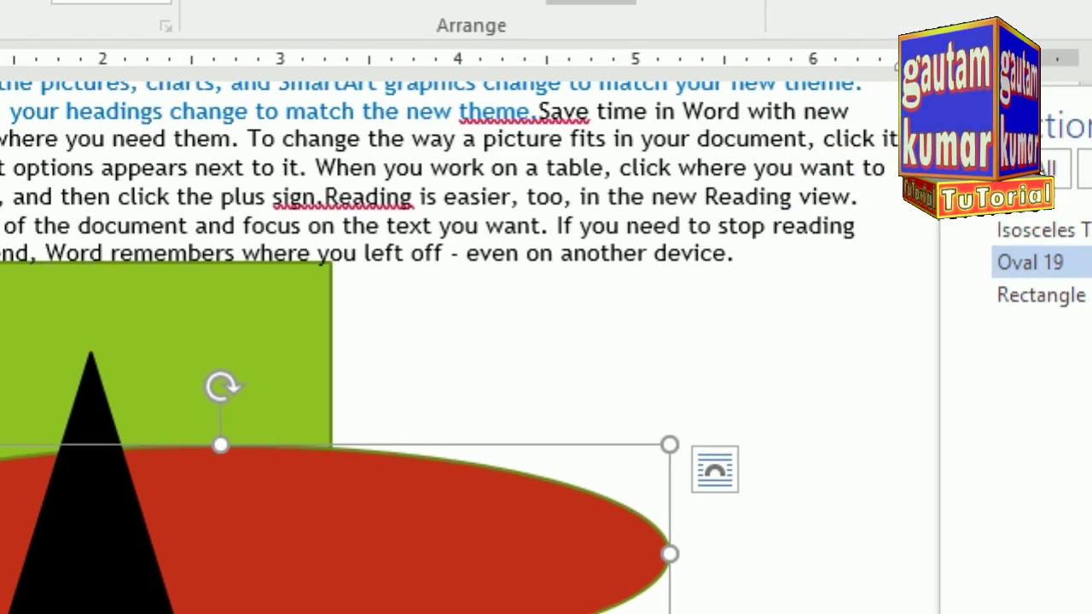
pyautogui.click(1019, 133)
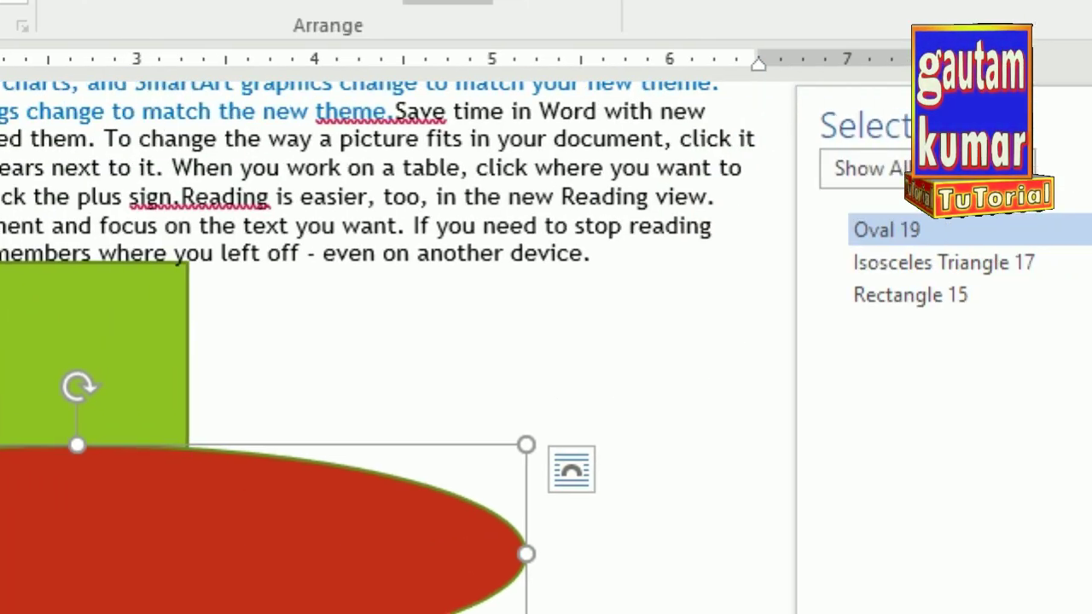
pyautogui.click(1085, 169)
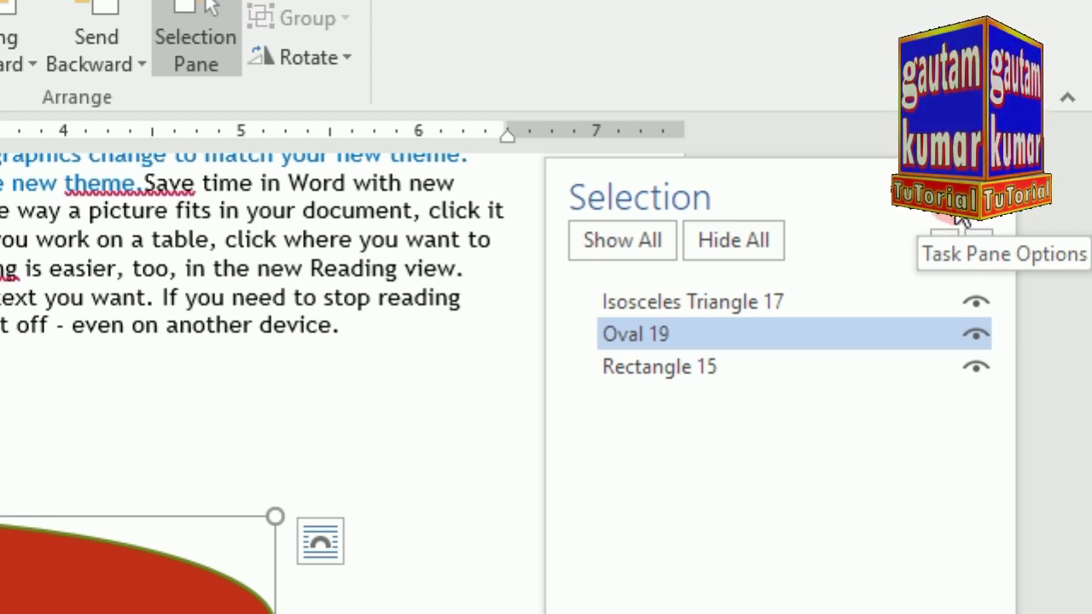
# Resize the floating Selection pane with its Size option, making it slightly wider
pyautogui.click(962, 220)
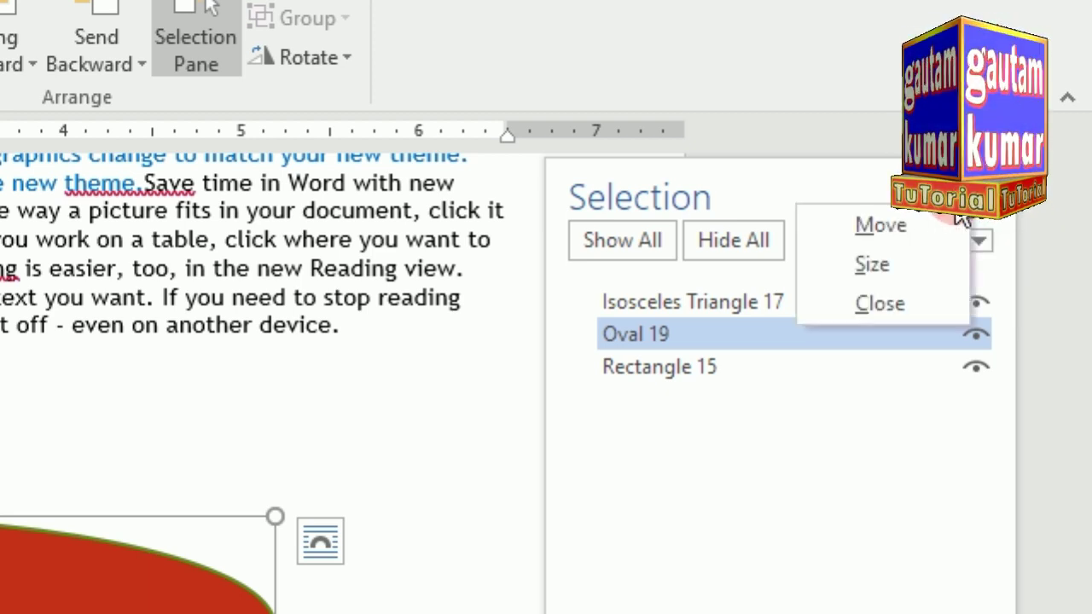
pyautogui.click(891, 259)
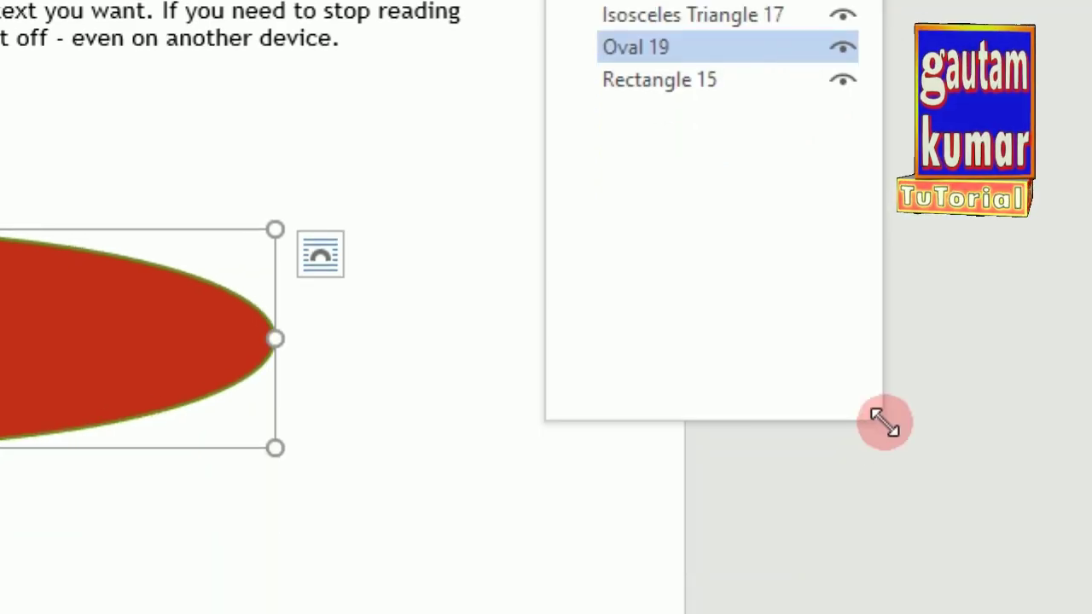
pyautogui.moveTo(885, 422); pyautogui.dragTo(940, 427)
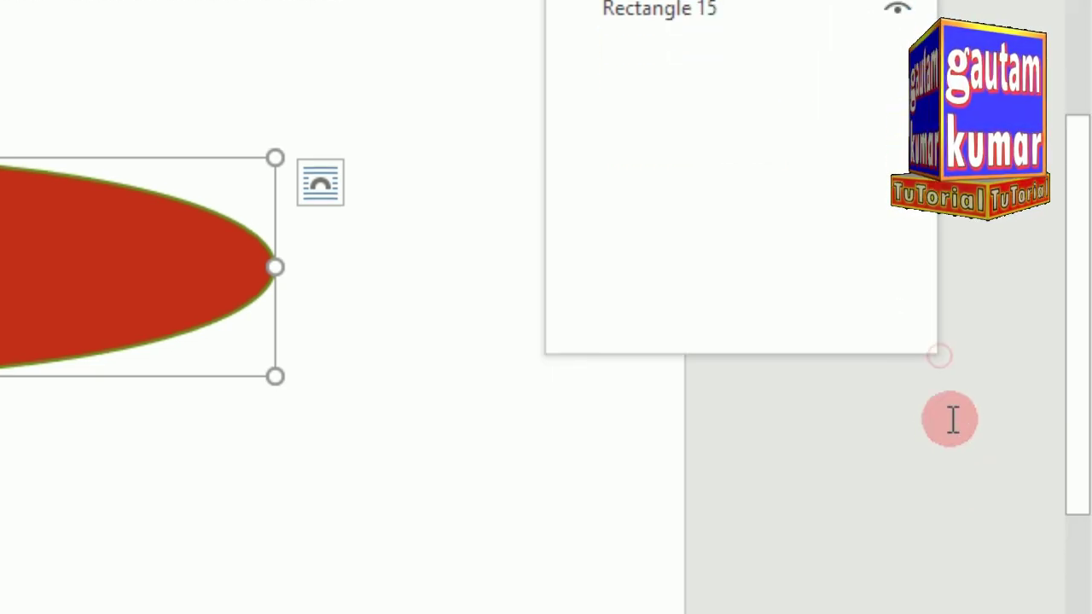
# Move the floating Selection pane over the page and back beside it, and close the pane
pyautogui.click(879, 159)
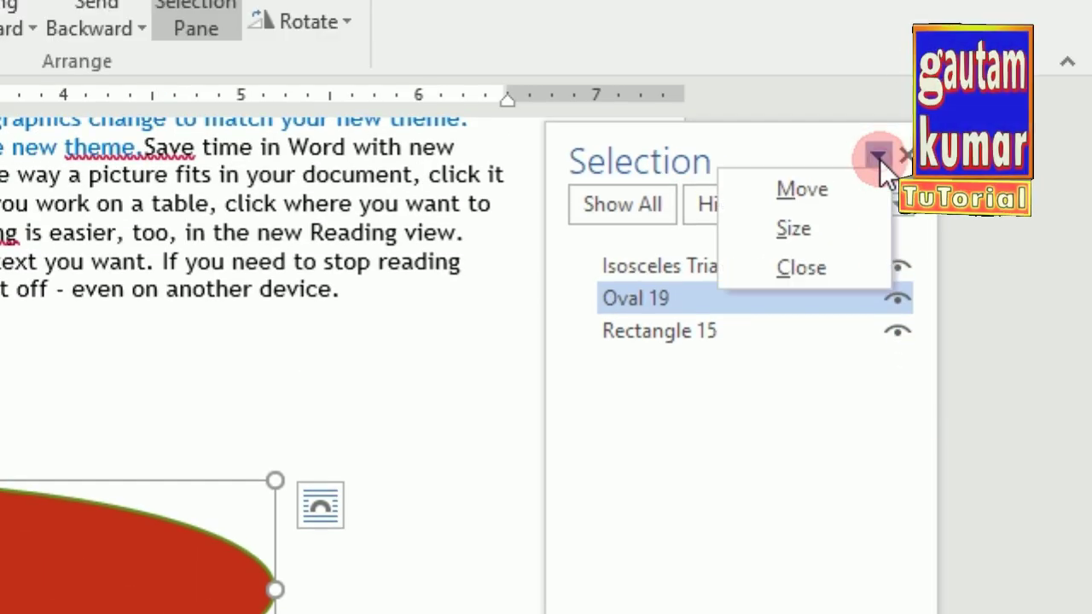
pyautogui.click(824, 191)
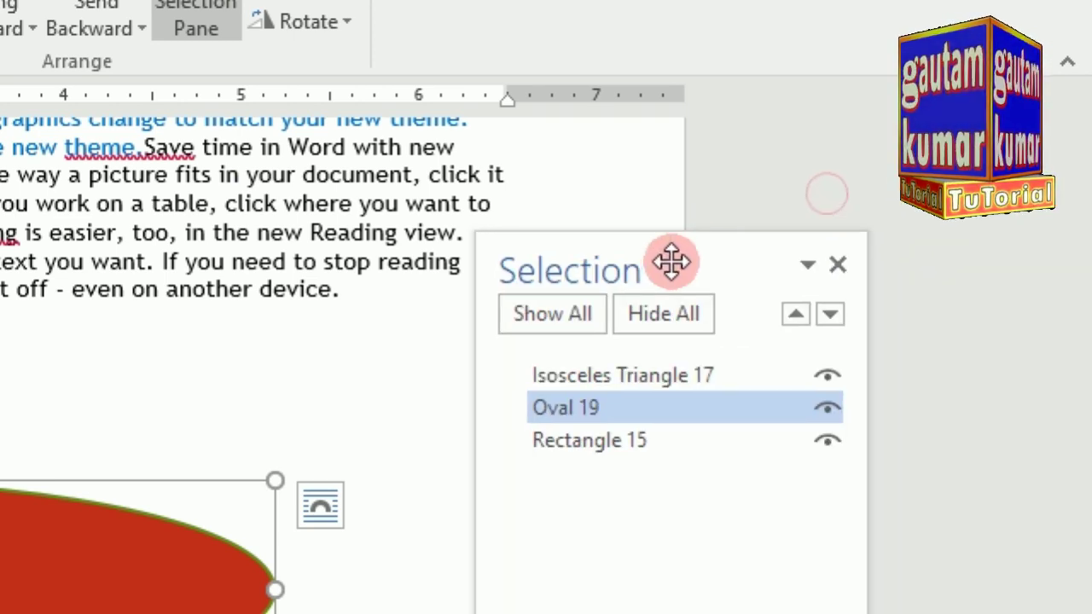
pyautogui.click(680, 261)
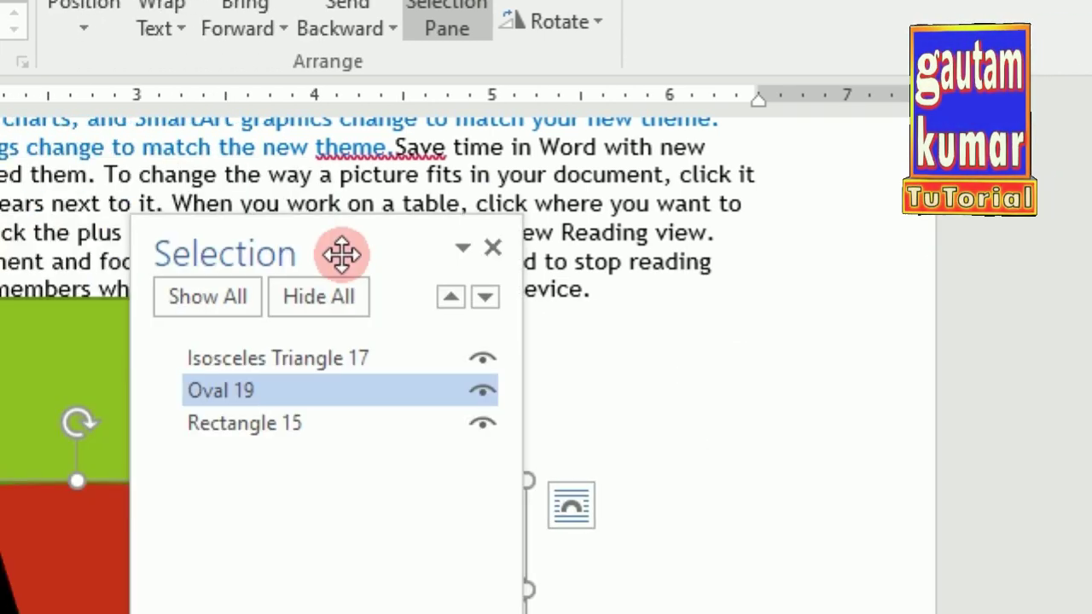
pyautogui.moveTo(273, 254); pyautogui.dragTo(971, 214)
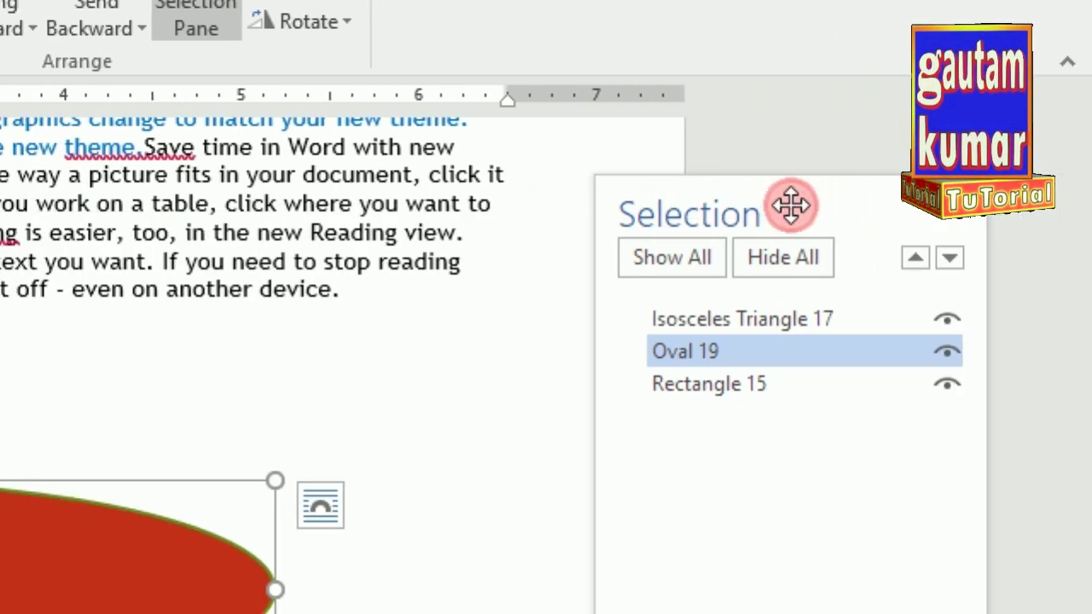
pyautogui.click(931, 212)
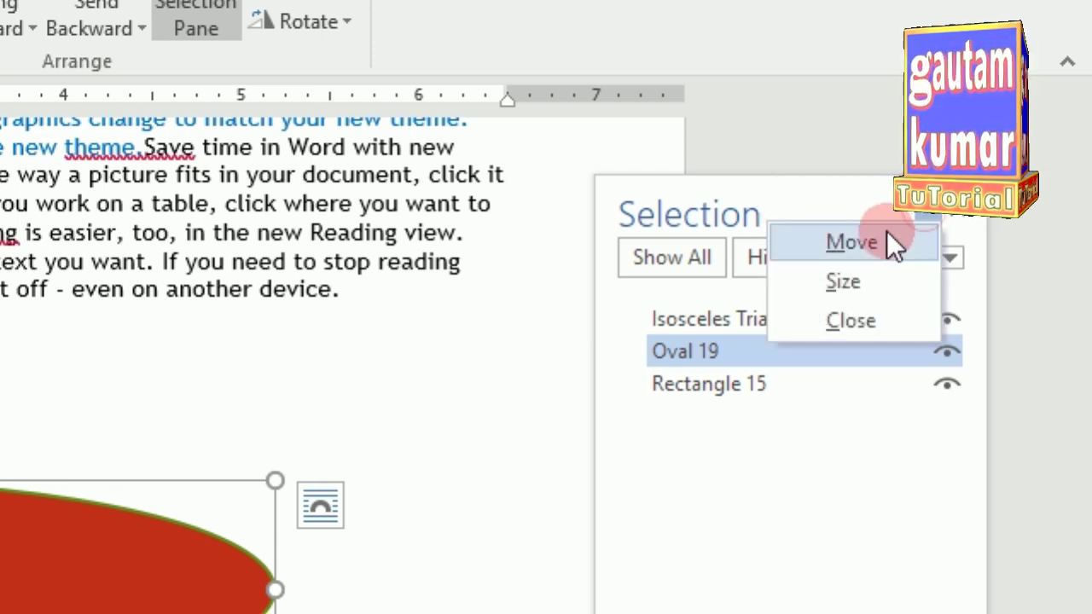
pyautogui.click(859, 321)
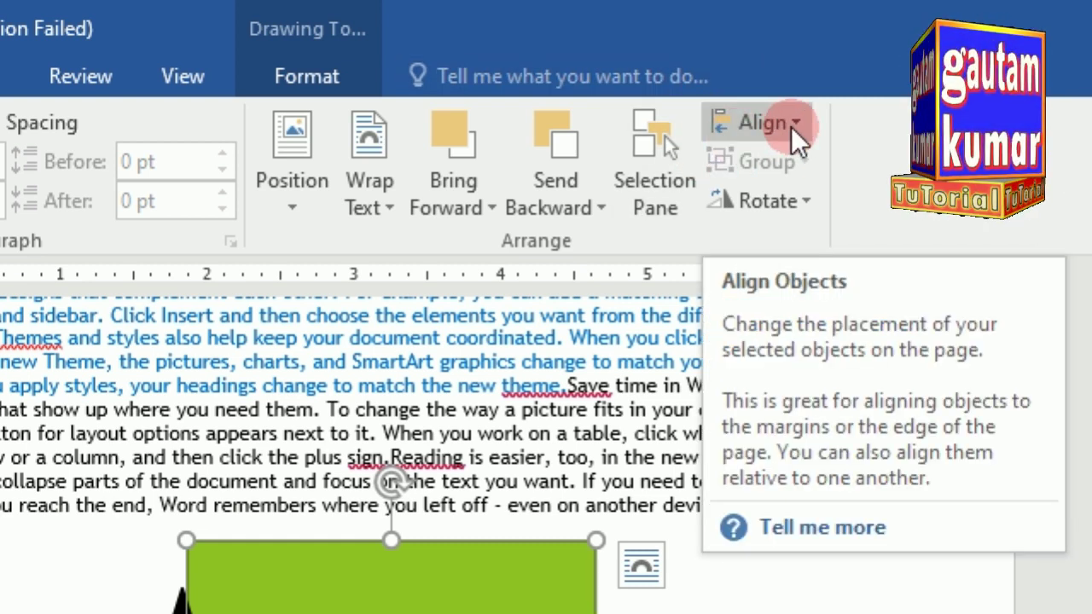
# Align the green rectangle to the page's right edge, and realign it to the horizontal center of the page
pyautogui.click(791, 127)
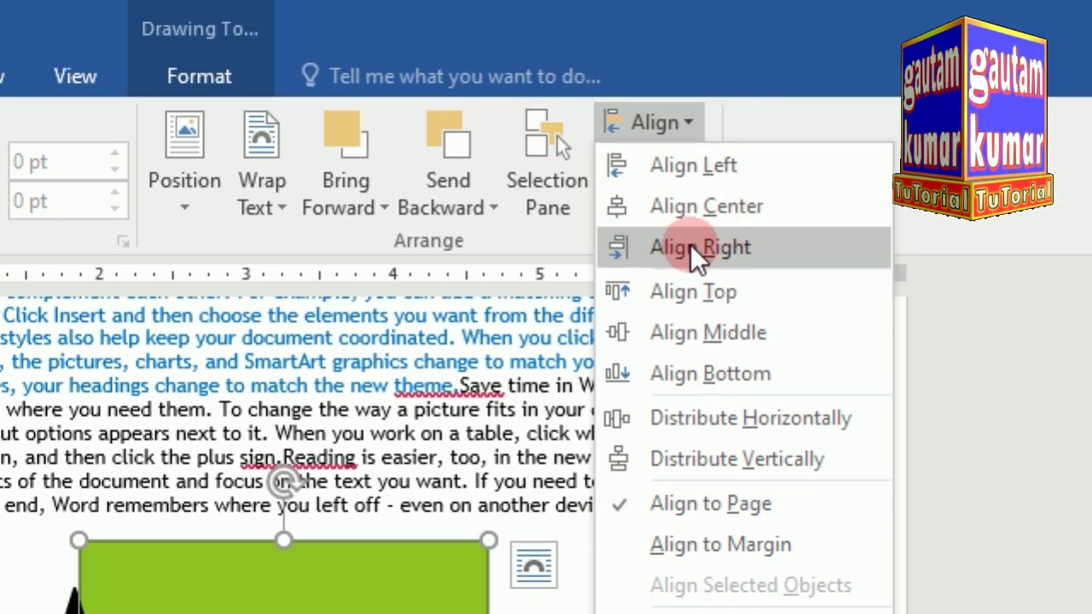
pyautogui.click(698, 247)
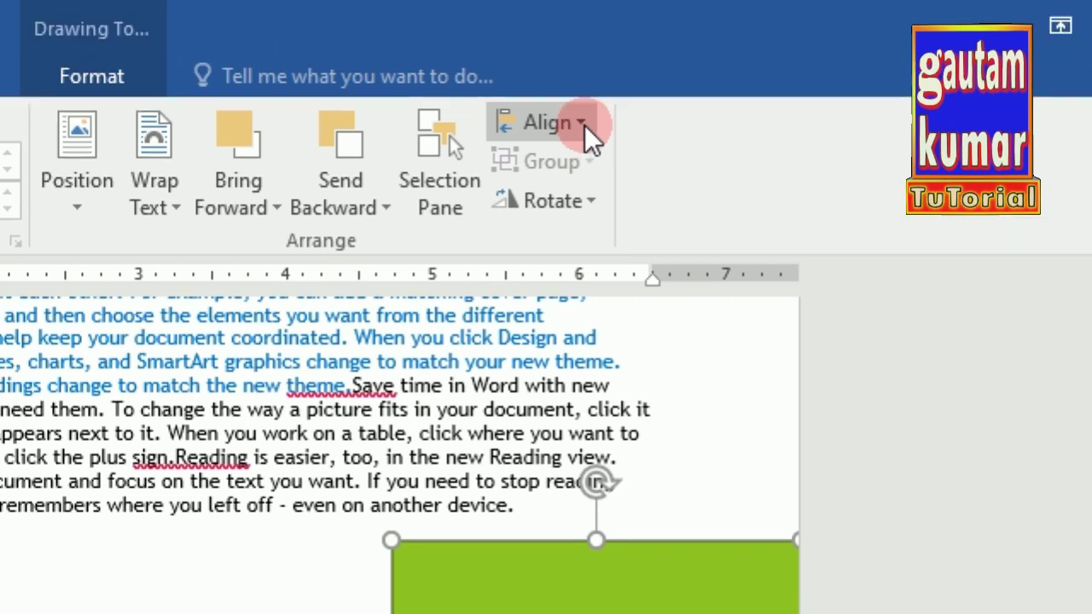
pyautogui.click(582, 123)
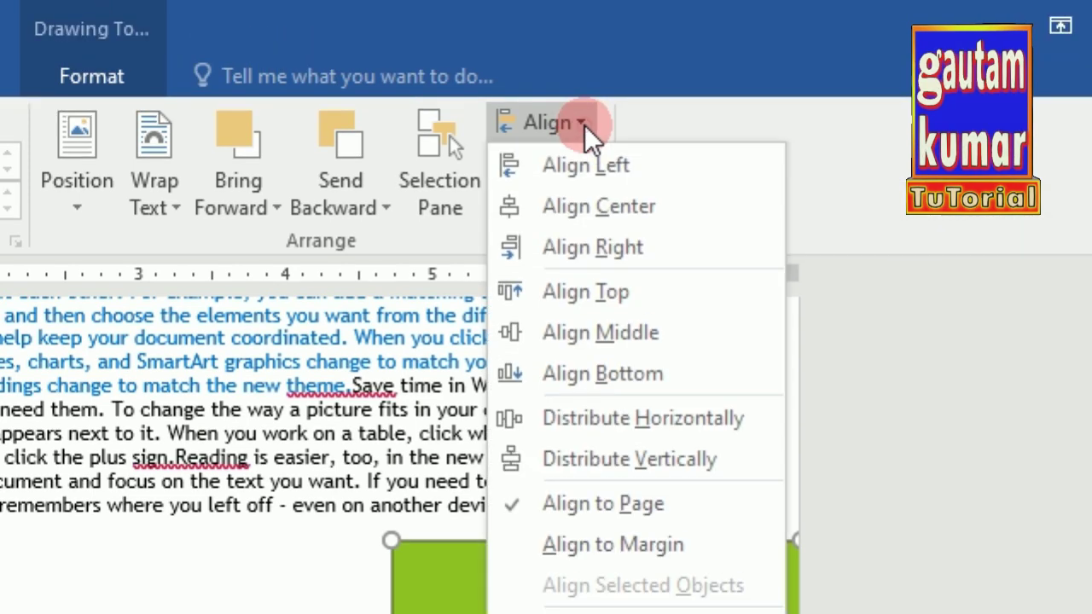
pyautogui.click(586, 207)
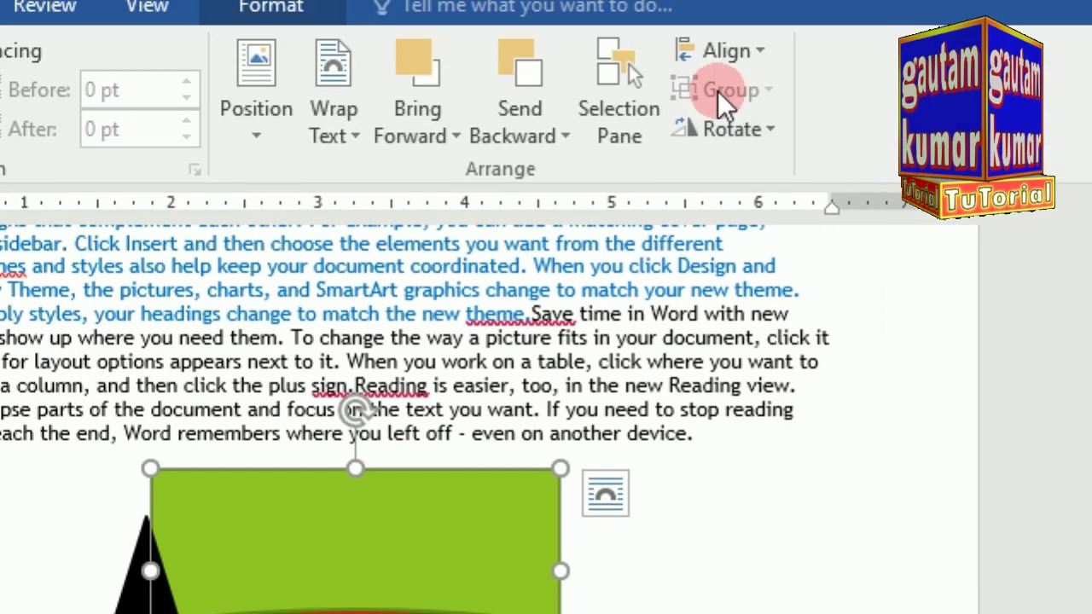
# Align the green rectangle to the page's left edge, and realign it to the horizontal center of the page
pyautogui.click(689, 0)
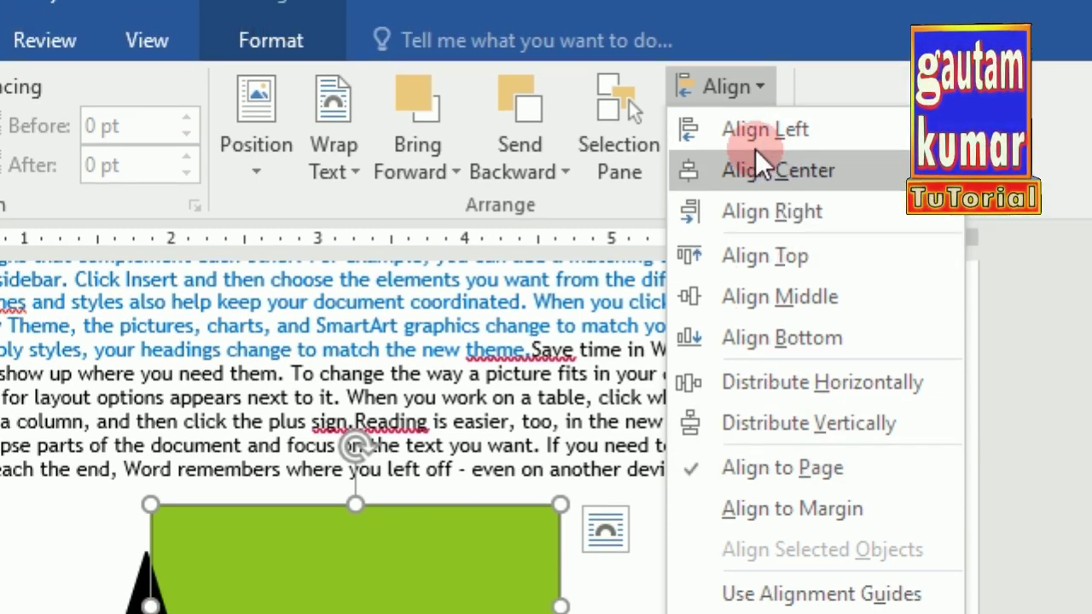
pyautogui.click(772, 135)
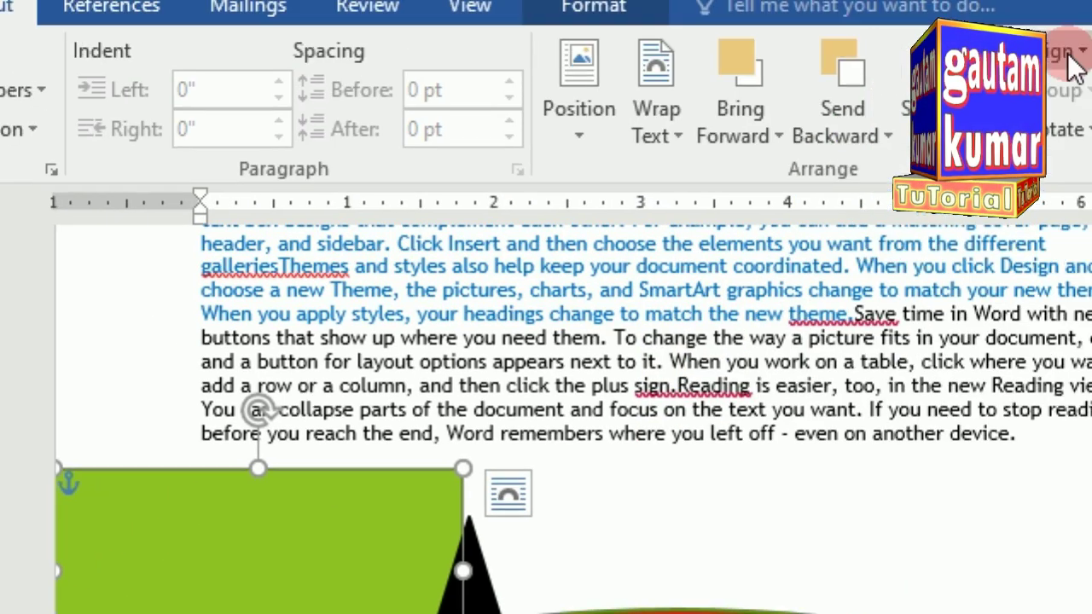
pyautogui.click(1091, 0)
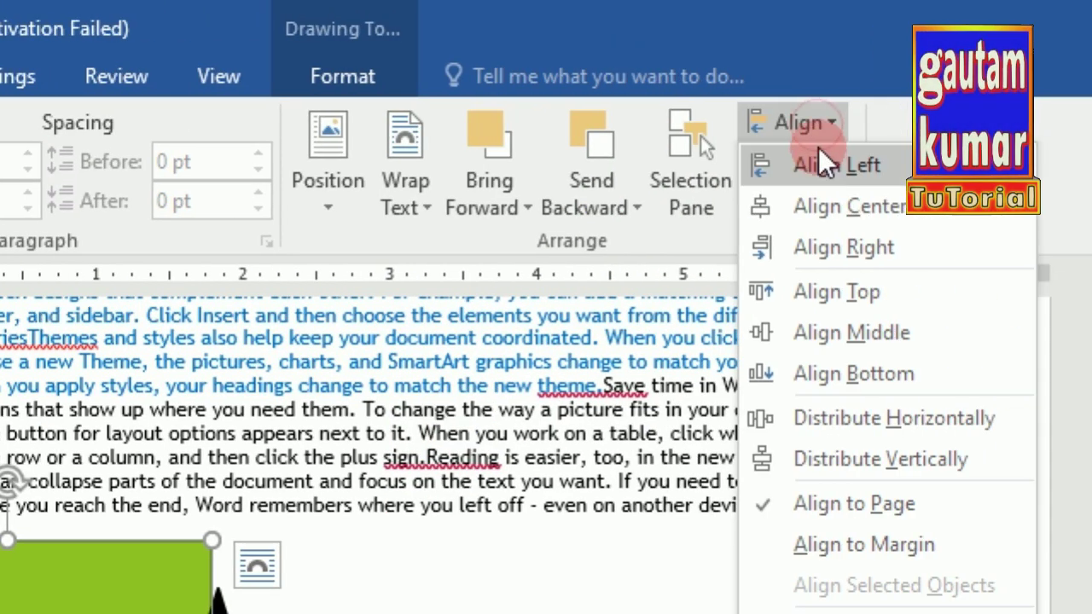
pyautogui.click(825, 206)
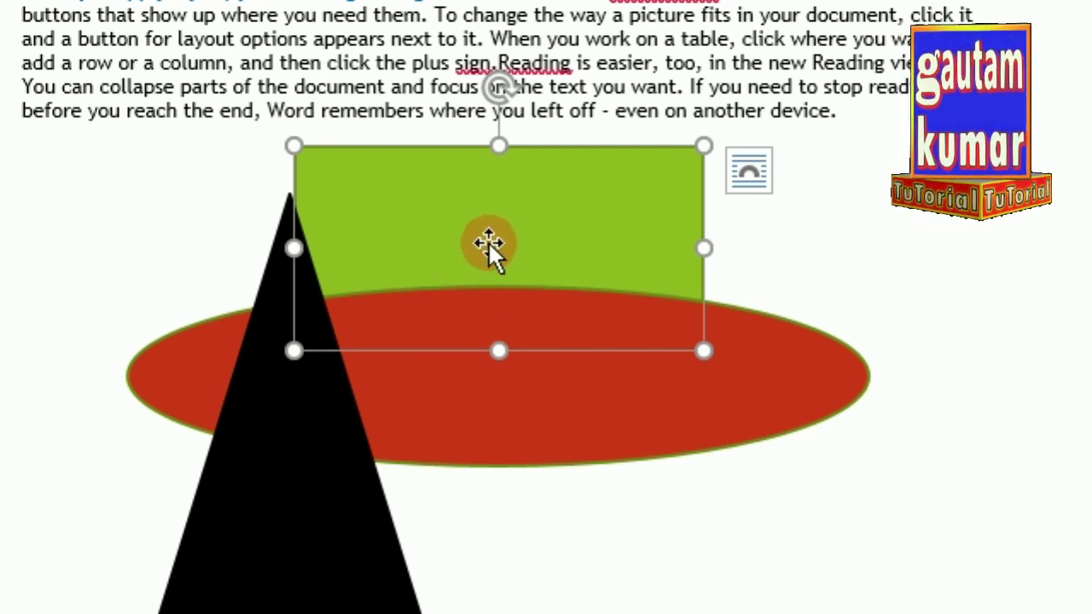
# Add the red oval to the selection, align both shapes to the page's right edge, and realign them to the page's horizontal center
pyautogui.keyDown('shift'); pyautogui.click(471, 412); pyautogui.keyUp('shift')
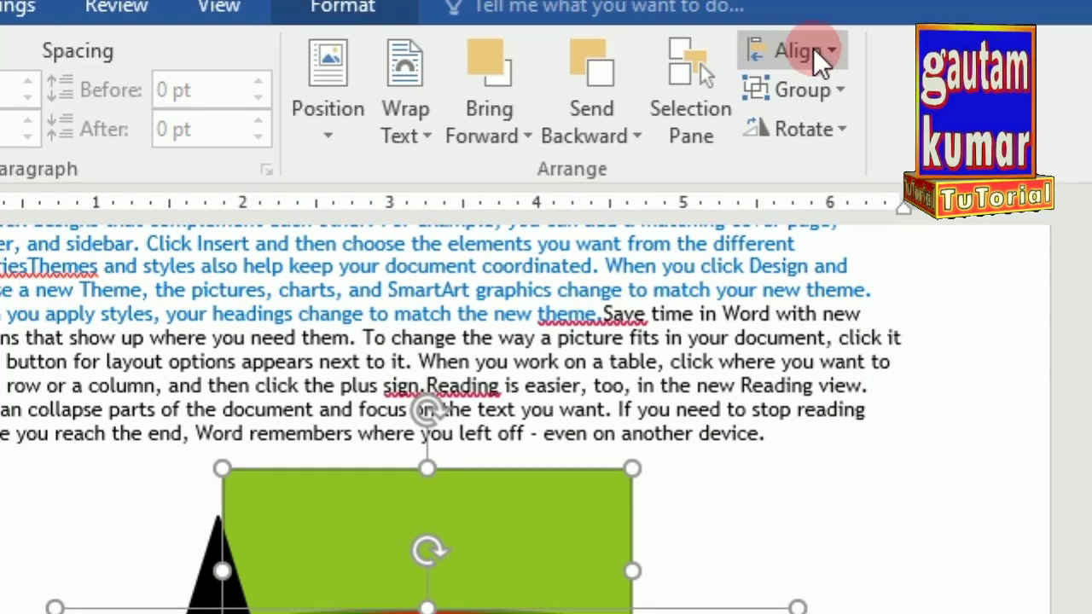
pyautogui.click(810, 48)
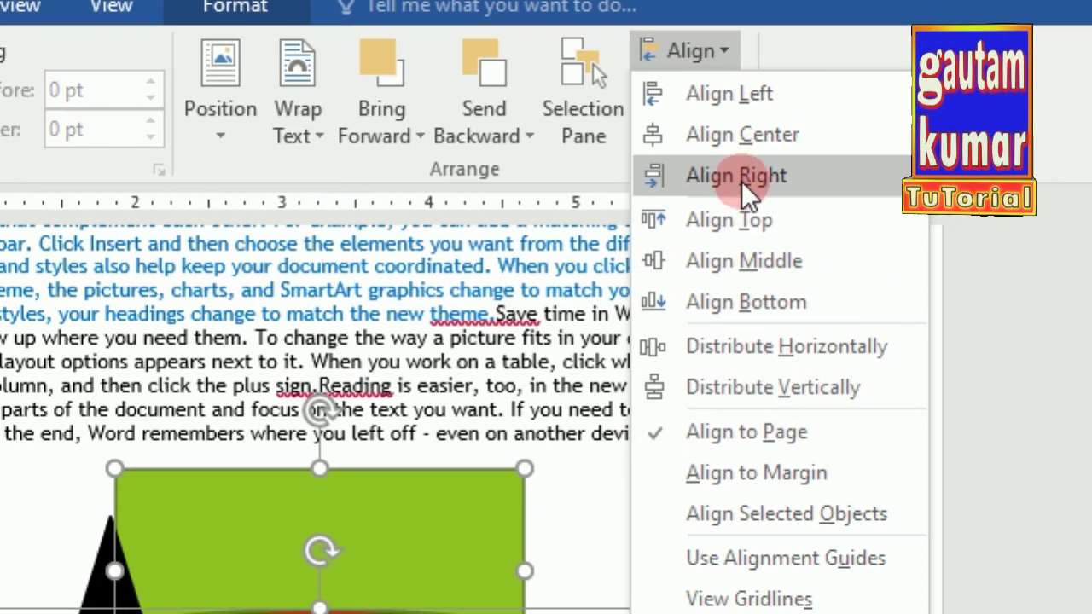
pyautogui.click(741, 179)
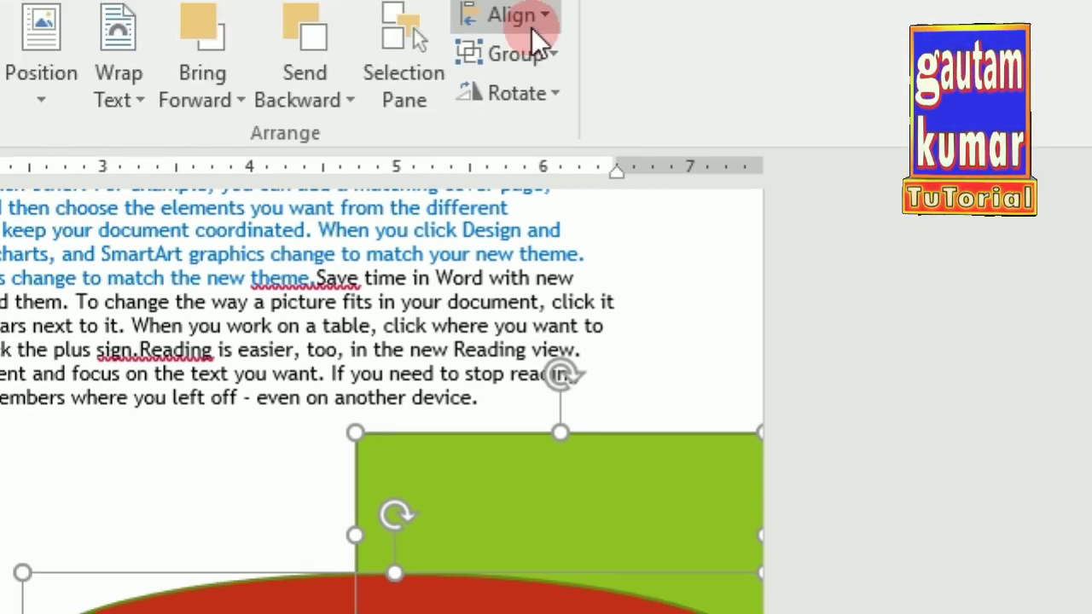
pyautogui.click(528, 126)
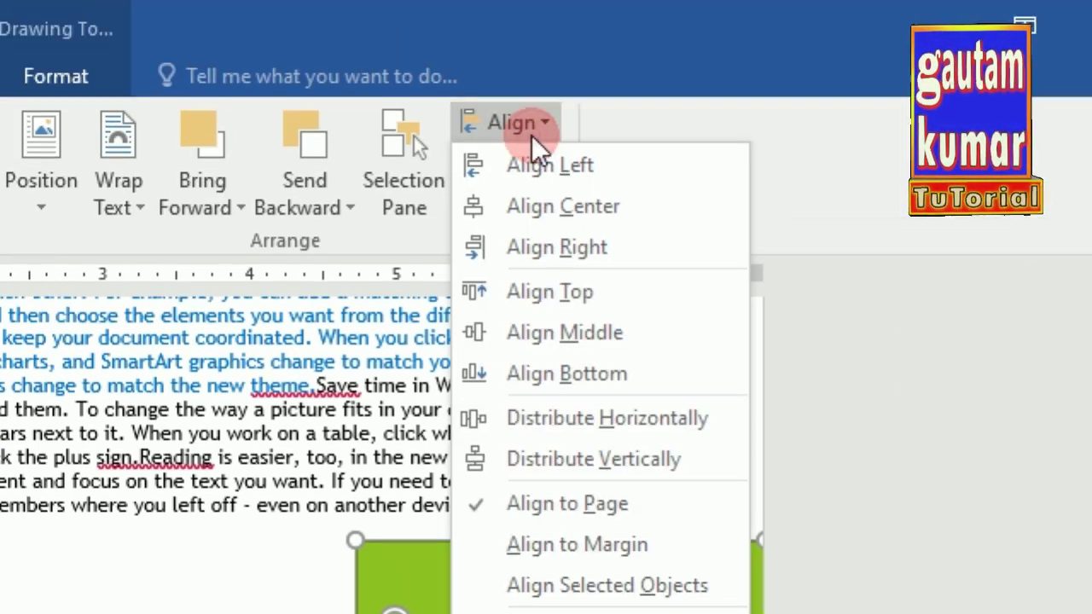
pyautogui.click(531, 207)
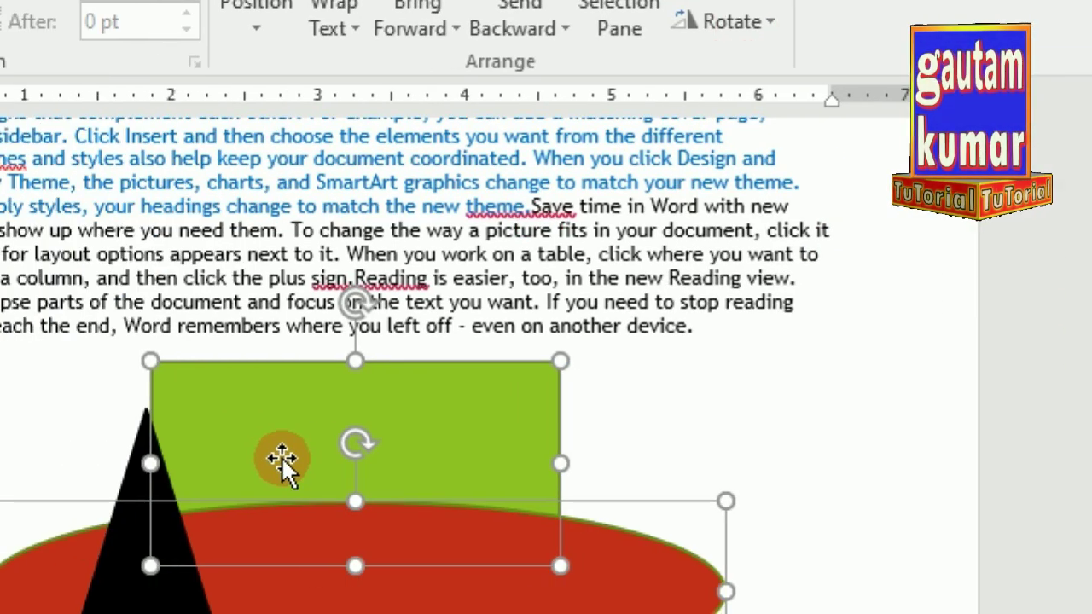
pyautogui.click(732, 98)
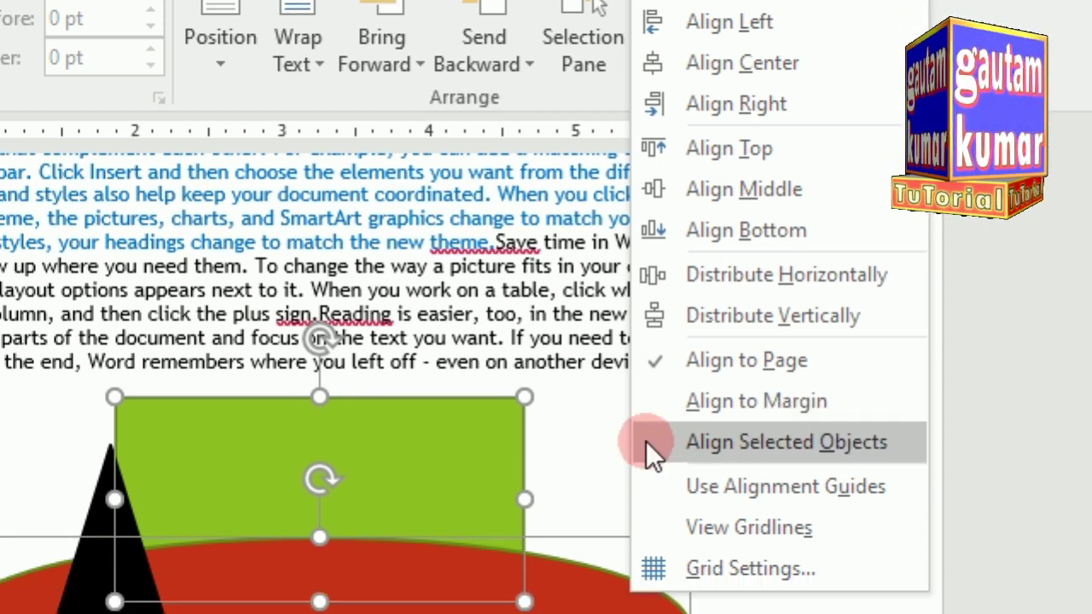
pyautogui.click(598, 477)
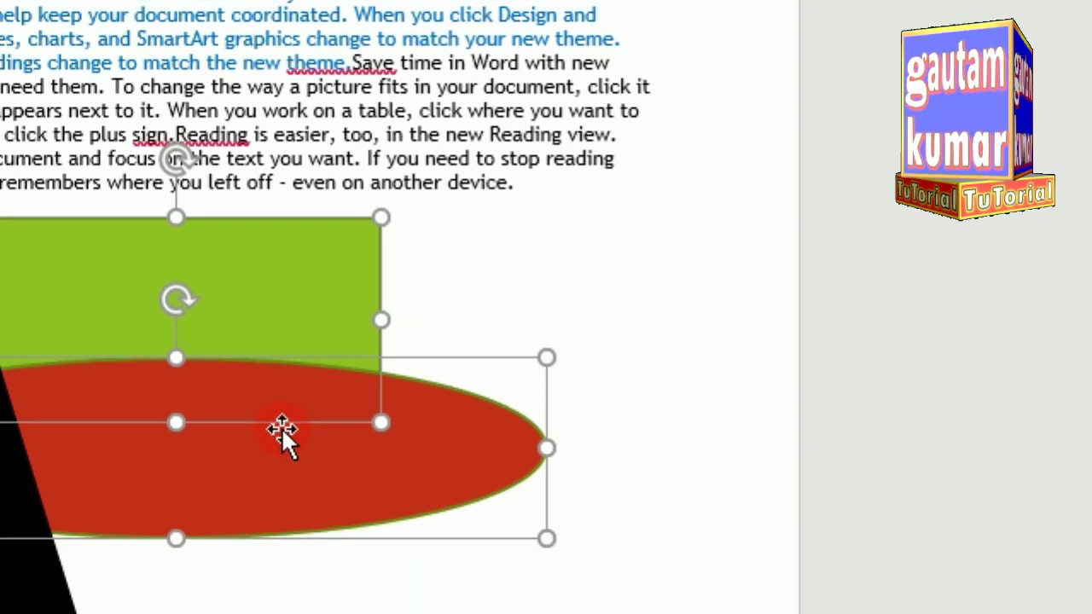
# Select only the green rectangle, switch its alignment reference to the margin, and align it to the right margin
pyautogui.click(408, 261)
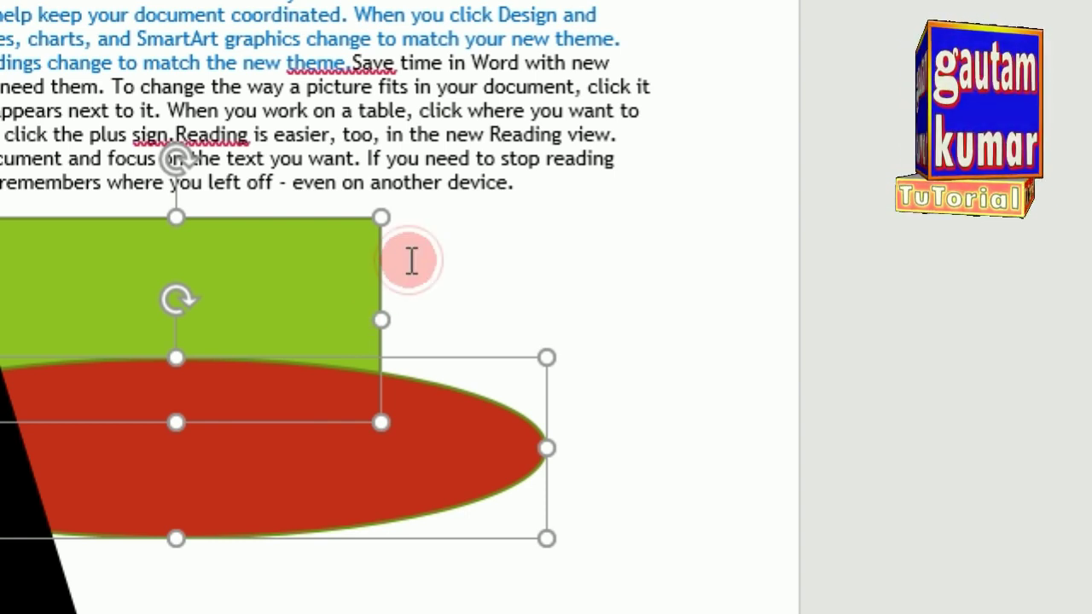
pyautogui.click(297, 299)
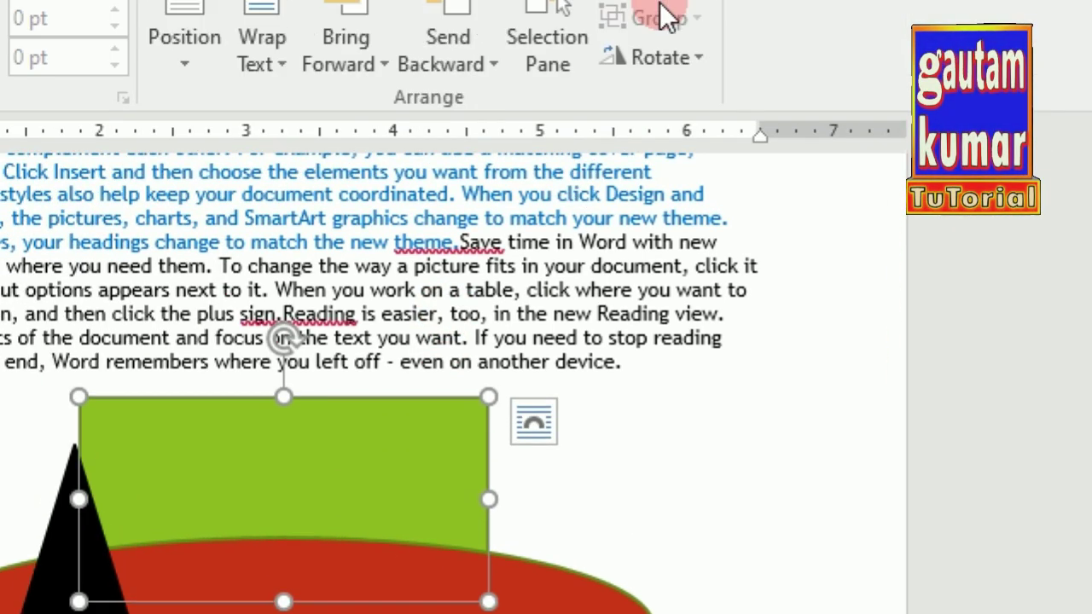
pyautogui.click(693, 90)
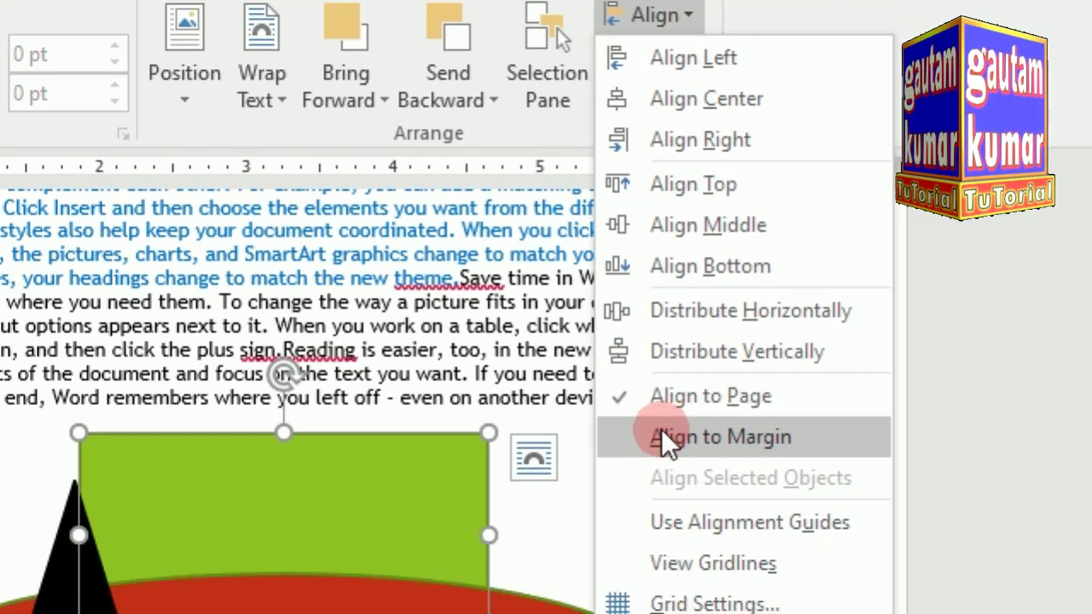
pyautogui.click(693, 440)
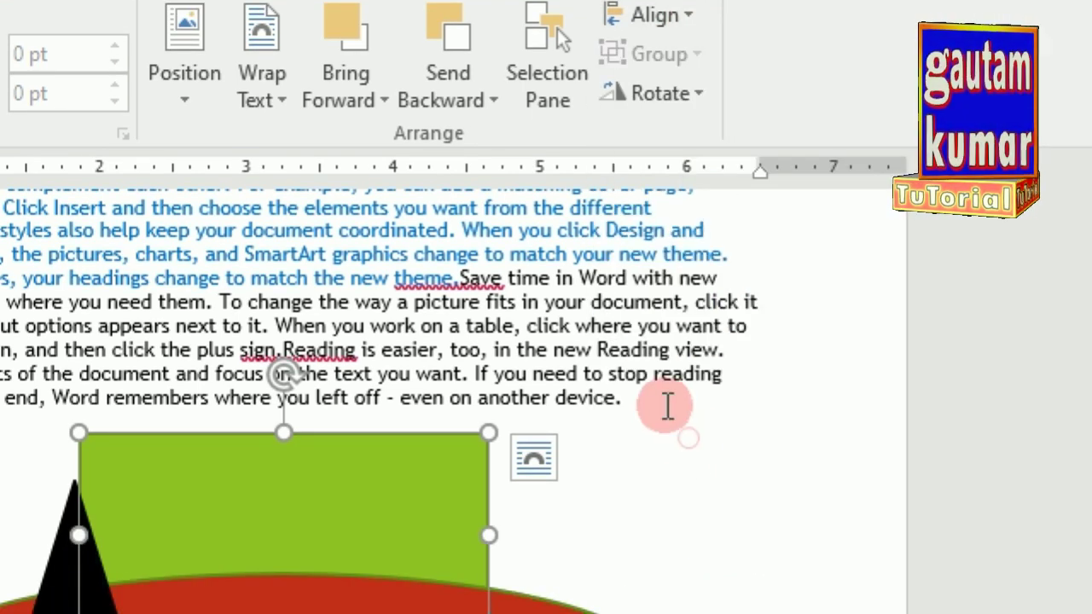
pyautogui.click(678, 116)
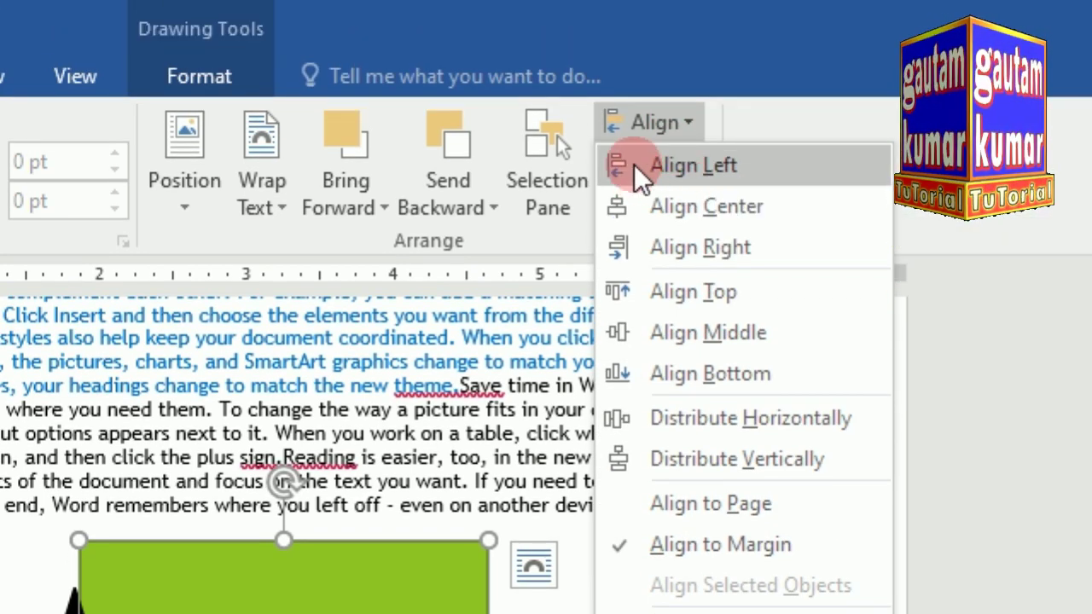
pyautogui.click(704, 248)
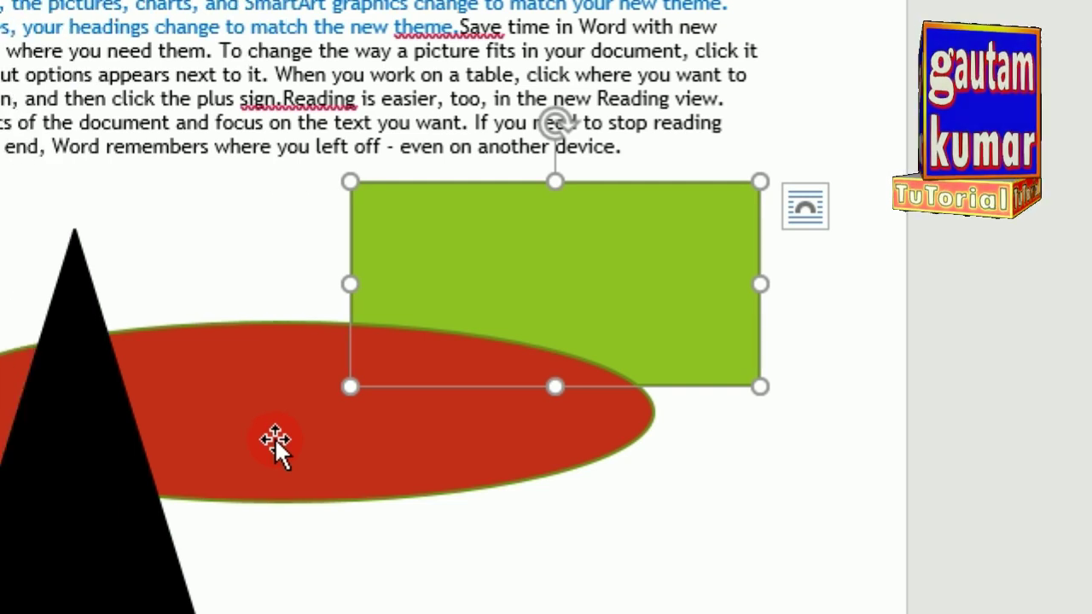
# Align the red oval and the black triangle, one after the other, to the right margin
pyautogui.click(275, 438)
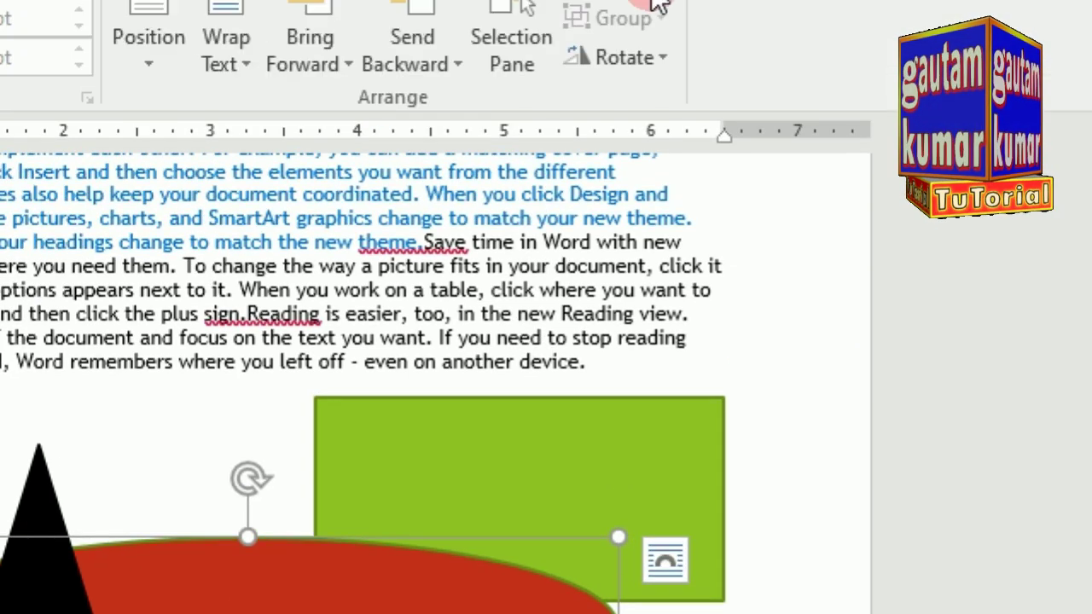
pyautogui.click(649, 90)
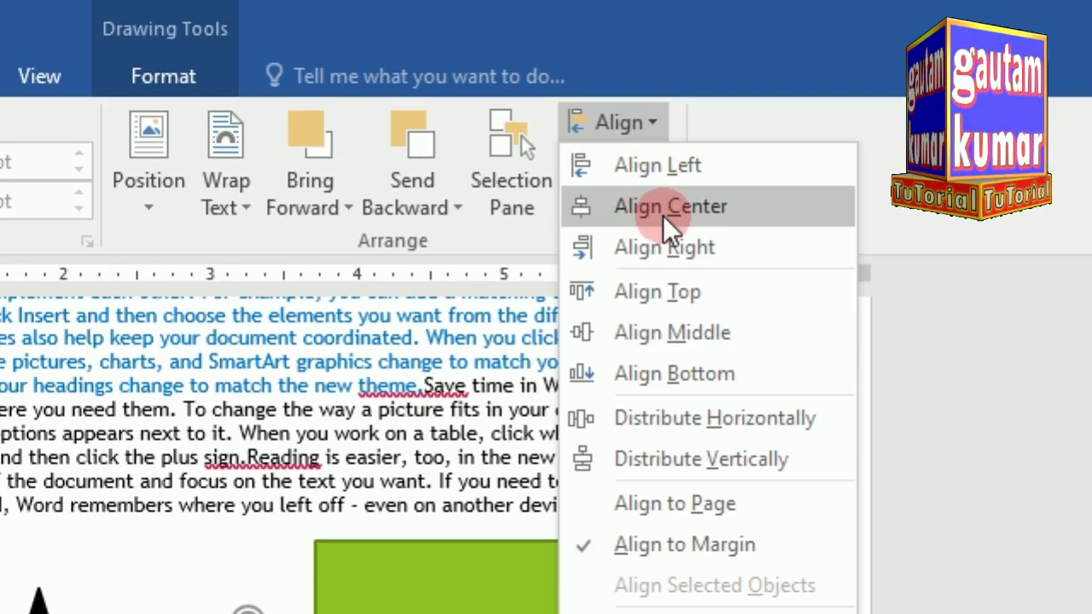
pyautogui.click(669, 245)
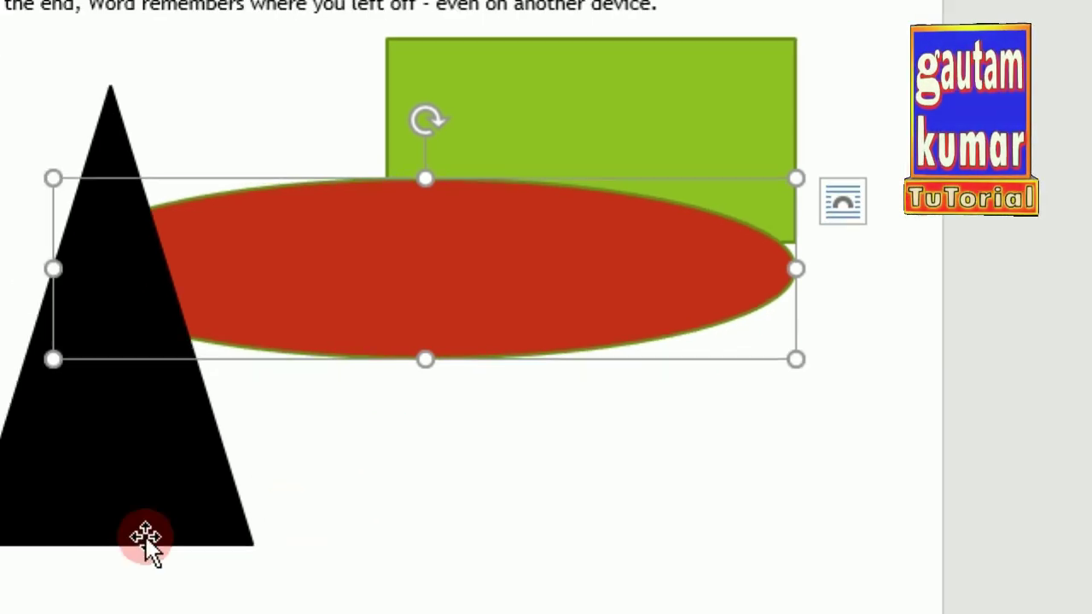
pyautogui.click(130, 468)
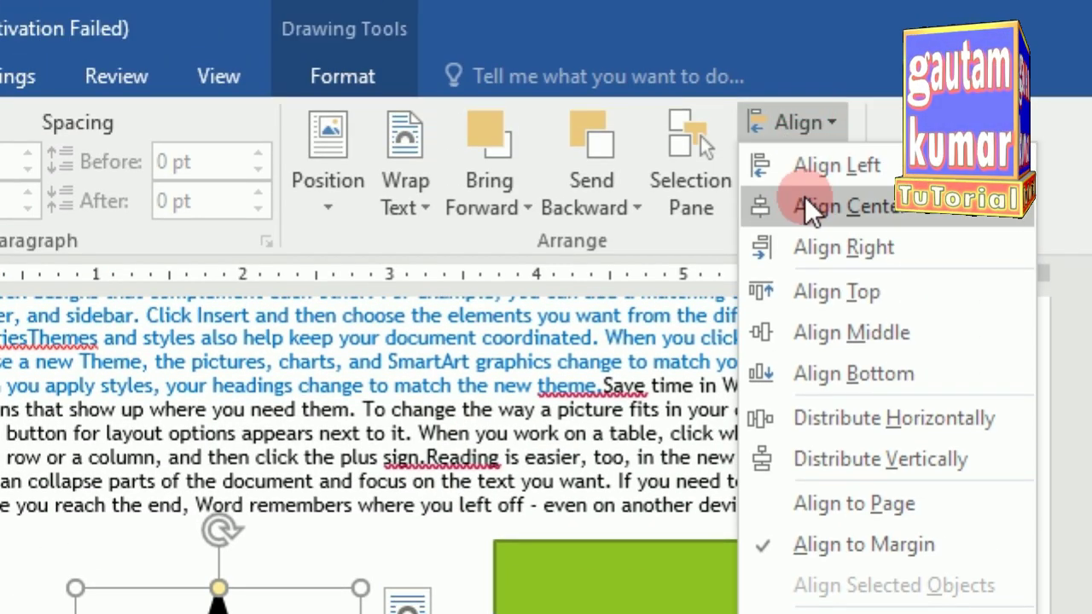
pyautogui.click(807, 247)
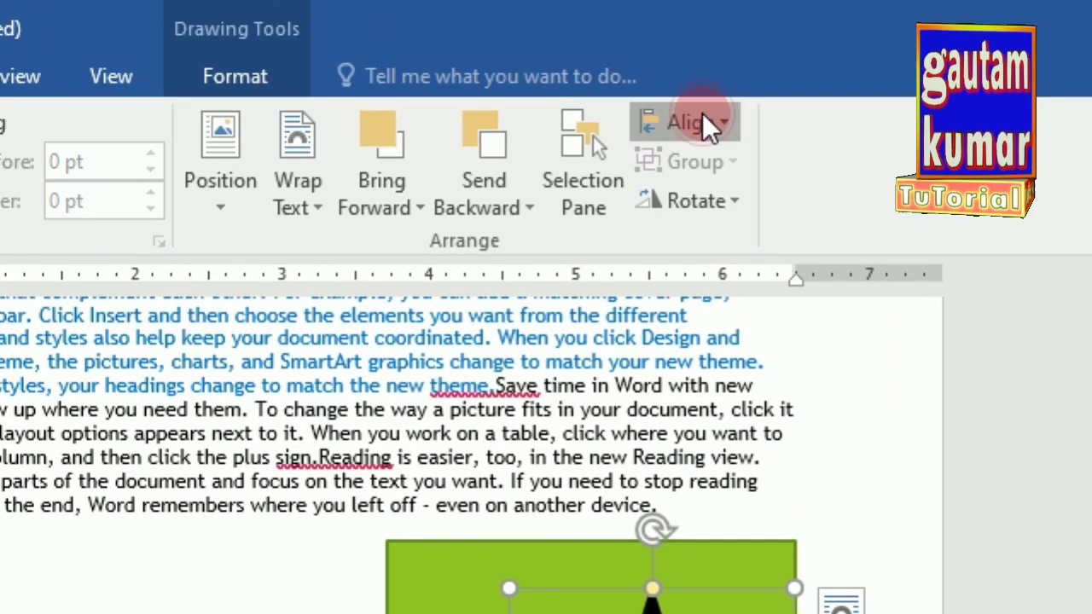
pyautogui.click(702, 81)
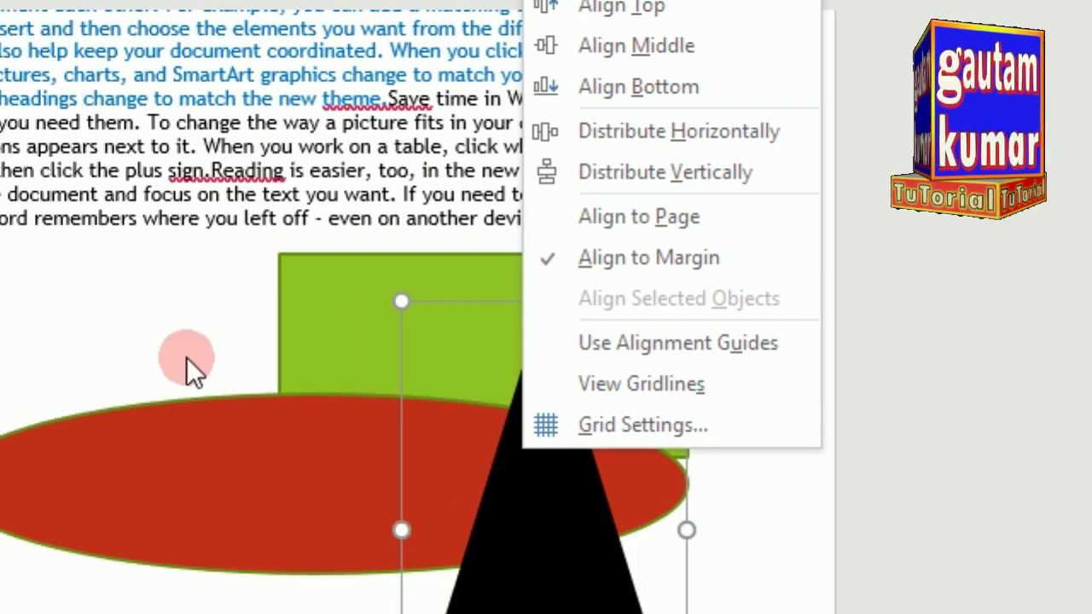
pyautogui.click(145, 482)
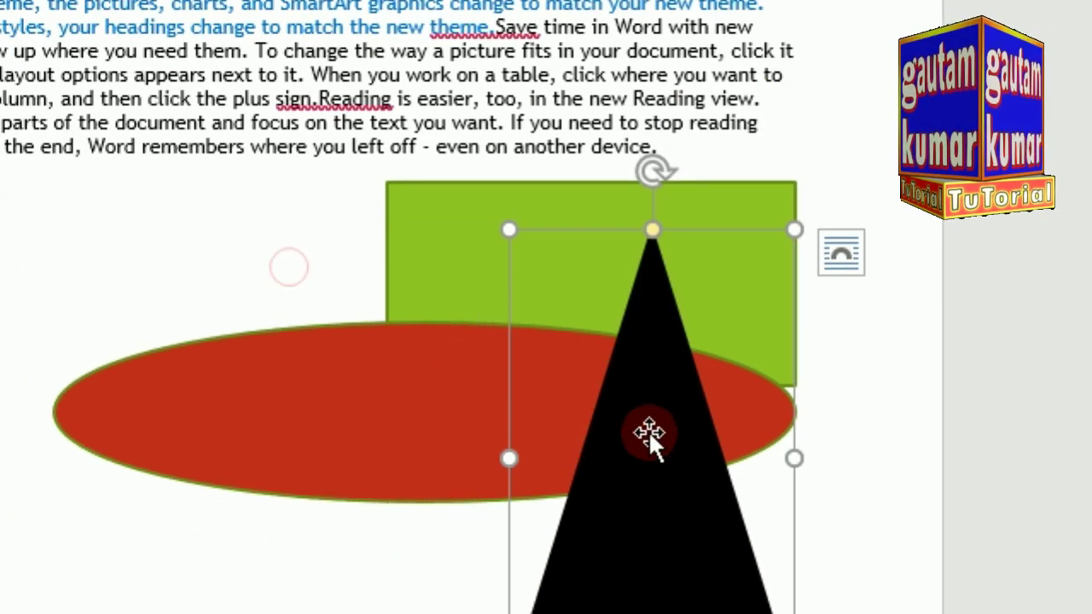
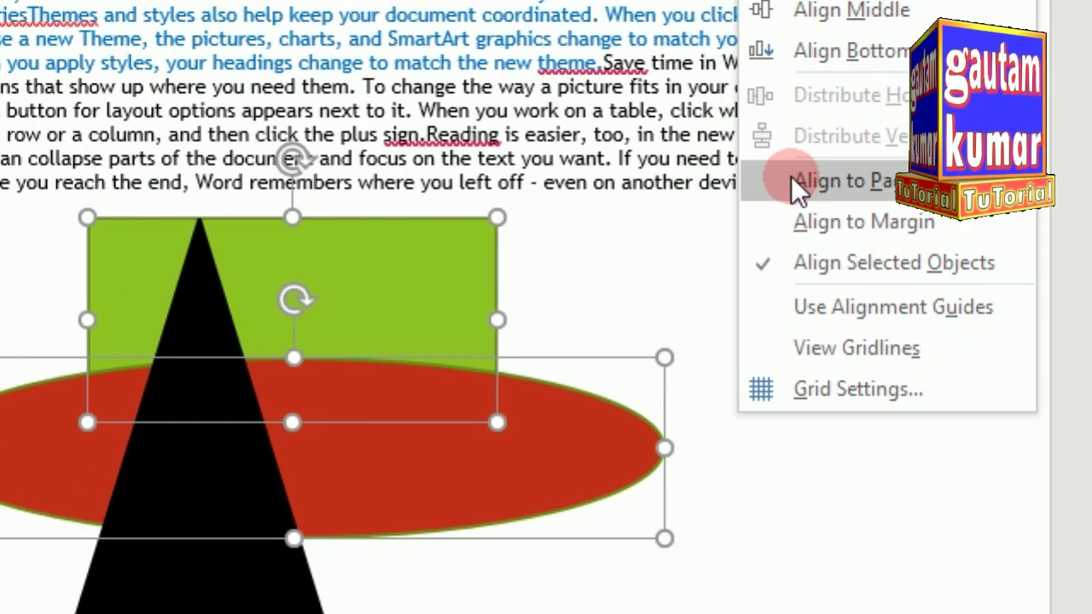
# Align the selected green rectangle and red oval to the top of the page, and realign both to the top margin
pyautogui.click(1020, 145)
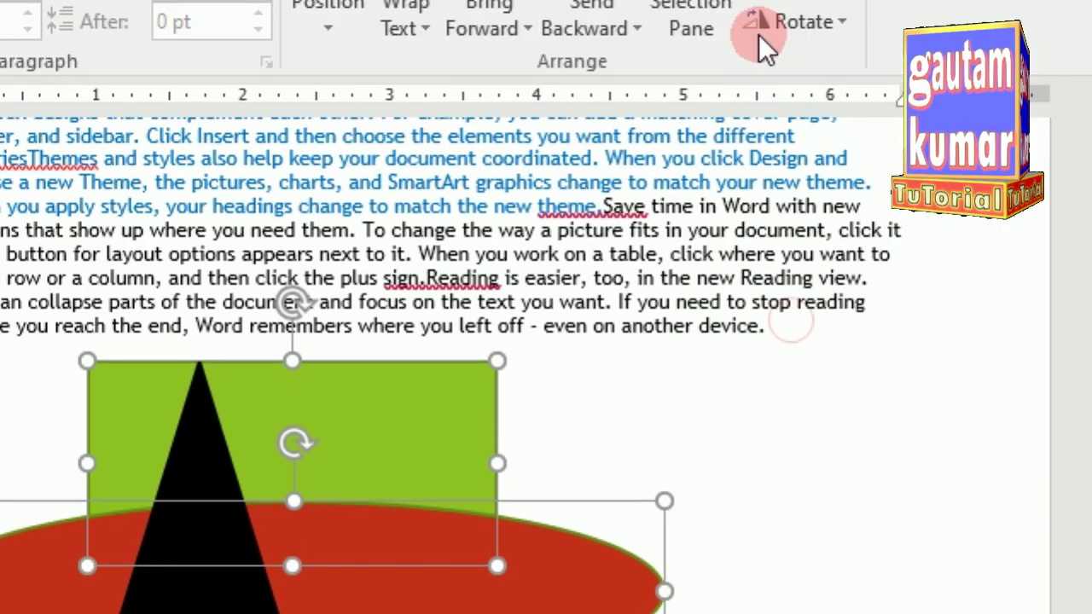
pyautogui.click(802, 124)
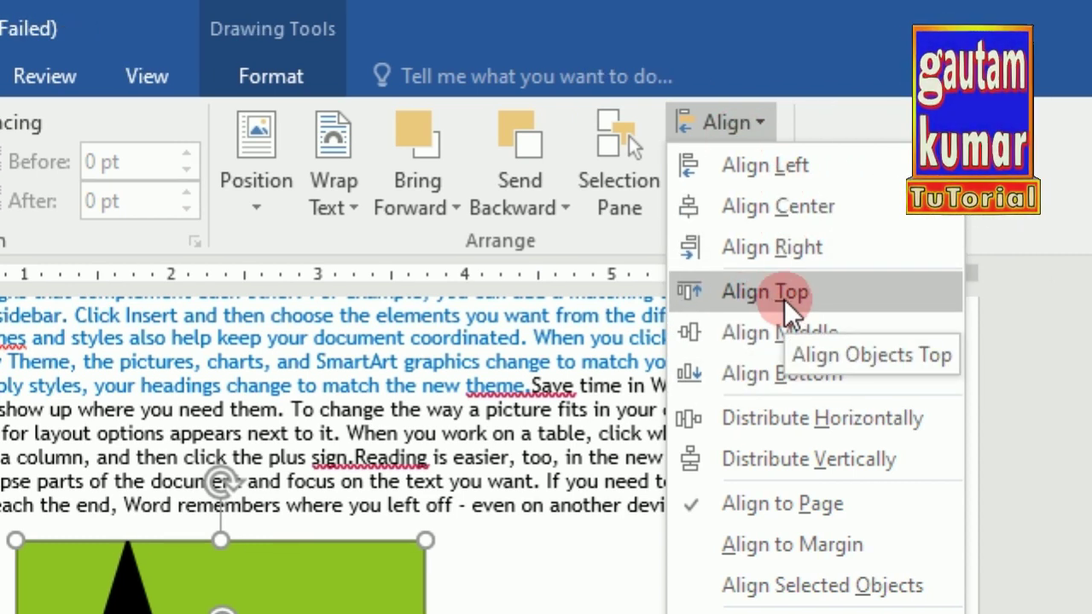
pyautogui.click(784, 299)
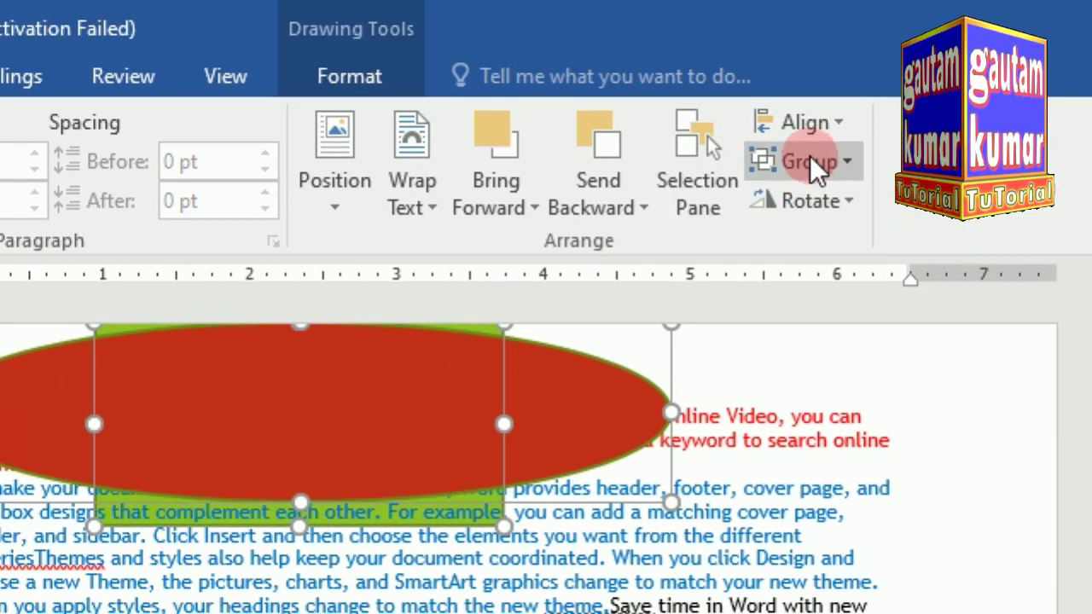
pyautogui.click(838, 53)
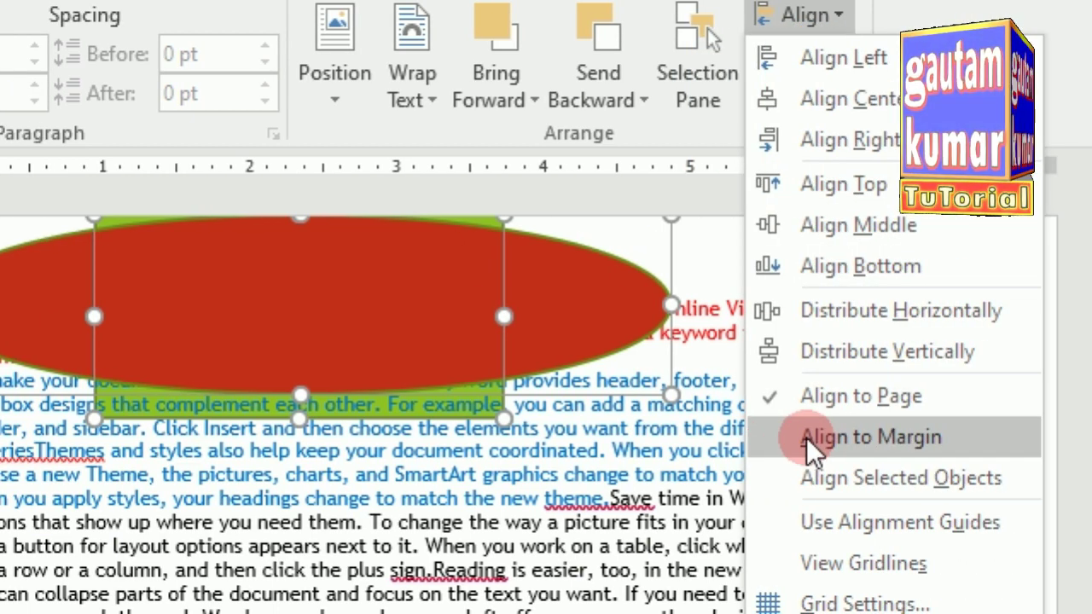
pyautogui.click(807, 437)
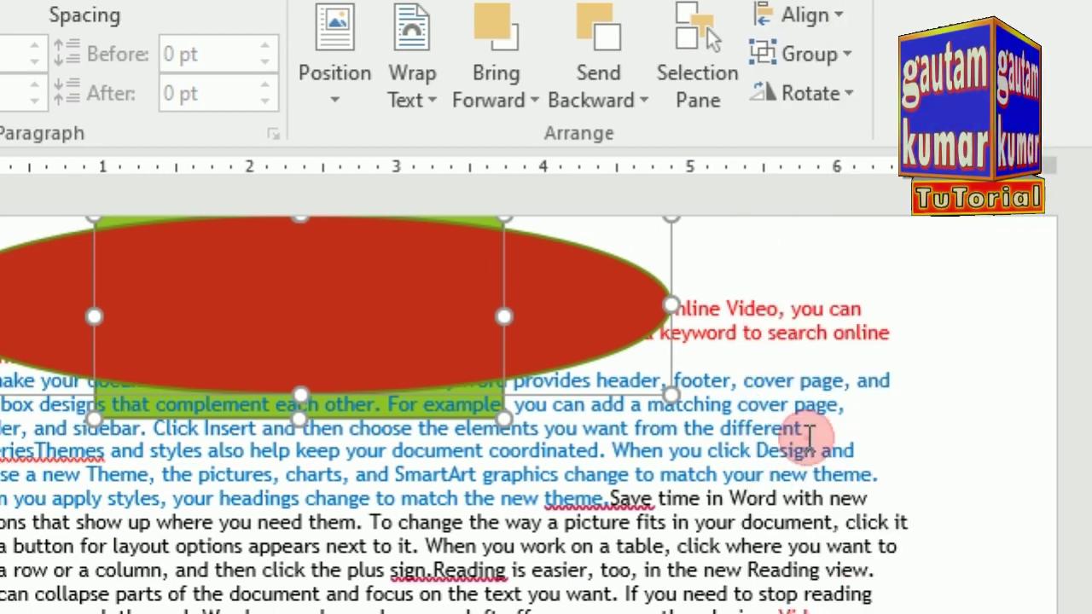
pyautogui.click(806, 13)
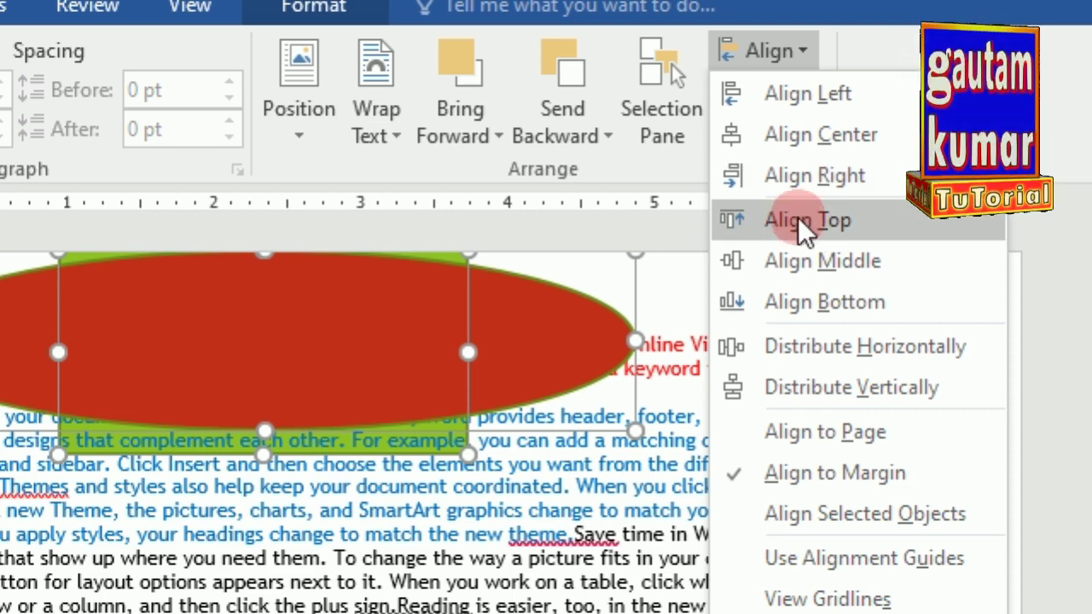
pyautogui.click(798, 219)
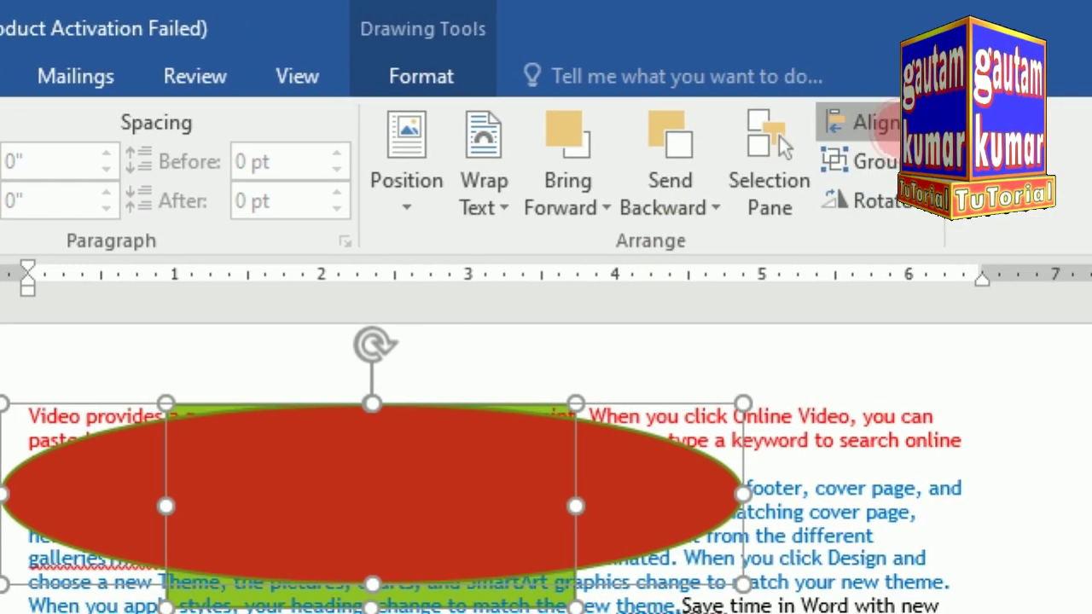
# Switch the alignment reference of the selected rectangle and oval back to the page
pyautogui.click(855, 188)
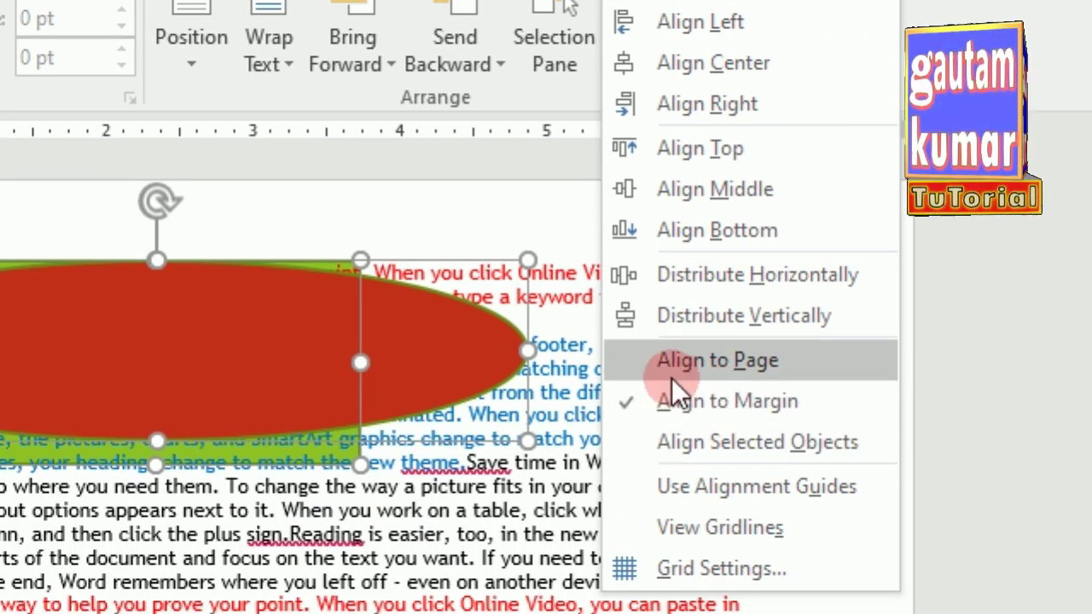
pyautogui.click(664, 361)
pyautogui.click(671, 124)
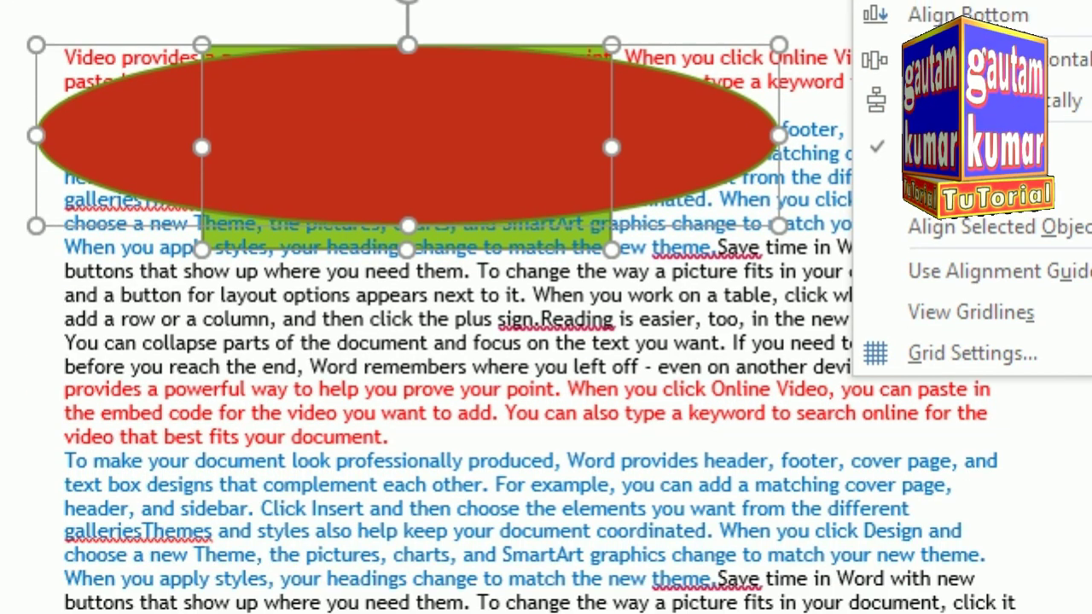
pyautogui.click(384, 444)
# Move the red oval off the green rectangle to a place further down the page
pyautogui.click(394, 436)
pyautogui.moveTo(395, 436); pyautogui.dragTo(488, 213)
pyautogui.moveTo(453, 85); pyautogui.dragTo(512, 543)
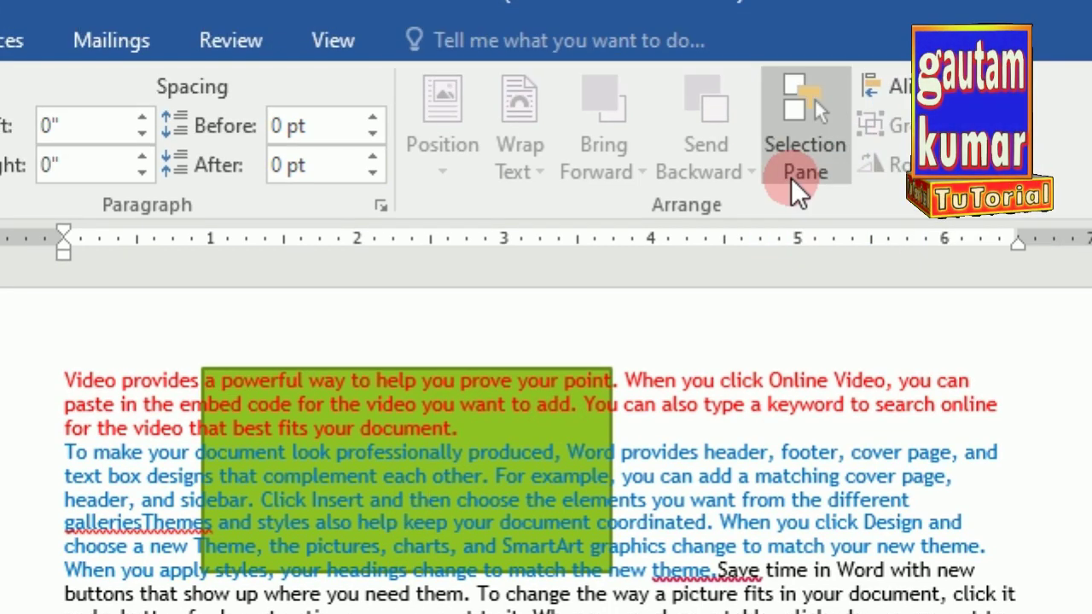
# Select the green rectangle through the Selection Pane and move the rectangle, red oval and black triangle down to the blank area below the text
pyautogui.click(803, 167)
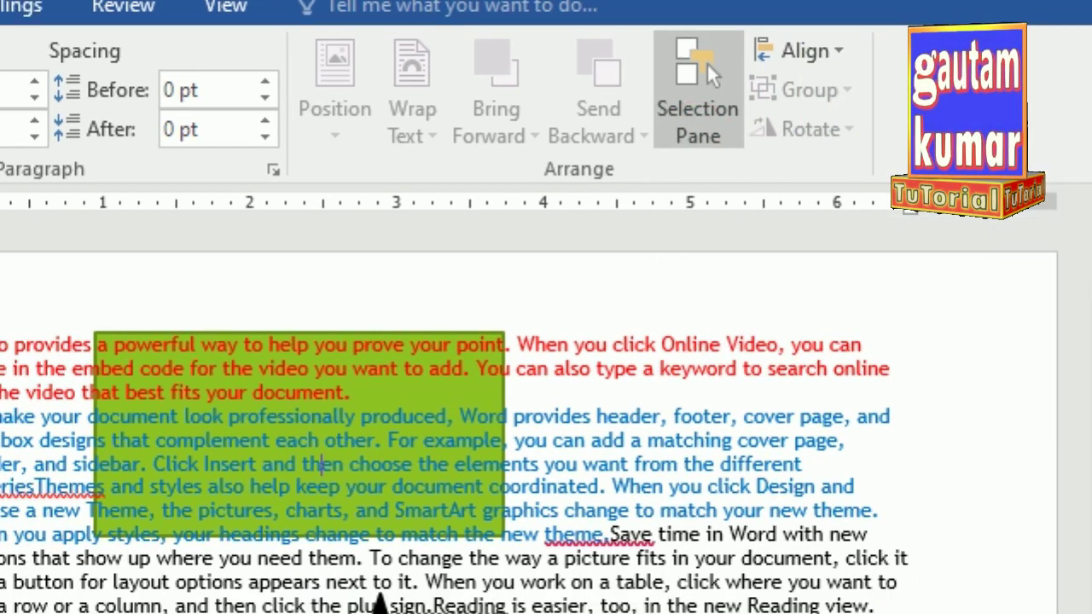
pyautogui.click(787, 453)
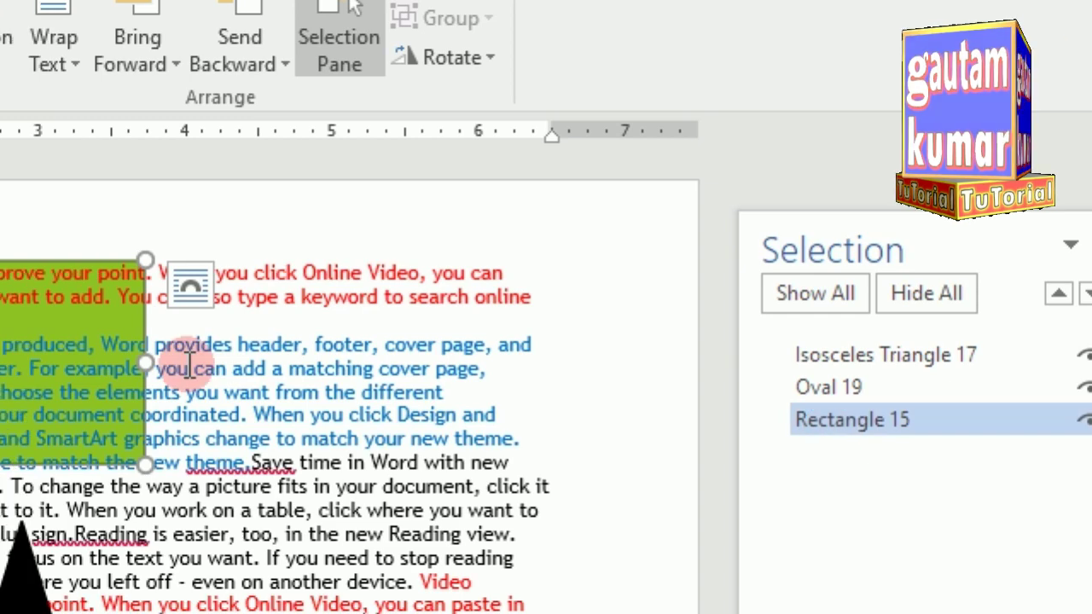
pyautogui.moveTo(72, 262); pyautogui.dragTo(287, 445)
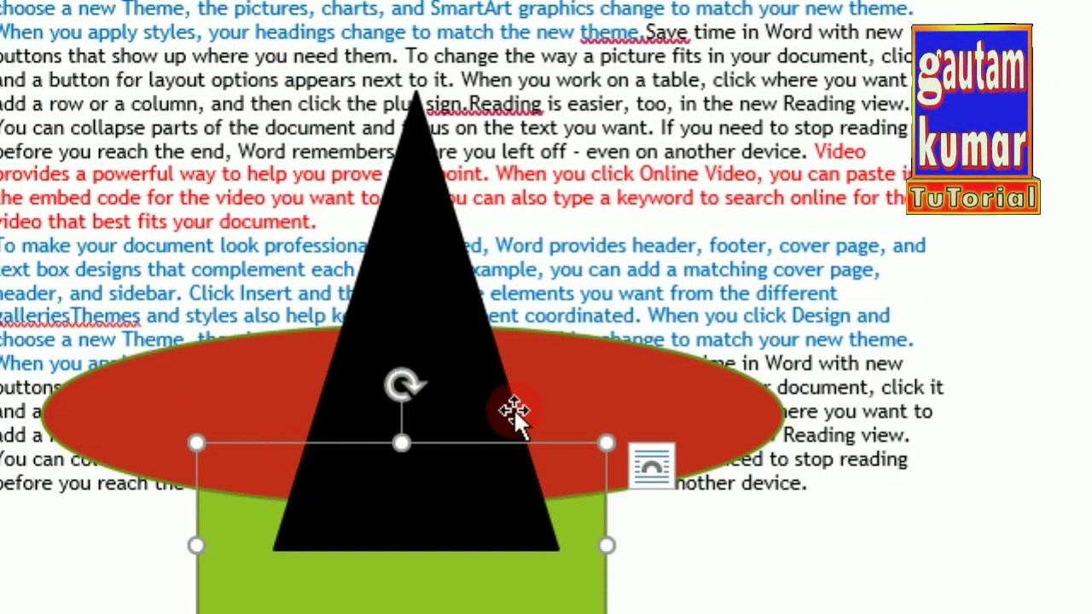
pyautogui.moveTo(519, 385); pyautogui.dragTo(511, 450)
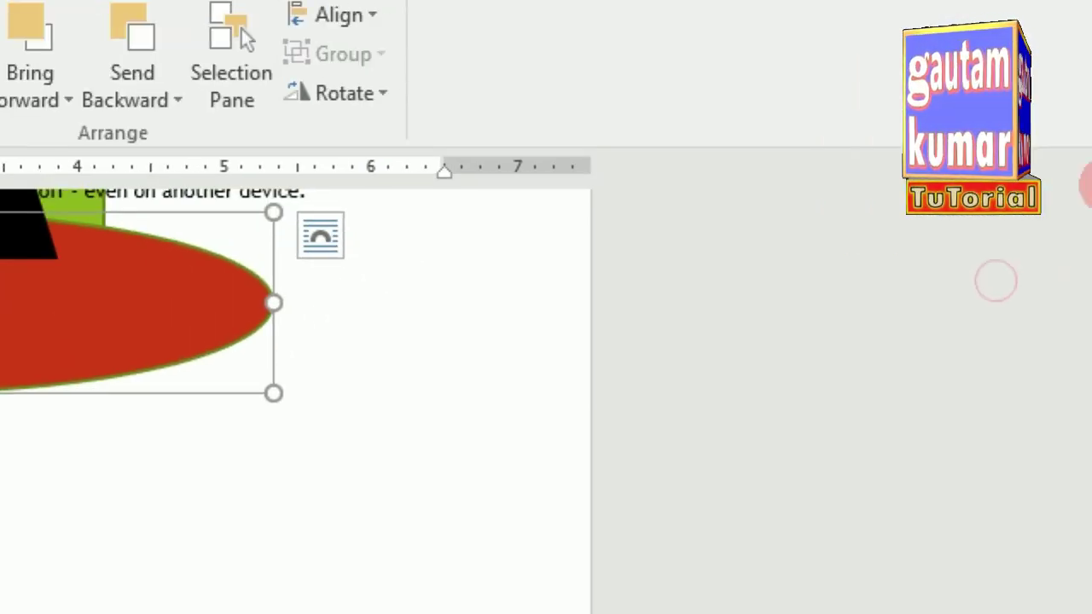
pyautogui.click(1077, 166)
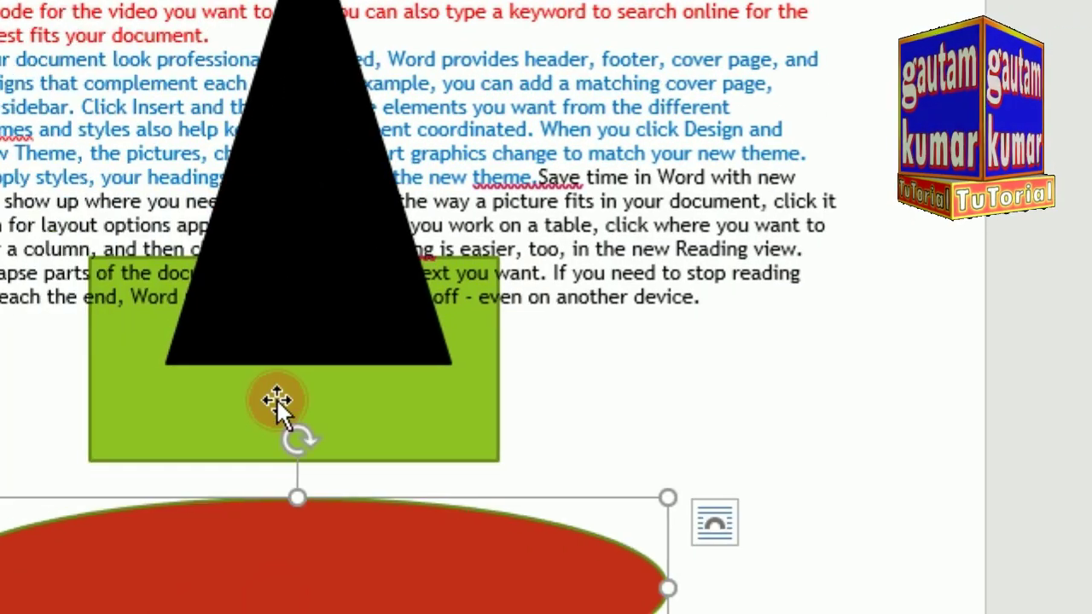
pyautogui.moveTo(164, 439); pyautogui.dragTo(211, 564)
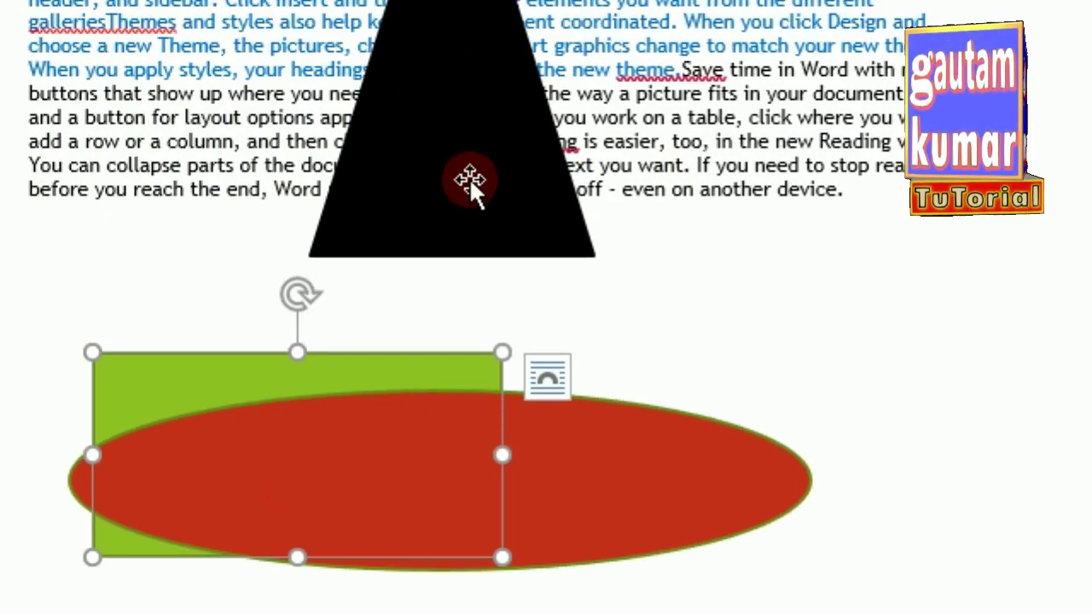
pyautogui.moveTo(470, 141); pyautogui.dragTo(441, 450)
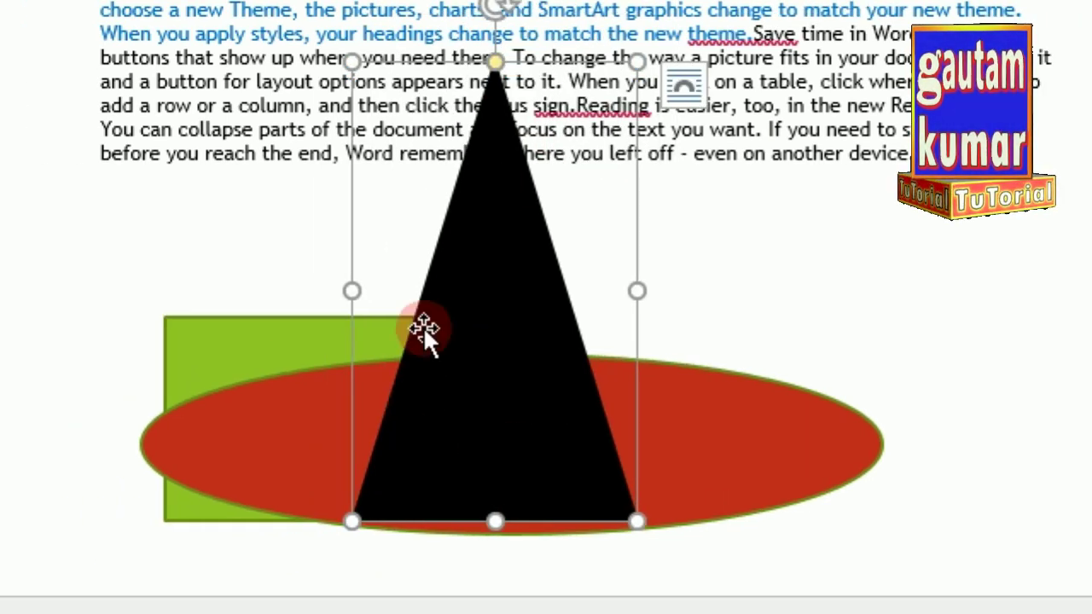
# Select the triangle, rectangle and oval together, align them to the middle of the page and distribute them vertically
pyautogui.keyDown('shift'); pyautogui.click(323, 325); pyautogui.keyUp('shift')
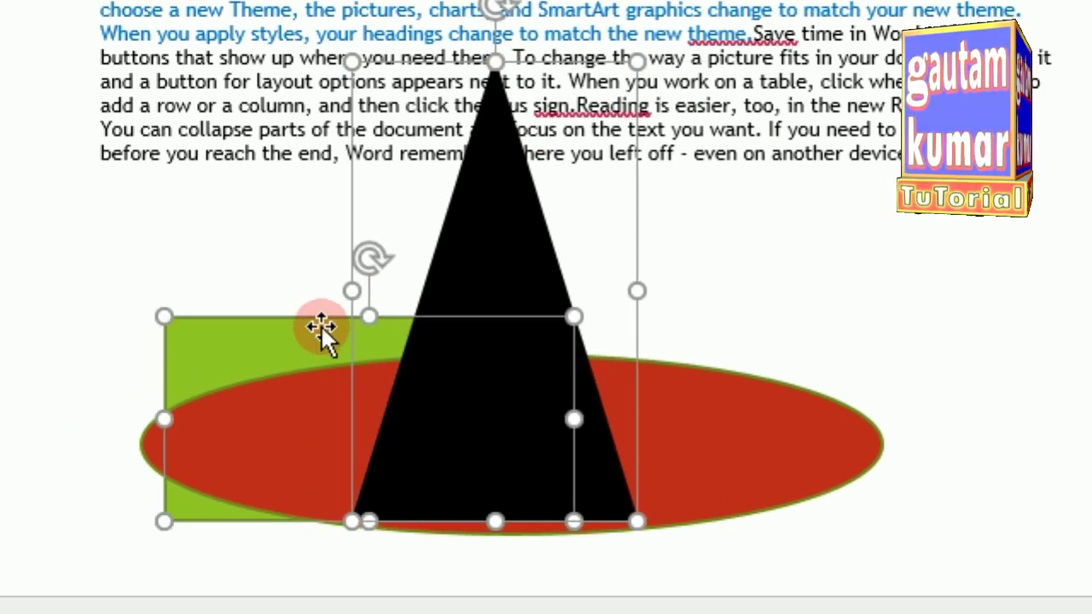
pyautogui.keyDown('shift'); pyautogui.click(696, 419); pyautogui.keyUp('shift')
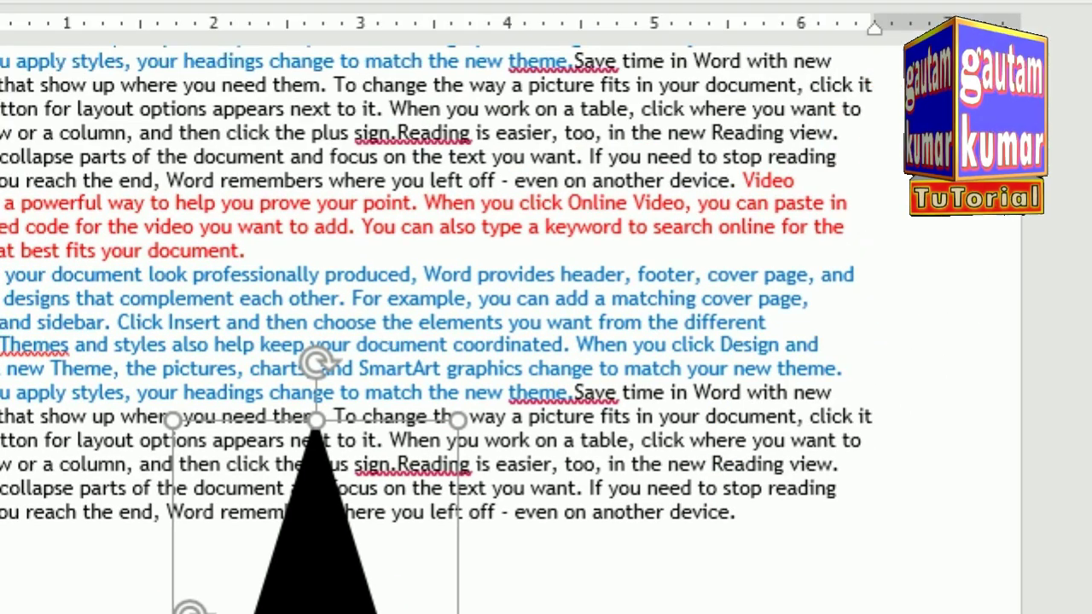
pyautogui.click(792, 18)
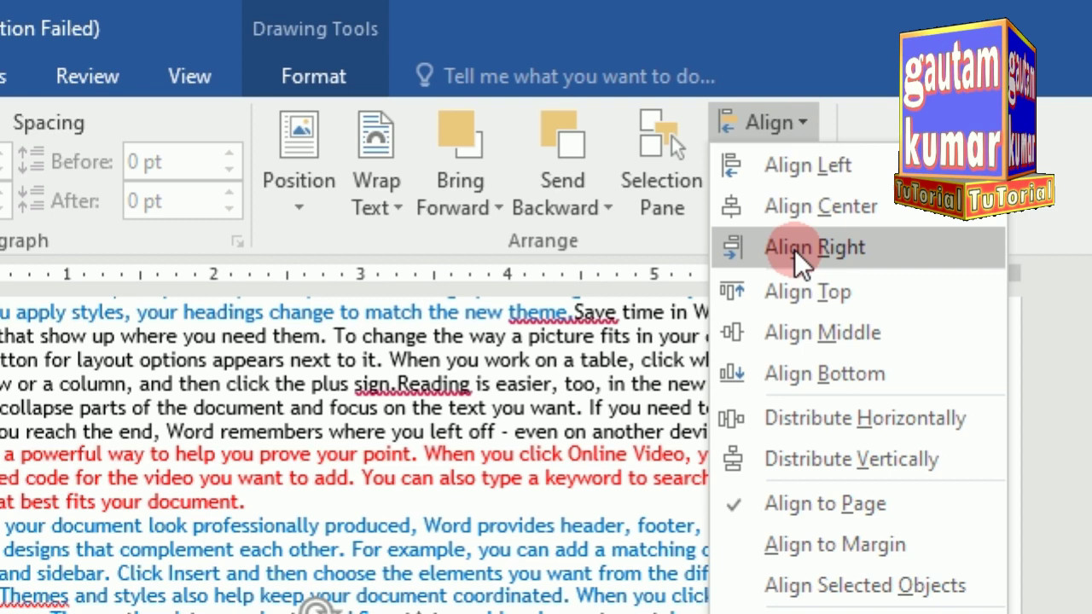
pyautogui.click(796, 327)
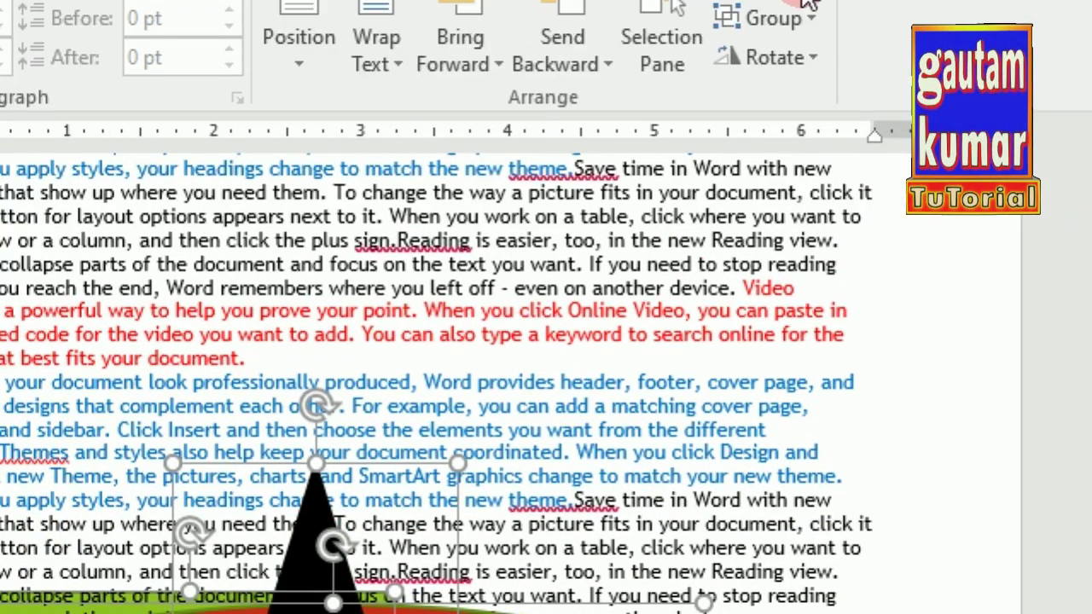
pyautogui.click(763, 122)
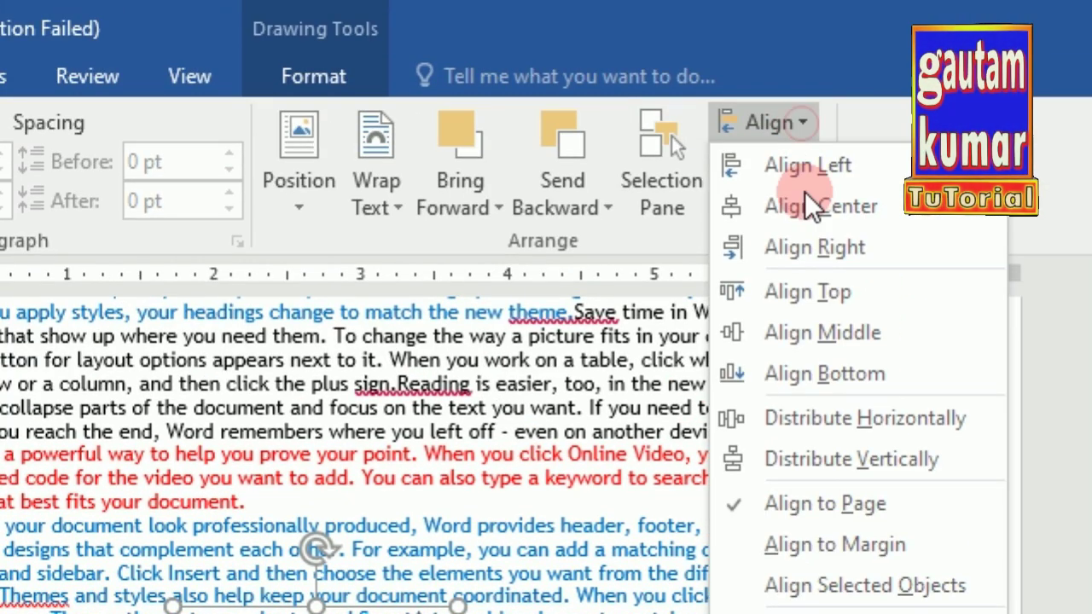
pyautogui.click(815, 457)
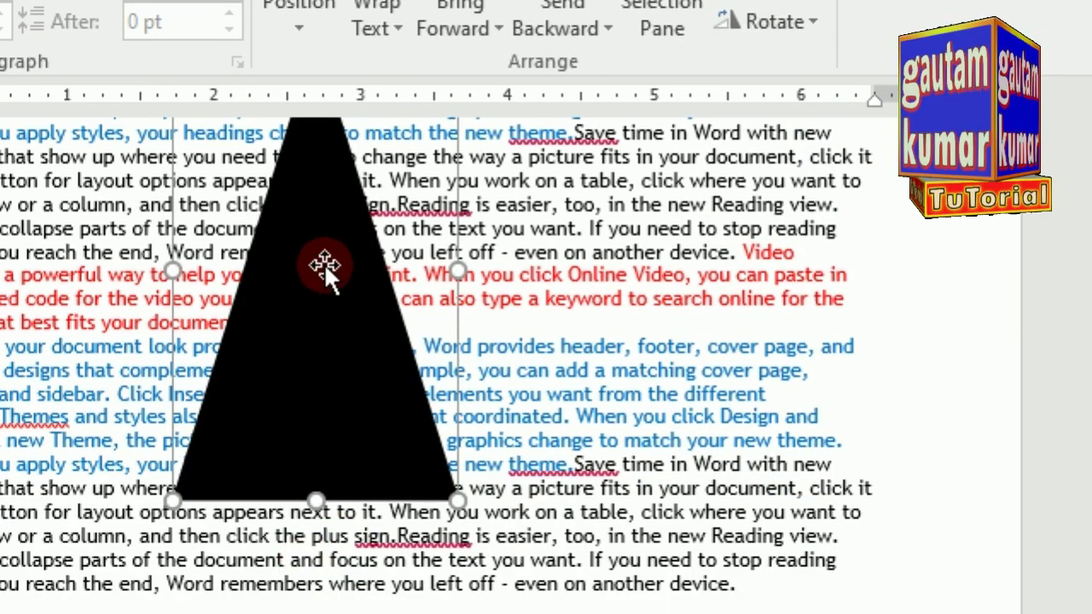
# Distribute the three selected shapes horizontally across the page and align them to its middle
pyautogui.scroll(4, 384, 329)
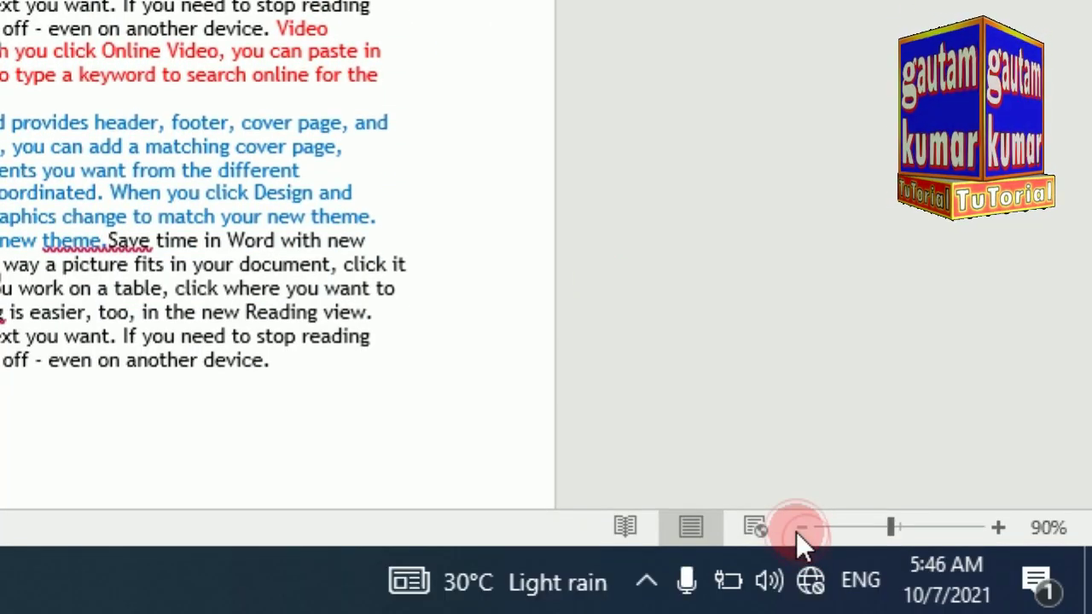
pyautogui.click(800, 529)
pyautogui.click(800, 529)
pyautogui.click(800, 529)
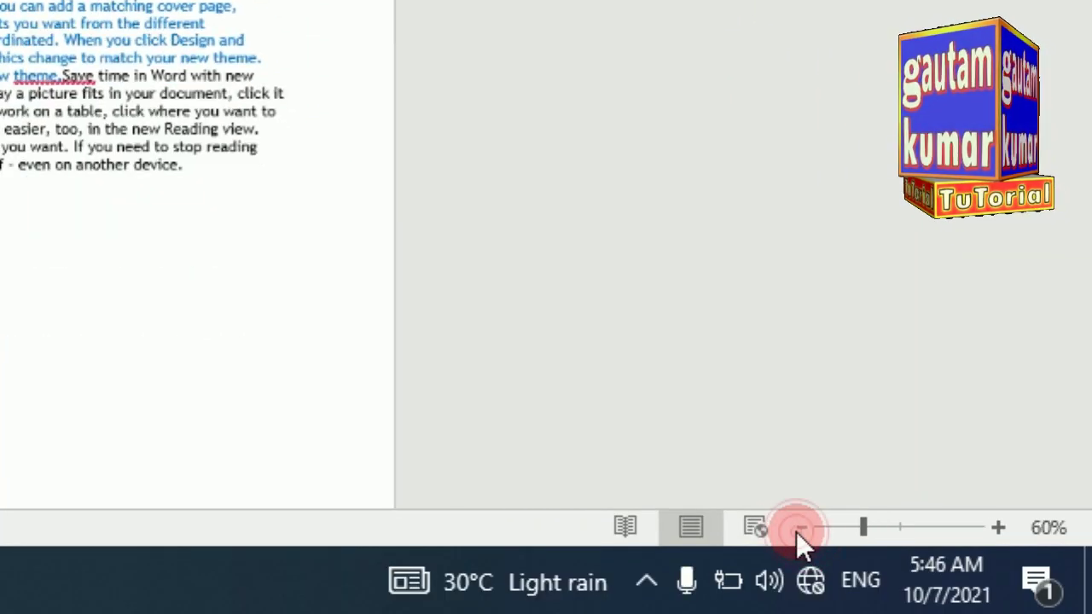
pyautogui.click(799, 529)
pyautogui.click(800, 529)
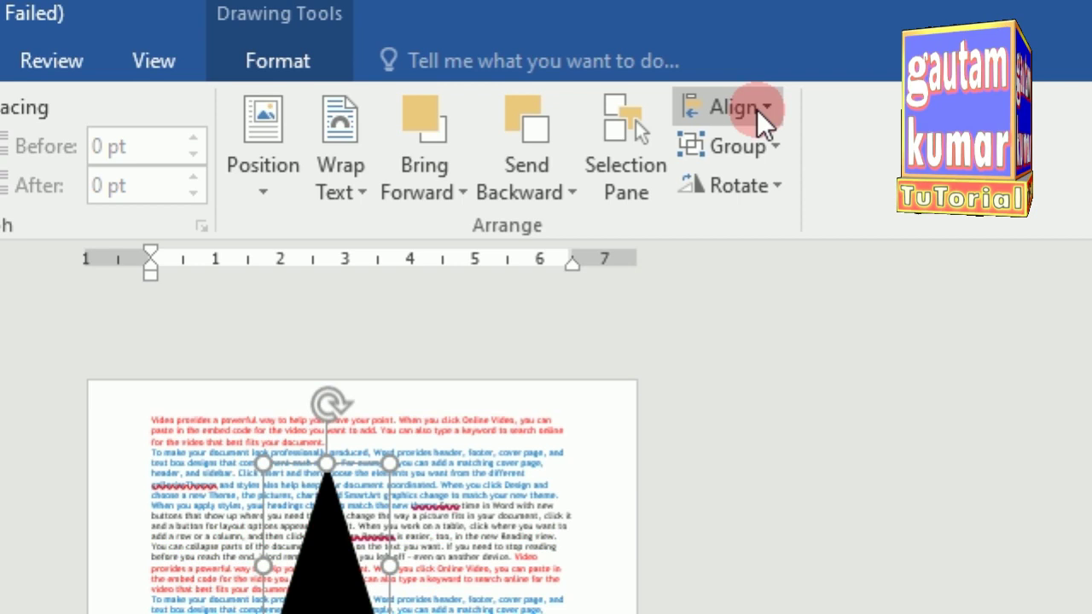
pyautogui.click(757, 125)
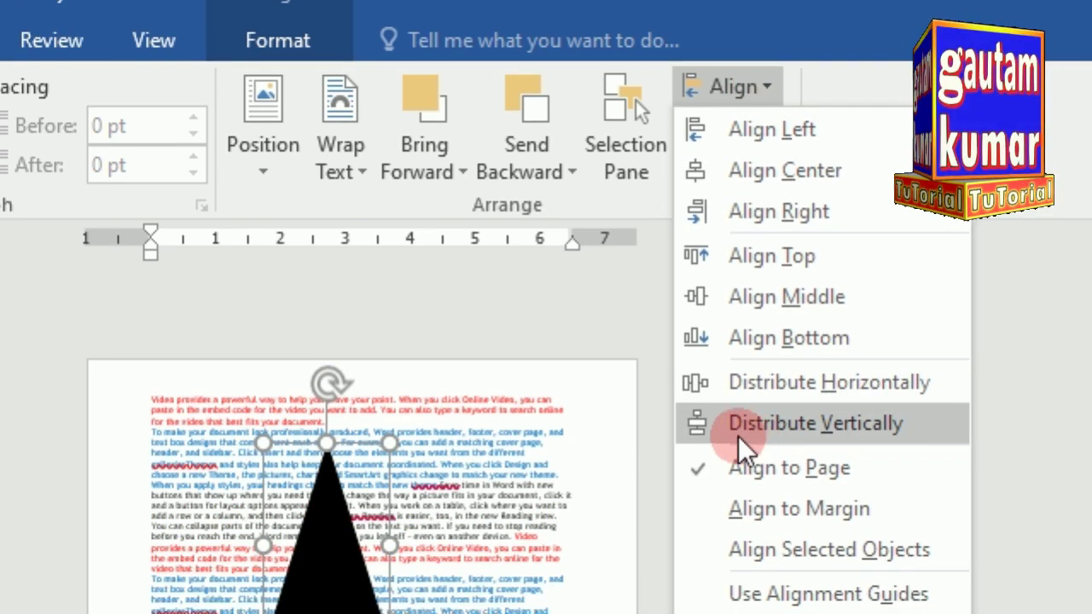
pyautogui.click(775, 385)
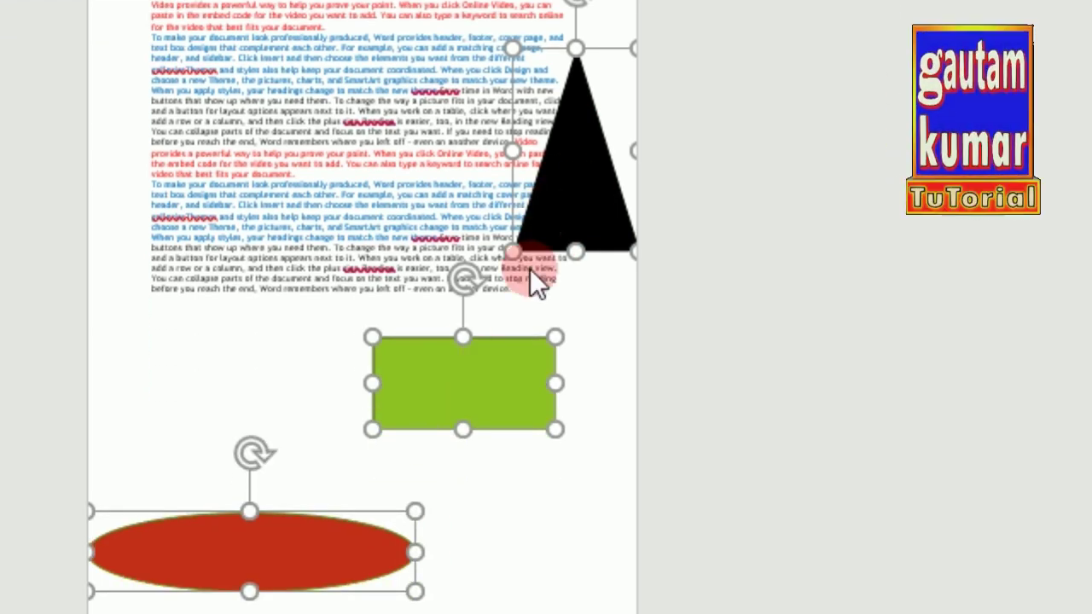
pyautogui.click(747, 54)
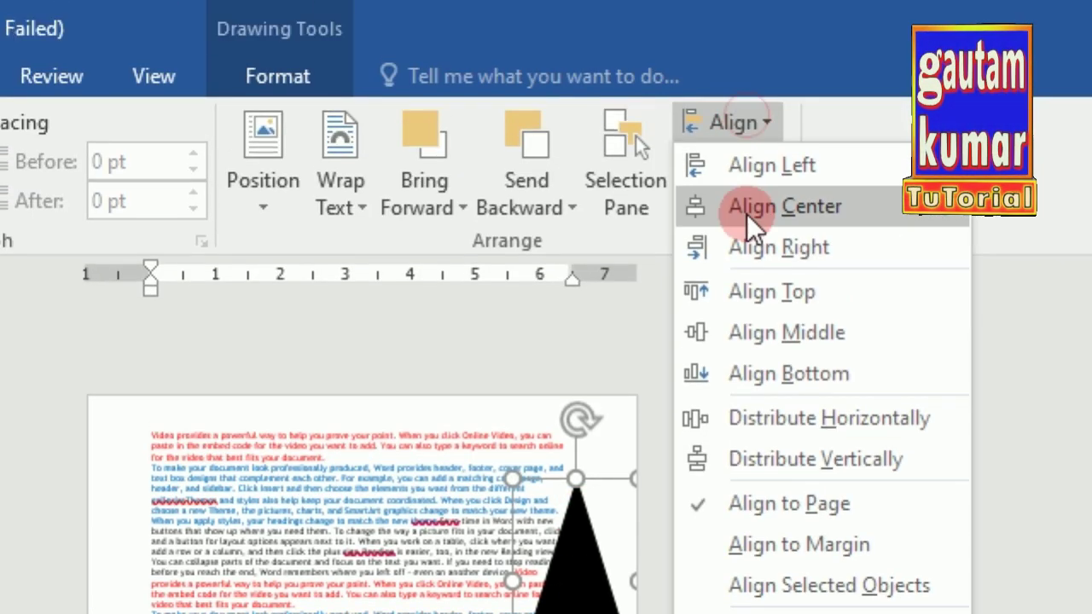
pyautogui.click(751, 334)
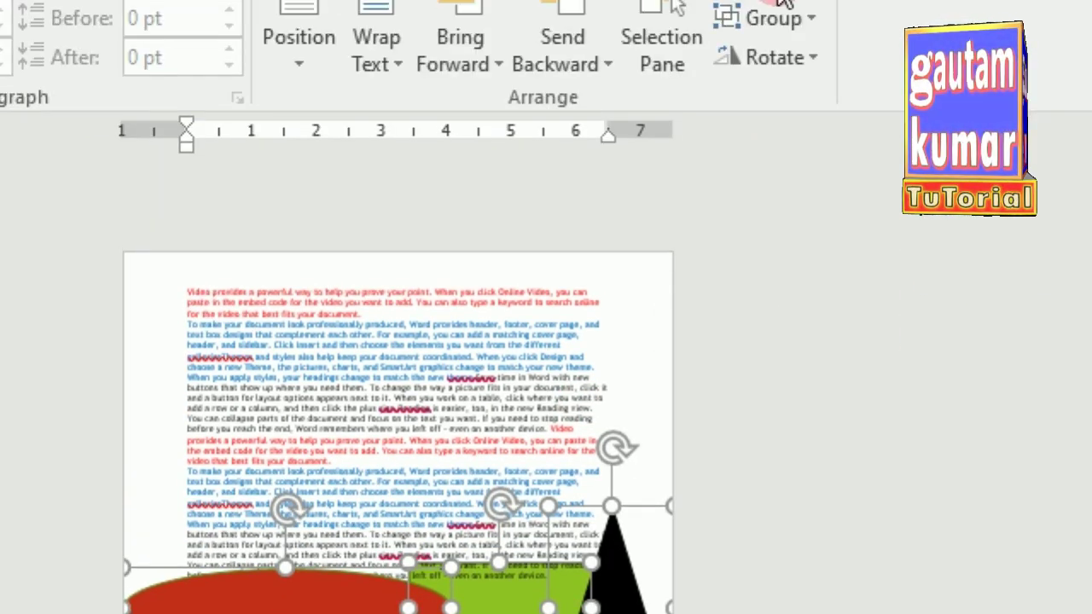
pyautogui.click(735, 90)
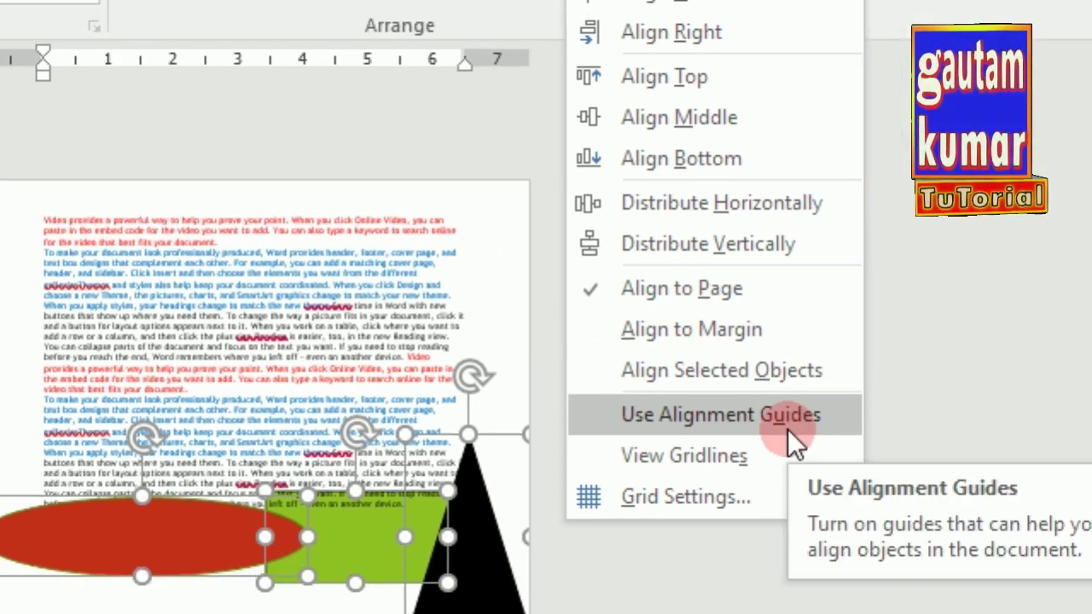
pyautogui.click(256, 585)
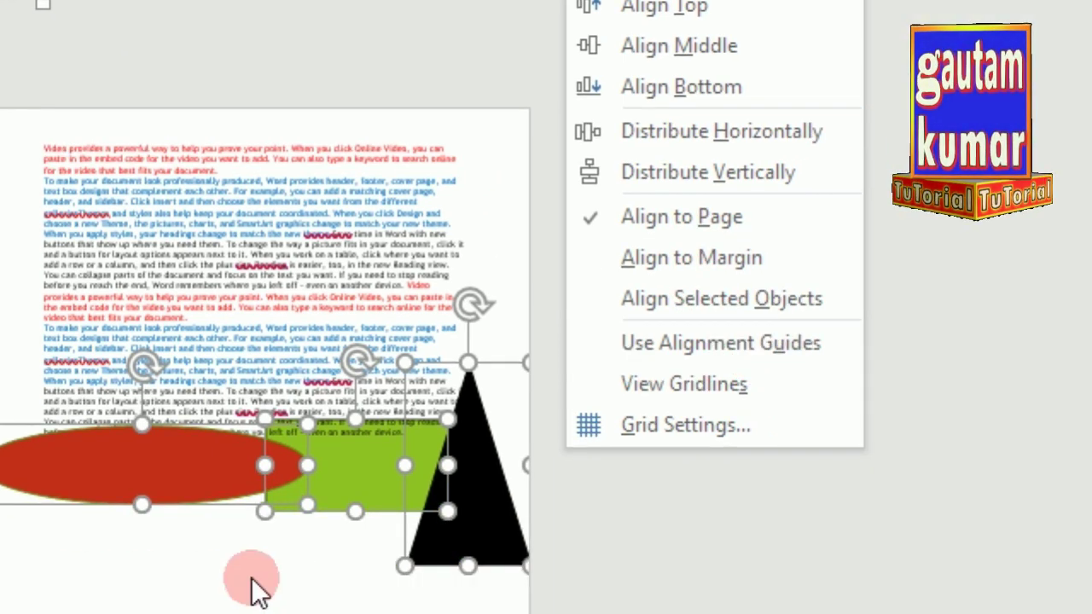
# Deselect the shapes and move the red oval, green rectangle and black triangle apart so that none of them overlap
pyautogui.click(269, 402)
pyautogui.moveTo(254, 330); pyautogui.dragTo(278, 461)
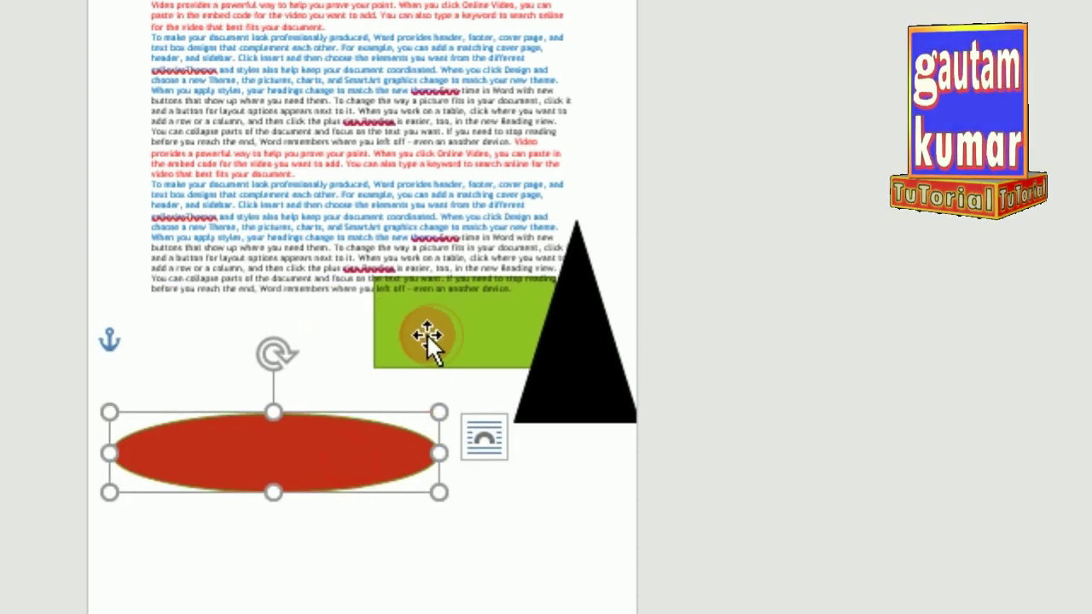
pyautogui.moveTo(426, 334); pyautogui.dragTo(309, 334)
pyautogui.moveTo(568, 345); pyautogui.dragTo(517, 354)
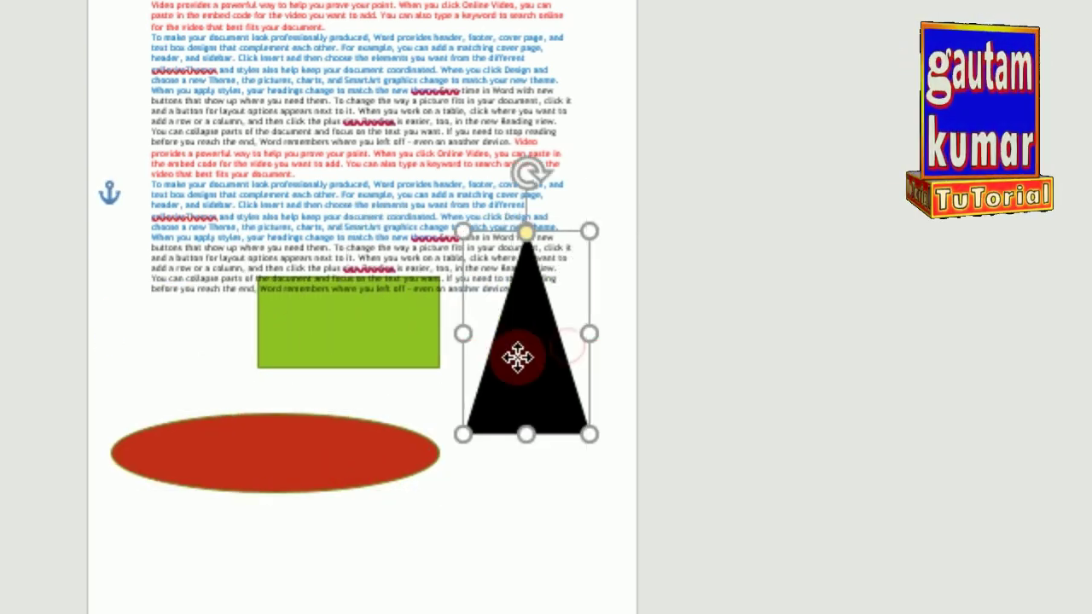